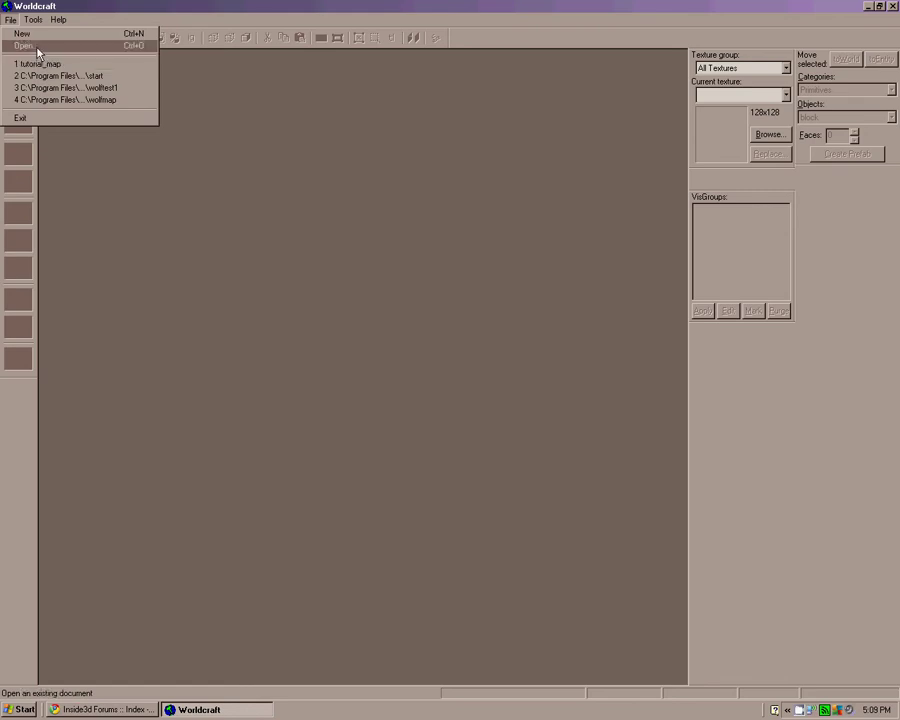
# - Open the tutorial_map map file and maximize its window
pyautogui.click(37, 49)
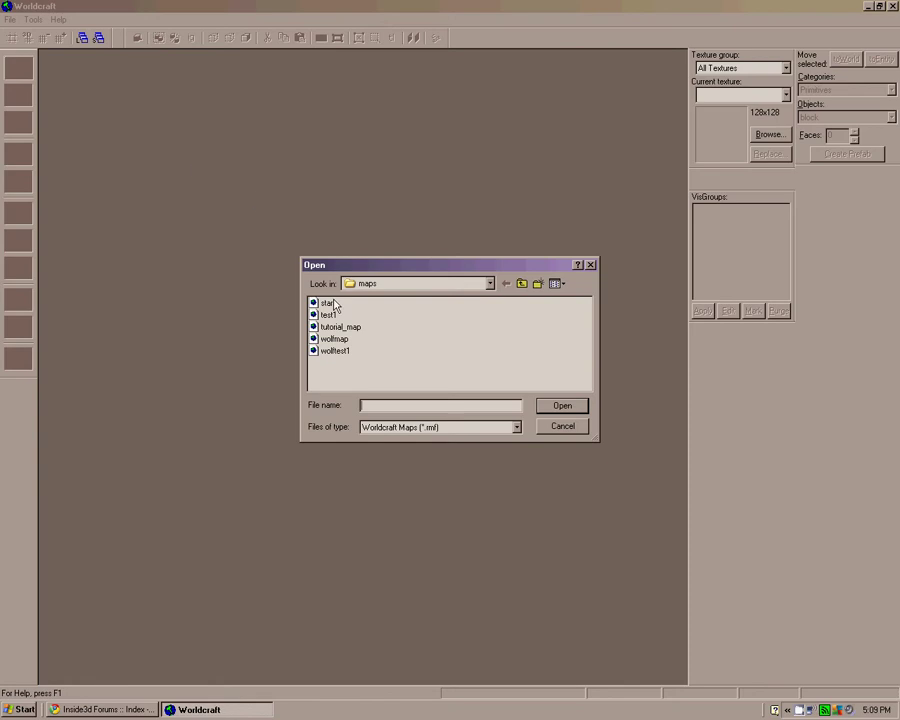
pyautogui.click(346, 328)
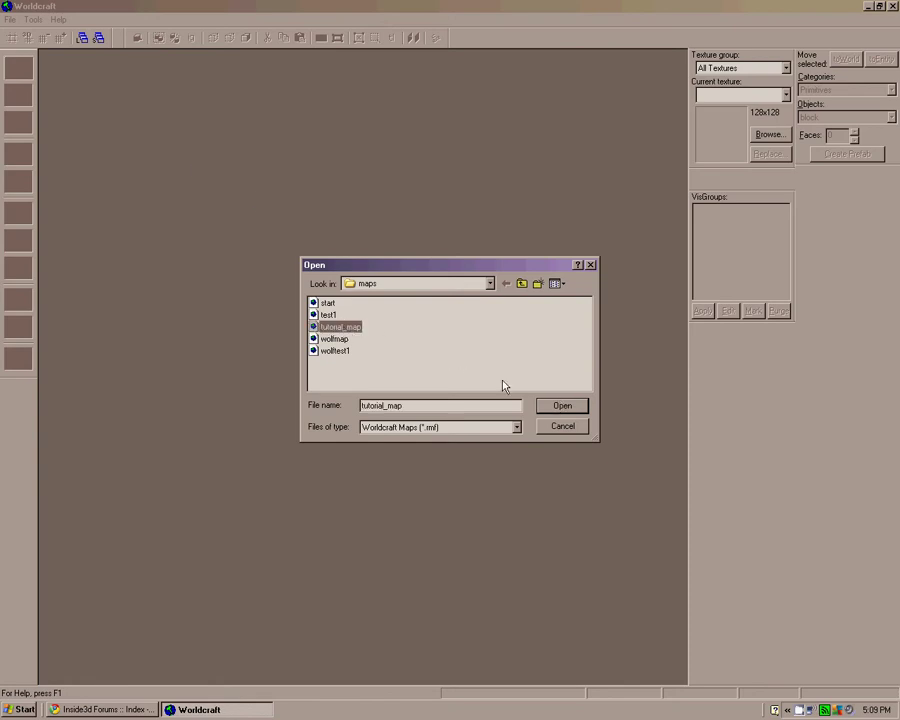
pyautogui.click(565, 409)
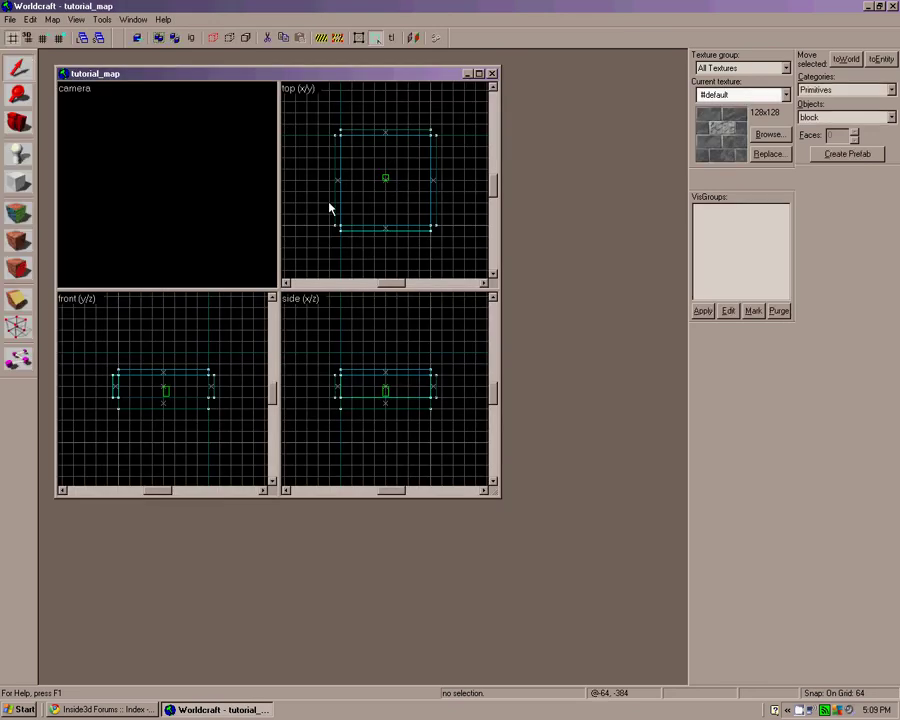
pyautogui.click(479, 75)
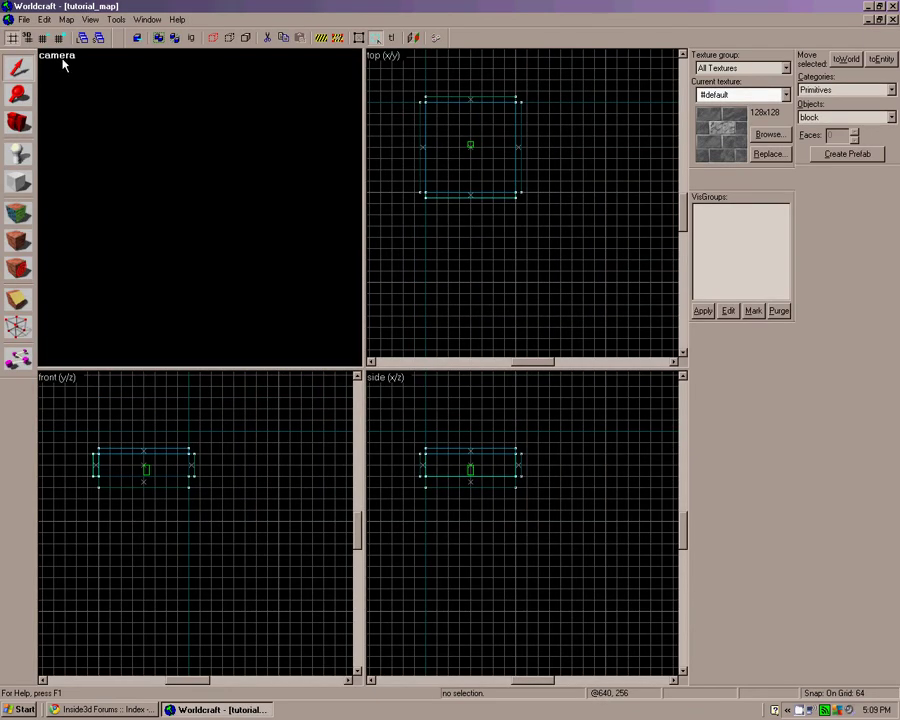
# - Fly the camera into the room and examine its walls, floor, ceiling and the green entity block
pyautogui.click(57, 55)
pyautogui.click(80, 134)
pyautogui.press('c')
pyautogui.press('c')
pyautogui.press('c')
pyautogui.press('c')
pyautogui.press('c')
pyautogui.press('c')
pyautogui.press('Right')
pyautogui.press('Right')
pyautogui.press('Right')
pyautogui.press('Right')
pyautogui.press('Right')
pyautogui.press('Right')
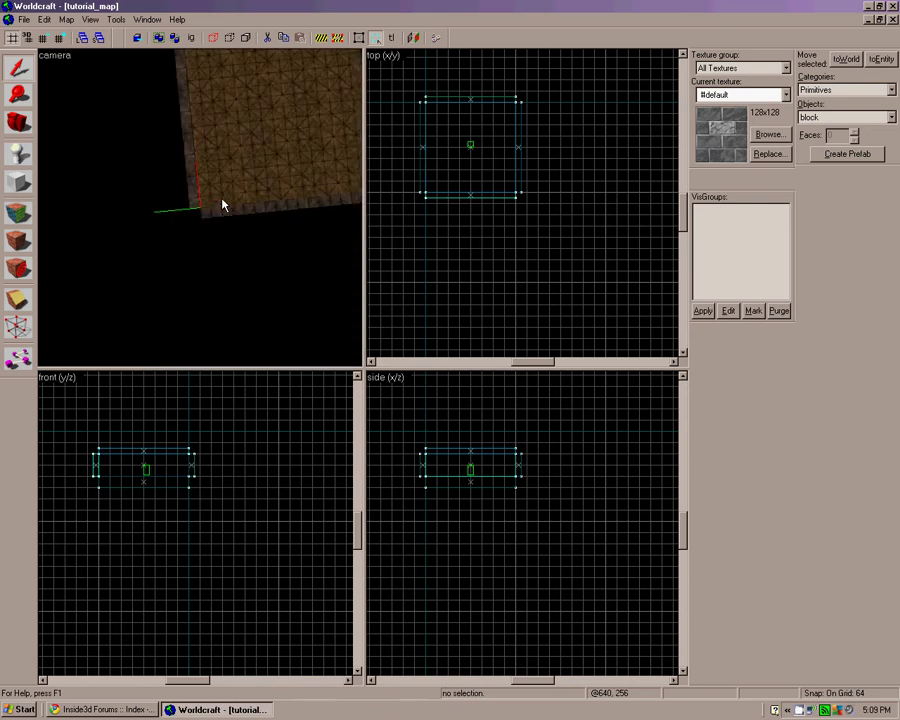
pyautogui.press('Right')
pyautogui.press('Right')
pyautogui.press('Right')
pyautogui.press('Up')
pyautogui.press('Up')
pyautogui.press('Up')
pyautogui.press('d')
pyautogui.press('d')
pyautogui.press('d')
pyautogui.press('d')
pyautogui.press('d')
pyautogui.press('d')
pyautogui.press('d')
pyautogui.press('d')
pyautogui.press('Up')
pyautogui.press('Up')
pyautogui.press('Up')
pyautogui.press('Up')
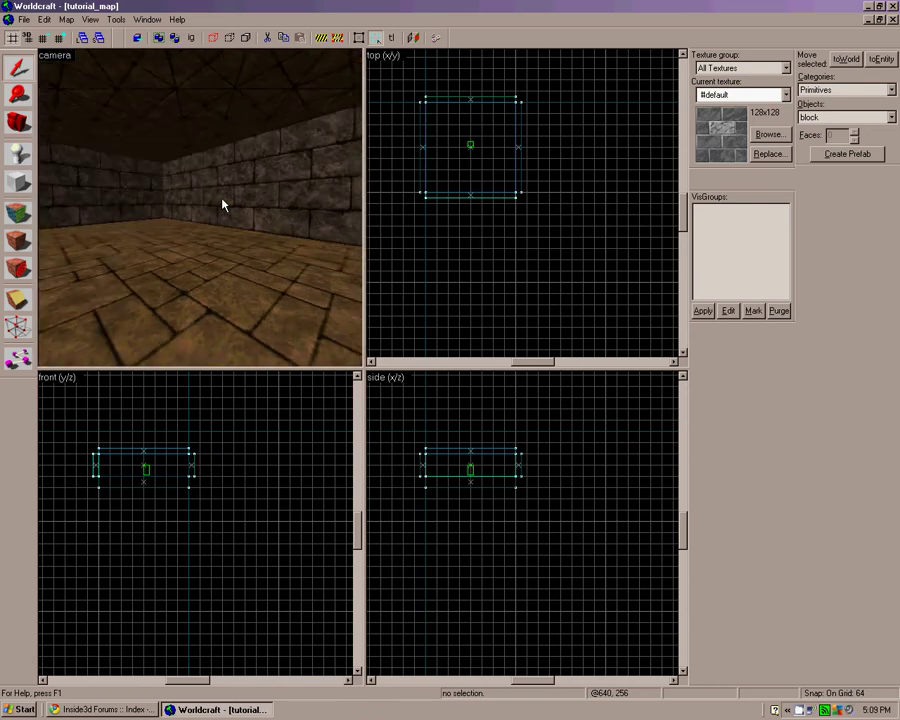
pyautogui.press('Right')
pyautogui.press('Right')
pyautogui.press('Right')
pyautogui.press('Right')
pyautogui.press('Right')
pyautogui.press('Right')
pyautogui.press('Up')
pyautogui.press('Up')
pyautogui.press('Up')
pyautogui.press('Up')
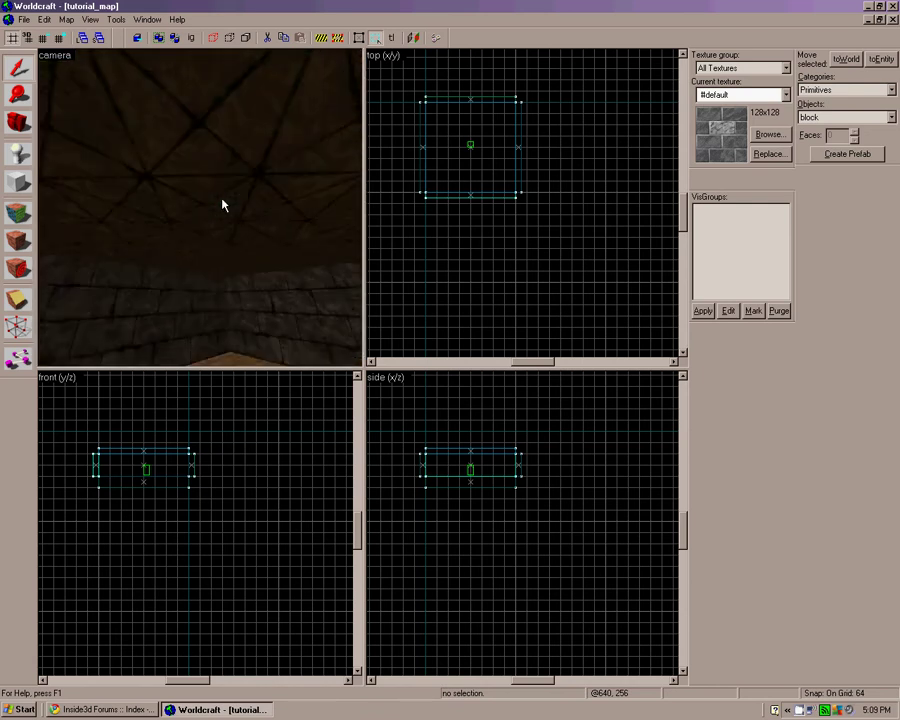
pyautogui.press('Down')
pyautogui.press('Down')
pyautogui.press('Down')
pyautogui.press('Down')
pyautogui.press('Down')
pyautogui.press('c')
pyautogui.press('c')
pyautogui.press('c')
pyautogui.press('Right')
pyautogui.press('Right')
pyautogui.press('Left')
pyautogui.press('Left')
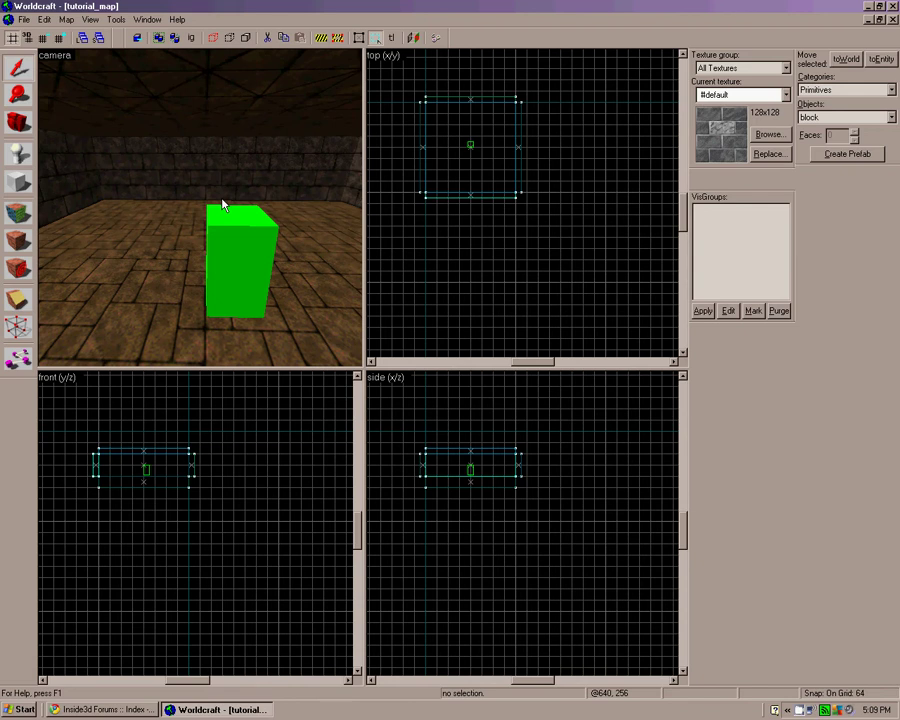
# - Turn on texture application mode and inspect the room's wall textures in the camera view
pyautogui.click(16, 212)
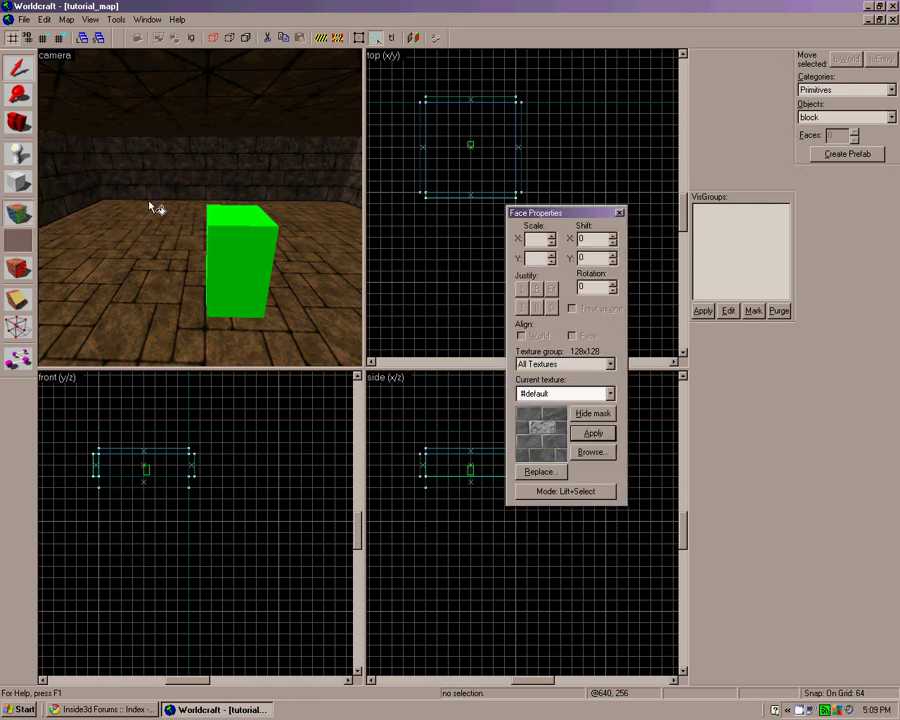
pyautogui.press('Up')
pyautogui.press('Left')
pyautogui.press('Down')
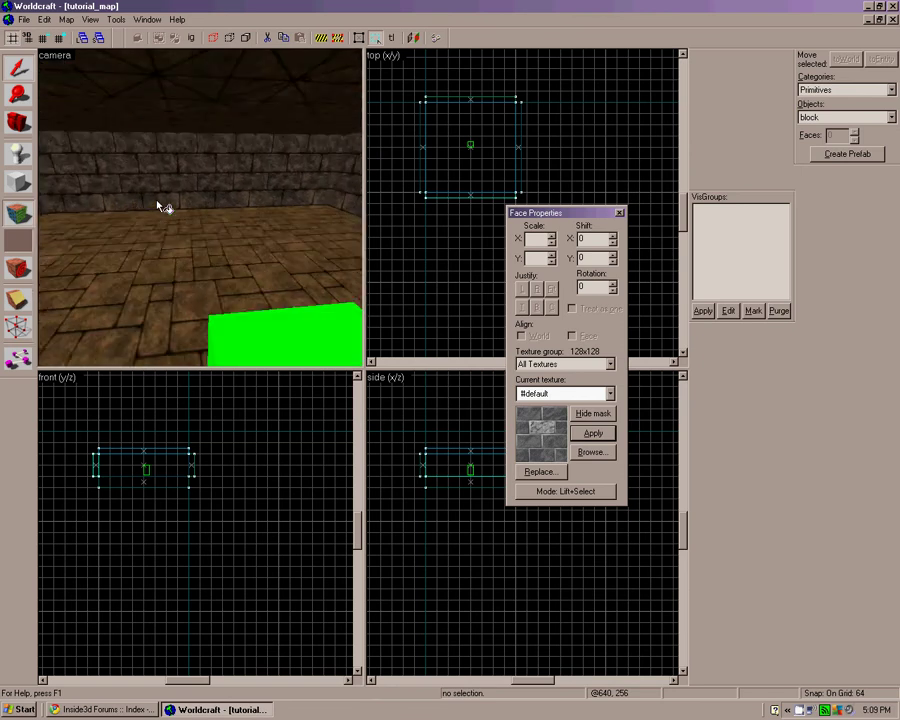
pyautogui.press('Up')
pyautogui.press('Right')
pyautogui.press('Left')
pyautogui.press('Right')
pyautogui.press('Down')
pyautogui.press('Up')
pyautogui.press('Left')
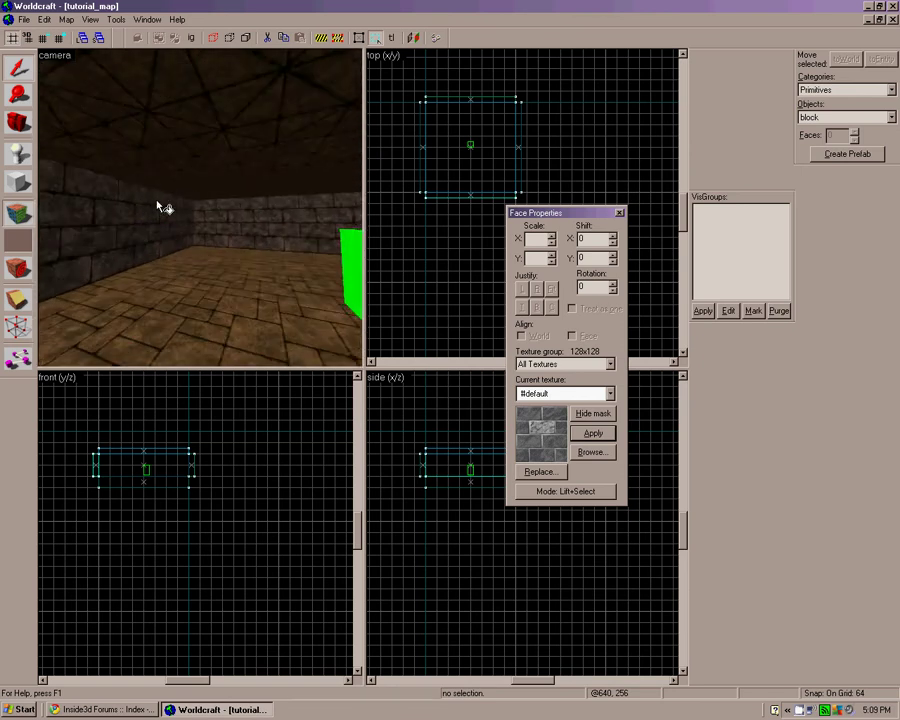
pyautogui.press('Right')
pyautogui.press('Down')
pyautogui.press('Left')
pyautogui.press('Right')
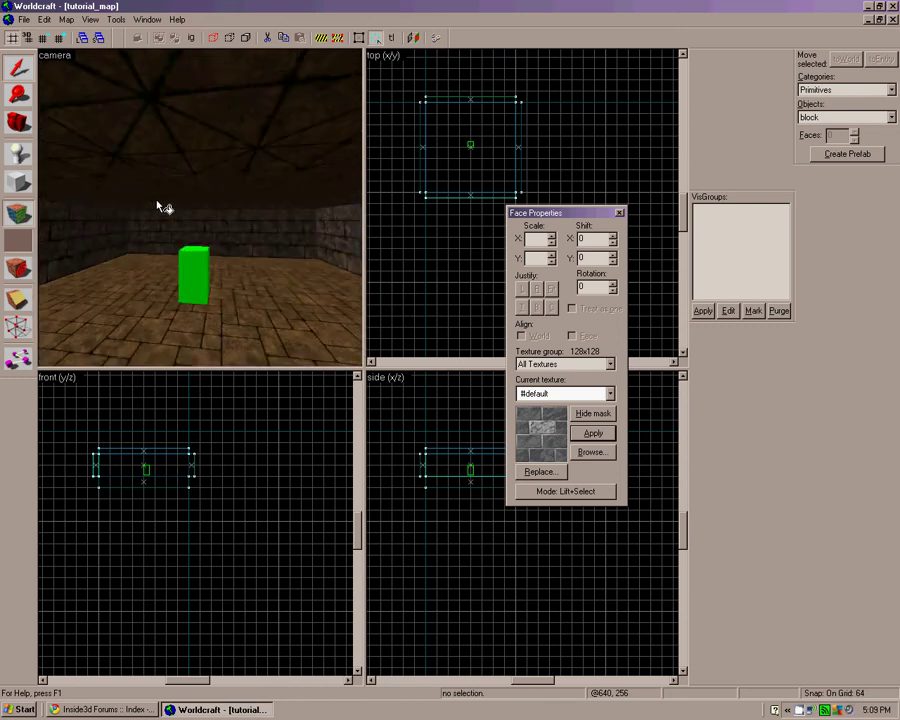
pyautogui.press('Up')
pyautogui.press('Left')
pyautogui.press('Up')
pyautogui.press('Down')
pyautogui.press('Left')
pyautogui.press('Right')
pyautogui.press('Up')
pyautogui.press('Down')
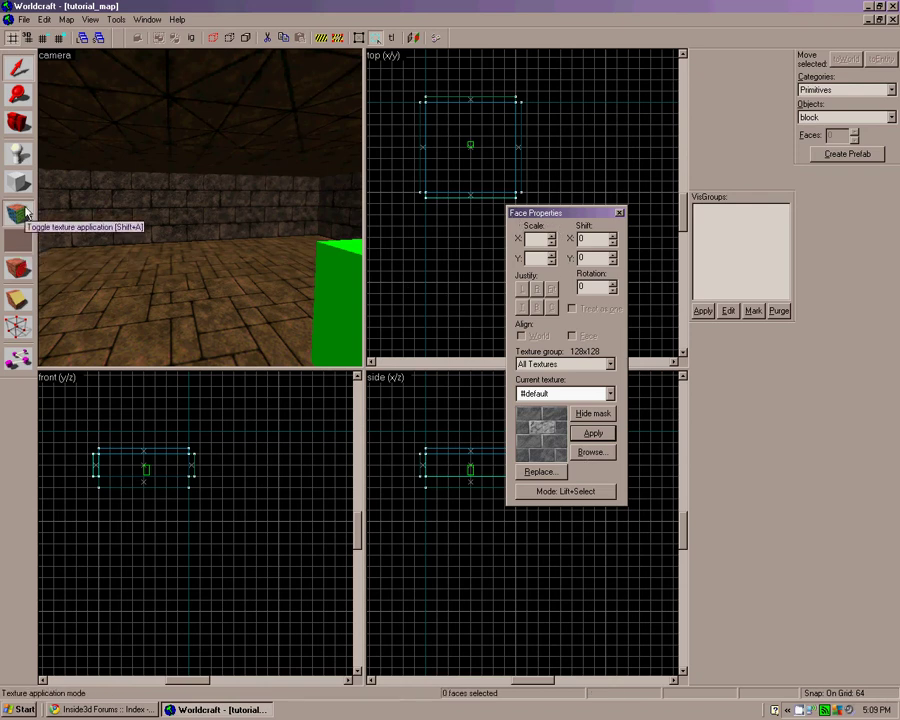
# - Filter the texture browser by "so" and choose so_s3b as the current texture
pyautogui.click(603, 453)
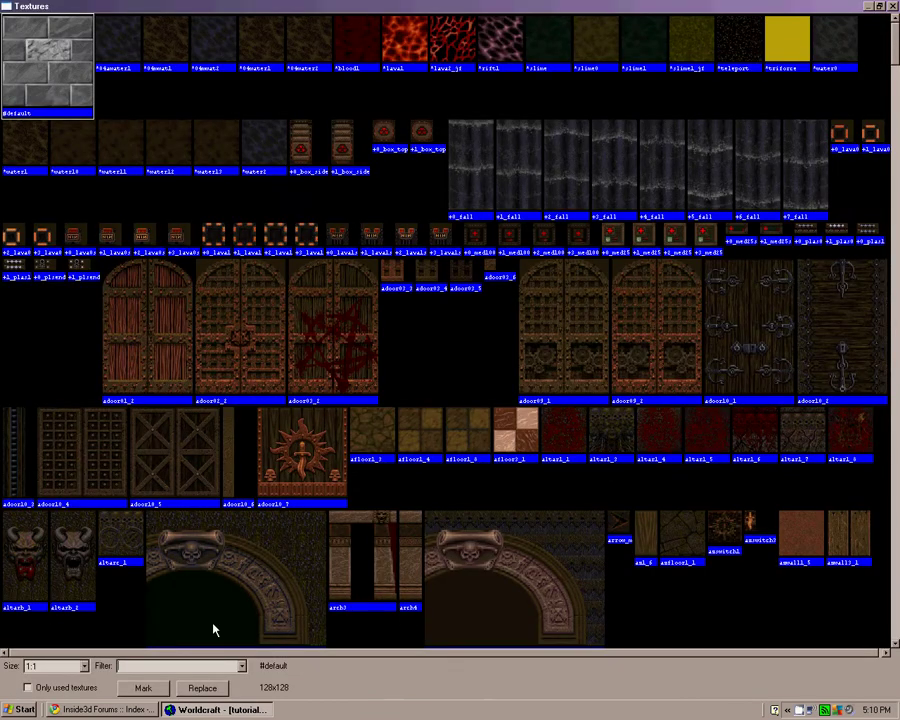
pyautogui.write('so')
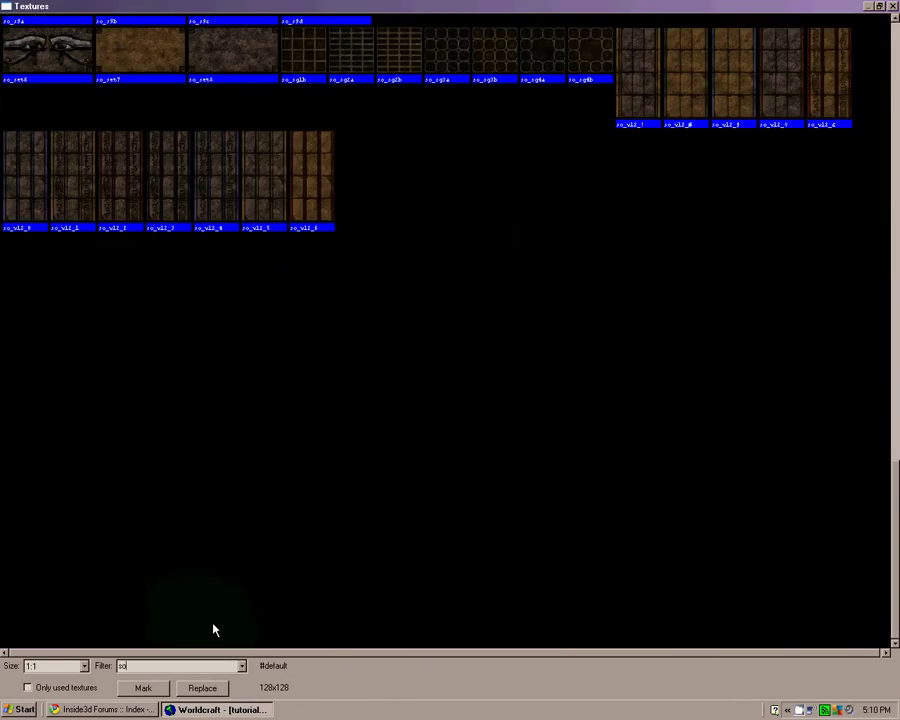
pyautogui.click(213, 629)
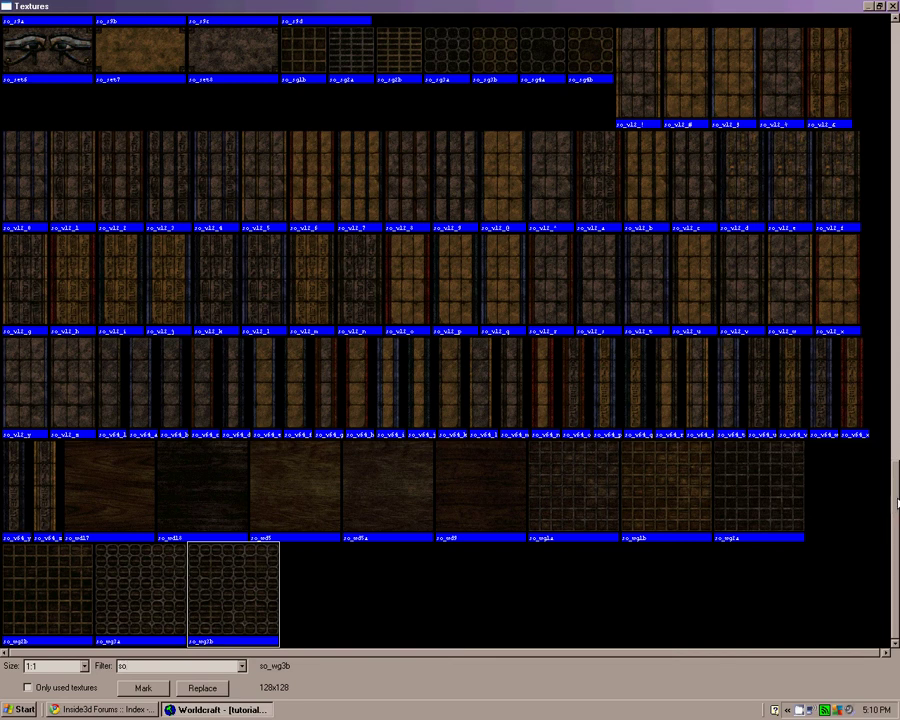
pyautogui.moveTo(897, 505); pyautogui.dragTo(897, 322)
pyautogui.doubleClick(804, 361)
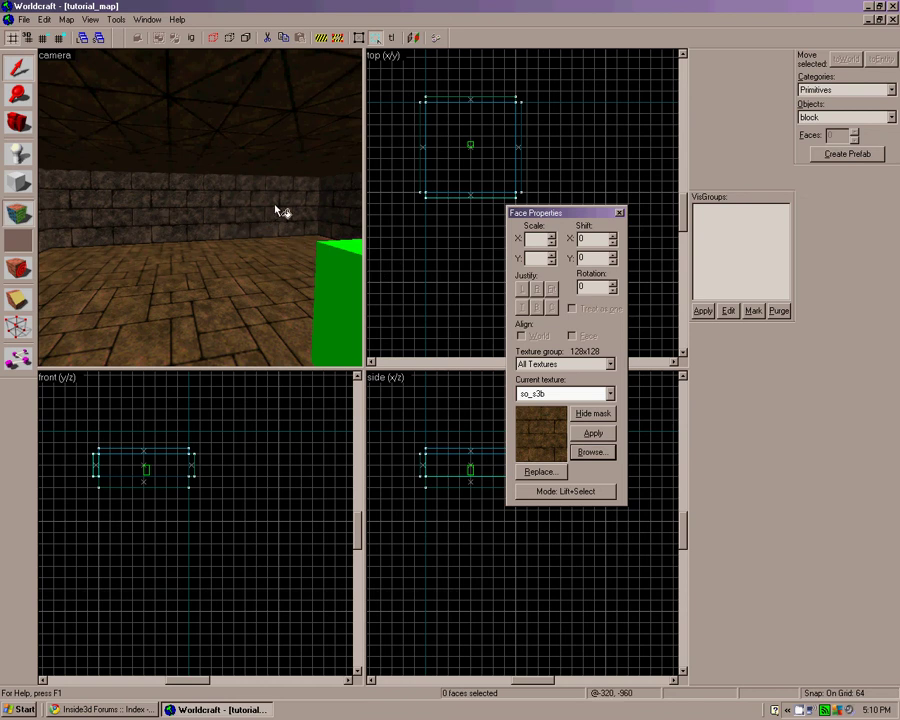
# - Apply so_s3b to the inner faces of the room's four walls and leave texture application mode
pyautogui.rightClick(195, 206)
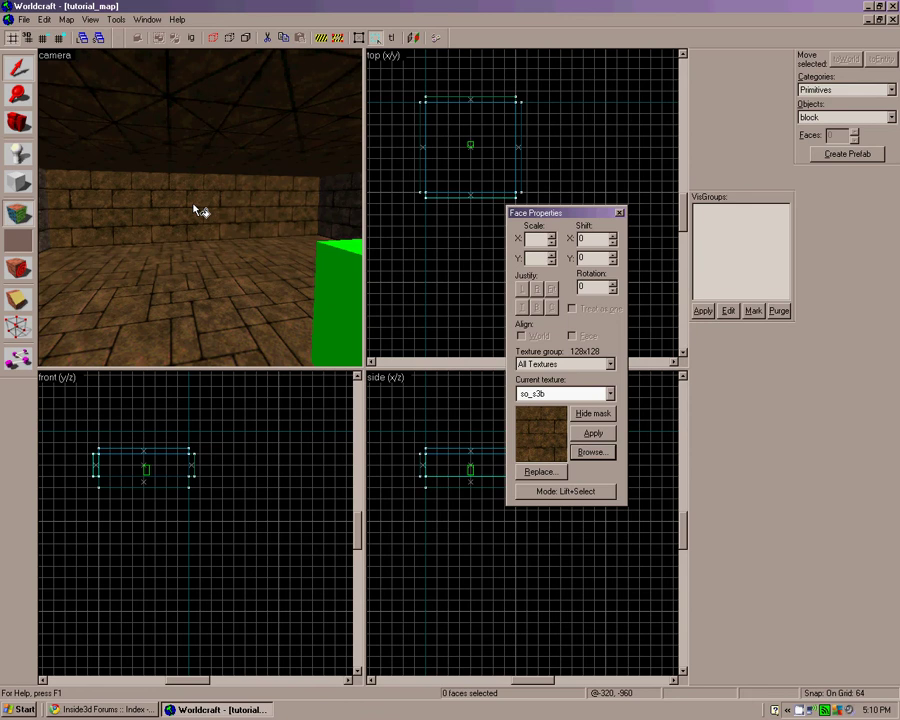
pyautogui.press('Left')
pyautogui.press('Right')
pyautogui.press('Left')
pyautogui.press('Right')
pyautogui.press('d')
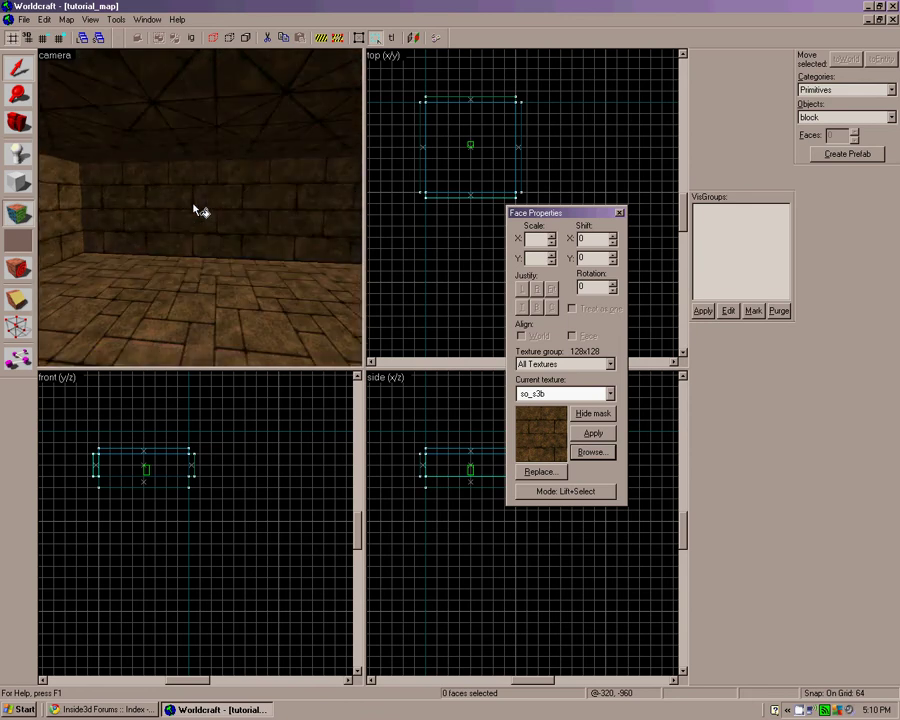
pyautogui.press('c')
pyautogui.press('Left')
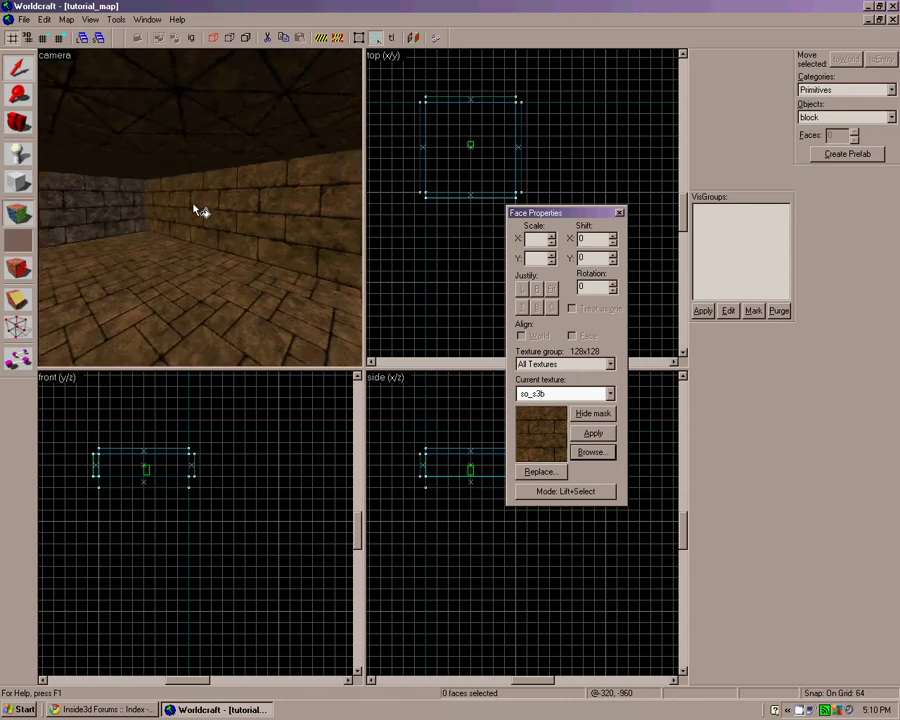
pyautogui.press('Right')
pyautogui.press('Left')
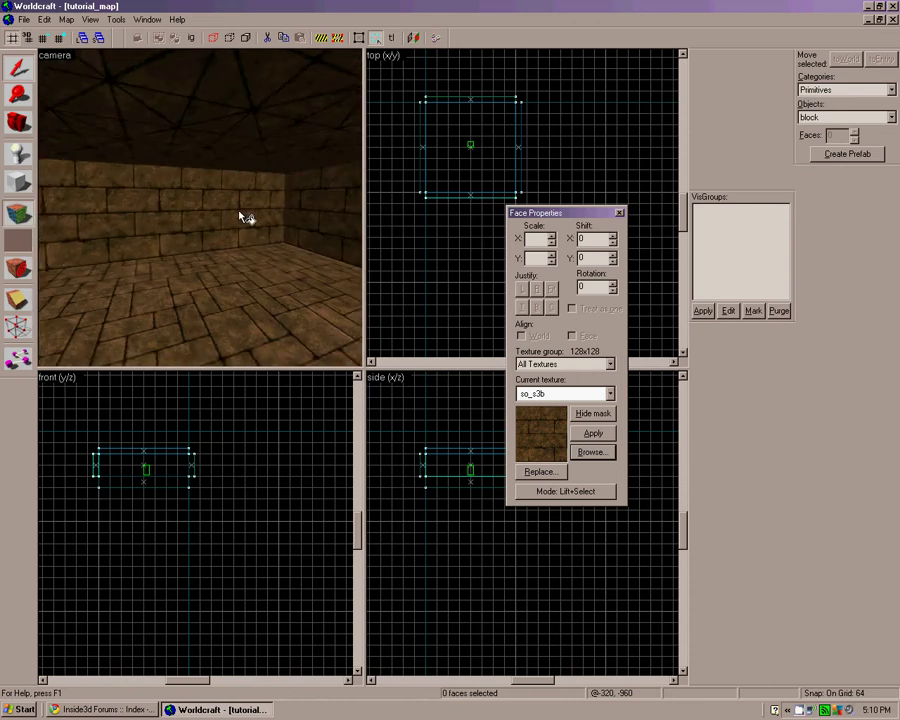
pyautogui.press('Down')
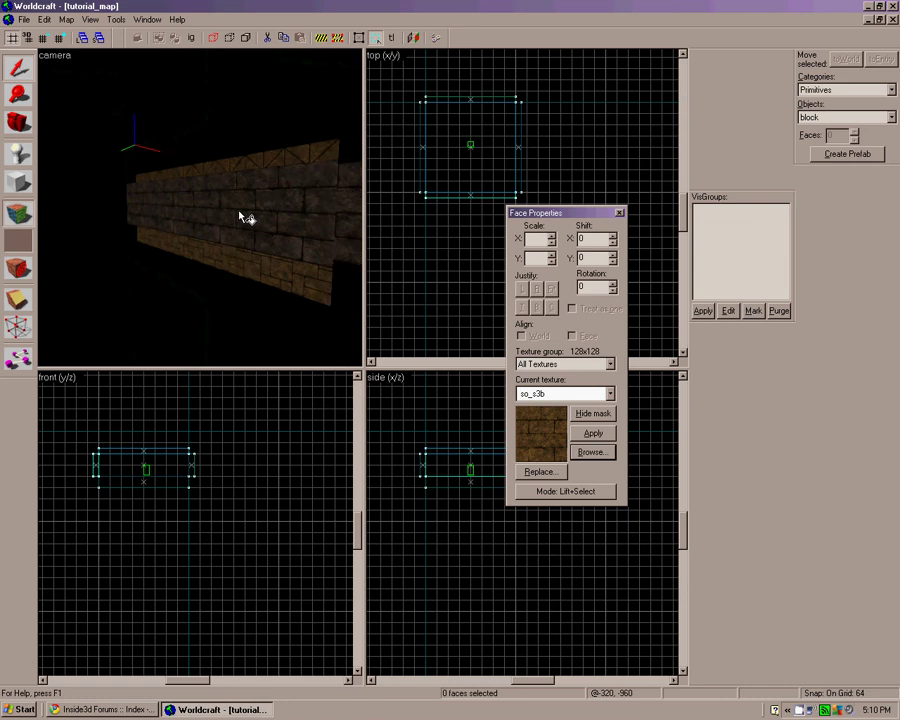
pyautogui.press('Right')
pyautogui.press('Up')
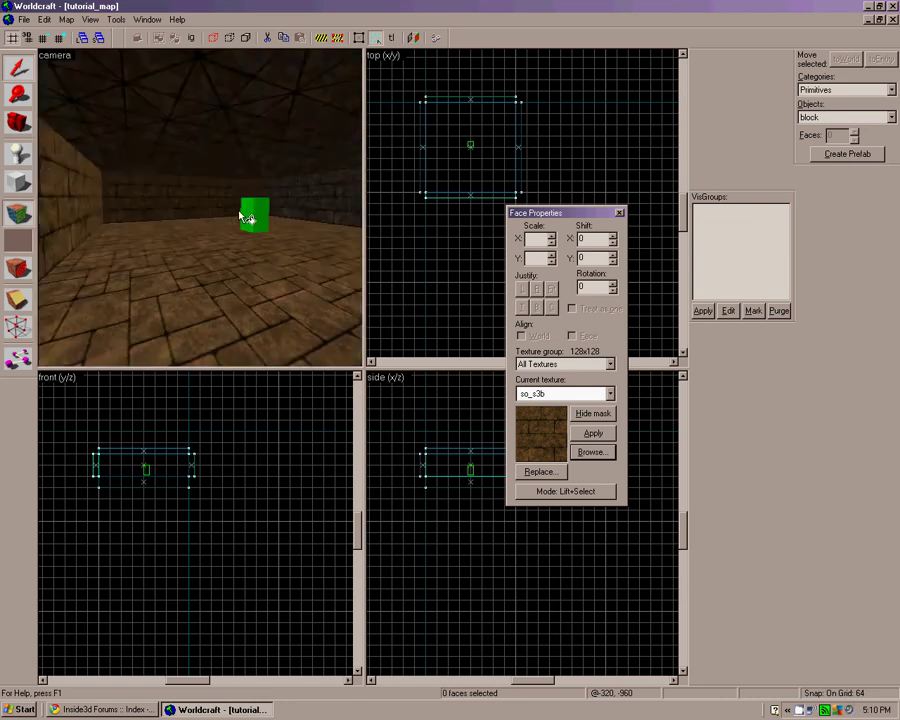
pyautogui.press('Right')
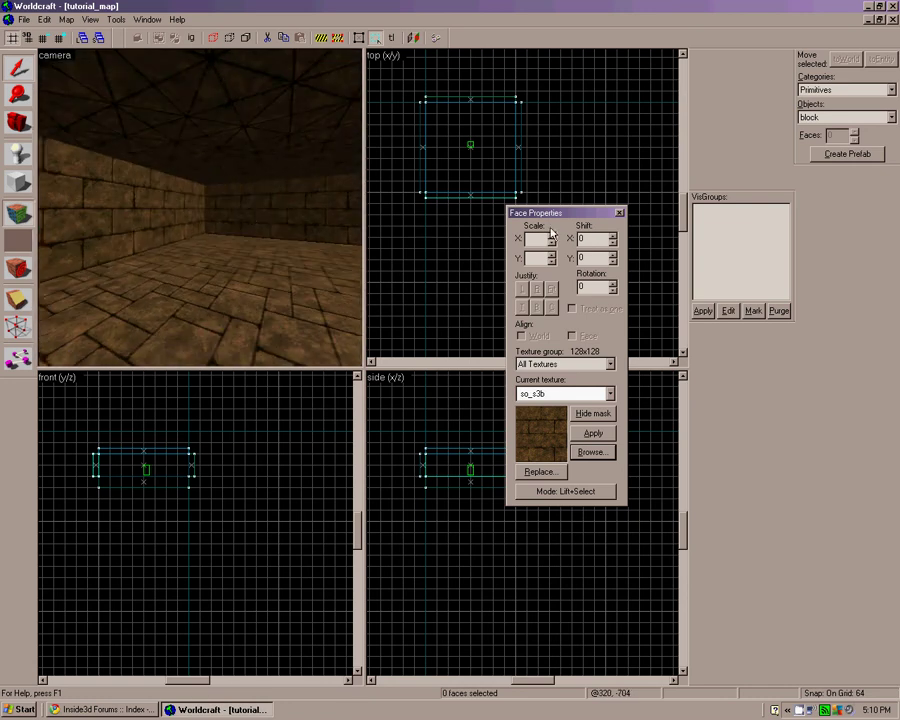
pyautogui.click(620, 215)
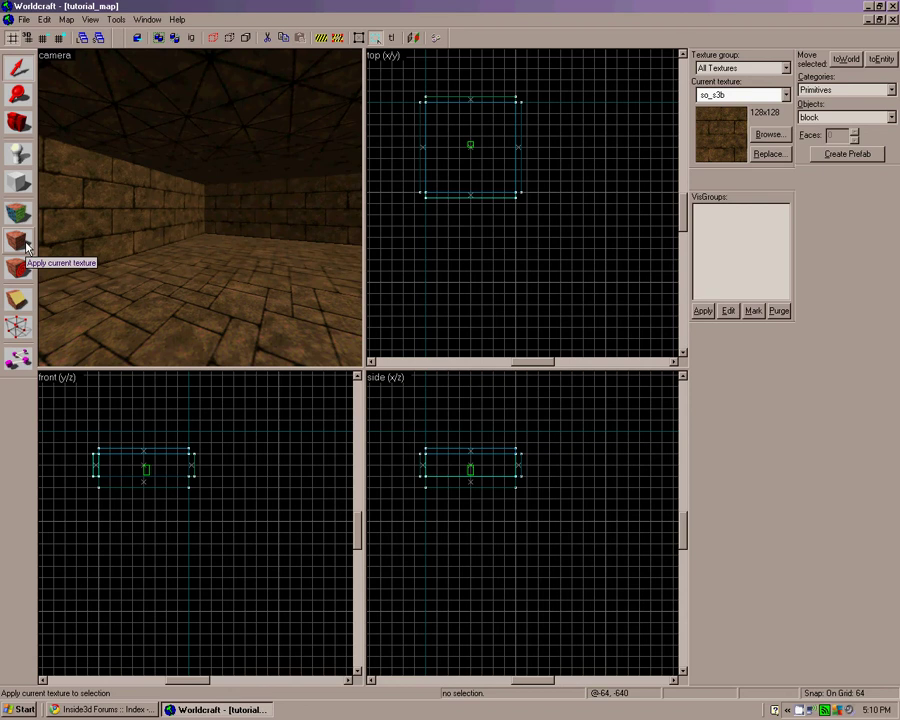
# - Apply so_s3b to all faces of the west and north wall solids of the room
pyautogui.click(110, 228)
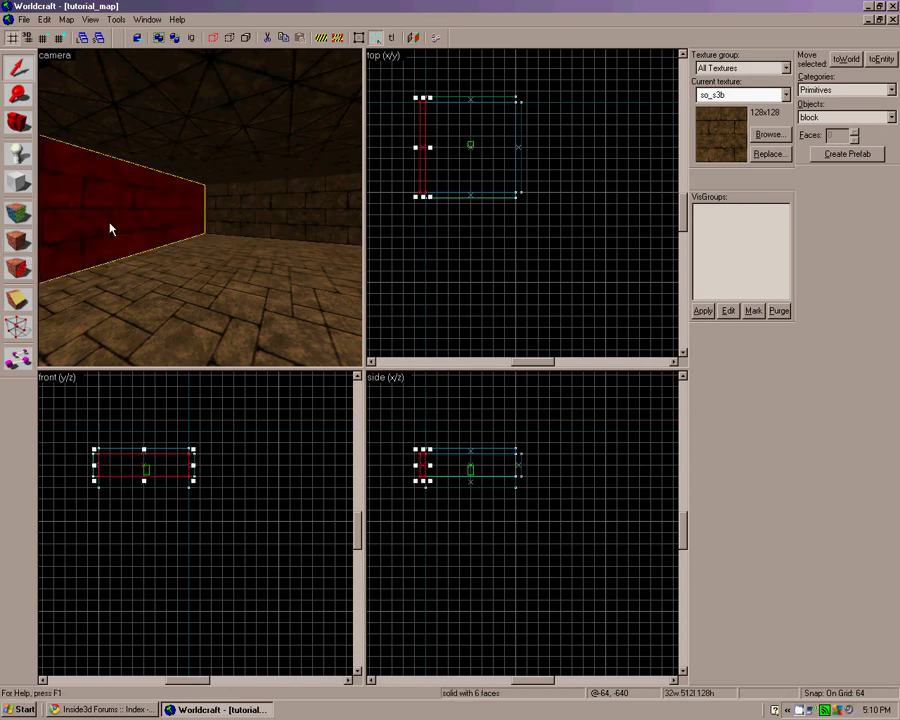
pyautogui.click(24, 243)
pyautogui.click(214, 228)
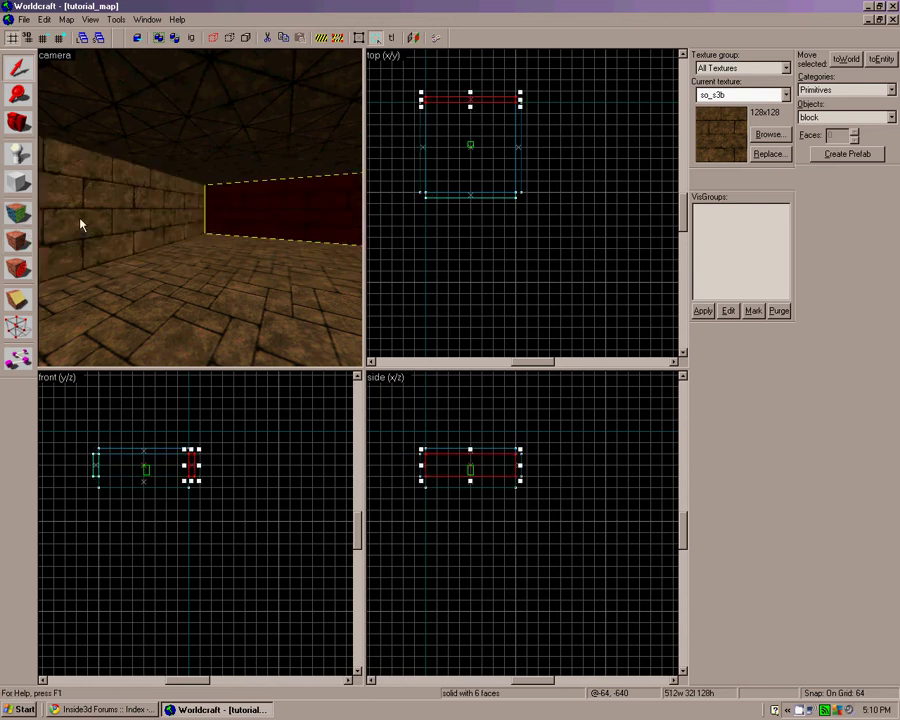
pyautogui.press('Left')
pyautogui.press('Left')
pyautogui.press('Left')
pyautogui.press('Left')
pyautogui.press('Left')
pyautogui.press('Left')
# - Apply so_s3b to all faces of the east and south wall solids and clear the selection
pyautogui.click(208, 236)
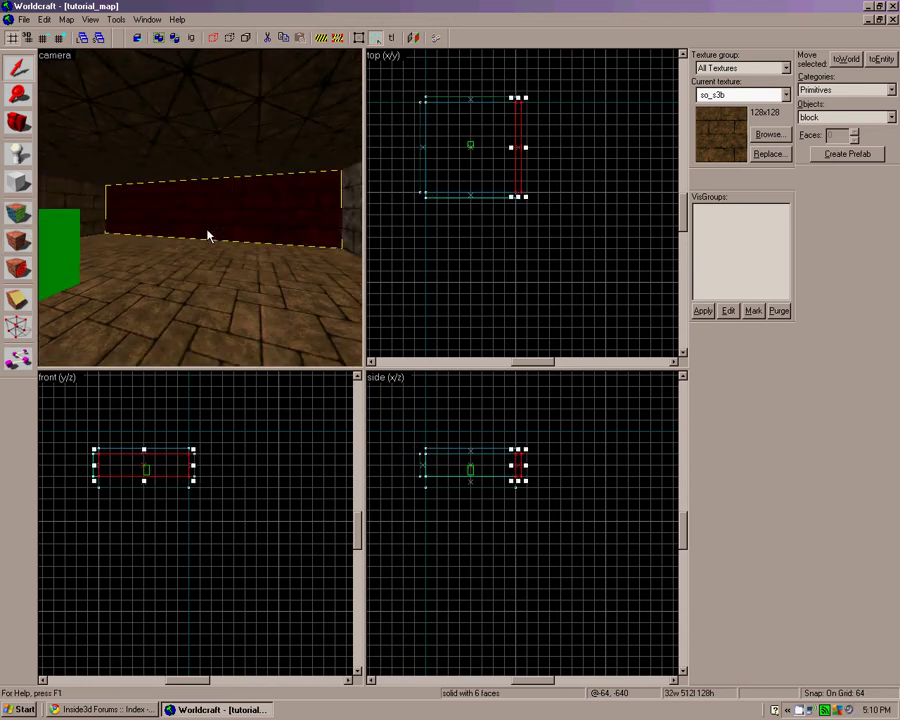
pyautogui.click(19, 241)
pyautogui.press('Right')
pyautogui.press('Right')
pyautogui.press('Right')
pyautogui.press('Right')
pyautogui.press('Right')
pyautogui.press('Right')
pyautogui.press('Left')
pyautogui.press('Left')
pyautogui.press('Left')
pyautogui.press('Left')
pyautogui.press('Left')
pyautogui.press('Left')
pyautogui.click(237, 238)
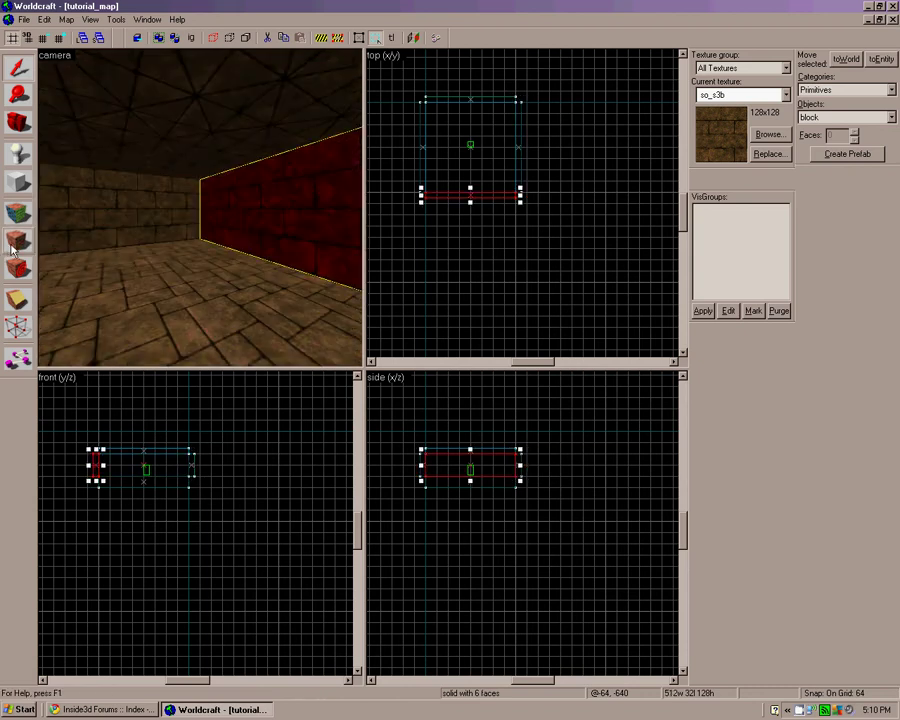
pyautogui.click(548, 282)
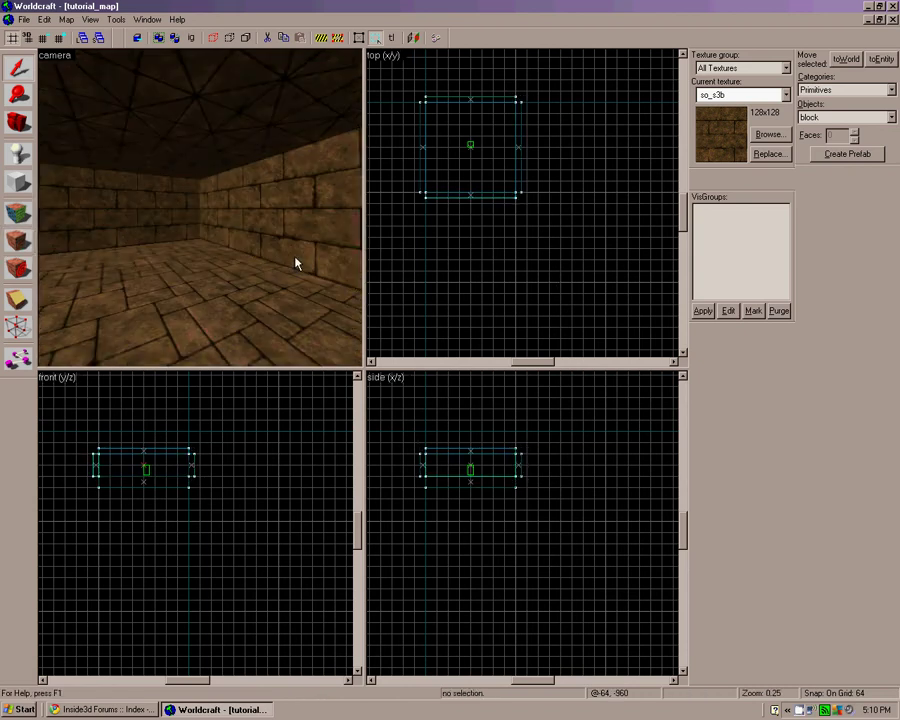
# - Look around the room in the camera view to check the retextured walls
pyautogui.press('Left')
pyautogui.press('Left')
pyautogui.press('Left')
pyautogui.press('Left')
pyautogui.press('Left')
pyautogui.press('Left')
pyautogui.press('Up')
pyautogui.press('Up')
pyautogui.press('Up')
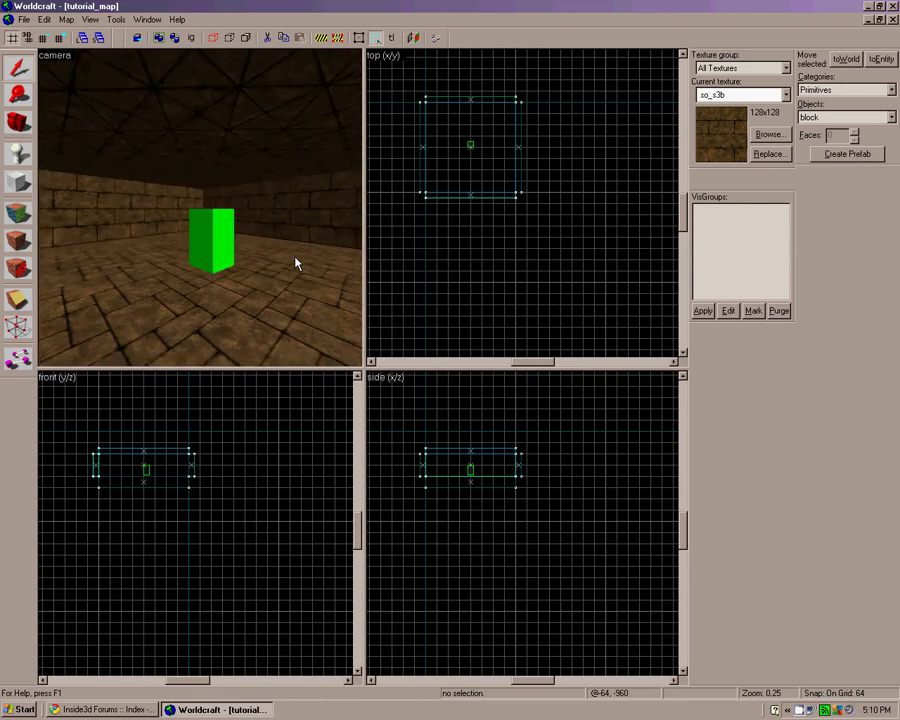
pyautogui.press('Up')
pyautogui.press('Up')
pyautogui.press('Up')
pyautogui.press('Up')
pyautogui.press('Left')
pyautogui.press('Left')
pyautogui.press('Left')
pyautogui.press('Left')
pyautogui.press('Left')
pyautogui.press('Left')
pyautogui.press('Right')
pyautogui.press('Right')
pyautogui.press('Right')
pyautogui.press('Right')
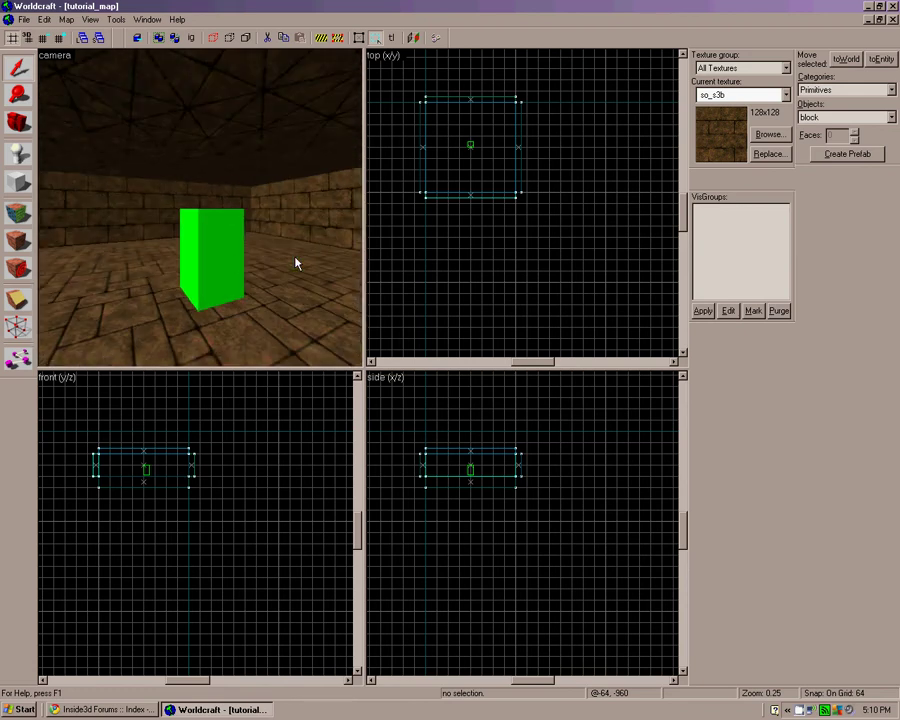
# - Choose the so_b9a texture, apply it to the room's ceiling solid and clear the selection
pyautogui.click(768, 134)
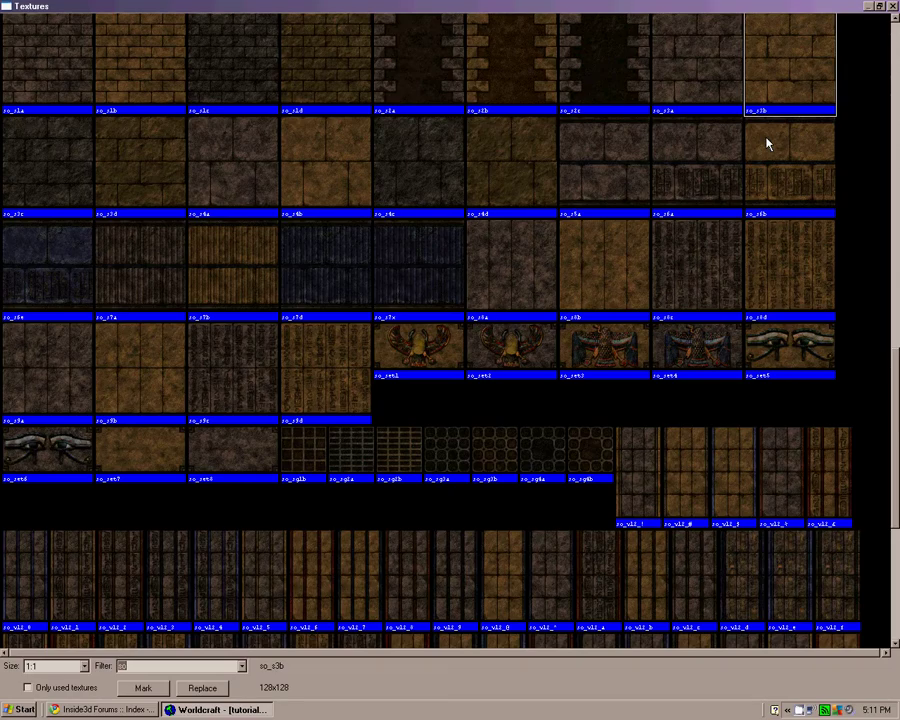
pyautogui.moveTo(896, 389); pyautogui.dragTo(897, 124)
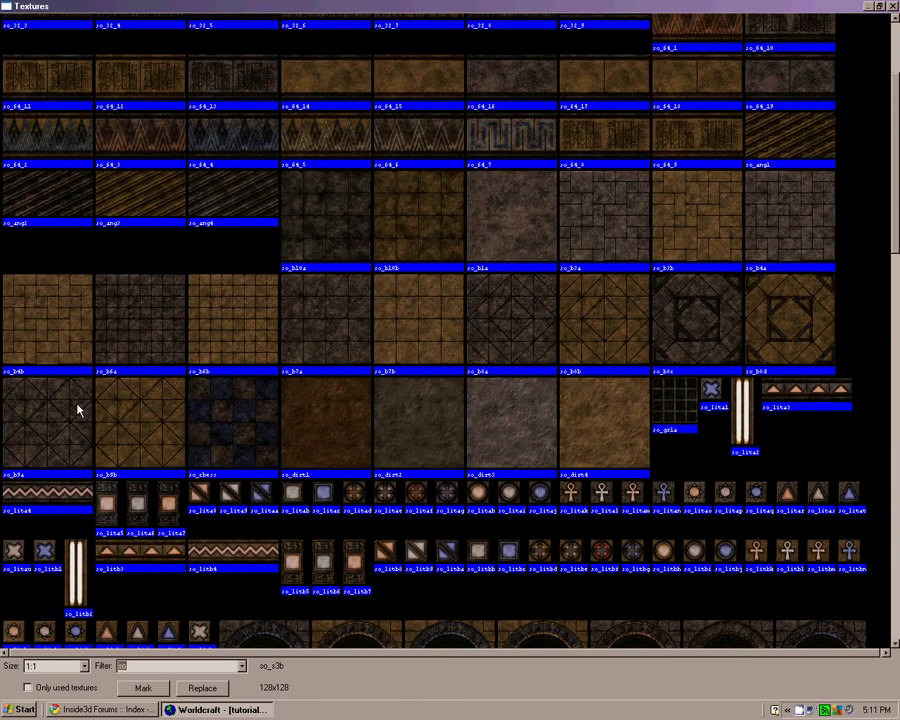
pyautogui.doubleClick(80, 417)
pyautogui.click(210, 255)
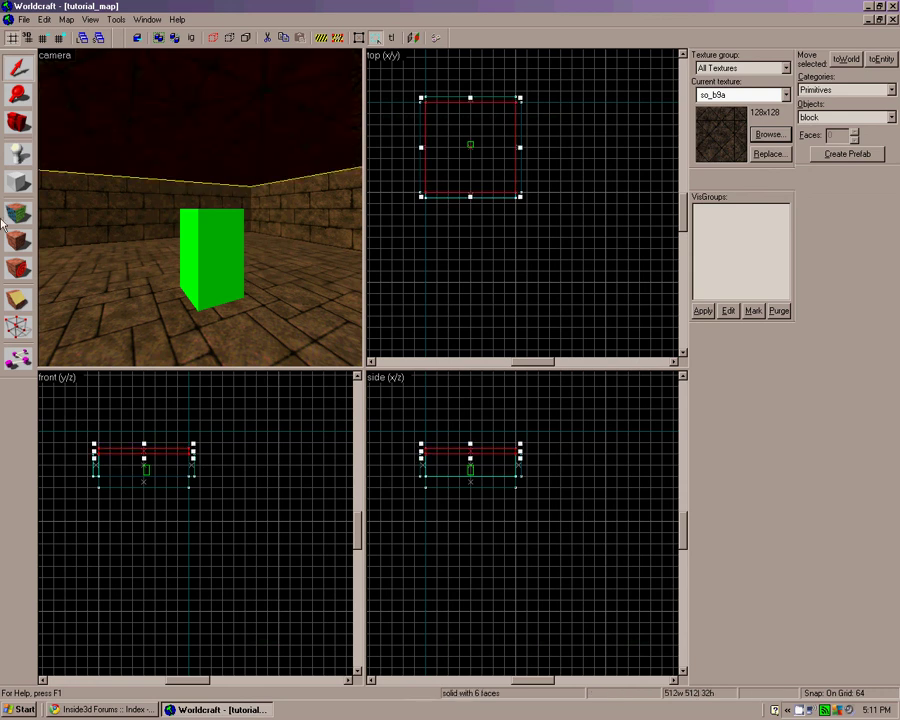
pyautogui.click(398, 268)
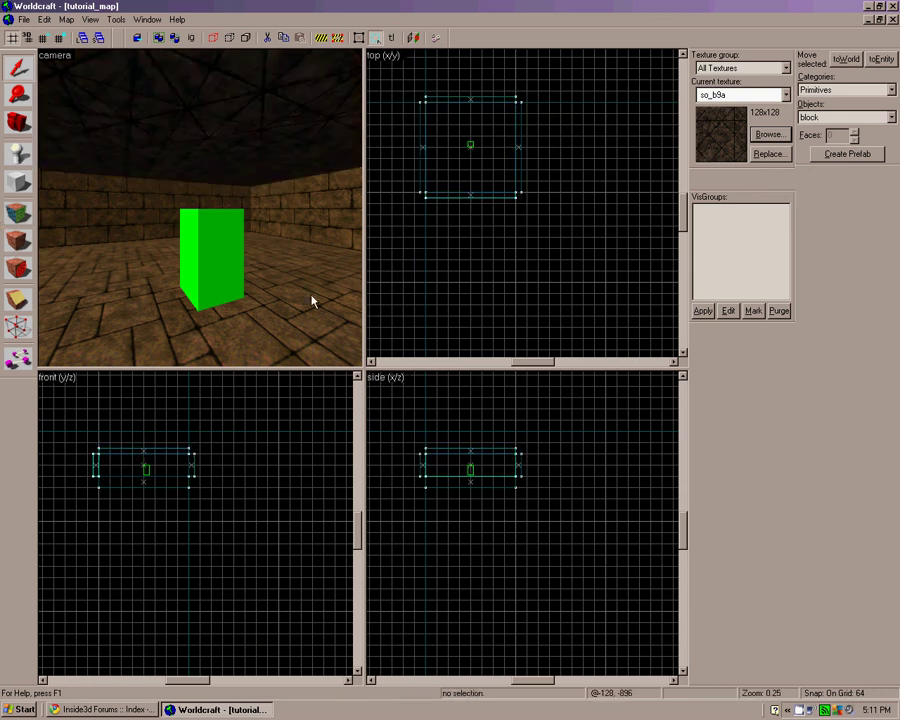
# - Choose the so_b3a texture, apply it to the room's floor solid and clear the selection
pyautogui.click(767, 136)
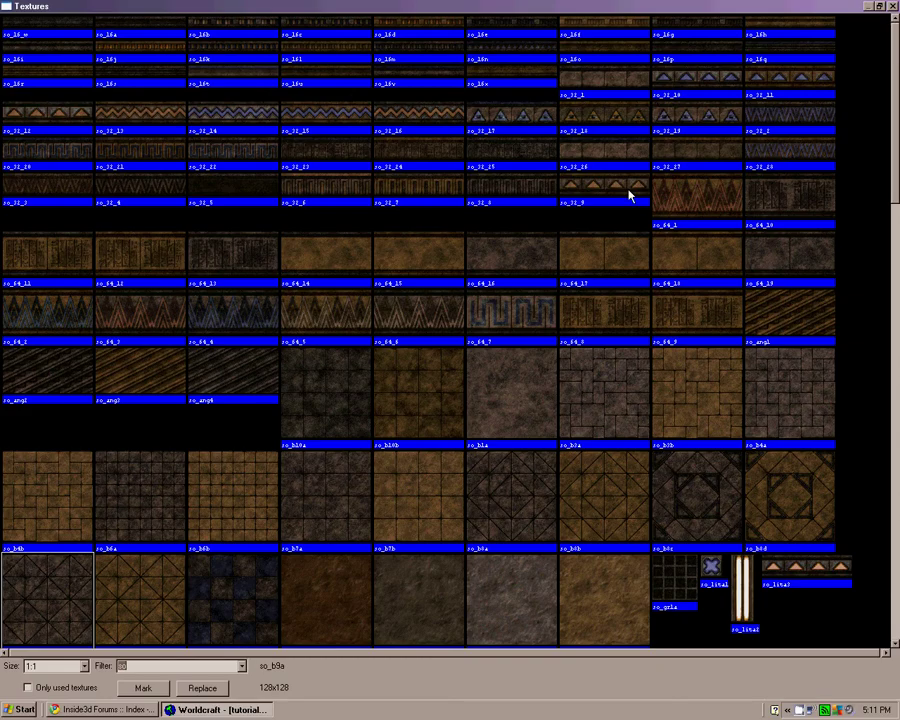
pyautogui.doubleClick(635, 394)
pyautogui.click(277, 358)
pyautogui.click(19, 242)
pyautogui.click(502, 296)
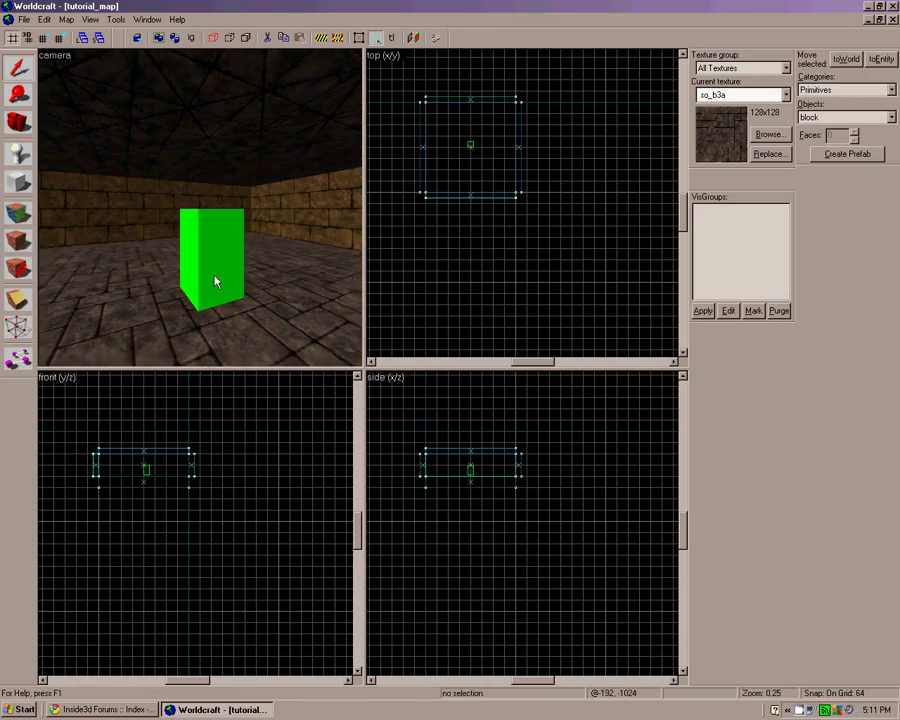
# - Fly the camera through and outside the room to check the textures on the walls, ceiling and floor
pyautogui.press('Right')
pyautogui.press('Left')
pyautogui.press('Right')
pyautogui.press('Left')
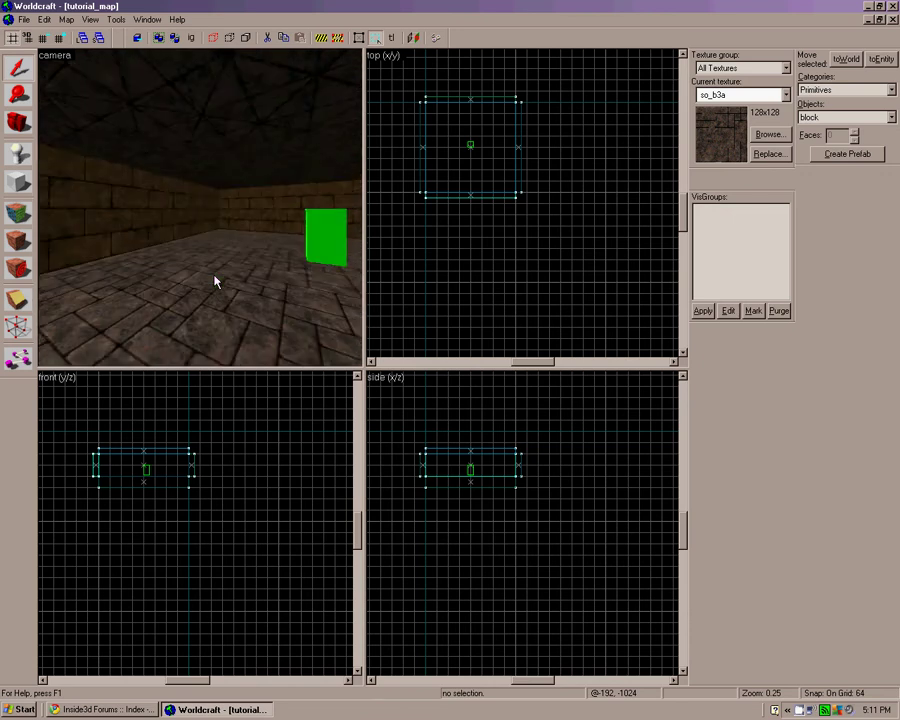
pyautogui.press('Right')
pyautogui.press('Up')
pyautogui.press('Down')
pyautogui.press('Left')
pyautogui.press('Right')
pyautogui.press('Up')
pyautogui.press('c')
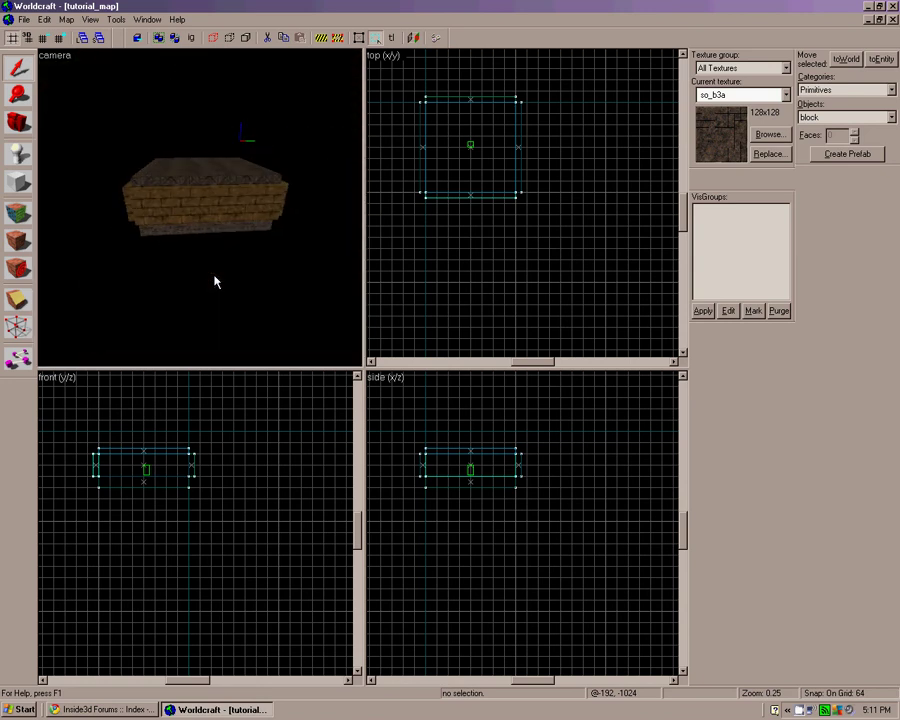
pyautogui.press('Up')
pyautogui.press('Right')
pyautogui.press('Right')
pyautogui.press('Left')
pyautogui.press('d')
pyautogui.press('Left')
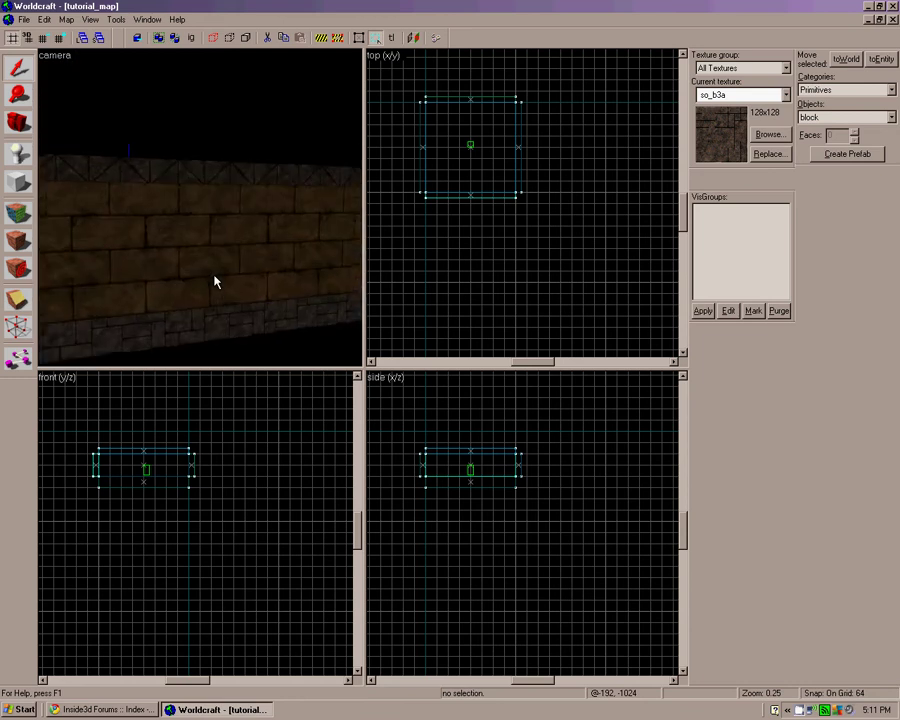
pyautogui.press('d')
pyautogui.press('Right')
pyautogui.press('Left')
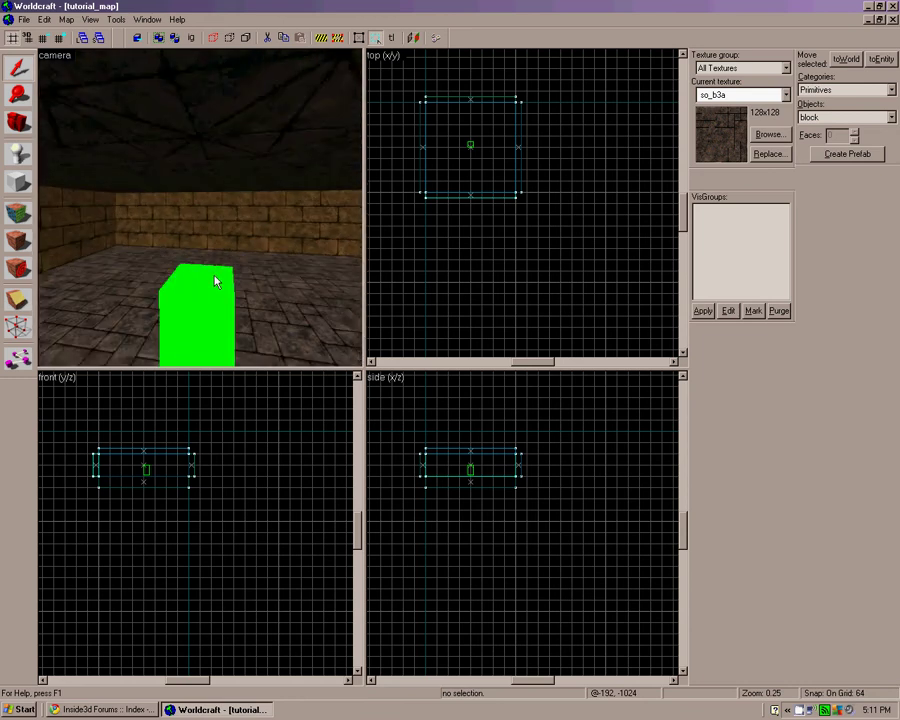
pyautogui.press('Left')
pyautogui.press('d')
pyautogui.press('Right')
pyautogui.press('Left')
pyautogui.press('Right')
pyautogui.press('d')
pyautogui.press('Left')
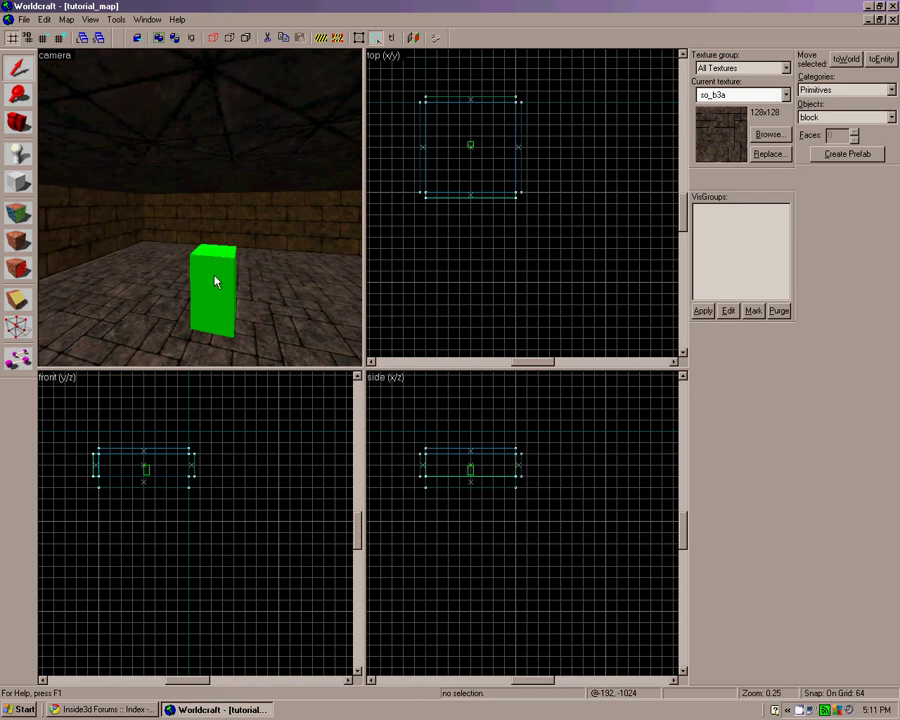
pyautogui.press('Left')
pyautogui.press('Right')
pyautogui.press('Down')
pyautogui.press('Up')
pyautogui.press('Left')
pyautogui.press('Down')
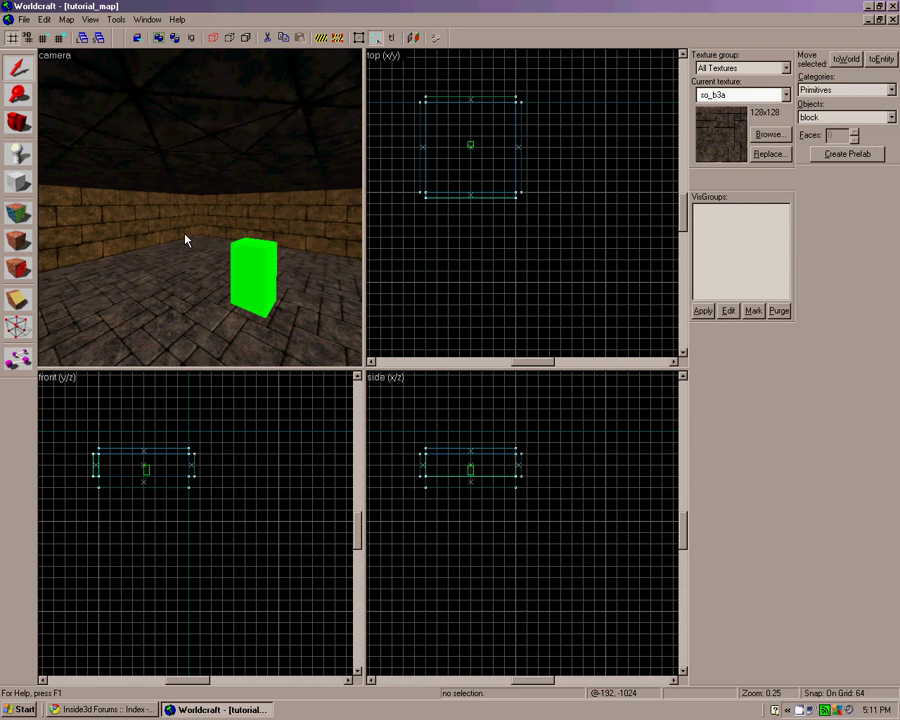
pyautogui.press('Right')
pyautogui.press('Left')
pyautogui.press('Left')
pyautogui.press('Left')
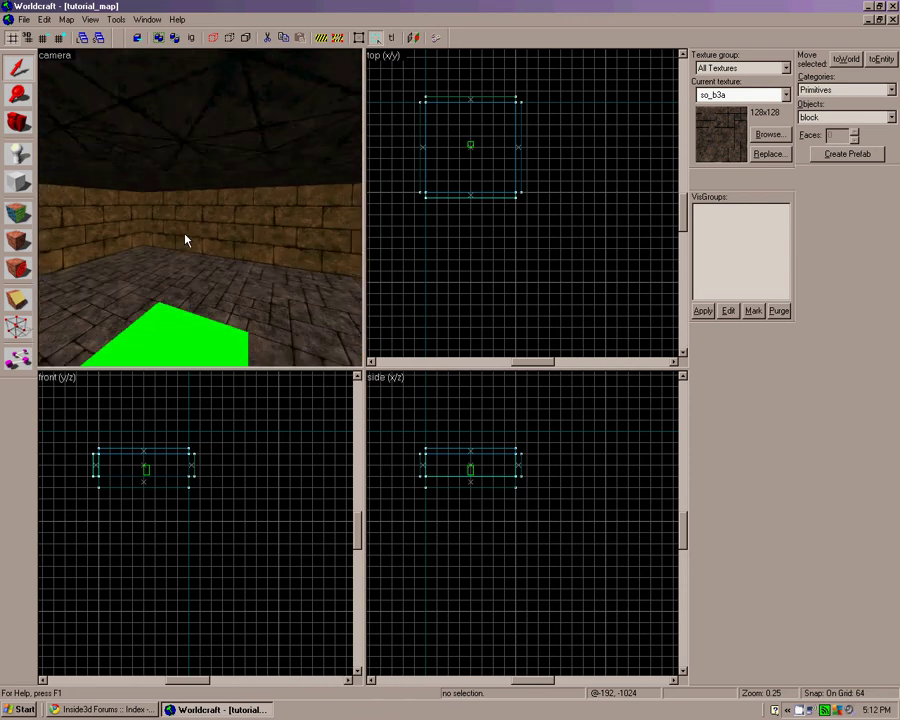
pyautogui.press('Right')
pyautogui.press('Right')
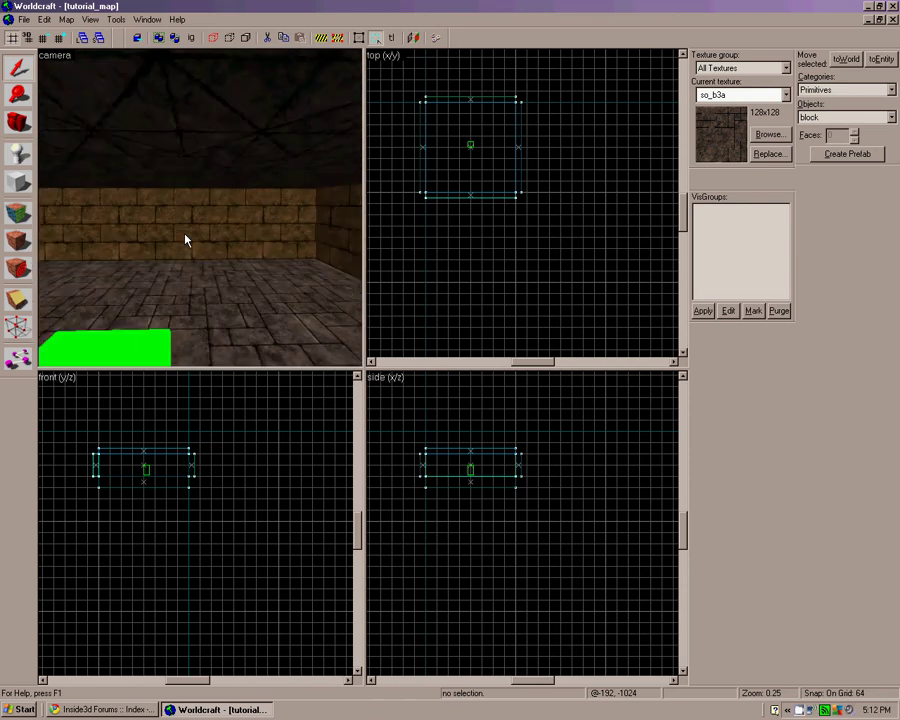
pyautogui.press('Left')
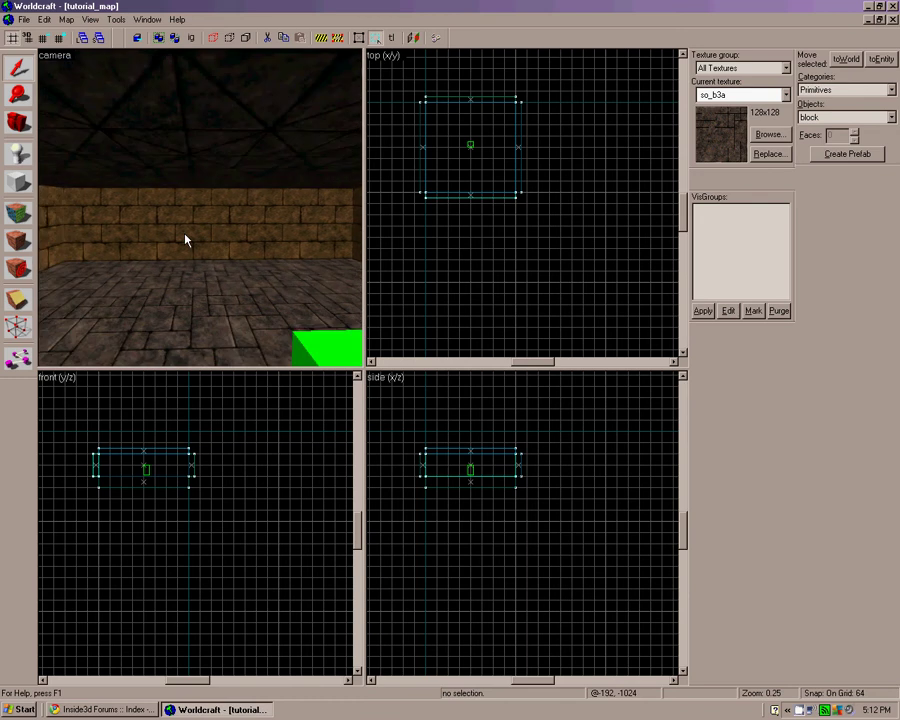
# - Select the room's north wall and position the camera to face it straight on
pyautogui.click(473, 99)
pyautogui.press('Right')
pyautogui.press('a')
pyautogui.press('d')
pyautogui.press('d')
pyautogui.press('Left')
pyautogui.press('a')
pyautogui.press('Right')
pyautogui.press('w')
pyautogui.press('Left')
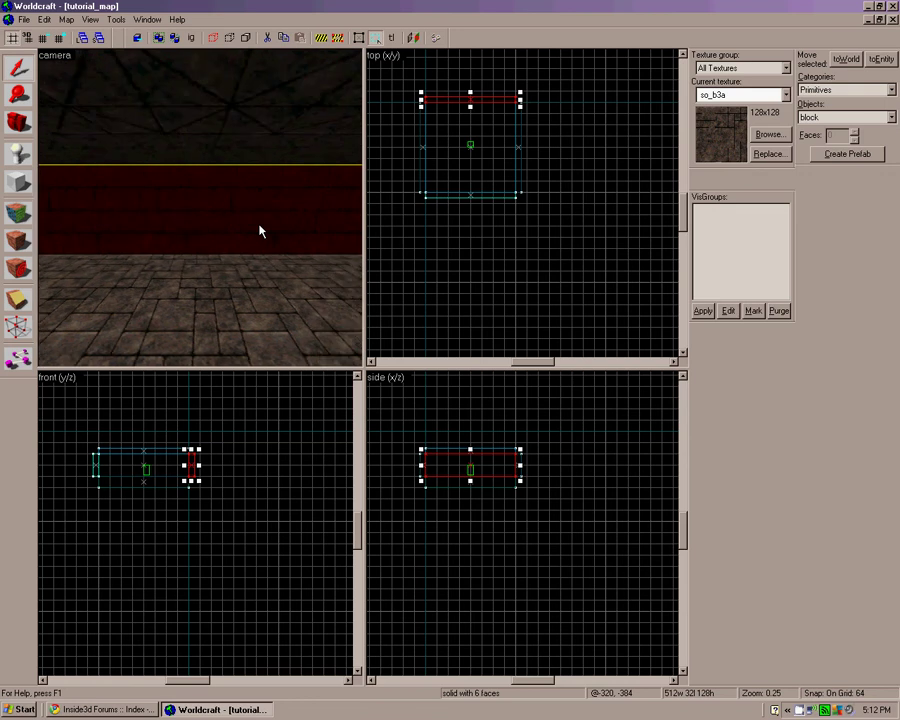
# - Set the grid to 32 and clip the north wall vertically on both sides of the player start, keeping all three pieces with a 64-unit-wide middle
pyautogui.click(20, 300)
pyautogui.scroll(4, 468, 480)
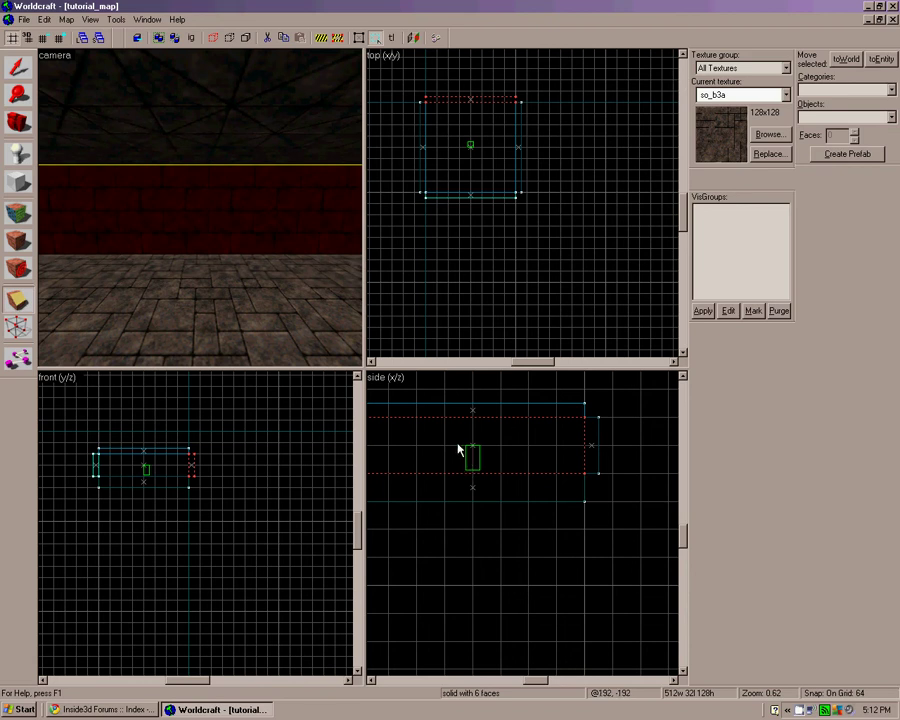
pyautogui.press('[')
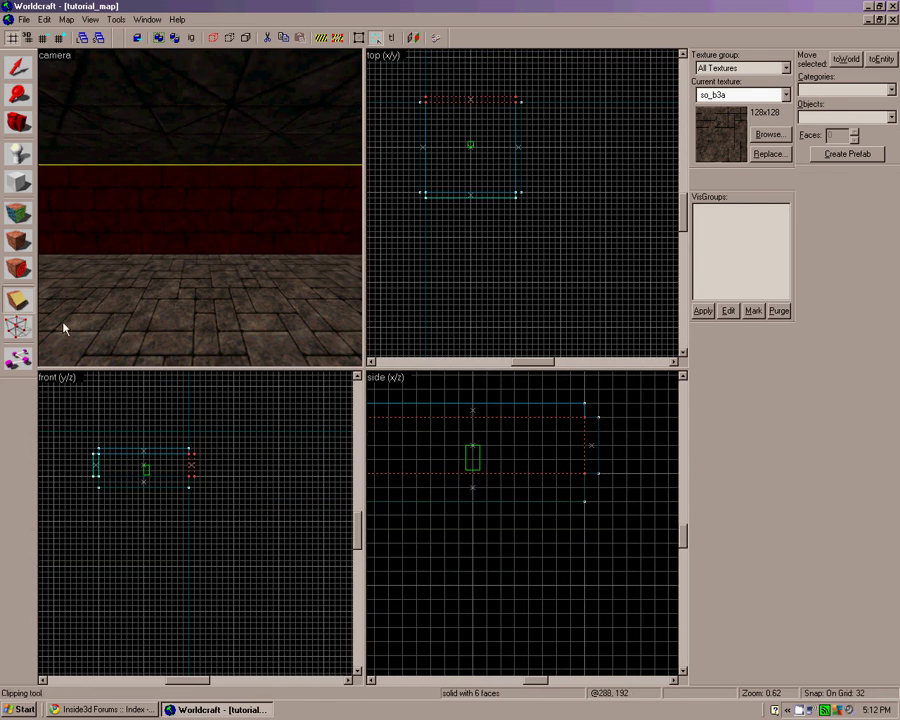
pyautogui.moveTo(460, 460); pyautogui.dragTo(459, 447)
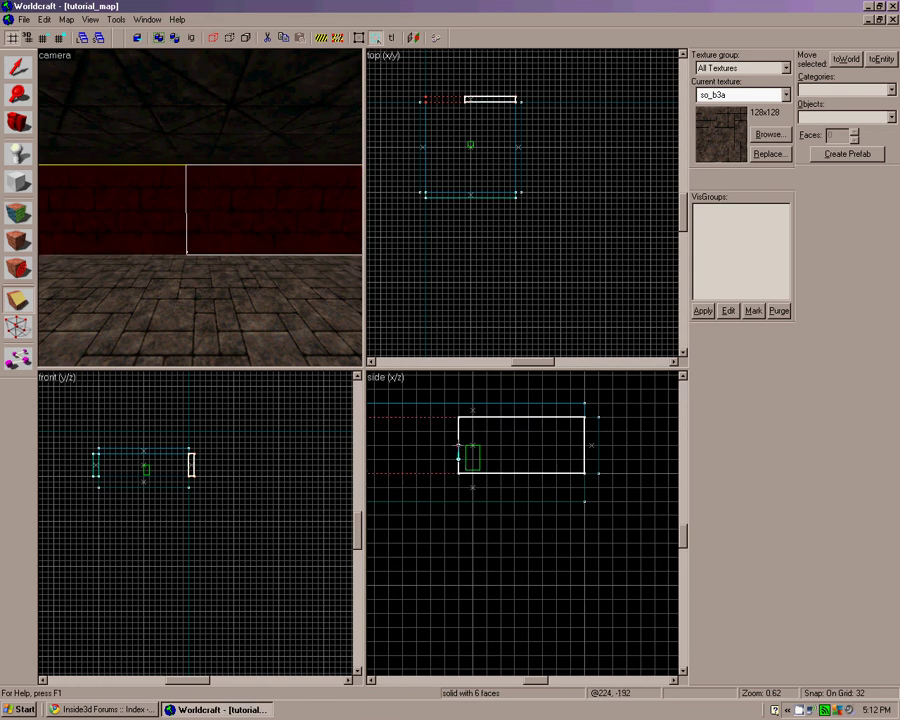
pyautogui.scroll(-4, 412, 488)
pyautogui.scroll(4, 450, 475)
pyautogui.scroll(1, 461, 459)
pyautogui.scroll(-1, 485, 478)
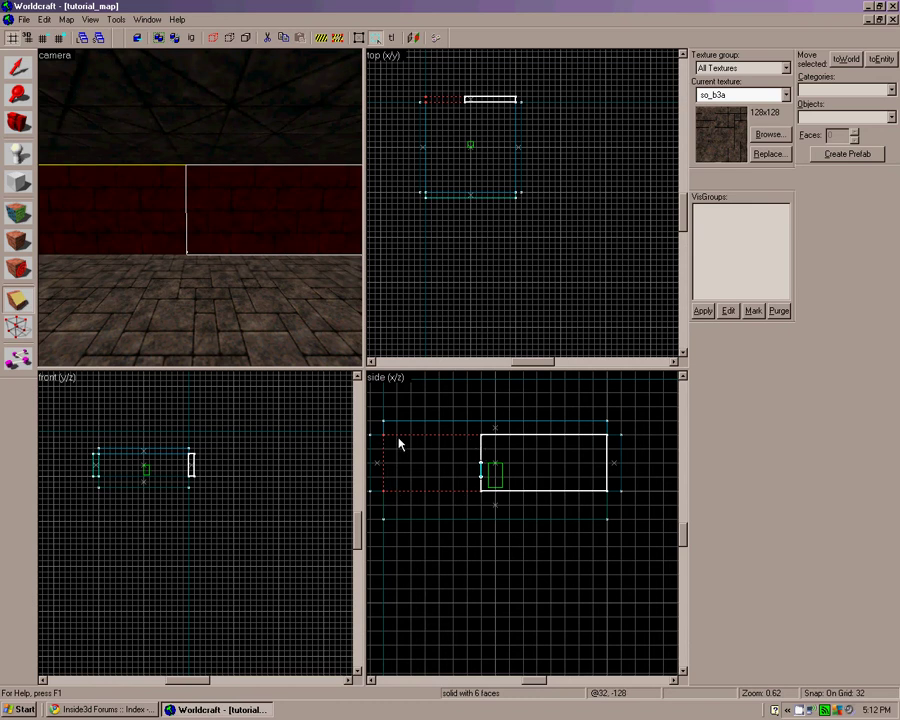
pyautogui.click(27, 305)
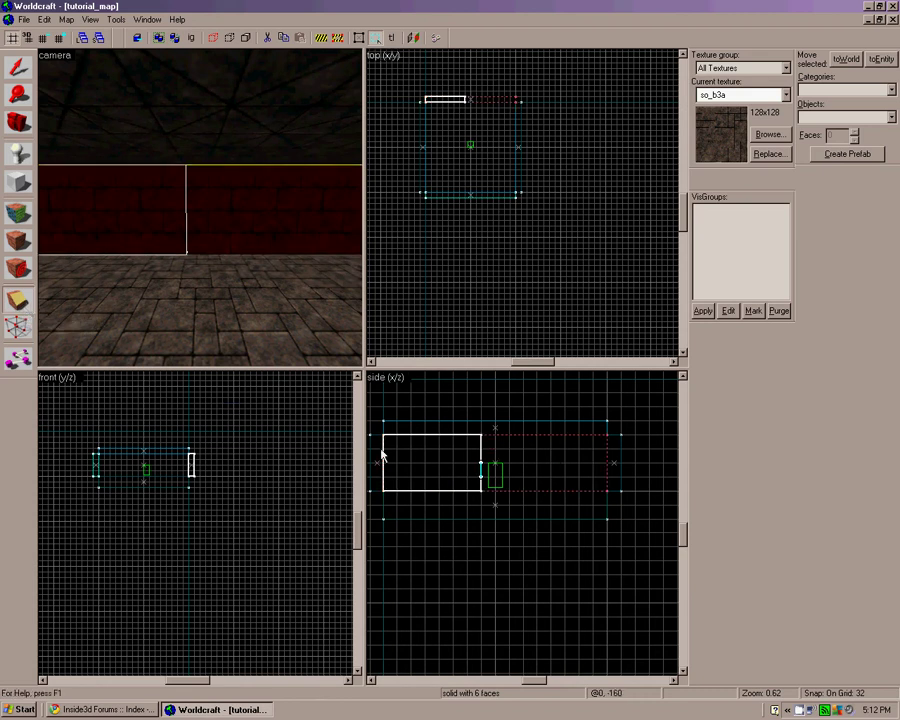
pyautogui.click(22, 303)
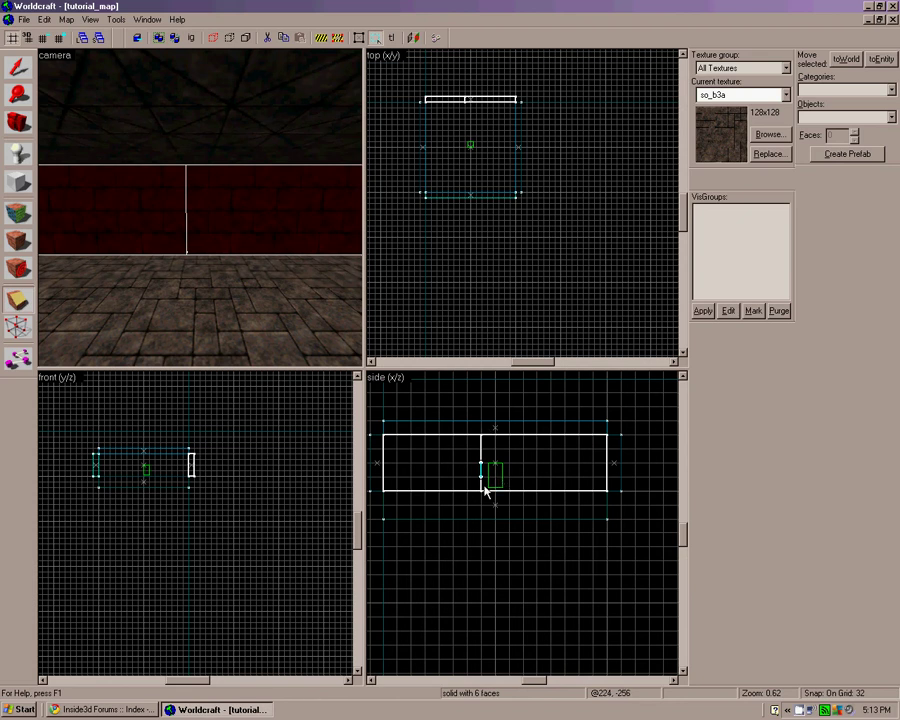
pyautogui.moveTo(506, 480)
pyautogui.keyDown('shift'); pyautogui.mouseDown()
pyautogui.moveTo(512, 462)
pyautogui.moveTo(510, 474)
pyautogui.moveTo(494, 449)
pyautogui.mouseUp(); pyautogui.keyUp('shift')
pyautogui.click(15, 68)
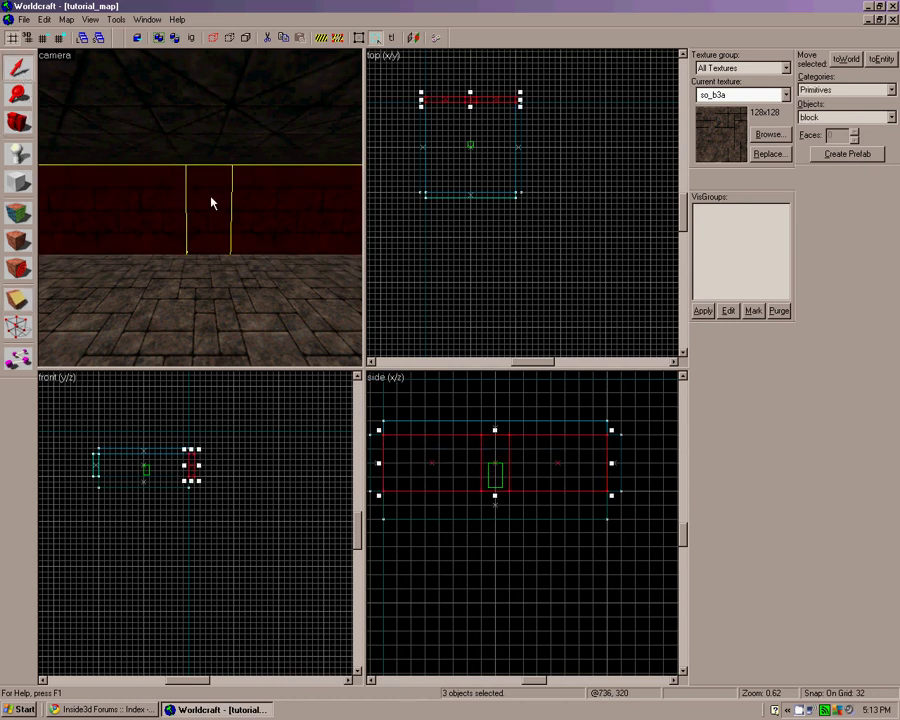
pyautogui.click(18, 299)
pyautogui.moveTo(542, 453); pyautogui.dragTo(496, 448)
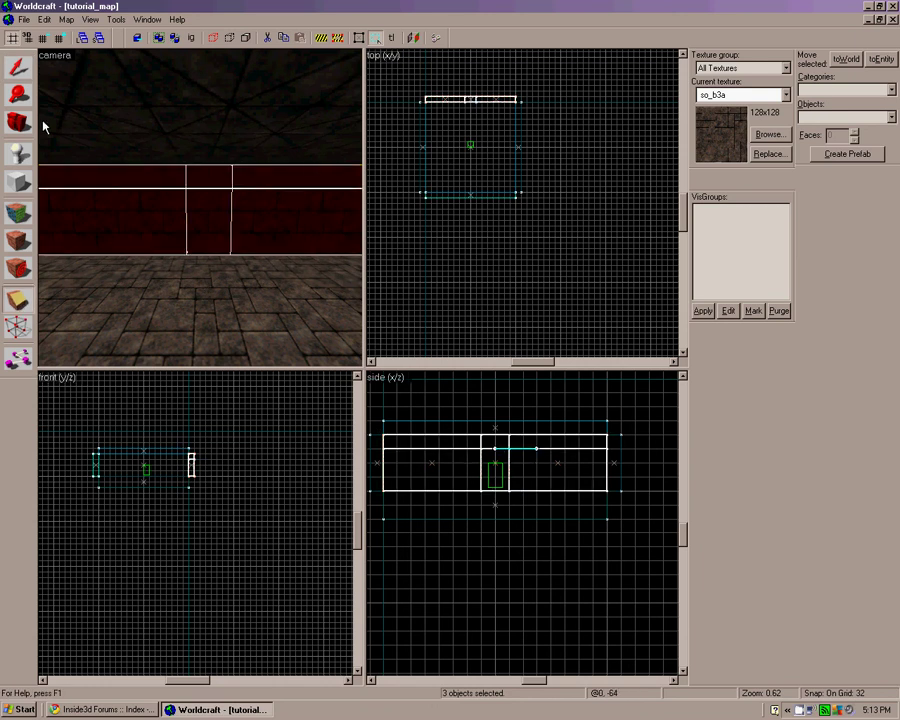
pyautogui.click(20, 72)
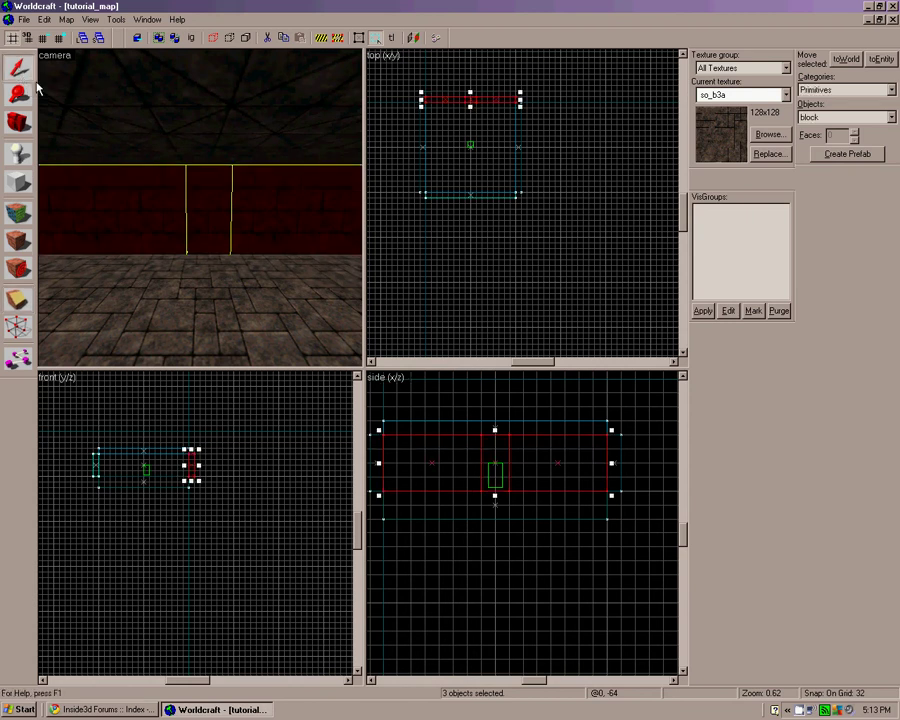
# - Clip the north wall's middle section horizontally 96 units above the floor and delete the lower piece to open a doorway
pyautogui.click(220, 213)
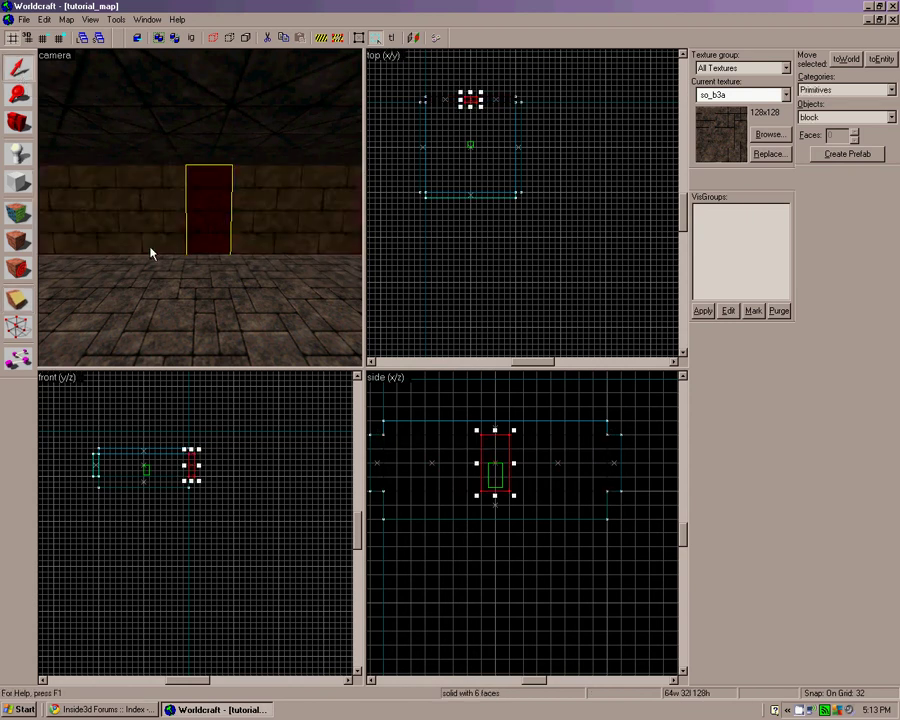
pyautogui.click(20, 298)
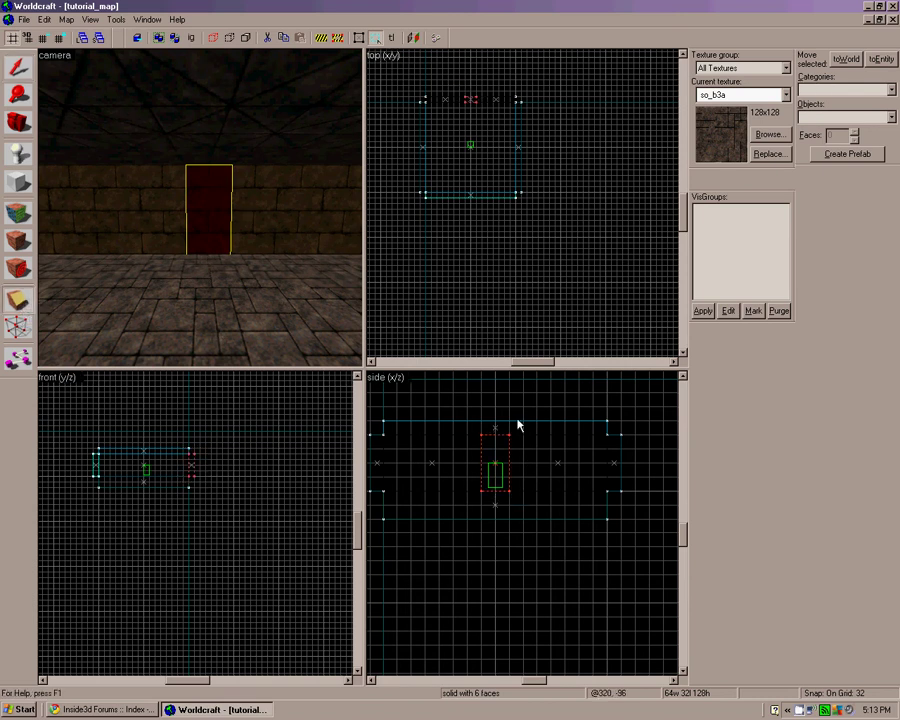
pyautogui.moveTo(483, 451); pyautogui.dragTo(505, 451)
pyautogui.press('Return')
pyautogui.click(18, 68)
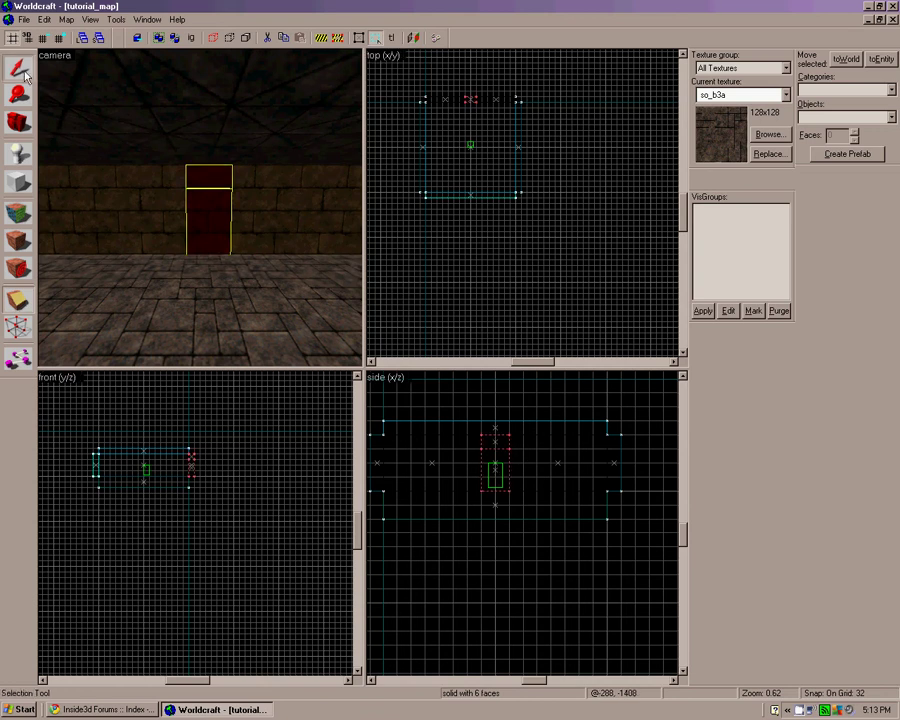
pyautogui.press('Delete')
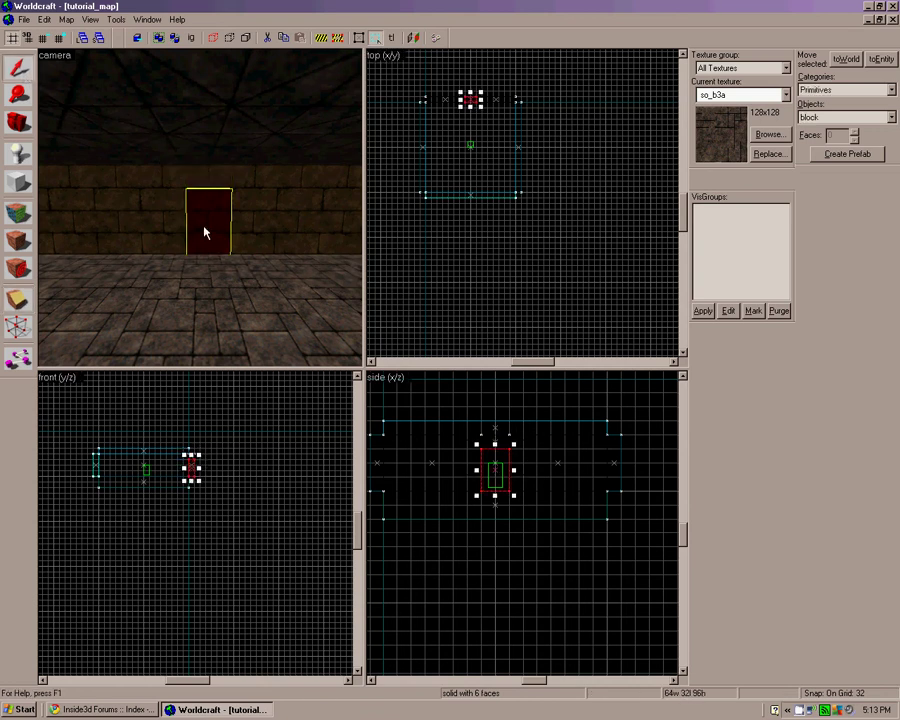
pyautogui.press('Delete')
# - Move the camera up to the doorway in the north wall and inspect the opening
pyautogui.press('Up')
pyautogui.press('Up')
pyautogui.press('Up')
pyautogui.press('Left')
pyautogui.press('Left')
pyautogui.press('Up')
pyautogui.press('Up')
pyautogui.press('Up')
pyautogui.press('pagedown')
pyautogui.press('Up')
pyautogui.press('Up')
pyautogui.press('pageup')
pyautogui.press('pageup')
pyautogui.press('Up')
pyautogui.press('Up')
pyautogui.press('Left')
pyautogui.press('Left')
pyautogui.press('Up')
pyautogui.press('Up')
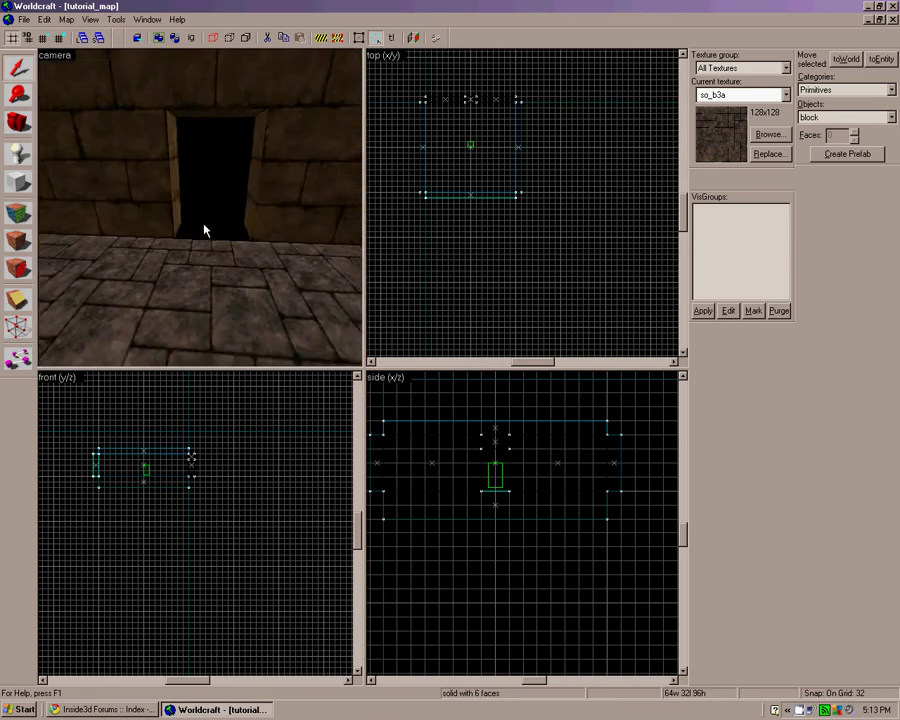
pyautogui.press('Down')
pyautogui.press('Down')
# - Extend the floor solid northward under the doorway to a length of 544 units and deselect it
pyautogui.click(179, 244)
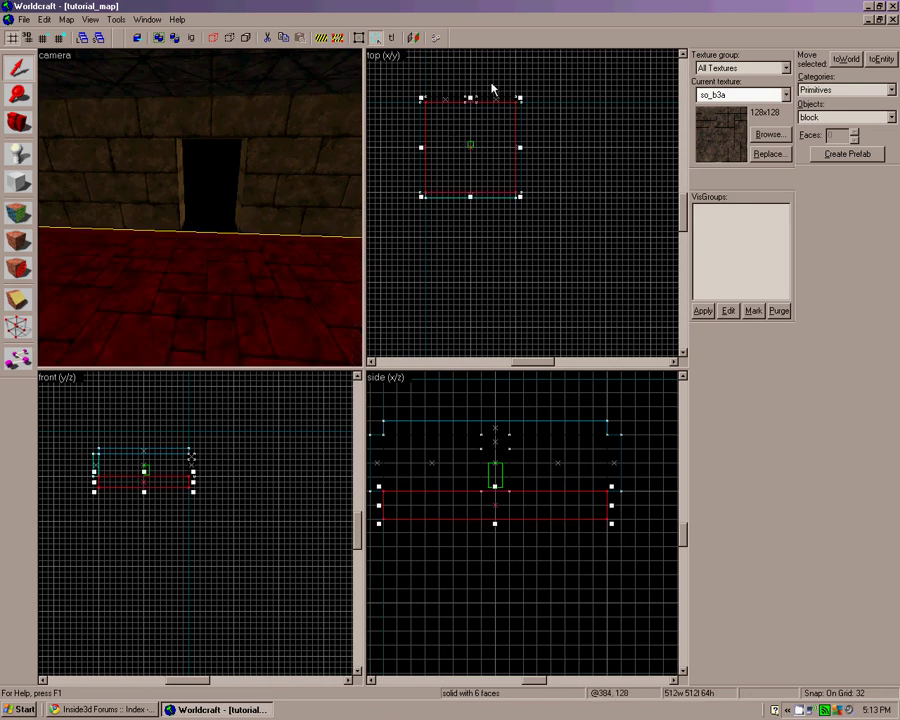
pyautogui.scroll(2, 464, 88)
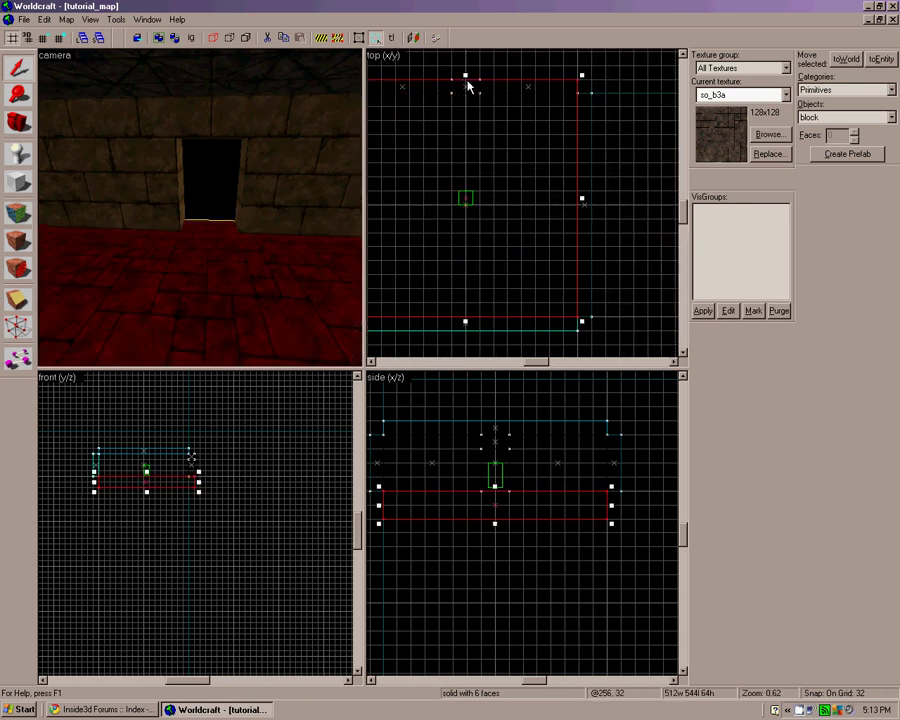
pyautogui.click(210, 183)
# - Select the three north wall pieces and thicken them together northward to 224 units, then clear the selection
pyautogui.click(145, 147)
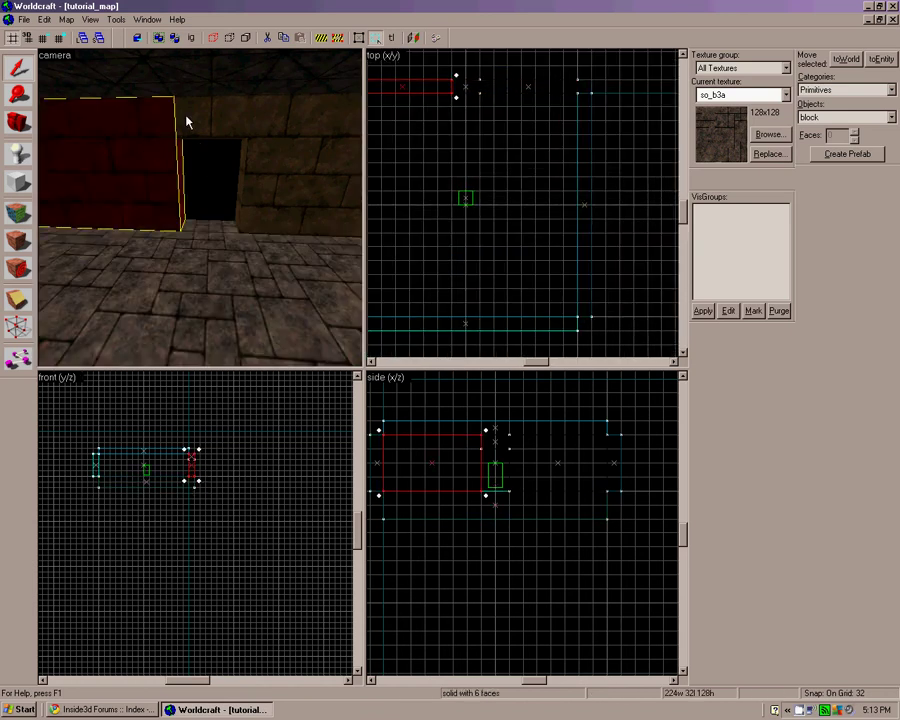
pyautogui.keyDown('ctrl'); pyautogui.click(301, 157); pyautogui.keyUp('ctrl')
pyautogui.keyDown('ctrl'); pyautogui.click(210, 115); pyautogui.keyUp('ctrl')
pyautogui.scroll(-2, 510, 75)
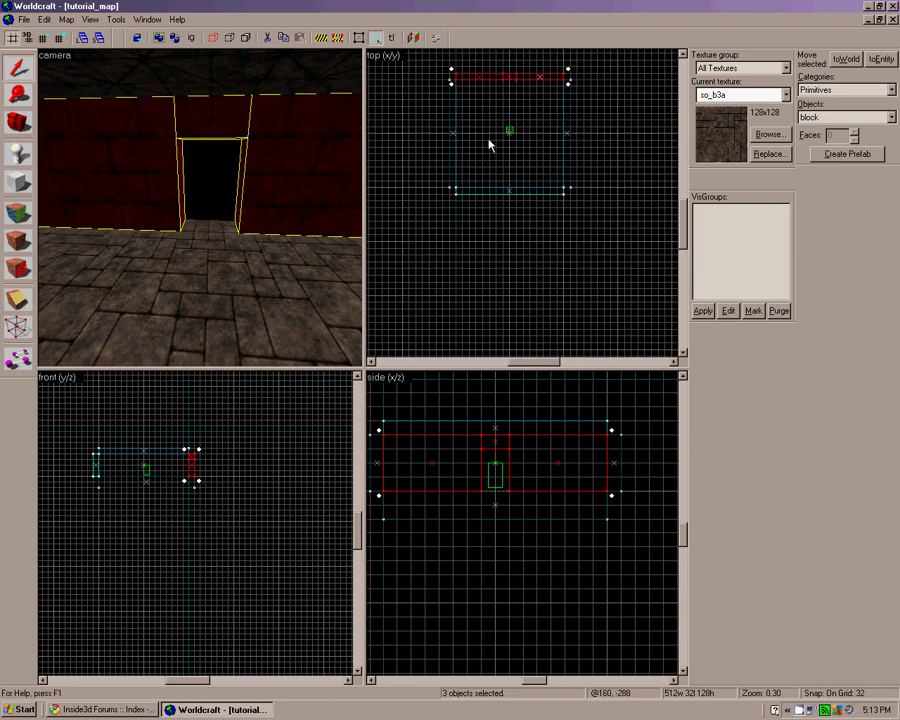
pyautogui.scroll(3, 620, 72)
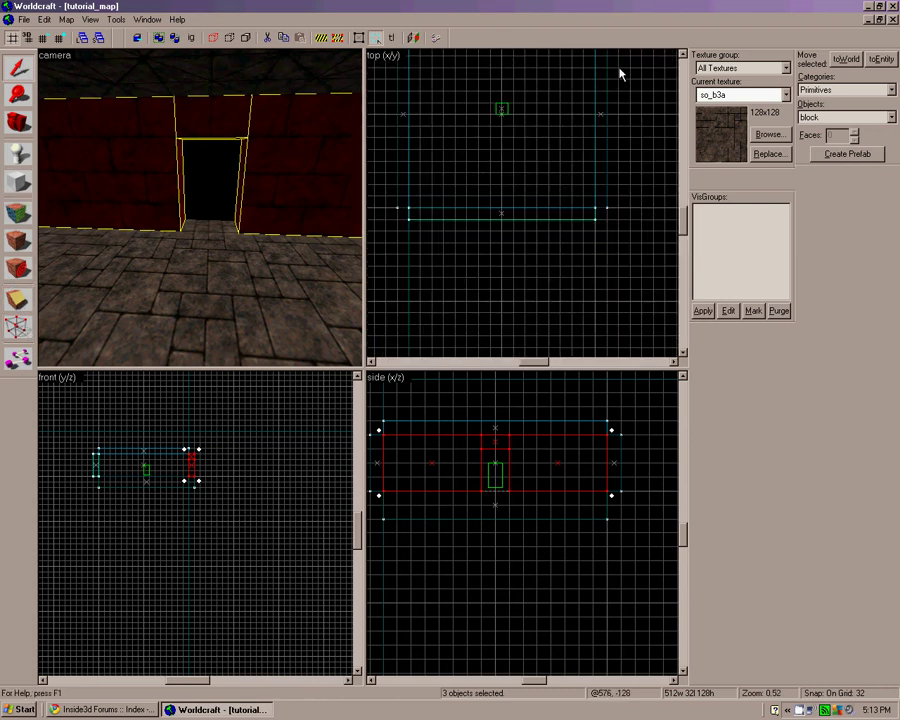
pyautogui.click(685, 54)
pyautogui.click(685, 54)
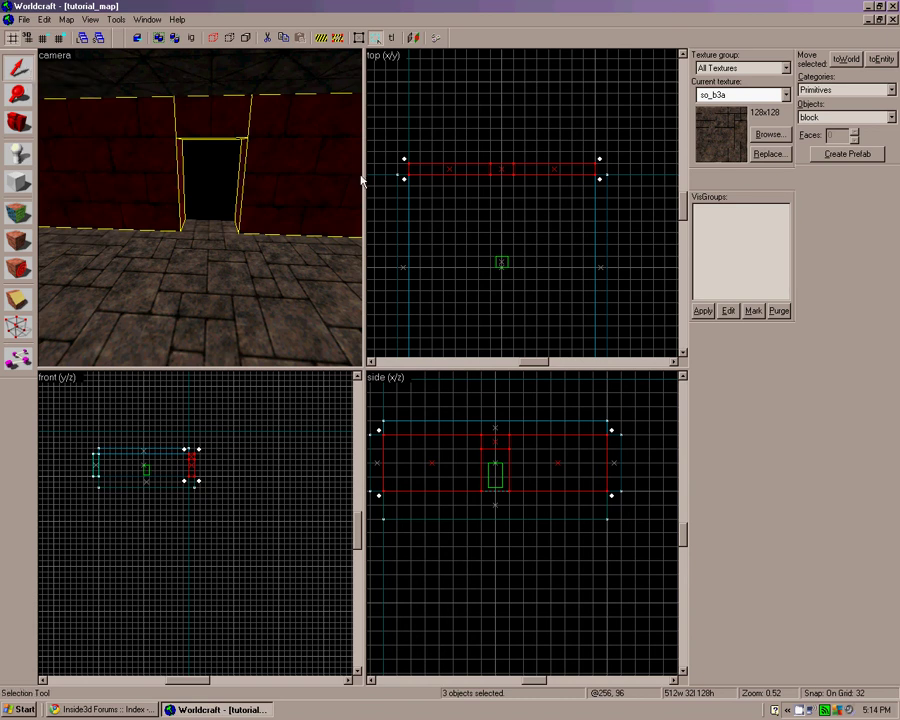
pyautogui.click(418, 166)
pyautogui.click(418, 166)
pyautogui.click(418, 166)
pyautogui.click(418, 166)
pyautogui.click(418, 166)
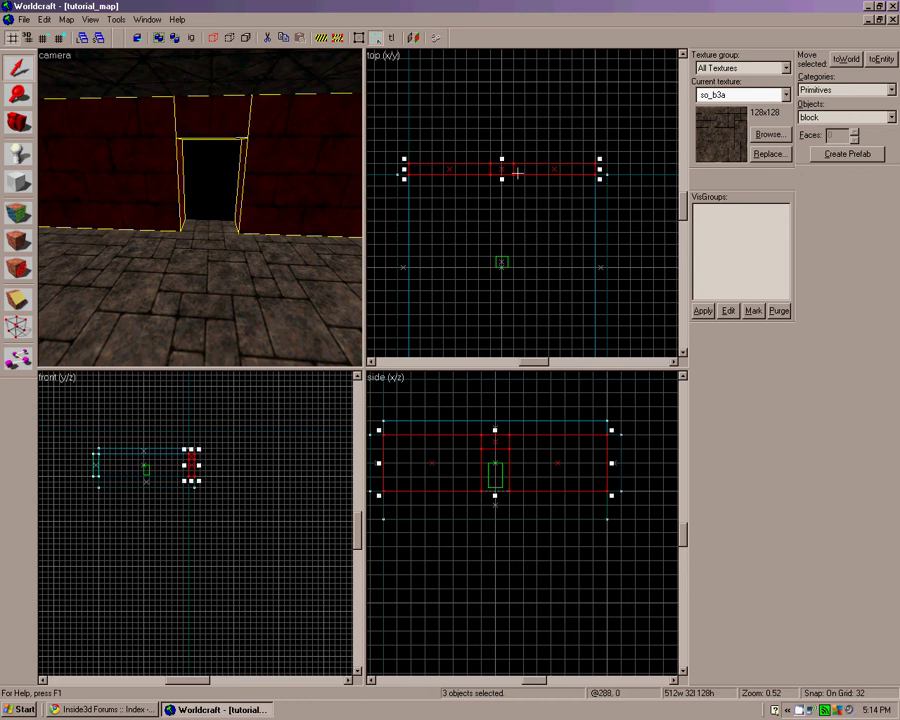
pyautogui.moveTo(502, 157); pyautogui.dragTo(505, 114)
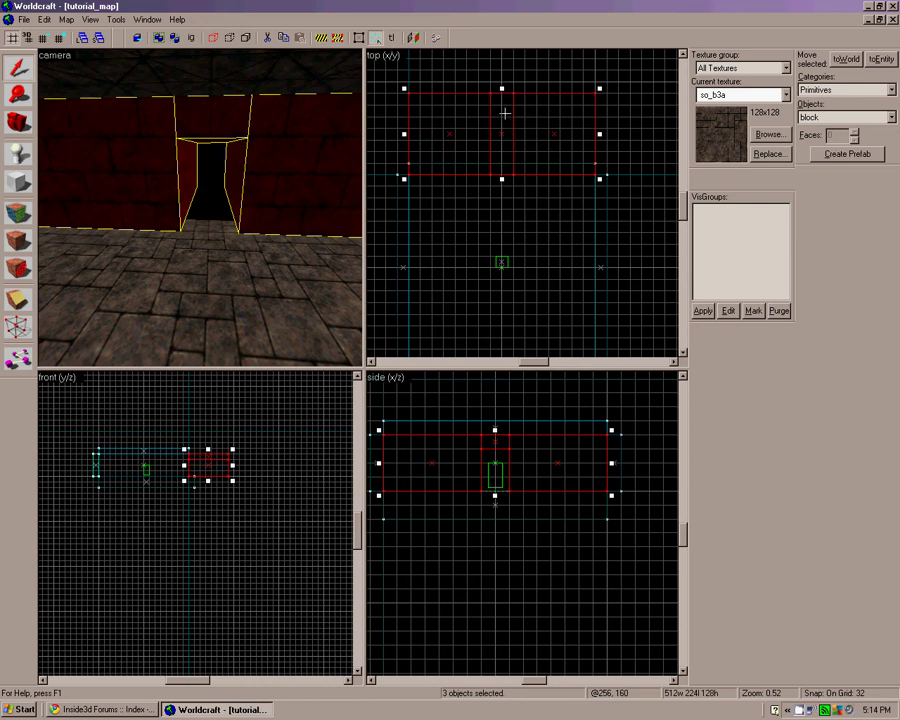
pyautogui.click(504, 89)
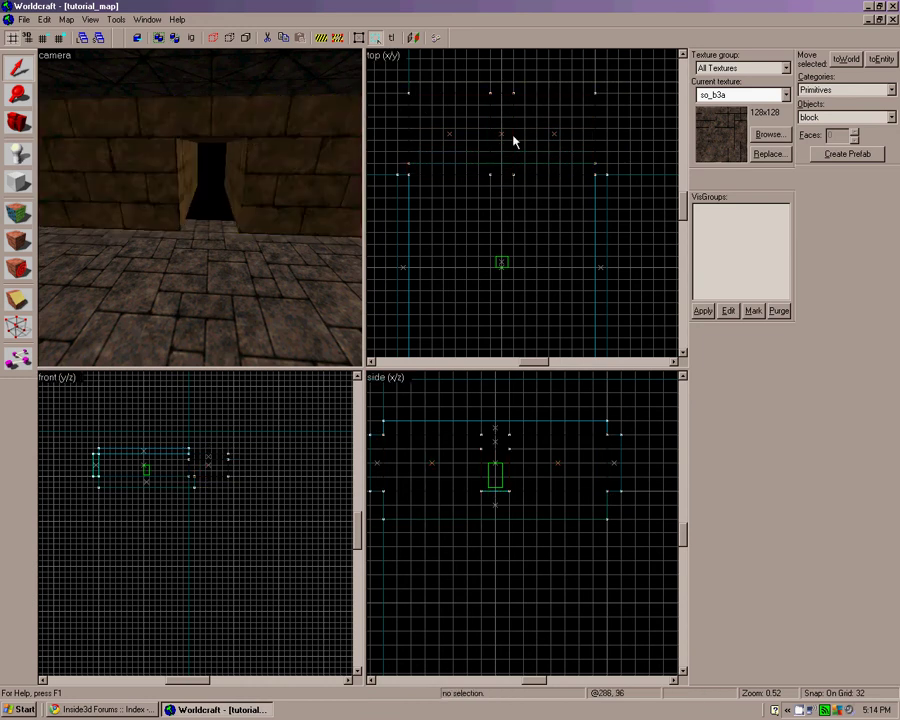
# - Reselect the three north wall pieces with a selection box and shrink them back to a 32-unit thickness
pyautogui.moveTo(400, 82); pyautogui.dragTo(624, 150)
pyautogui.click(376, 37)
pyautogui.press('Return')
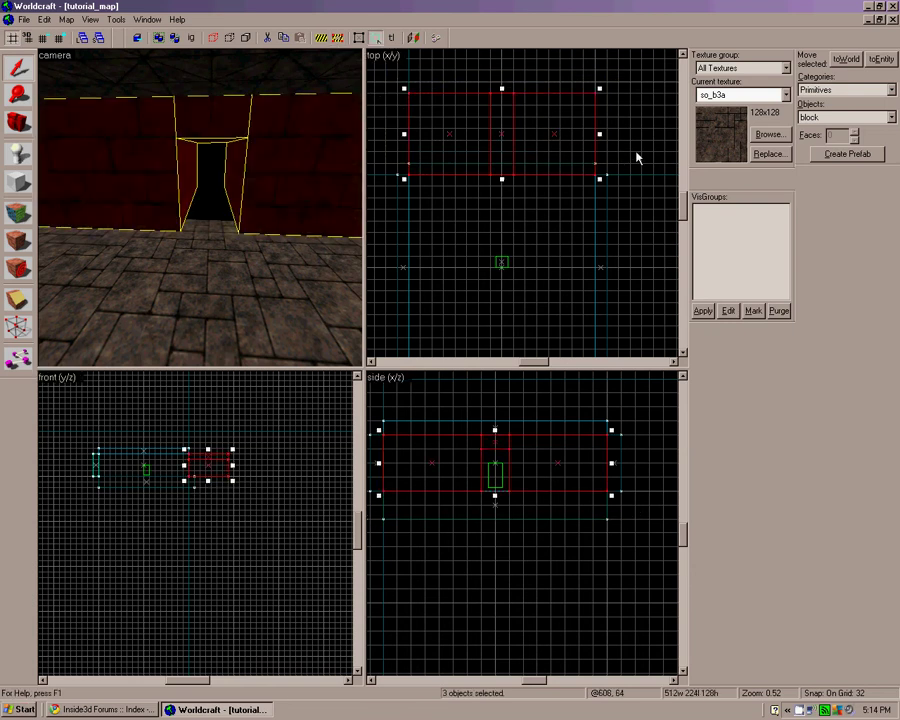
pyautogui.moveTo(503, 90); pyautogui.dragTo(501, 158)
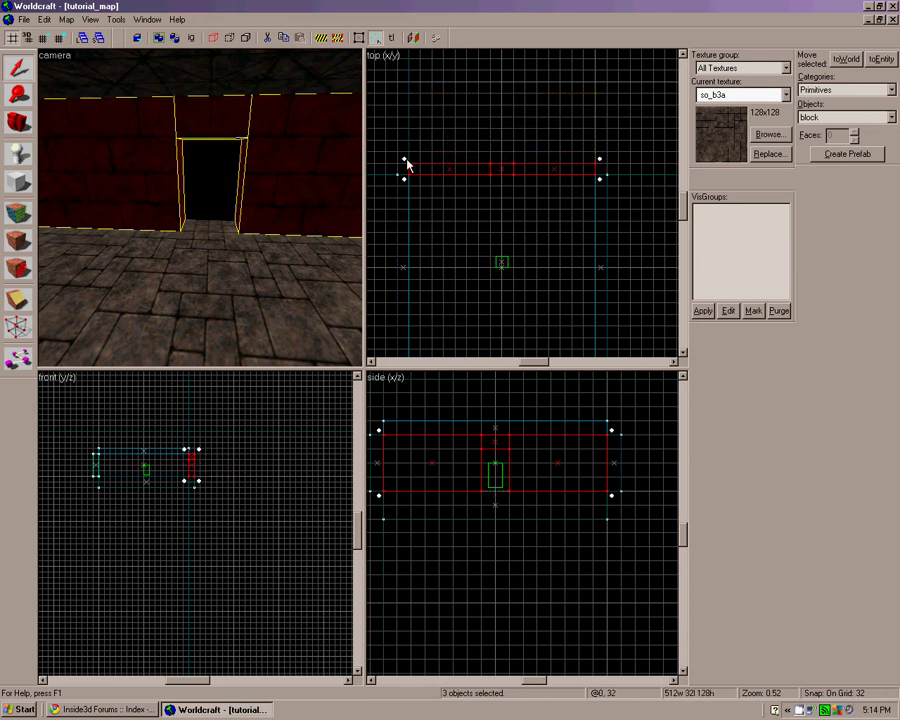
# - Try rotating the three north wall pieces in the top view, undo the rotation and clear the selection
pyautogui.moveTo(405, 160)
pyautogui.mouseDown()
pyautogui.moveTo(405, 200)
pyautogui.moveTo(528, 320)
pyautogui.moveTo(593, 186)
pyautogui.mouseUp()
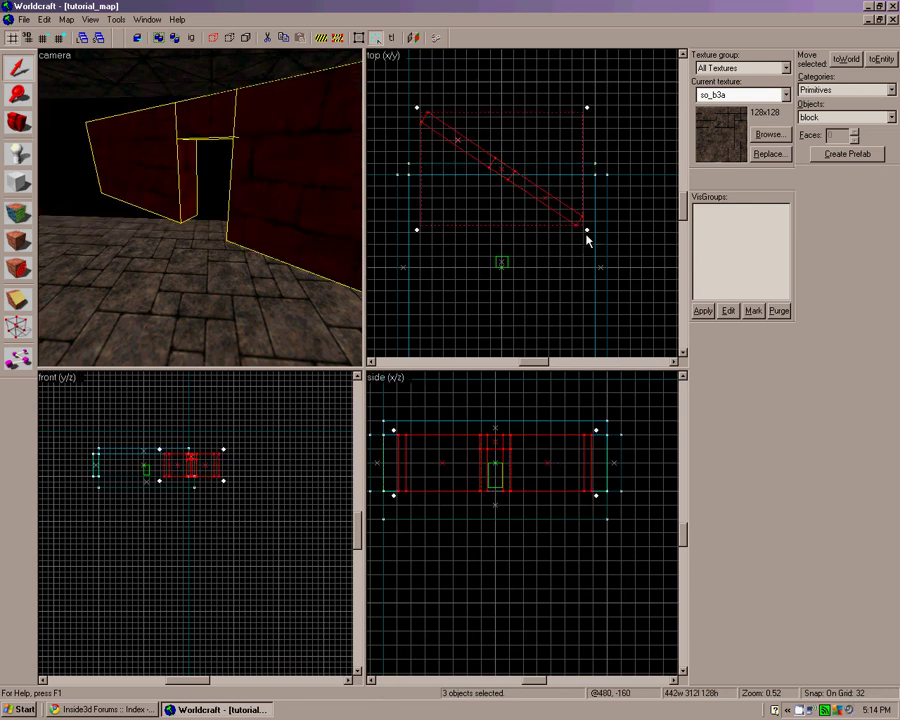
pyautogui.moveTo(588, 230)
pyautogui.mouseDown()
pyautogui.moveTo(436, 153)
pyautogui.moveTo(436, 167)
pyautogui.mouseUp()
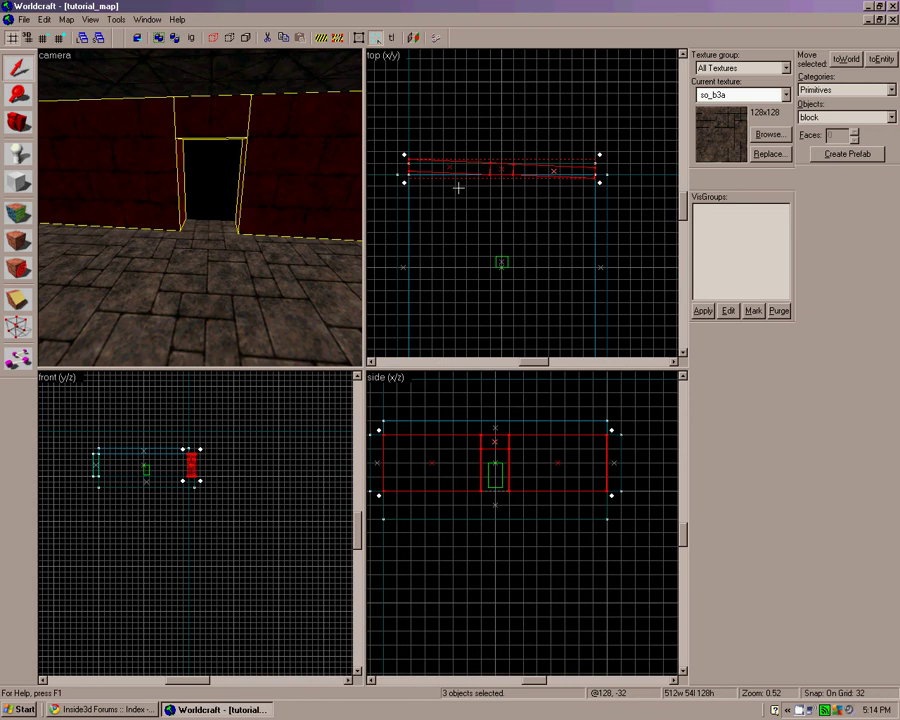
pyautogui.hotkey('ctrl', 'z')
pyautogui.hotkey('ctrl', 'y')
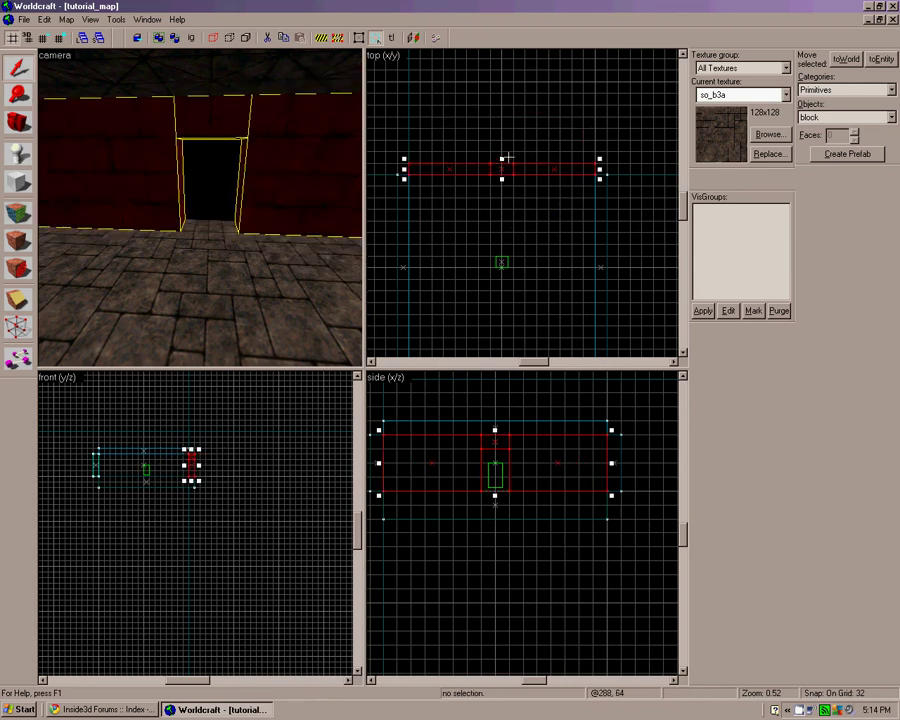
pyautogui.click(510, 122)
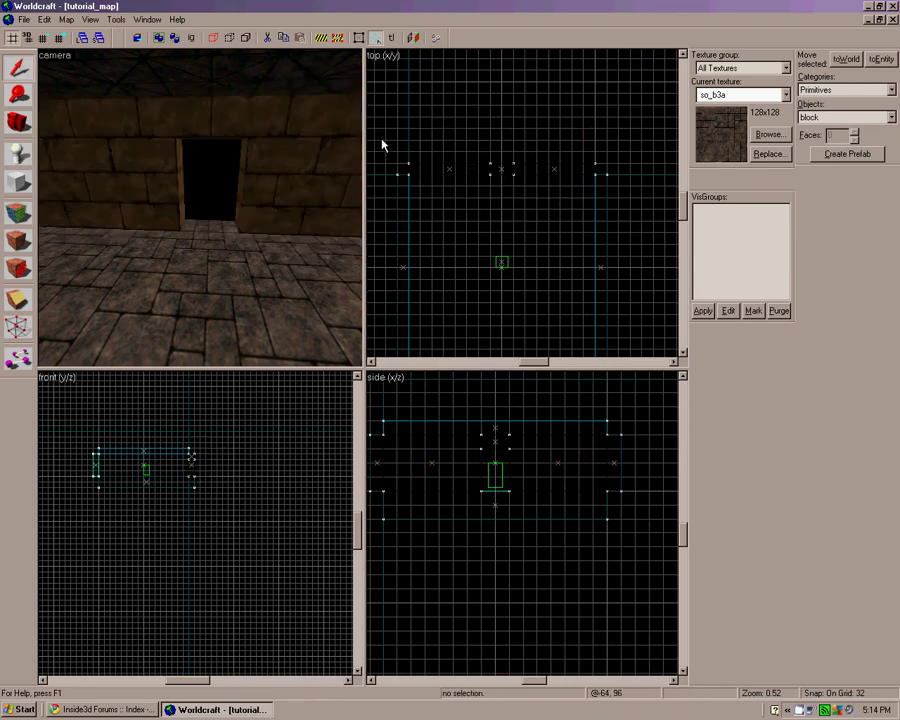
# - Set the grid size to 16 and leave nothing selected
pyautogui.click(639, 176)
pyautogui.click(533, 126)
pyautogui.moveTo(421, 130); pyautogui.dragTo(565, 170)
pyautogui.click(649, 164)
pyautogui.press('[')
pyautogui.moveTo(426, 116); pyautogui.dragTo(564, 176)
pyautogui.click(565, 176)
pyautogui.click(500, 134)
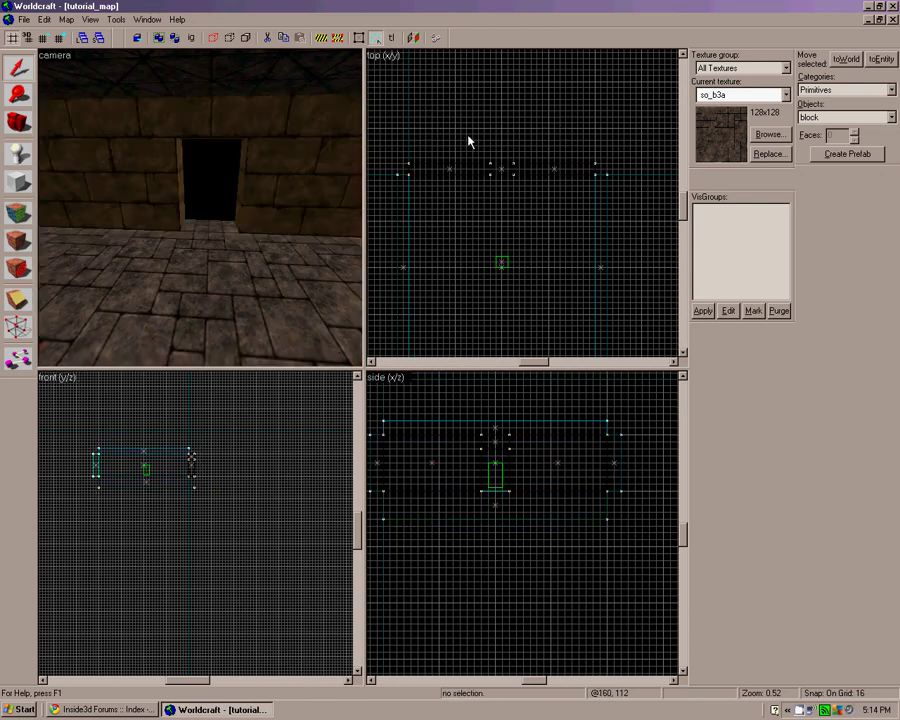
# - Select the three north wall pieces and stretch them northward to turn the doorway into a deep corridor, then deselect them
pyautogui.click(160, 148)
pyautogui.keyDown('ctrl'); pyautogui.click(210, 112); pyautogui.keyUp('ctrl')
pyautogui.keyDown('ctrl'); pyautogui.click(282, 201); pyautogui.keyUp('ctrl')
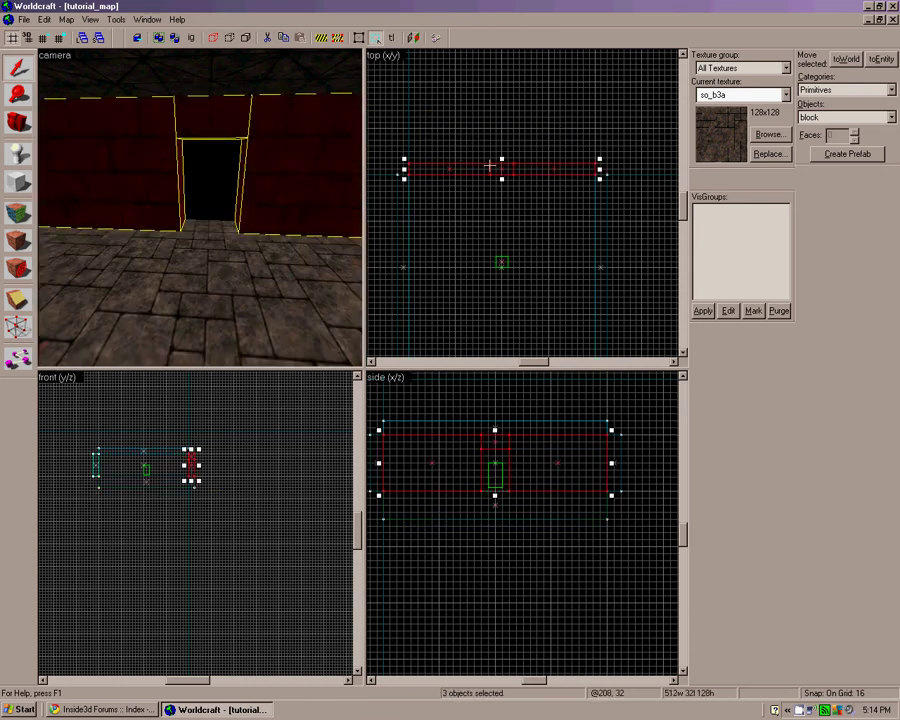
pyautogui.moveTo(502, 157); pyautogui.dragTo(494, 78)
pyautogui.press('Escape')
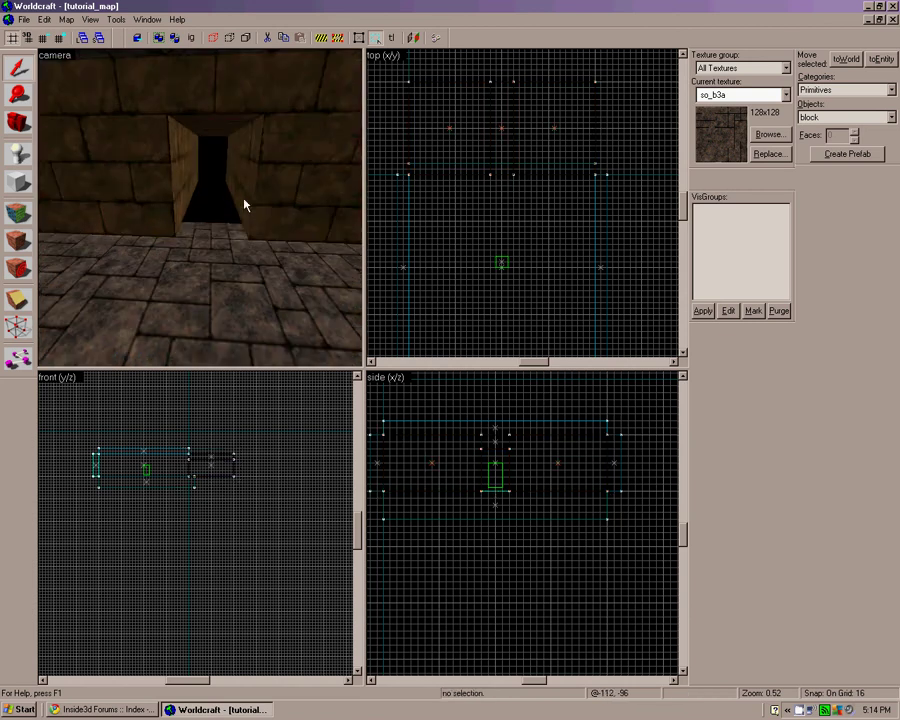
# - Extend the floor solid northward under the whole corridor to a length of 768 units and deselect it
pyautogui.click(227, 245)
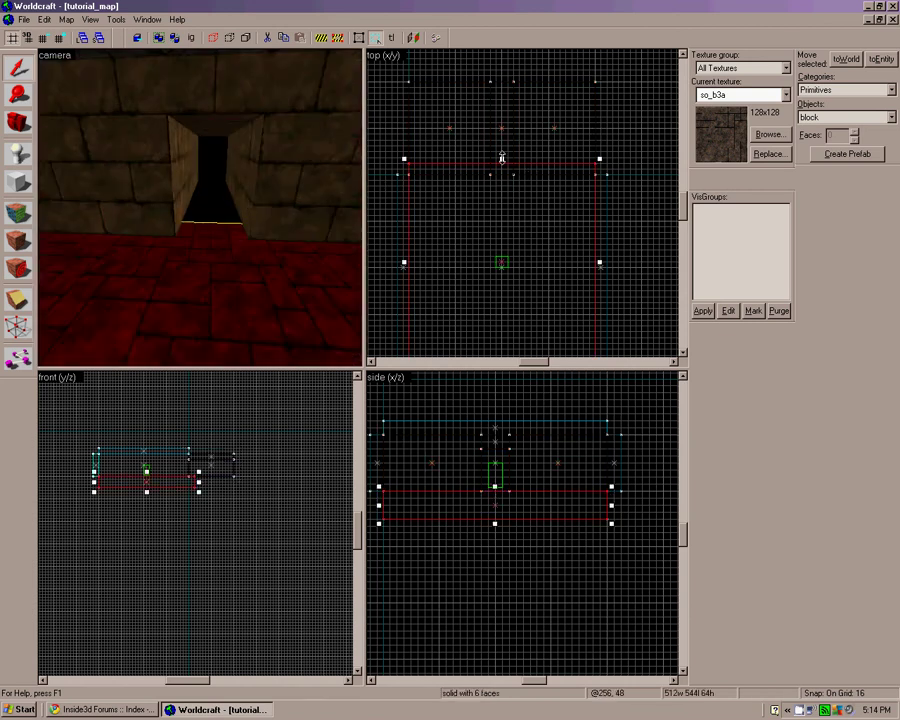
pyautogui.moveTo(502, 157); pyautogui.dragTo(502, 80)
pyautogui.press('Escape')
# - Move the camera around the room and into the new corridor to inspect the walls, floor and passage
pyautogui.press('Down')
pyautogui.press('Left')
pyautogui.press('Right')
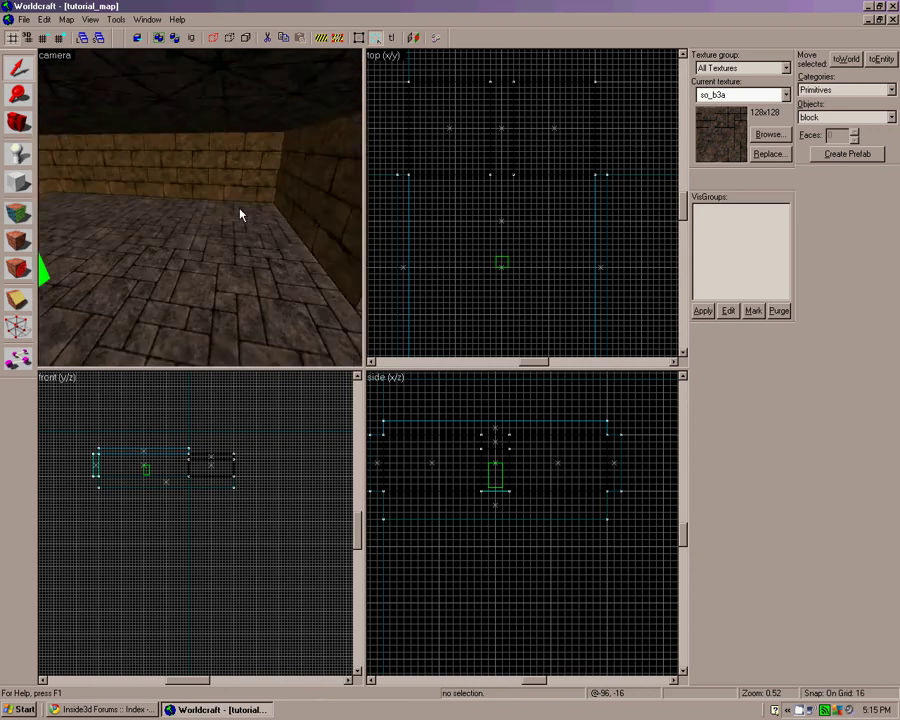
pyautogui.press('Left')
pyautogui.press('Up')
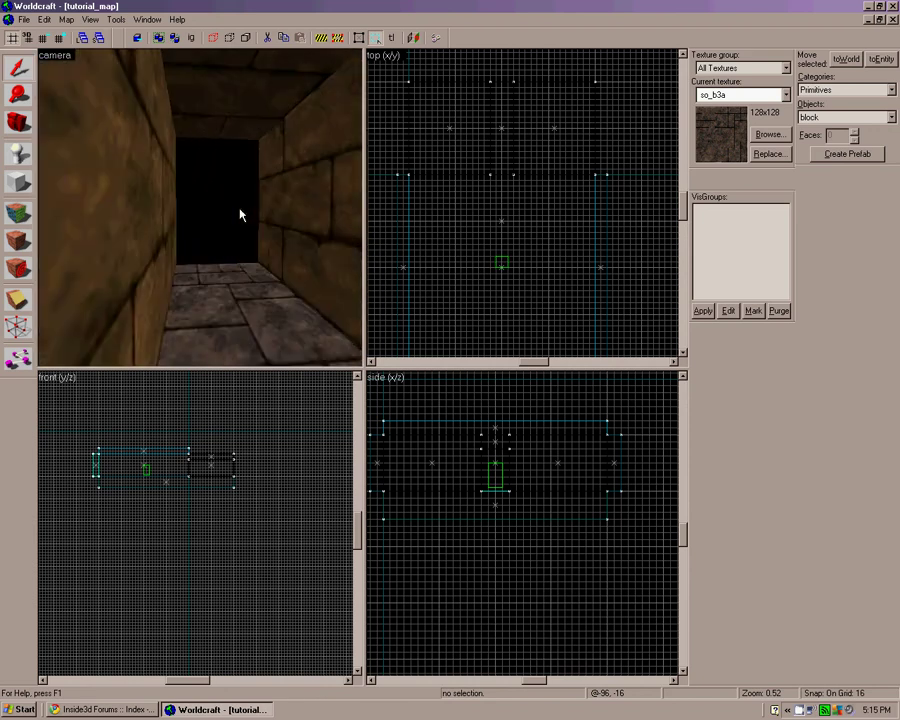
pyautogui.press('Left')
pyautogui.press('pagedown')
pyautogui.press('Down')
pyautogui.press('Left')
pyautogui.press('Up')
pyautogui.press('pageup')
pyautogui.press('Up')
pyautogui.press('Left')
pyautogui.press('Up')
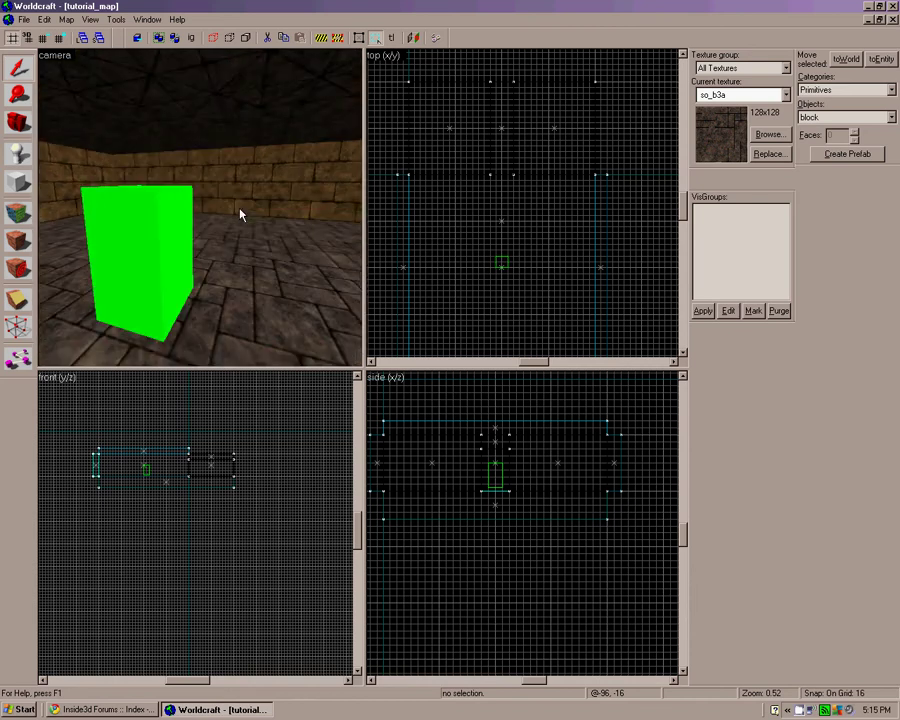
pyautogui.press('Left')
pyautogui.press('Up')
pyautogui.press('Left')
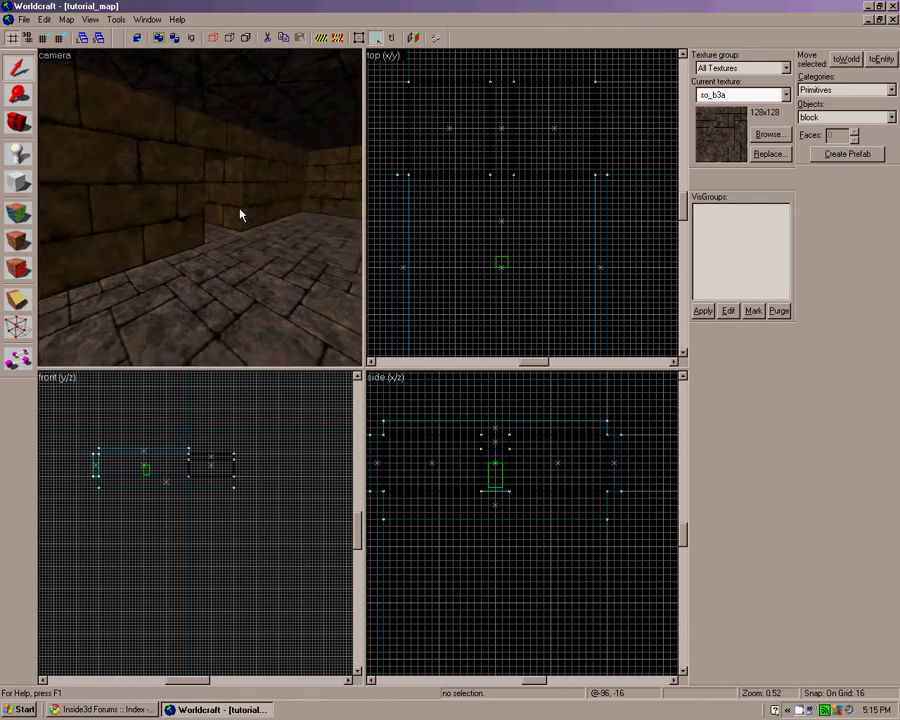
pyautogui.press('Right')
pyautogui.press('Up')
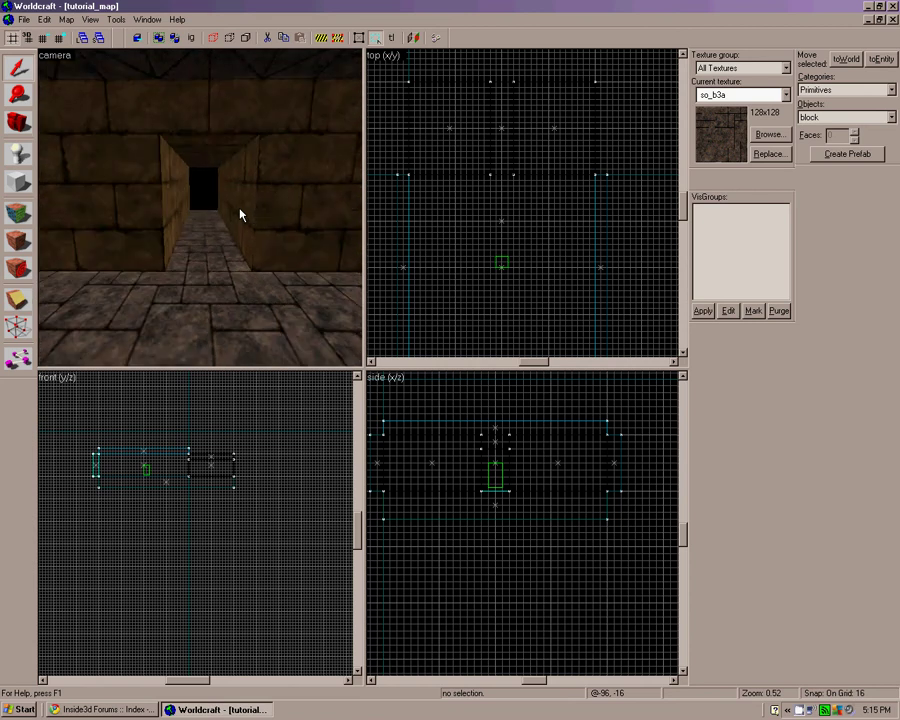
pyautogui.press('Left')
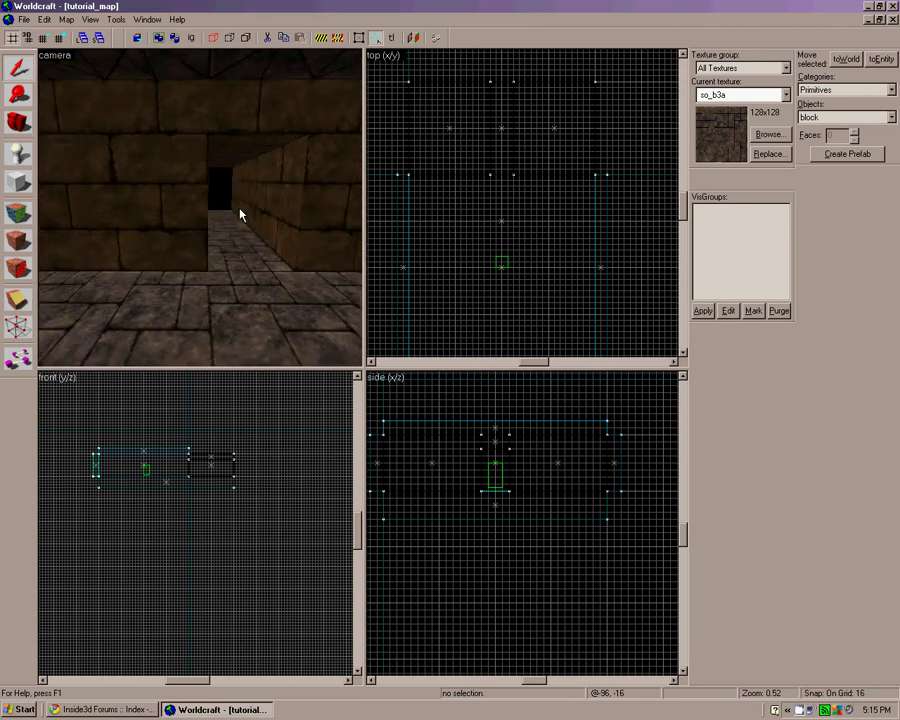
pyautogui.press('Right')
pyautogui.press('Right')
pyautogui.press('Up')
pyautogui.press('Right')
pyautogui.press('d')
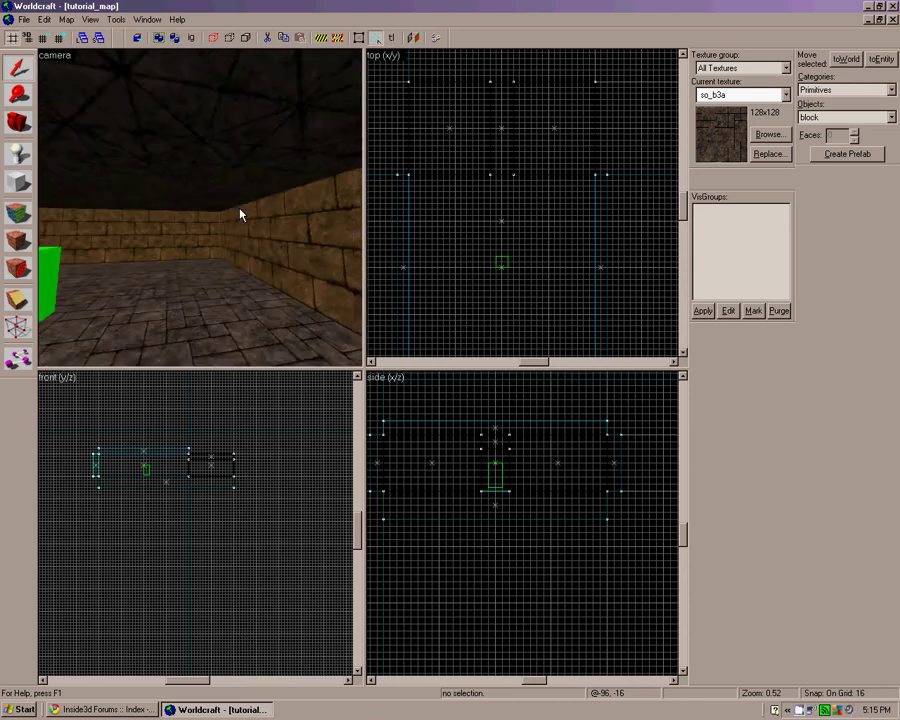
pyautogui.press('Left')
pyautogui.press('Right')
pyautogui.press('c')
pyautogui.press('Left')
pyautogui.press('d')
pyautogui.press('Right')
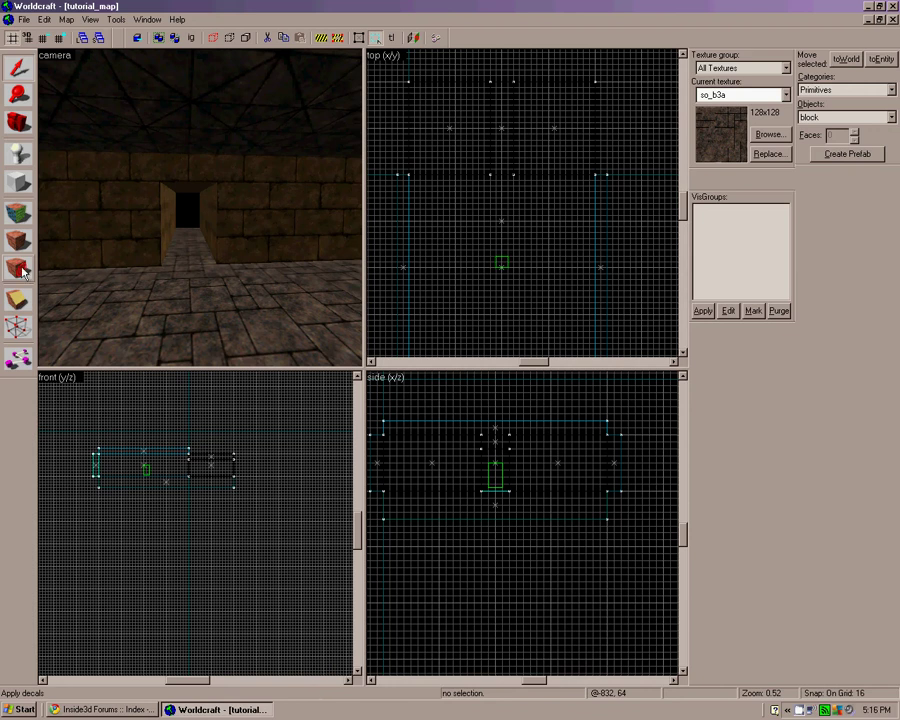
# - Turn the 3D view with the Camera tool, zoom the top view with the Magnify tool, and return to the Selection tool
pyautogui.click(20, 129)
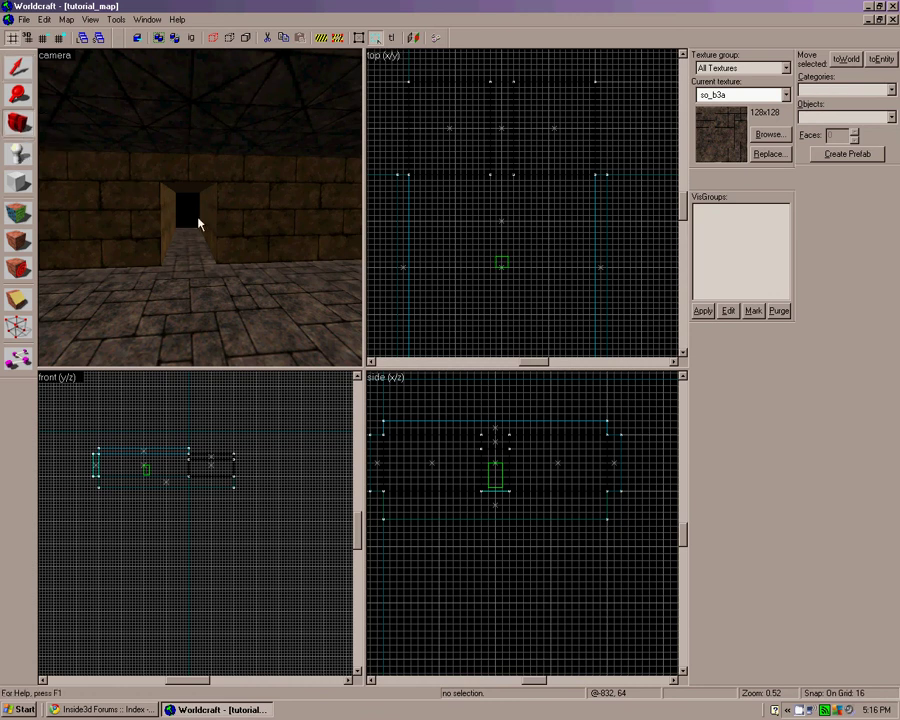
pyautogui.moveTo(237, 228); pyautogui.dragTo(201, 209)
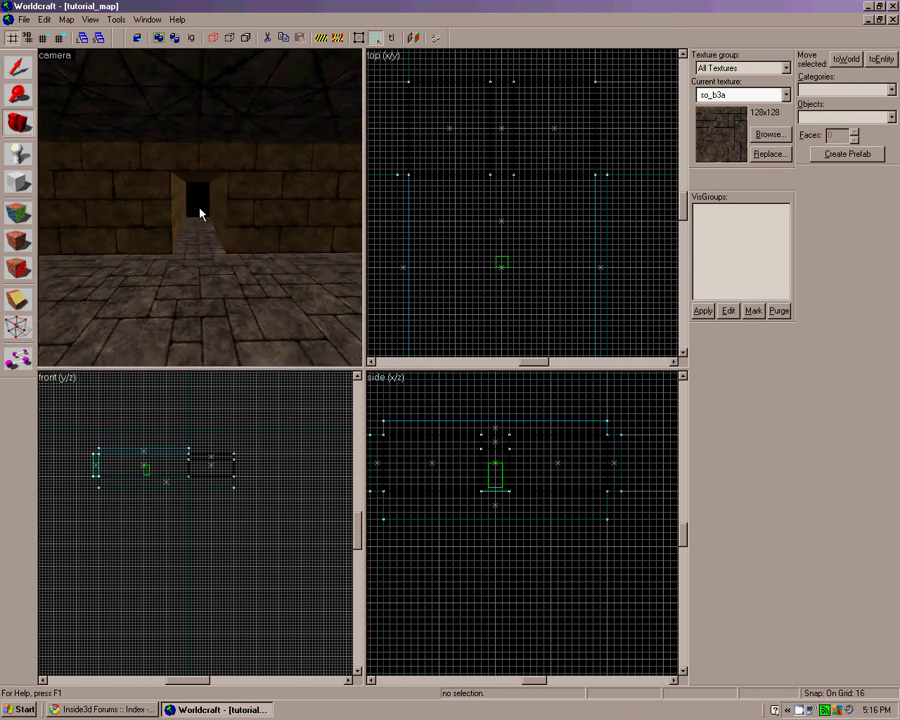
pyautogui.click(18, 97)
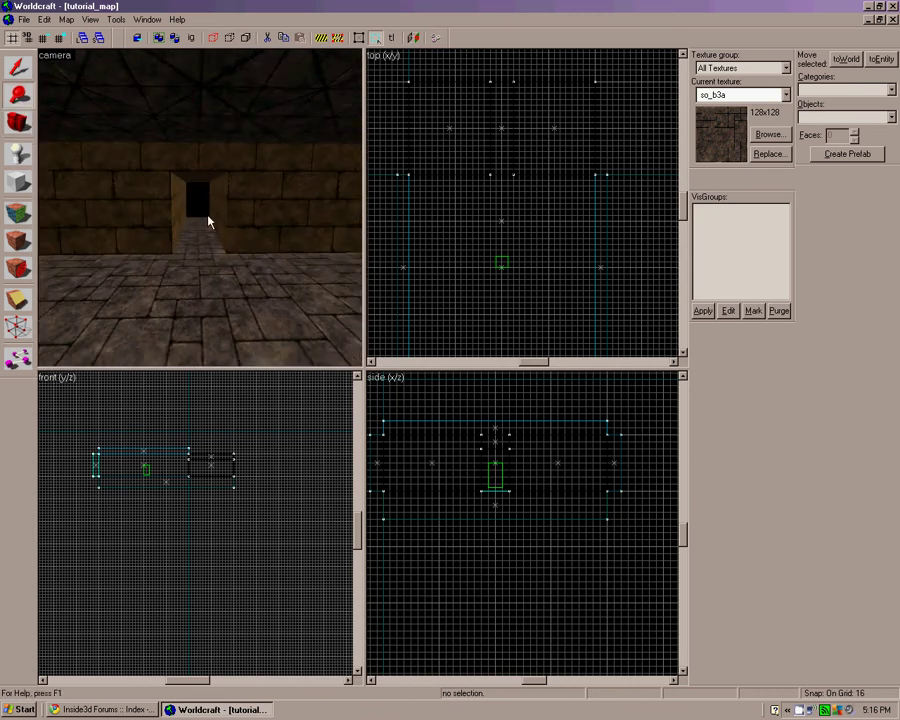
pyautogui.click(448, 232)
pyautogui.rightClick(448, 232)
pyautogui.rightClick(448, 232)
pyautogui.click(448, 232)
pyautogui.click(466, 253)
pyautogui.click(466, 253)
pyautogui.rightClick(466, 253)
pyautogui.rightClick(466, 253)
pyautogui.rightClick(470, 250)
pyautogui.rightClick(472, 250)
pyautogui.rightClick(476, 252)
pyautogui.scroll(1, 476, 252)
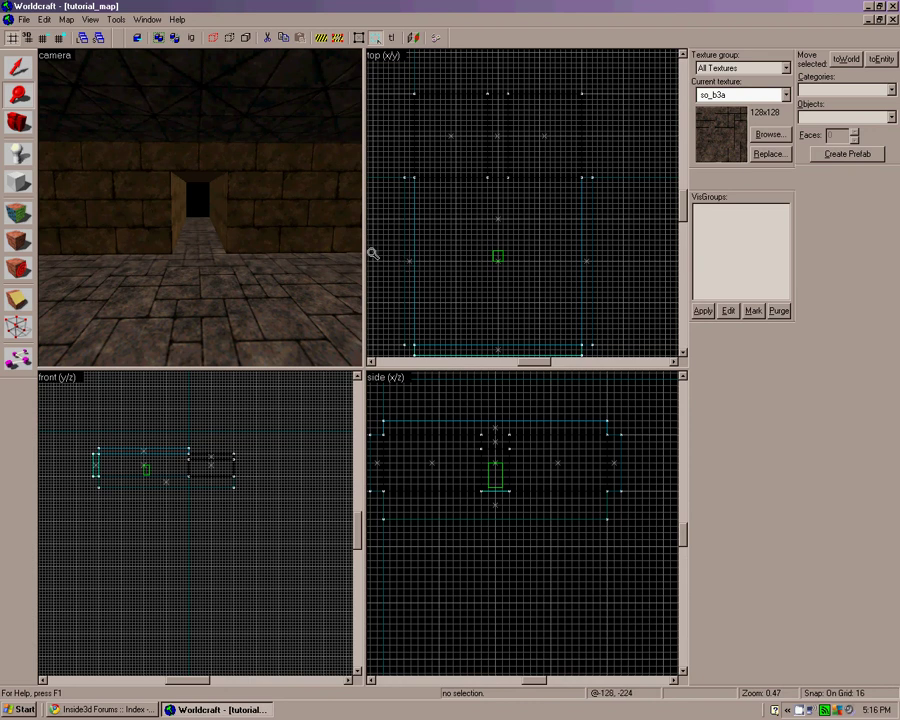
pyautogui.click(18, 66)
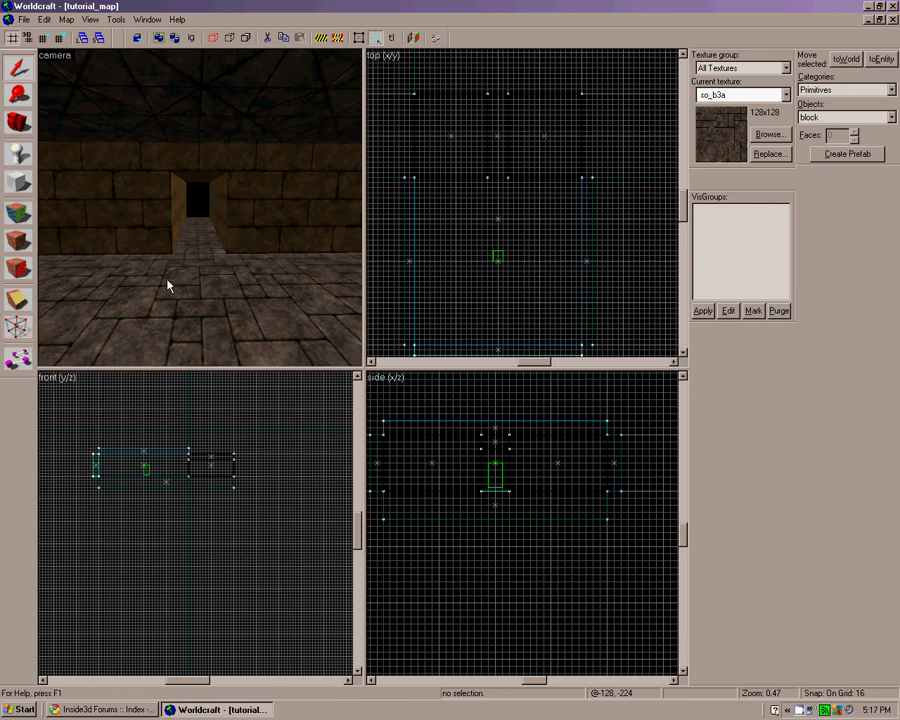
# - Clip the floor solid in the top view along the inner face of the north wall, keeping both the room and corridor pieces
pyautogui.press('Up')
pyautogui.press('Left')
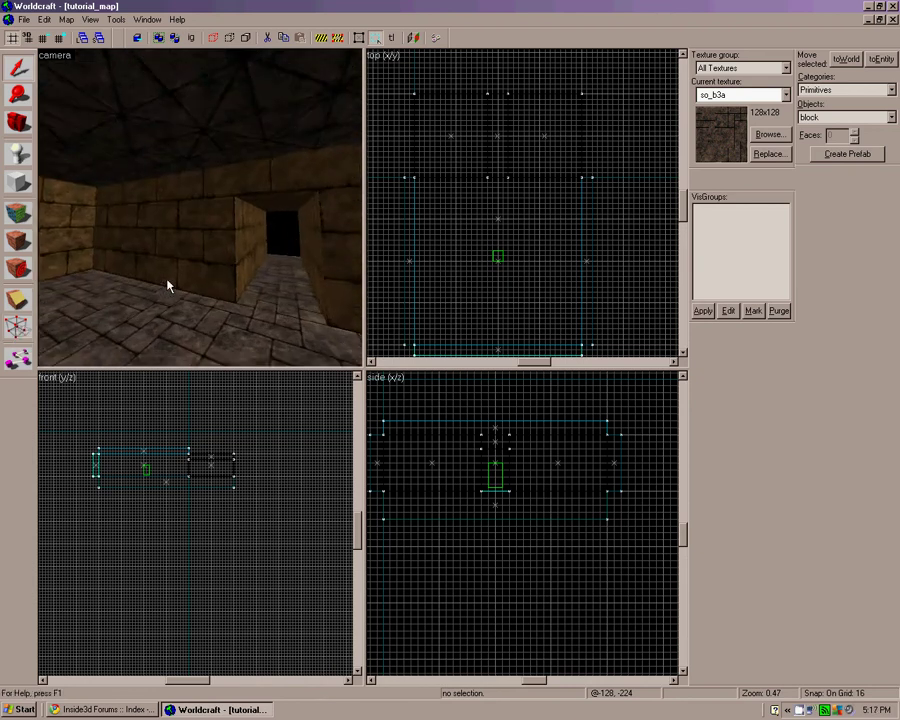
pyautogui.press('Right')
pyautogui.press('Left')
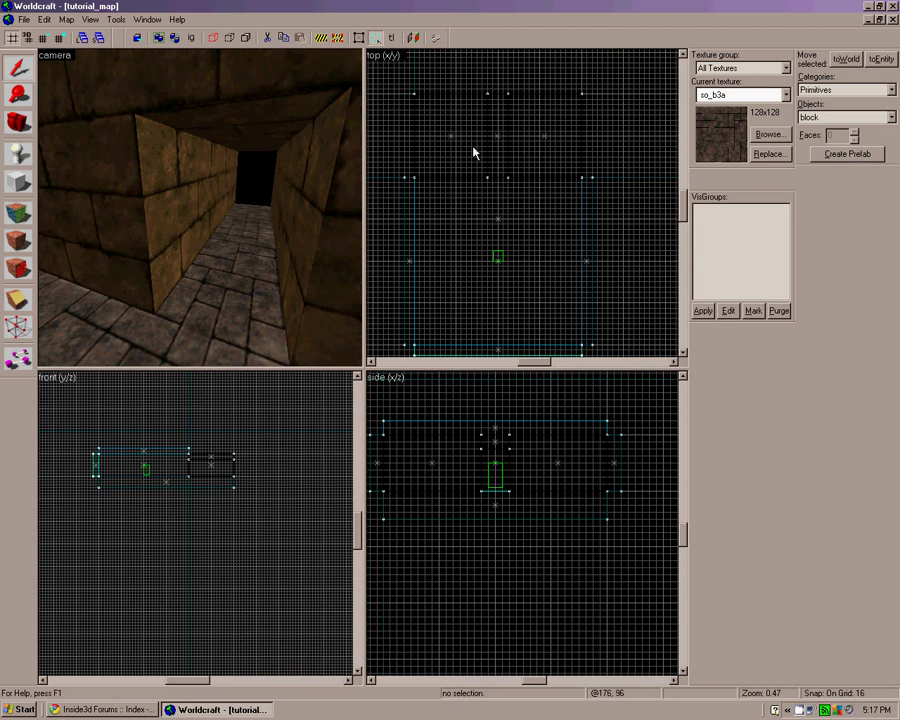
pyautogui.click(237, 277)
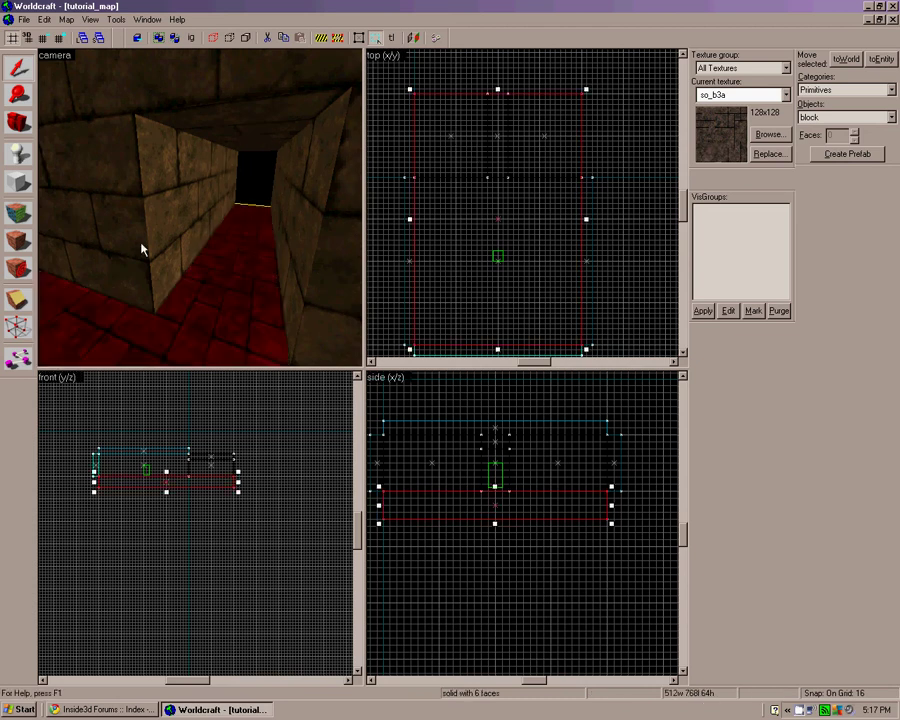
pyautogui.click(16, 301)
pyautogui.moveTo(526, 181)
pyautogui.mouseDown()
pyautogui.moveTo(512, 171)
pyautogui.moveTo(500, 177)
pyautogui.mouseUp()
pyautogui.press('Return')
pyautogui.hotkey('shift', 's')
pyautogui.click(385, 131)
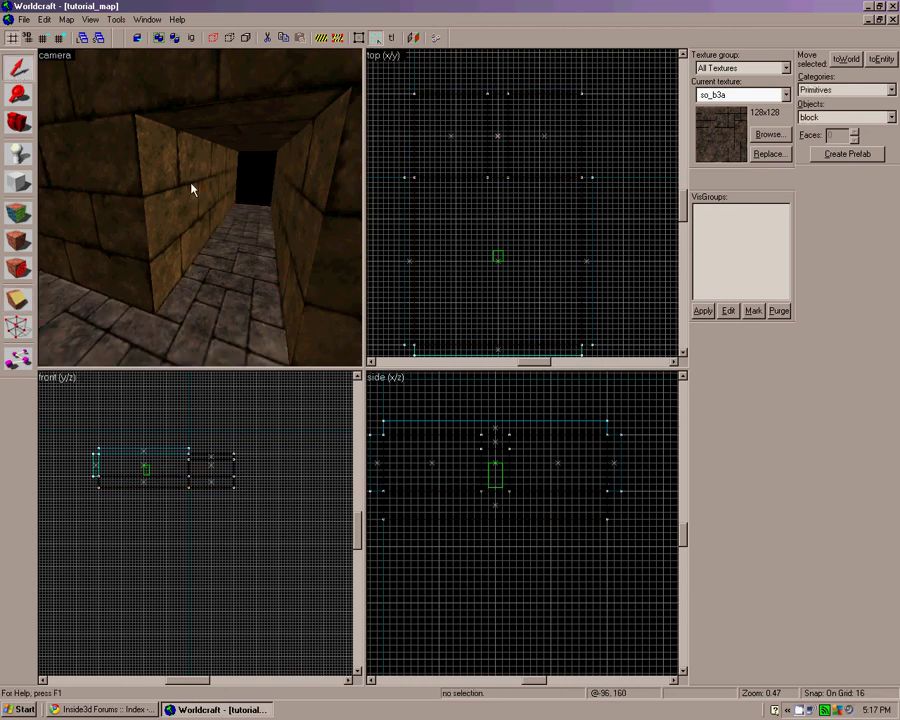
# - Start editing face textures and choose so_s9d from the texture browser as the current texture
pyautogui.click(194, 188)
pyautogui.click(267, 185)
pyautogui.click(17, 213)
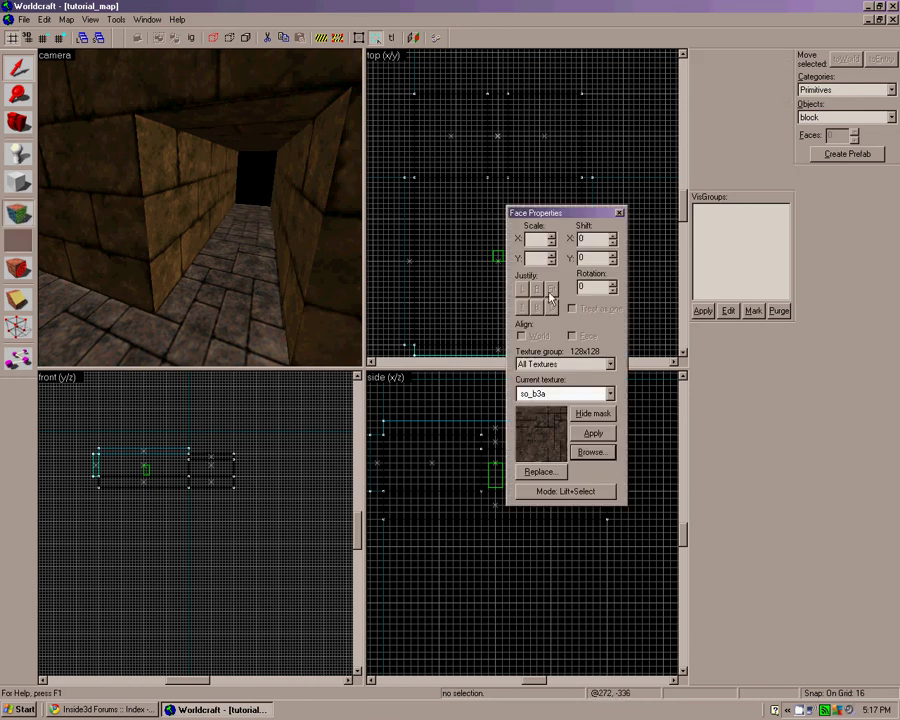
pyautogui.click(592, 452)
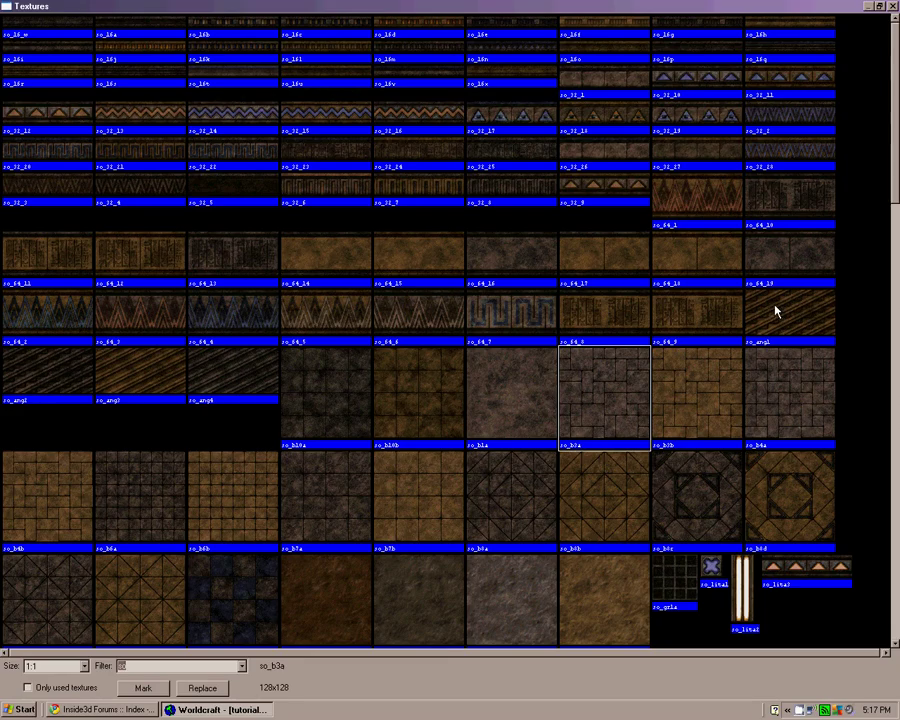
pyautogui.moveTo(896, 163); pyautogui.dragTo(897, 508)
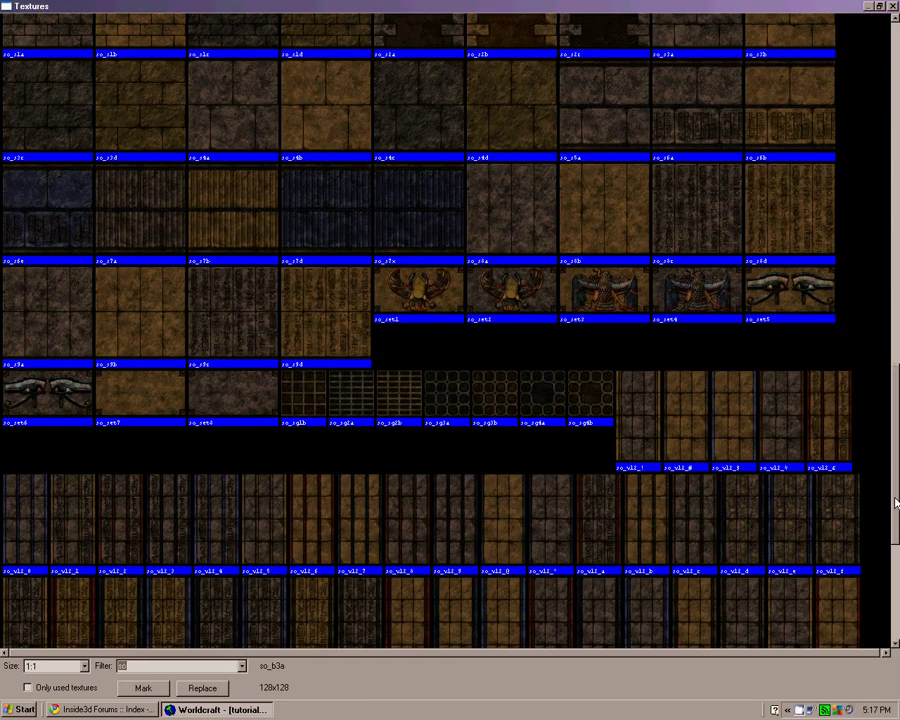
pyautogui.click(345, 318)
pyautogui.doubleClick(345, 318)
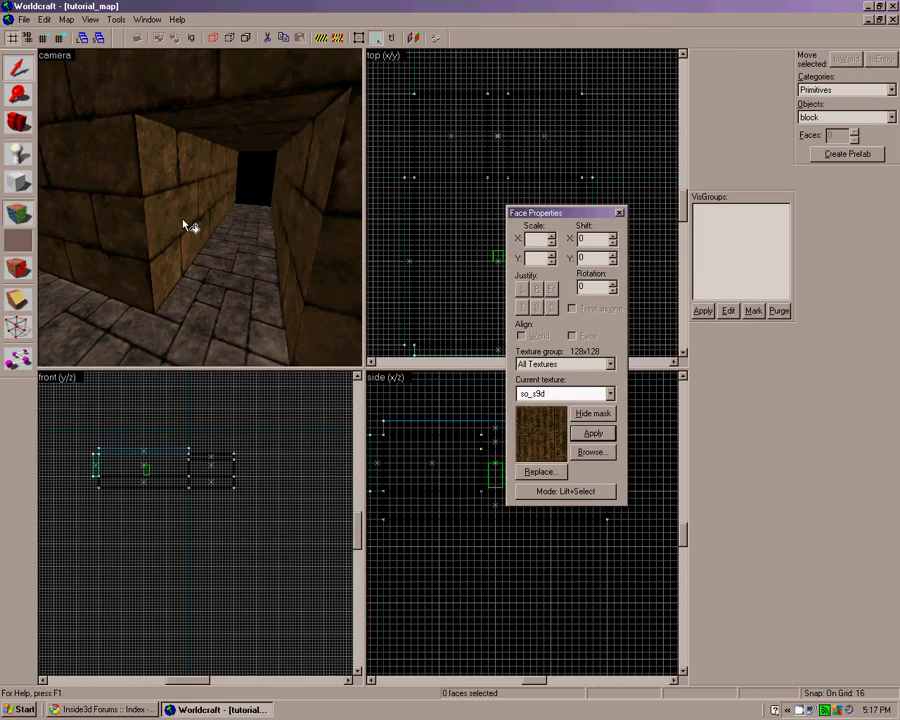
# - Apply the so_s9d texture to both side wall faces of the corridor
pyautogui.rightClick(155, 213)
pyautogui.hotkey('shift', 'Left')
pyautogui.press('Right')
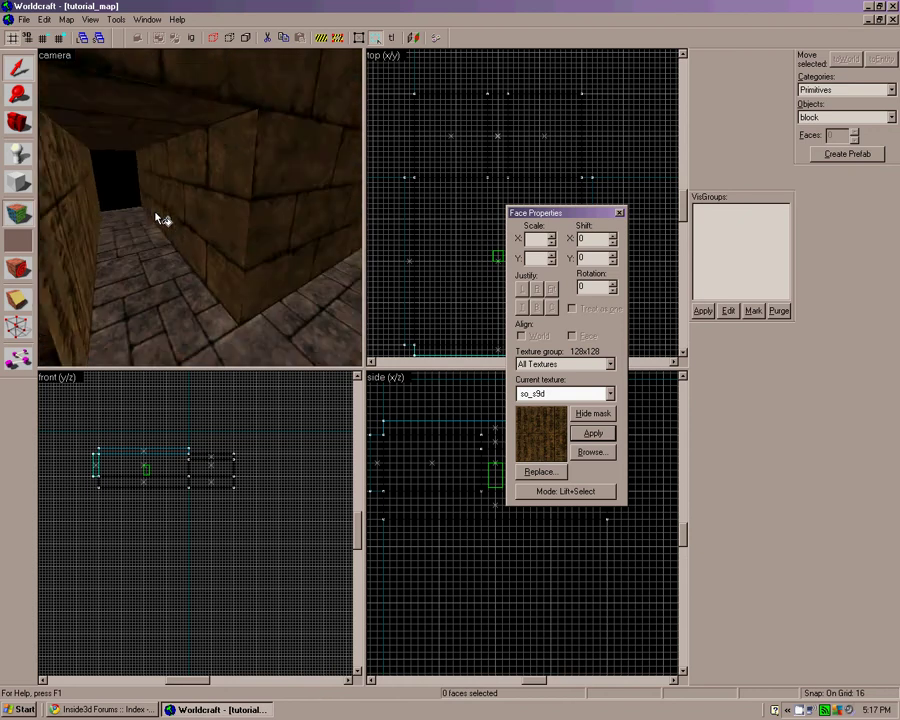
pyautogui.rightClick(158, 213)
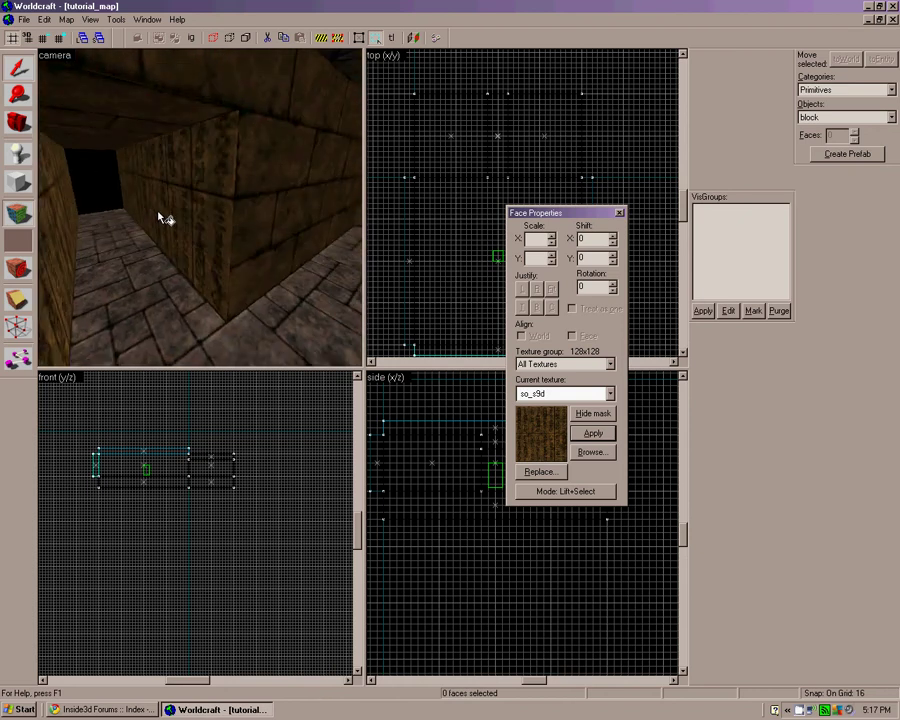
# - Move the camera around the doorway, corridor and room to examine the retextured corridor walls
pyautogui.hotkey('shift', 'Right')
pyautogui.press('Left')
pyautogui.press('Right')
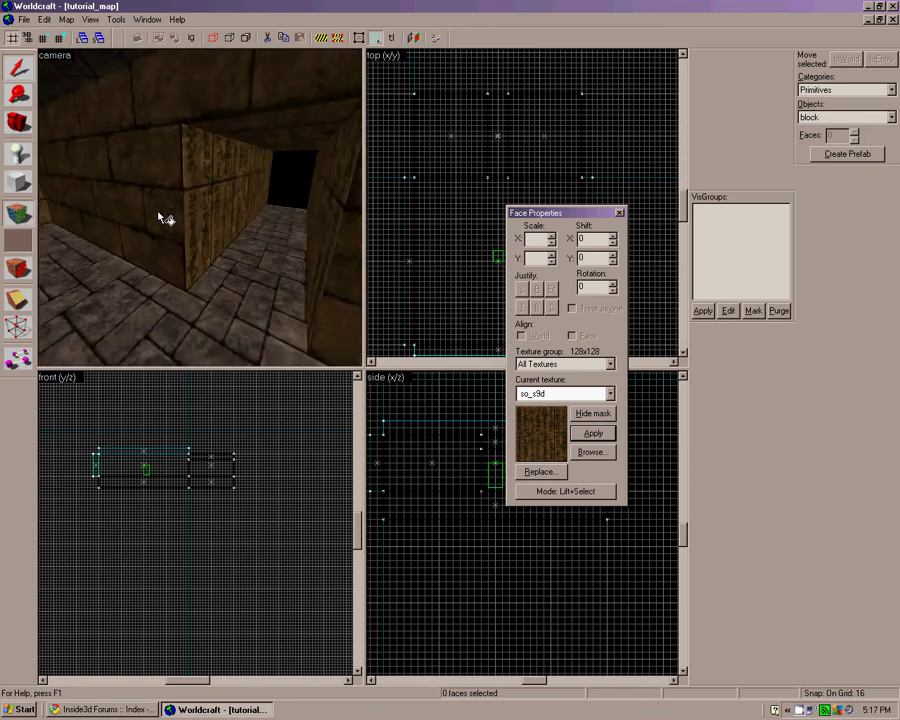
pyautogui.press('Up')
pyautogui.press('Left')
pyautogui.hotkey('shift', 'Left')
pyautogui.press('Right')
pyautogui.hotkey('shift', 'Right')
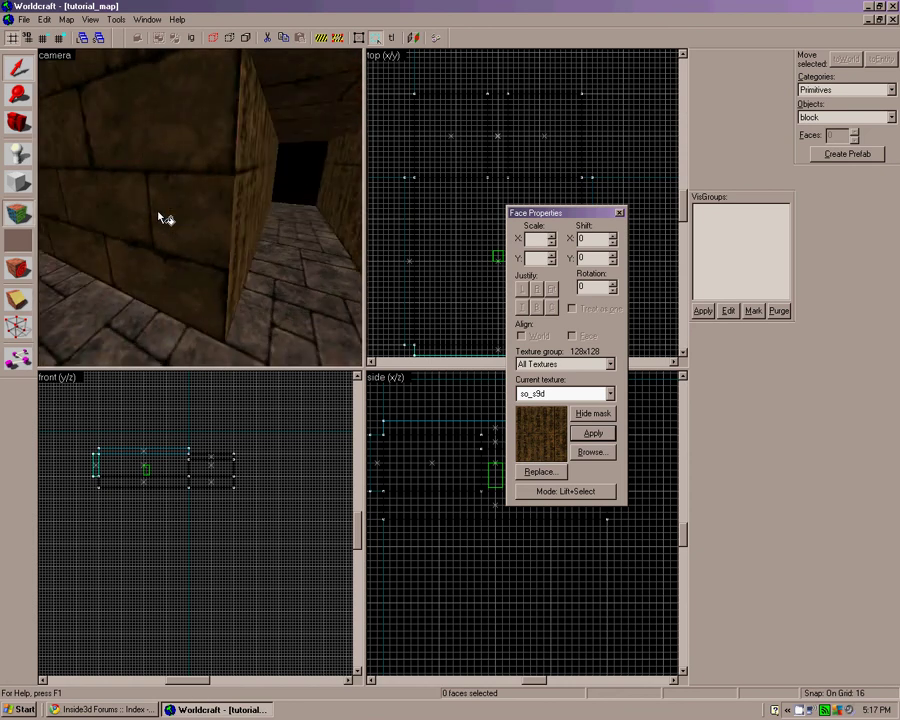
pyautogui.press('Left')
pyautogui.press('Right')
pyautogui.press('Down')
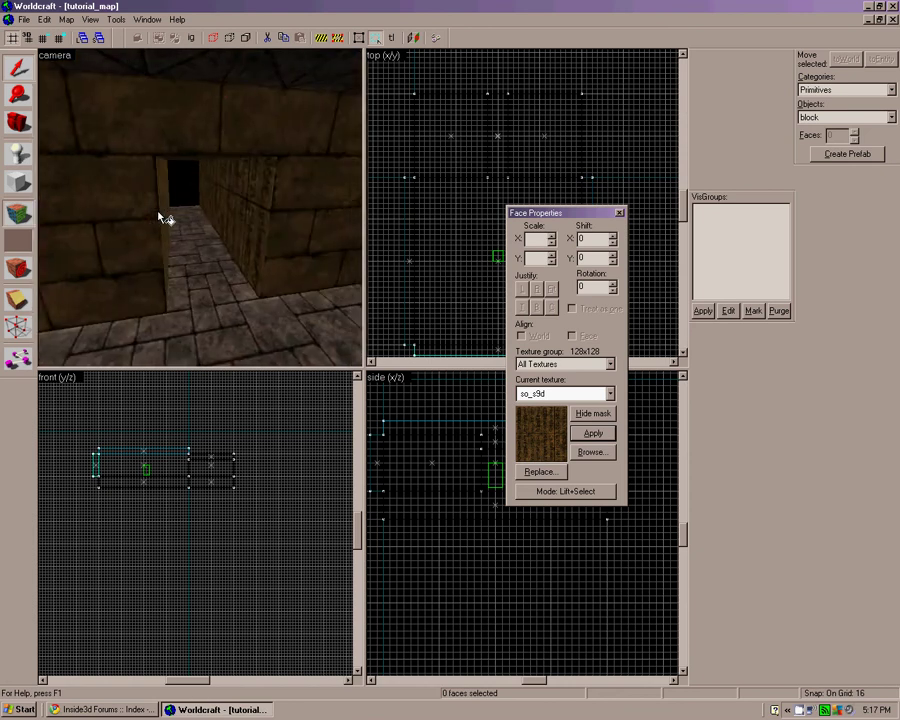
pyautogui.press('Left')
pyautogui.press('Right')
pyautogui.press('Right')
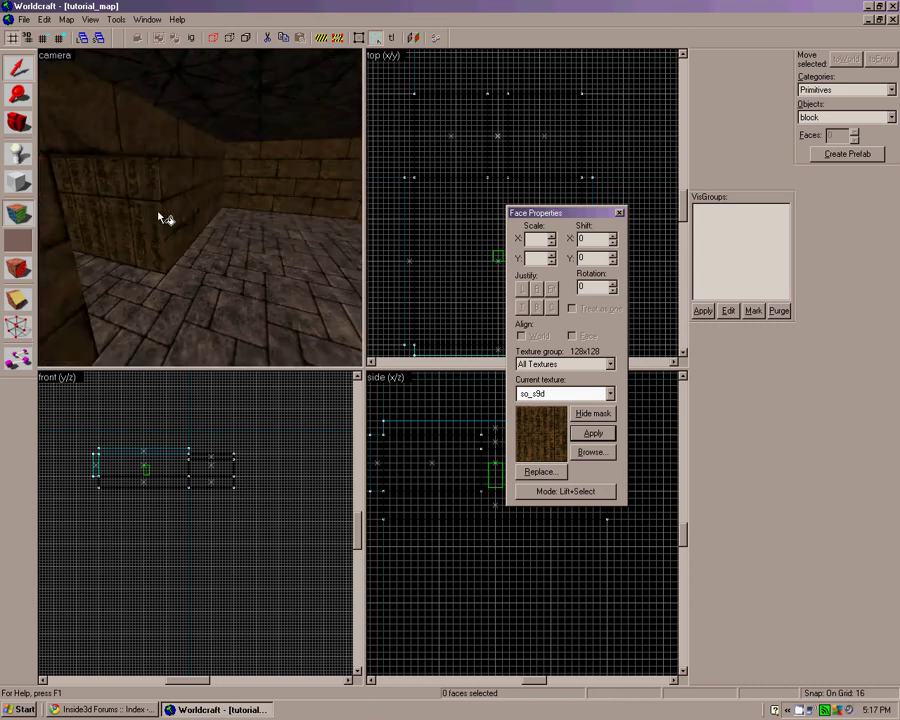
pyautogui.press('Left')
pyautogui.press('Down')
pyautogui.press('Right')
pyautogui.press('Left')
pyautogui.press('Right')
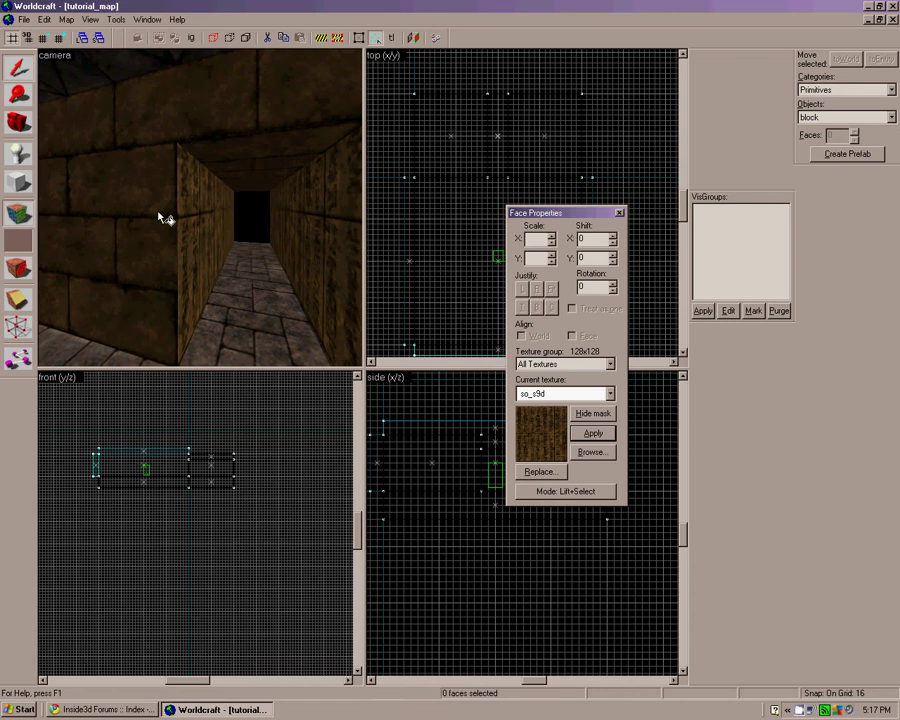
pyautogui.press('Left')
pyautogui.press('Right')
pyautogui.press('Left')
pyautogui.press('Right')
pyautogui.press('Left')
pyautogui.press('Up')
pyautogui.press('Up')
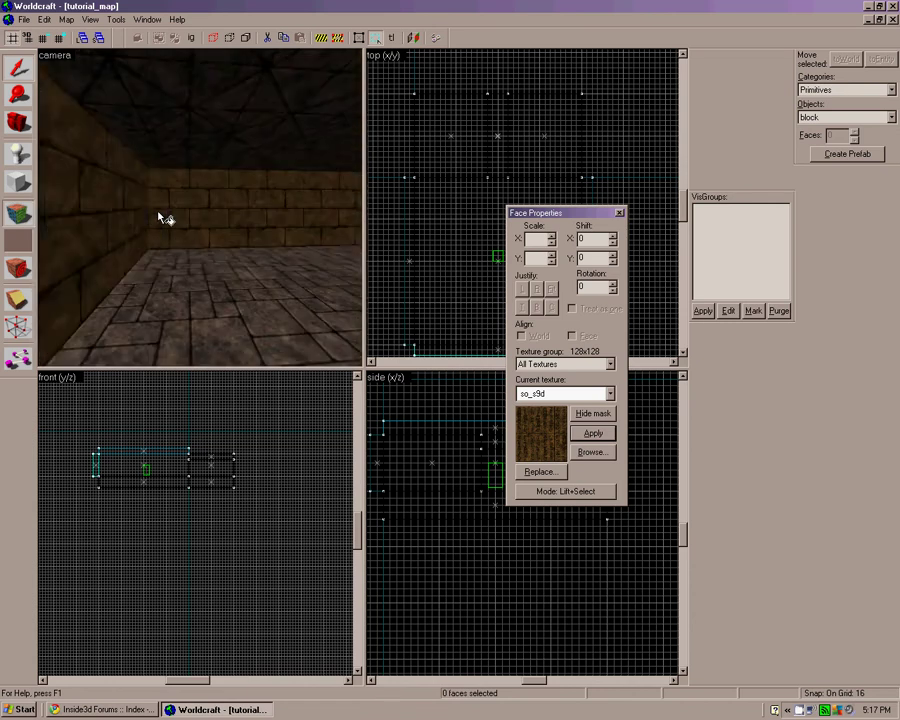
pyautogui.press('Right')
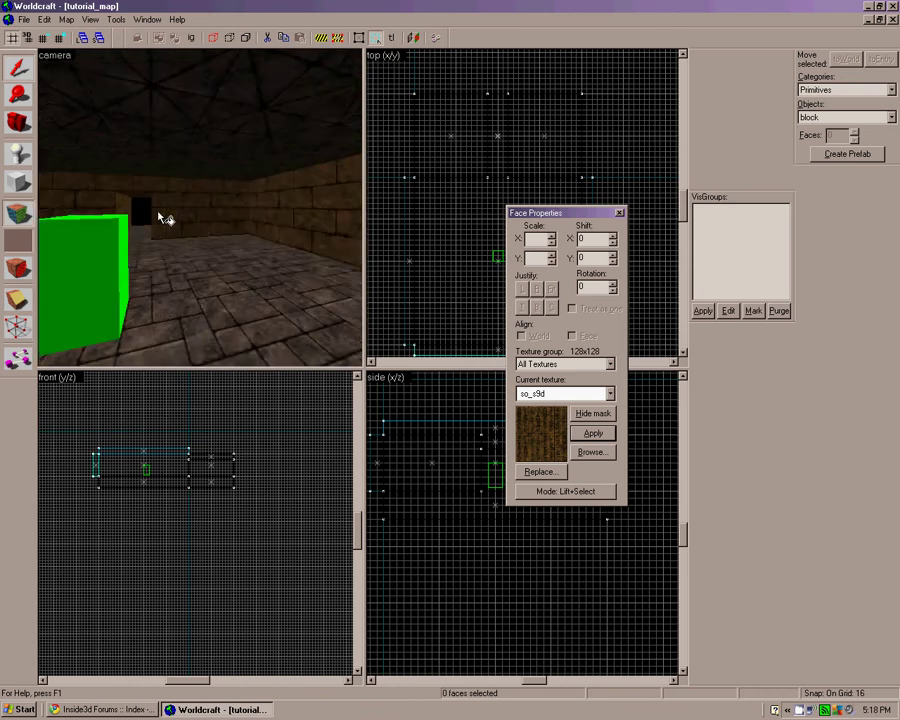
pyautogui.press('Down')
pyautogui.press('Up')
pyautogui.press('Down')
pyautogui.press('Right')
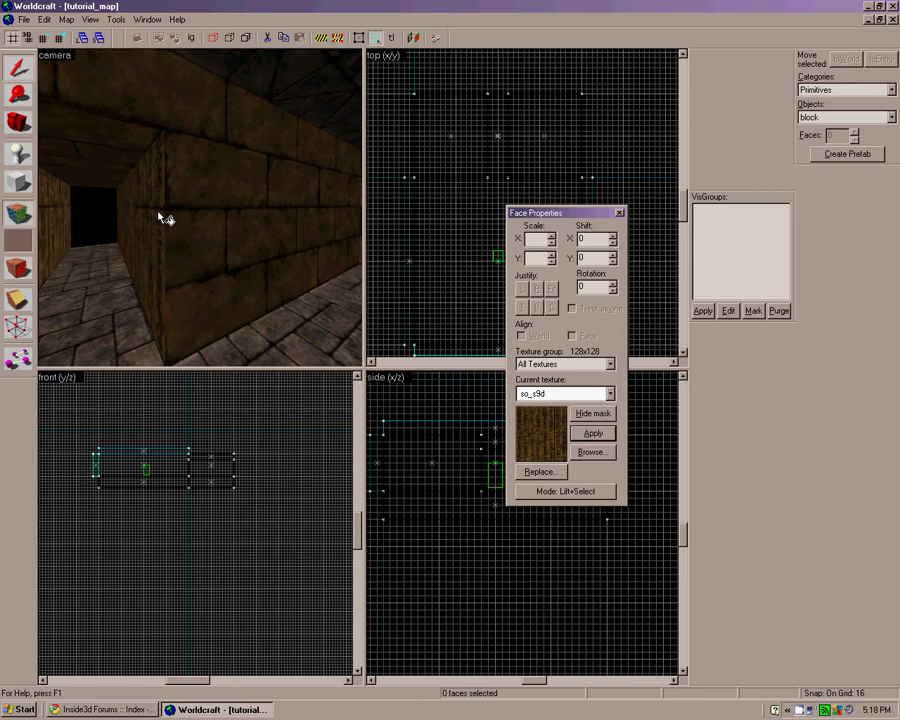
pyautogui.press('Left')
pyautogui.press('Right')
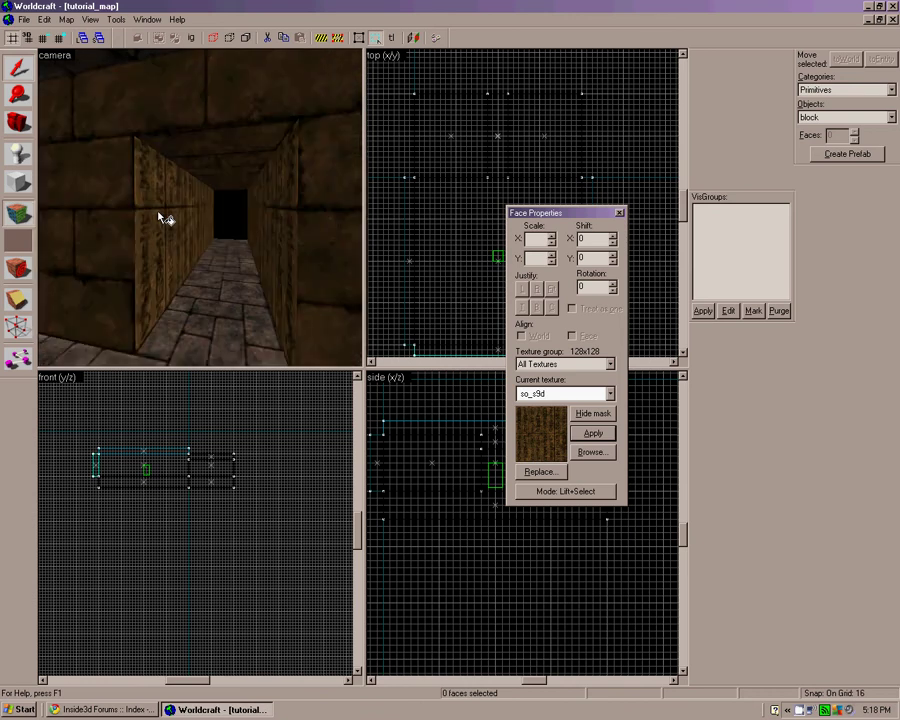
pyautogui.press('Up')
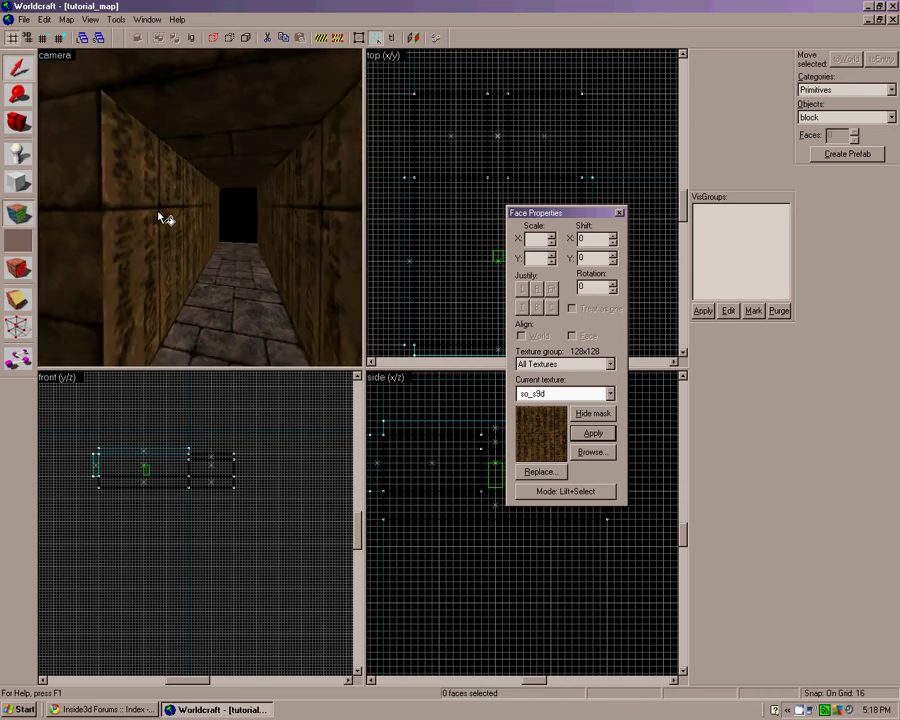
pyautogui.press('Down')
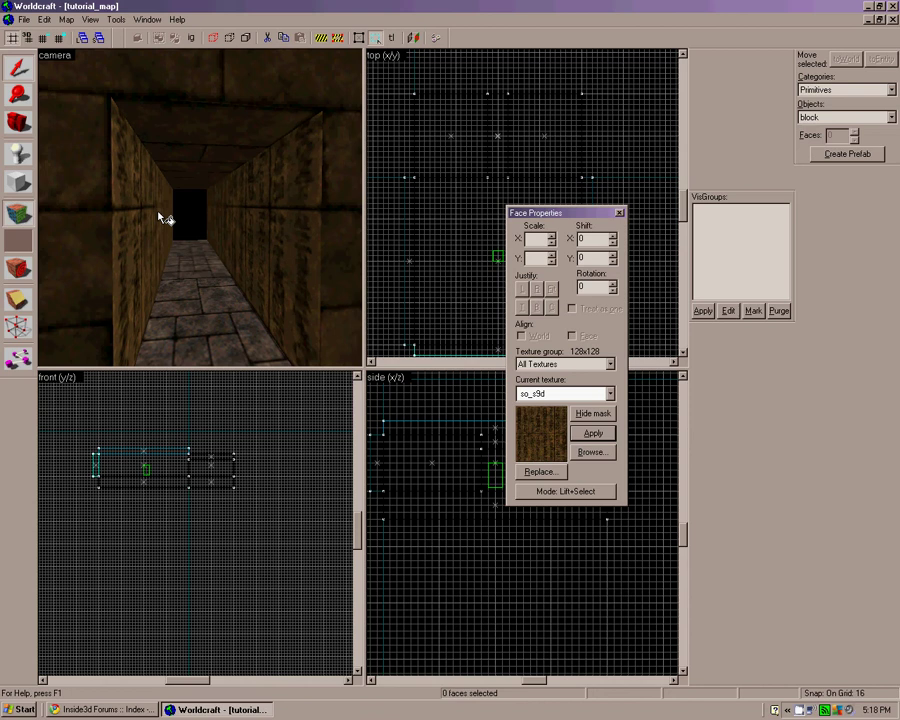
# - Choose so_v12_g from the texture browser and apply it to the corridor's ceiling face
pyautogui.click(604, 455)
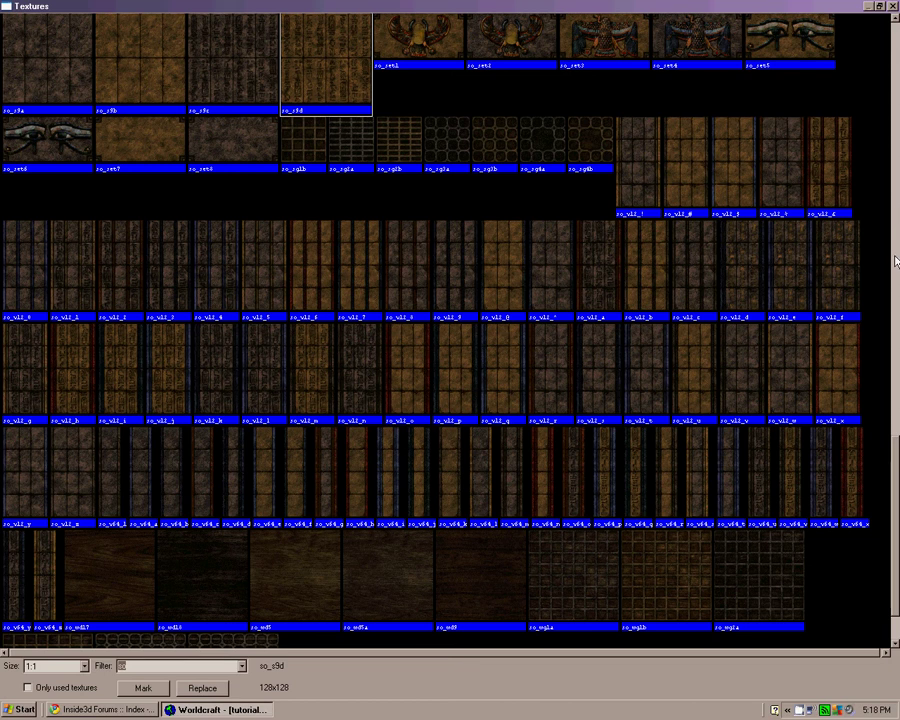
pyautogui.click(37, 354)
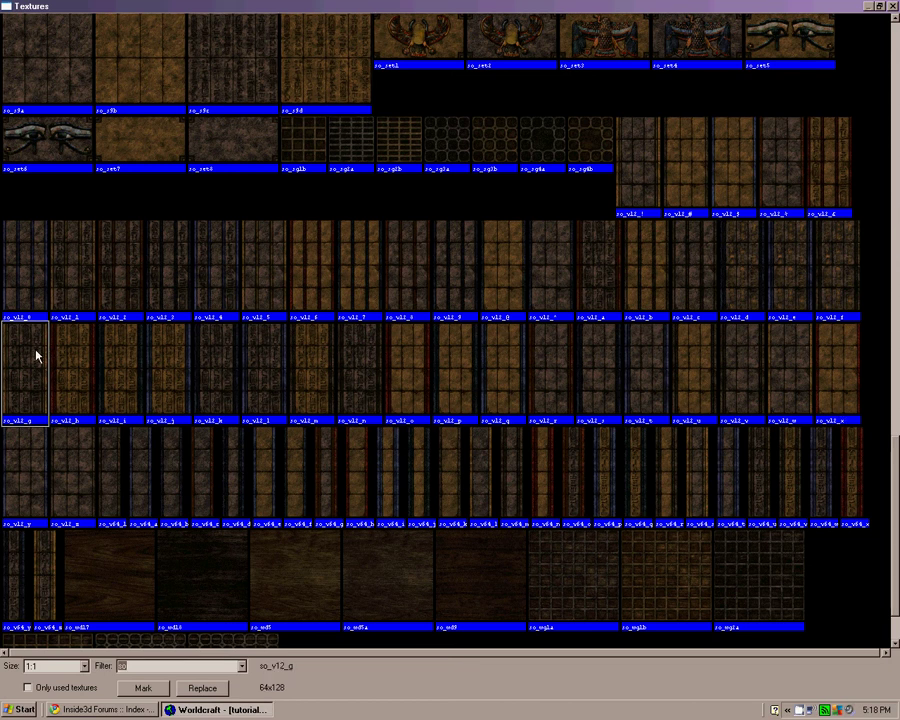
pyautogui.doubleClick(37, 354)
pyautogui.press('Up')
pyautogui.press('Left')
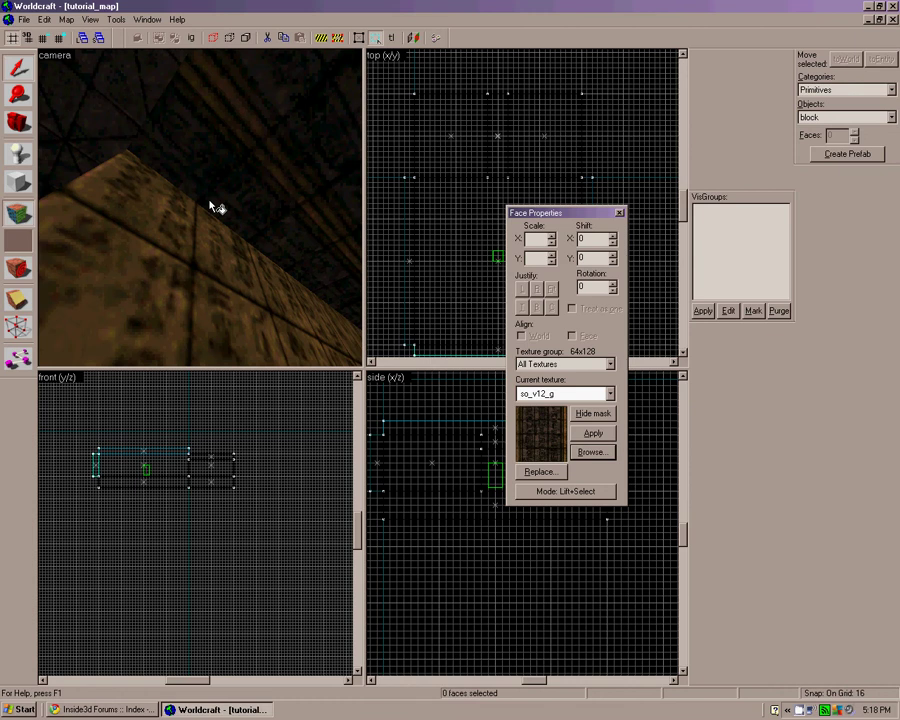
pyautogui.press('Right')
pyautogui.press('Left')
pyautogui.press('Down')
pyautogui.press('Up')
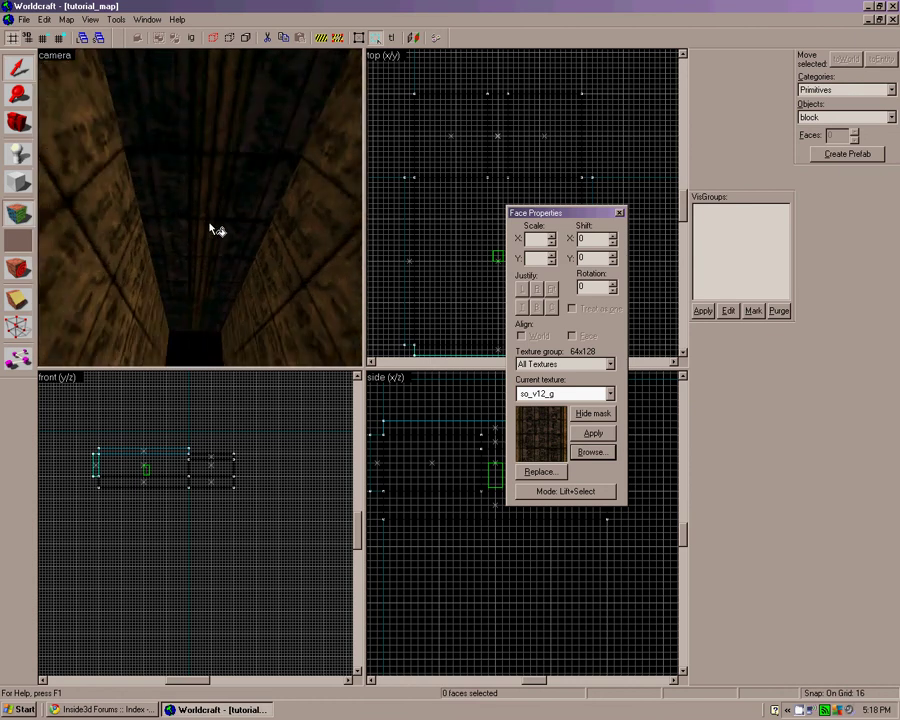
# - Select the corridor's ceiling face, adjust its X texture shift to centre the pattern between the walls, and close the face properties
pyautogui.click(201, 230)
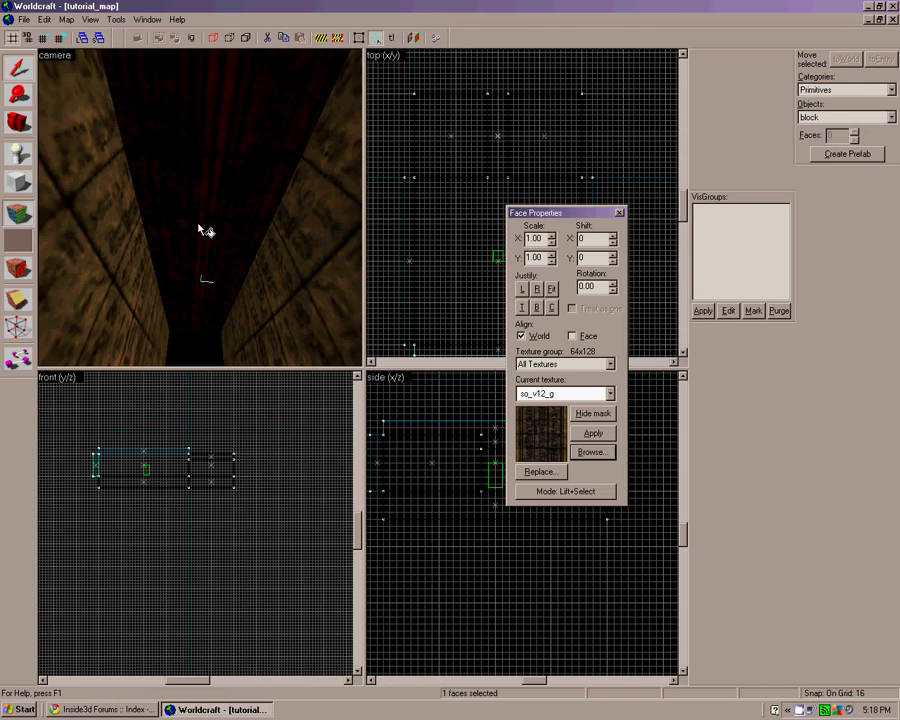
pyautogui.moveTo(546, 212); pyautogui.dragTo(506, 133)
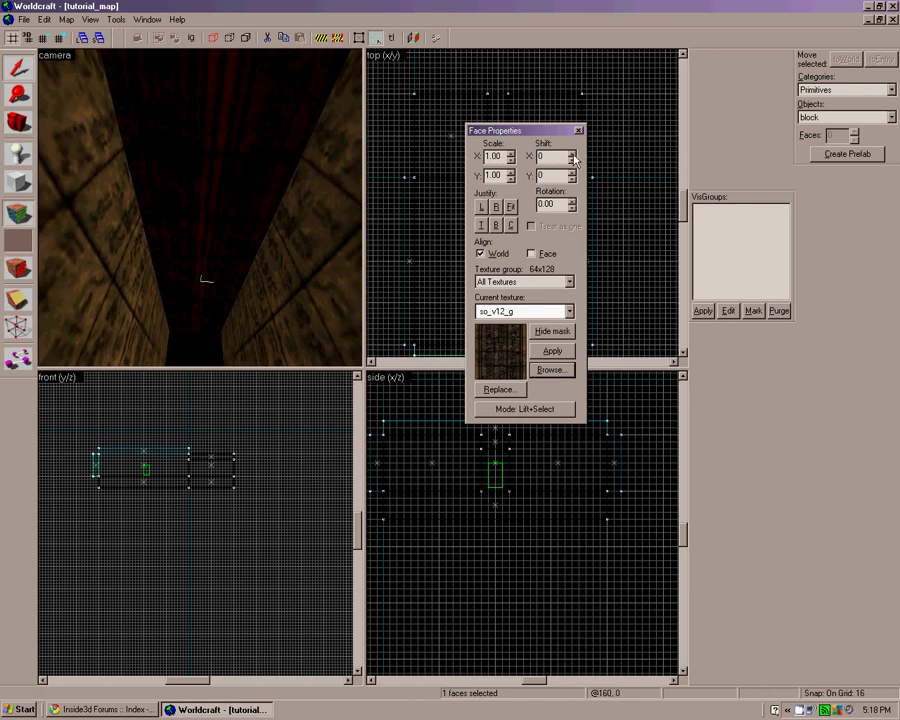
pyautogui.moveTo(545, 131); pyautogui.dragTo(551, 131)
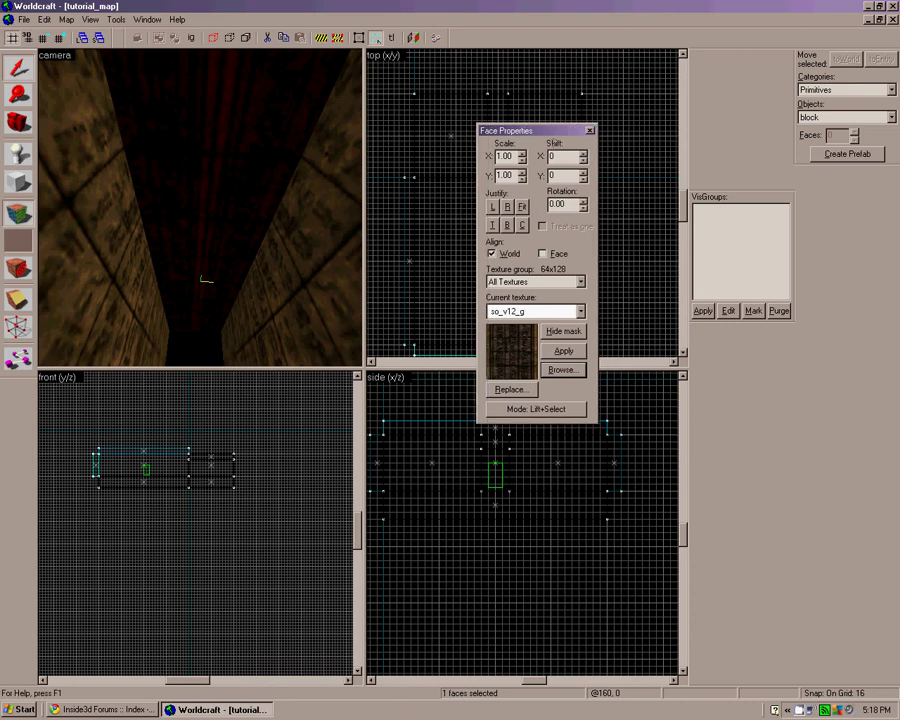
pyautogui.click(585, 159)
pyautogui.click(584, 156)
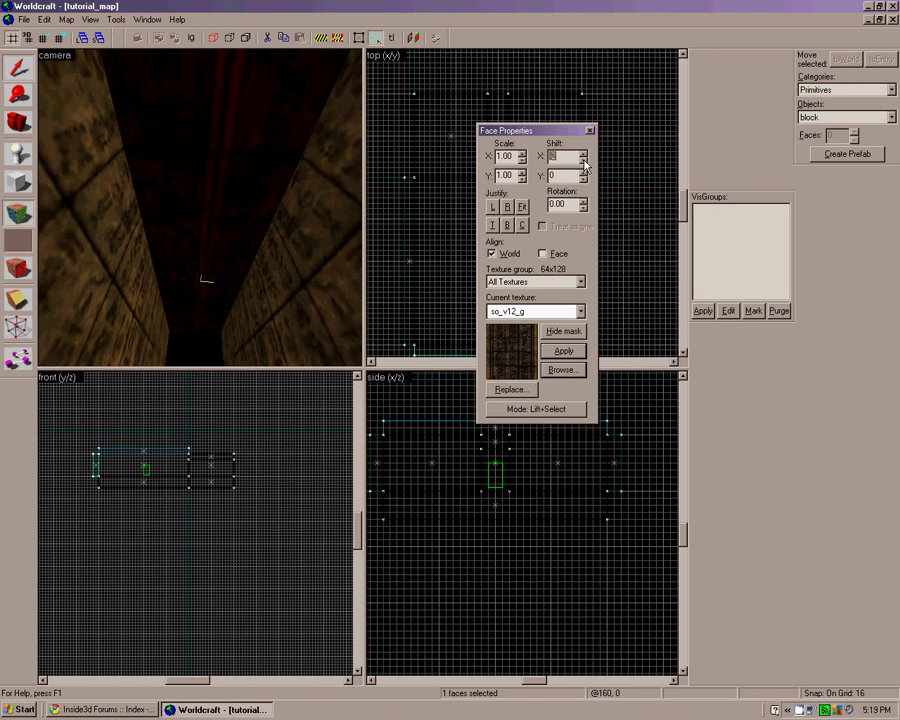
pyautogui.click(585, 160)
pyautogui.click(584, 156)
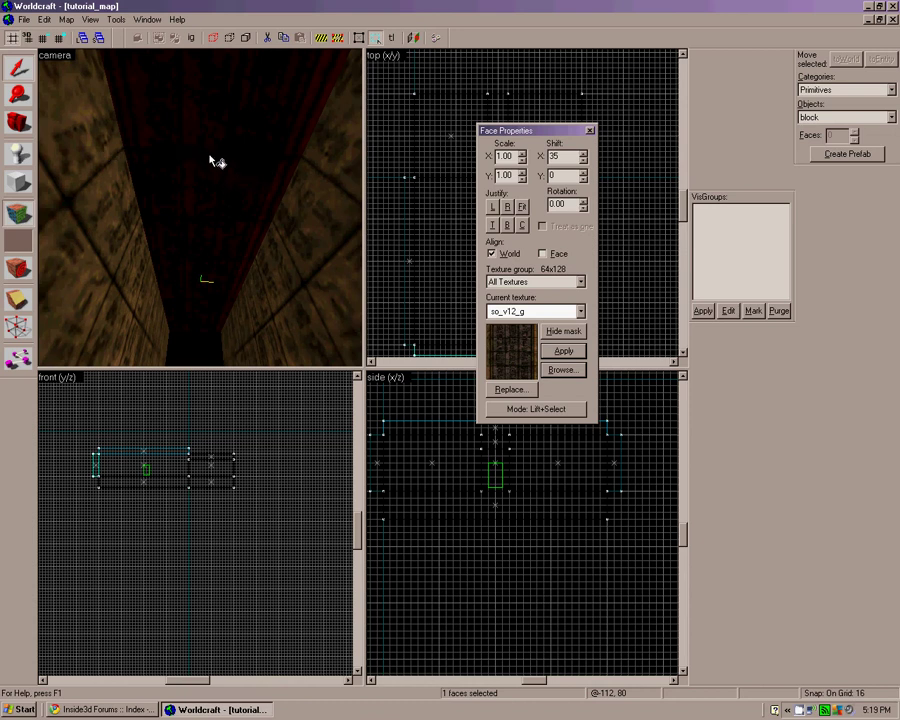
pyautogui.click(585, 162)
pyautogui.click(590, 131)
# - Move the camera through the corridor and back into the room to examine the ceiling and wall textures from both ends
pyautogui.press('Up')
pyautogui.press('Up')
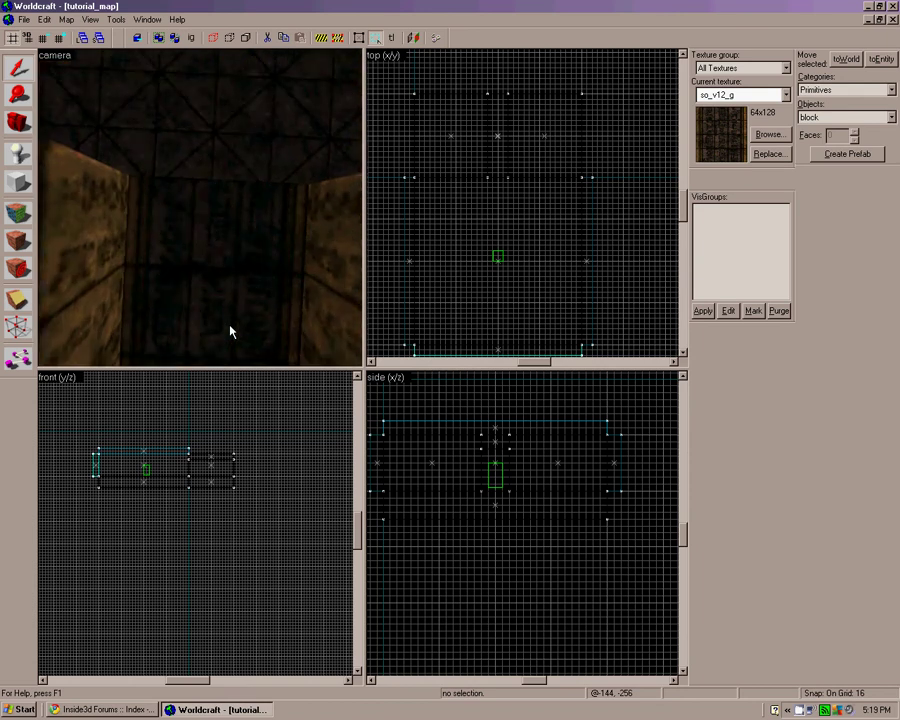
pyautogui.press('Down')
pyautogui.press('Down')
pyautogui.press('Down')
pyautogui.press('Up')
pyautogui.press('Up')
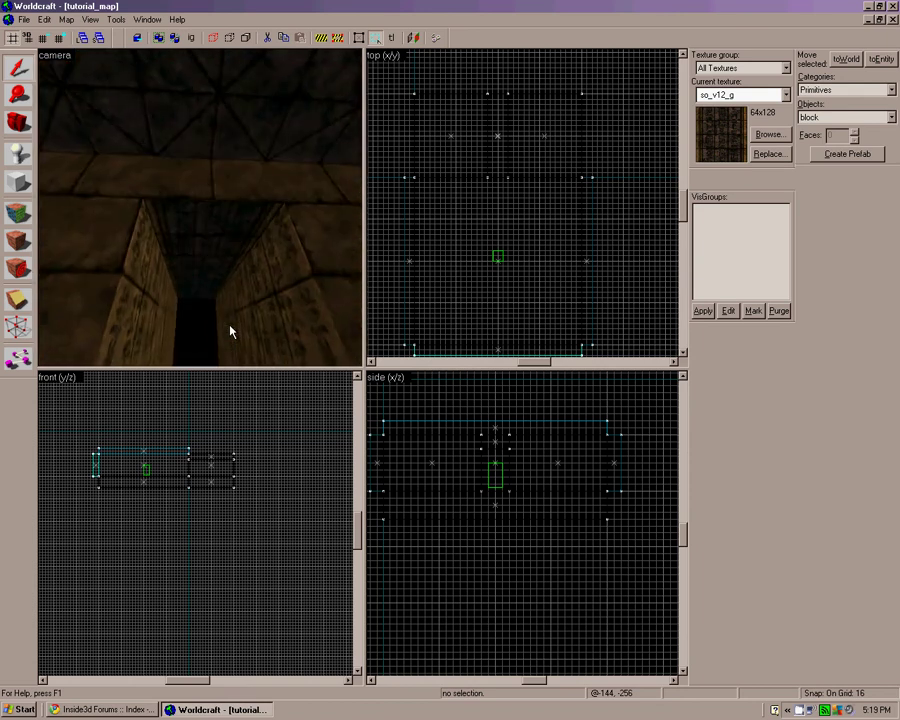
pyautogui.press('Down')
pyautogui.press('Down')
pyautogui.press('Left')
pyautogui.press('Left')
pyautogui.press('Left')
pyautogui.press('Left')
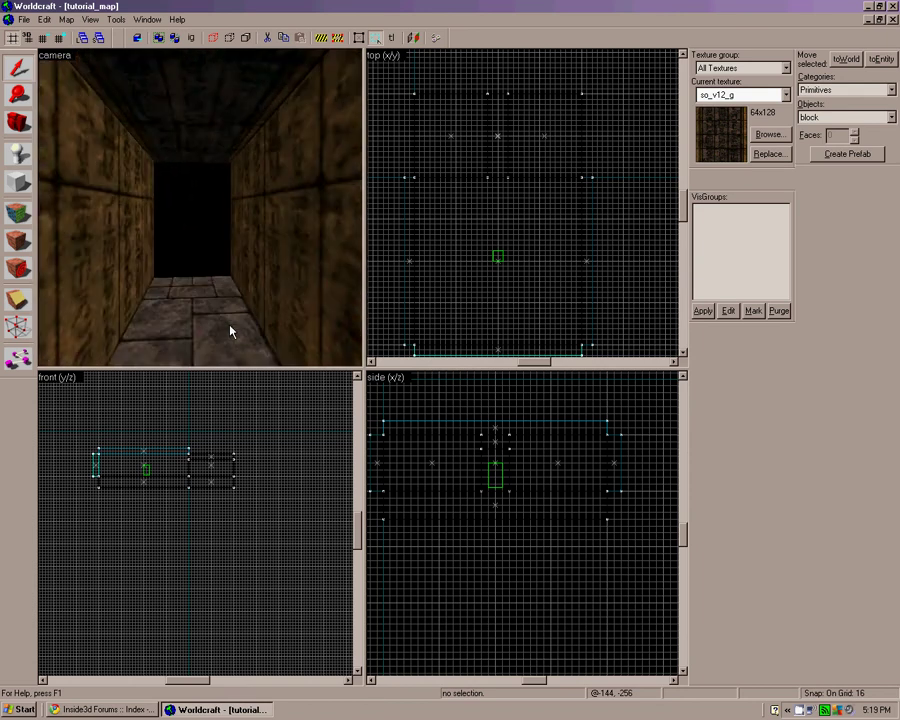
pyautogui.press('Right')
pyautogui.press('Right')
pyautogui.press('Right')
pyautogui.press('d')
pyautogui.press('d')
pyautogui.press('d')
pyautogui.press('d')
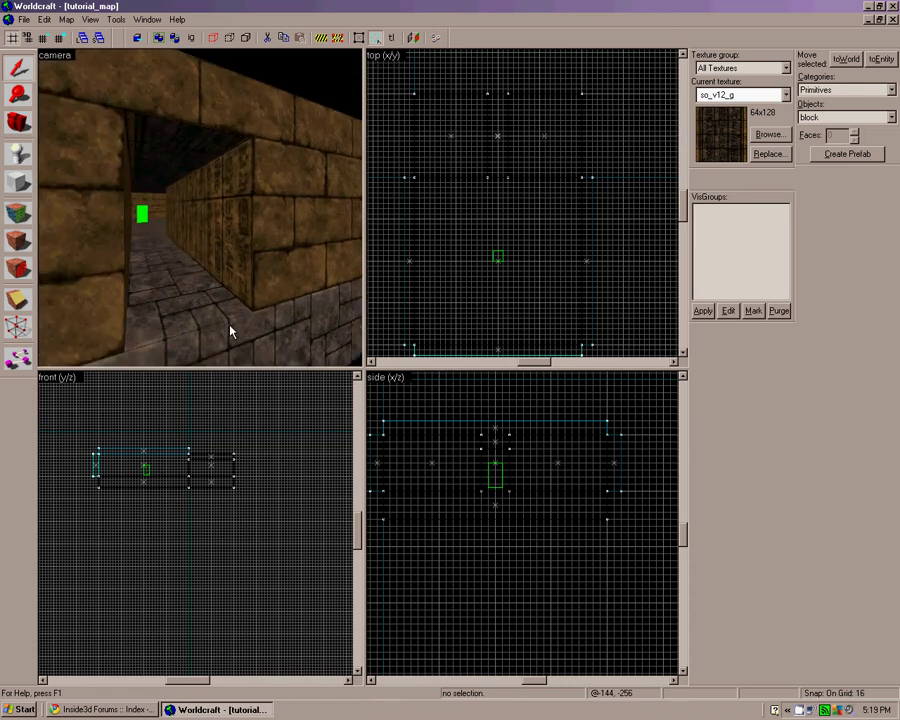
pyautogui.press('Right')
pyautogui.press('Right')
pyautogui.press('Left')
pyautogui.press('Left')
pyautogui.press('Left')
pyautogui.press('Left')
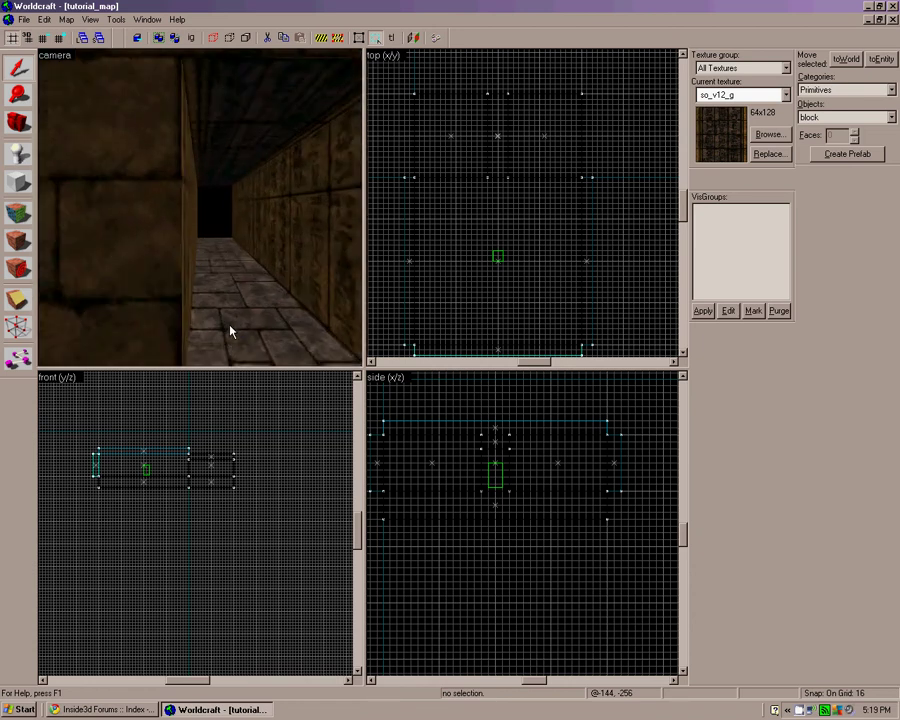
pyautogui.press('w')
pyautogui.press('w')
pyautogui.press('w')
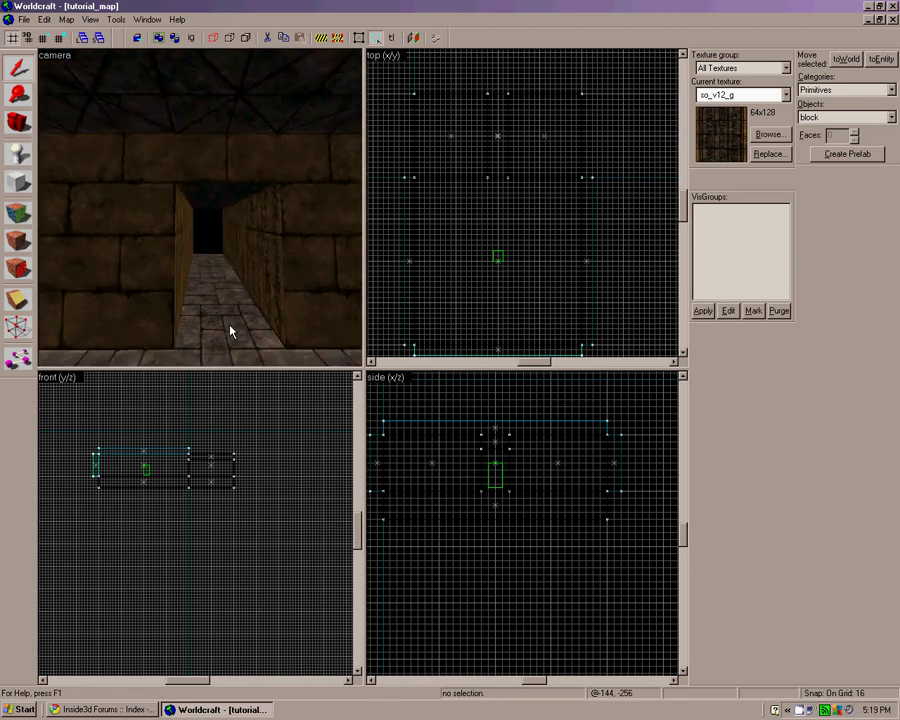
# - Clip the block forming the corridor's east wall horizontally at mid-height, keeping both 64-unit-high halves
pyautogui.click(284, 214)
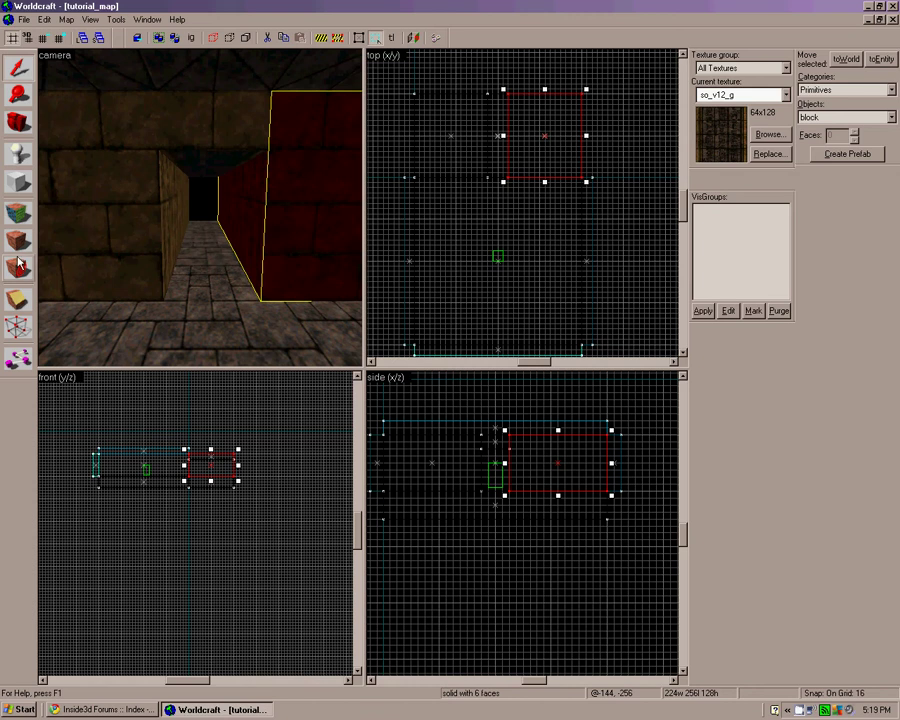
pyautogui.click(18, 303)
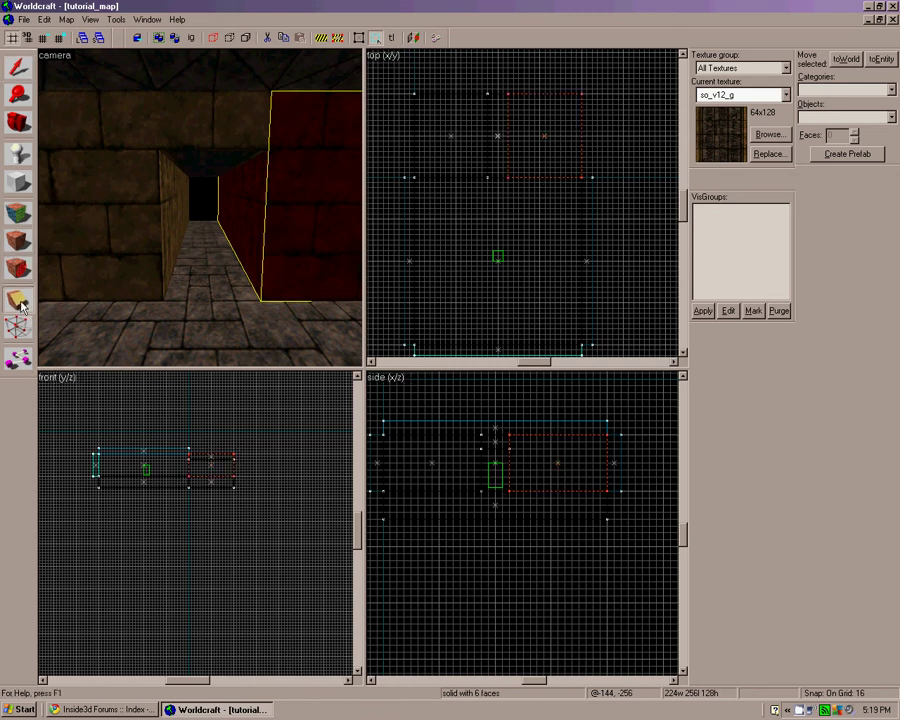
pyautogui.click(511, 453)
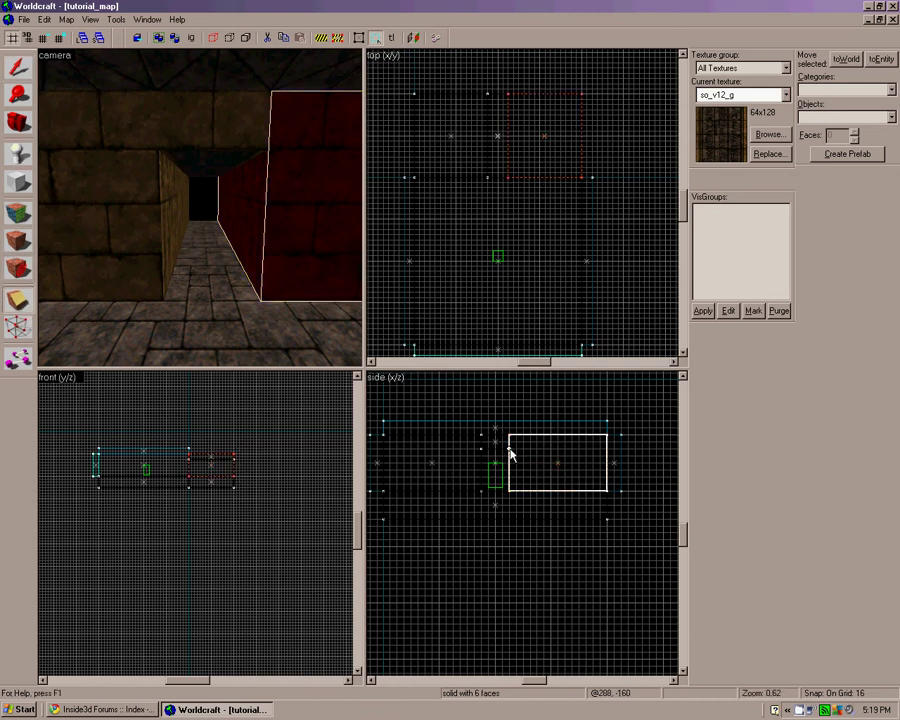
pyautogui.moveTo(511, 453)
pyautogui.mouseDown()
pyautogui.moveTo(526, 450)
pyautogui.moveTo(530, 457)
pyautogui.moveTo(509, 462)
pyautogui.moveTo(530, 462)
pyautogui.mouseUp()
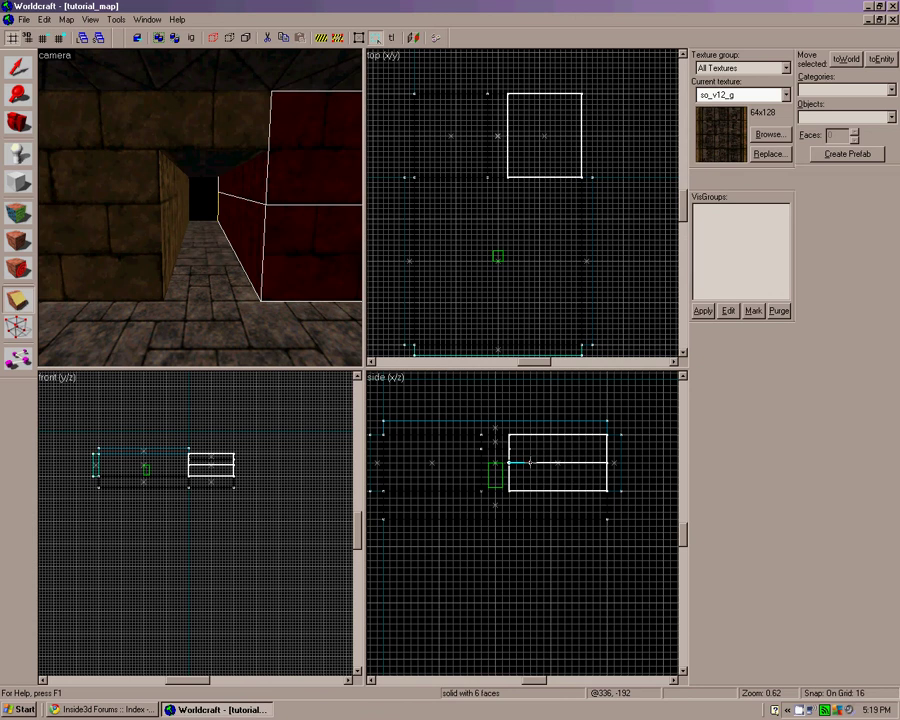
pyautogui.press('d')
pyautogui.press('Right')
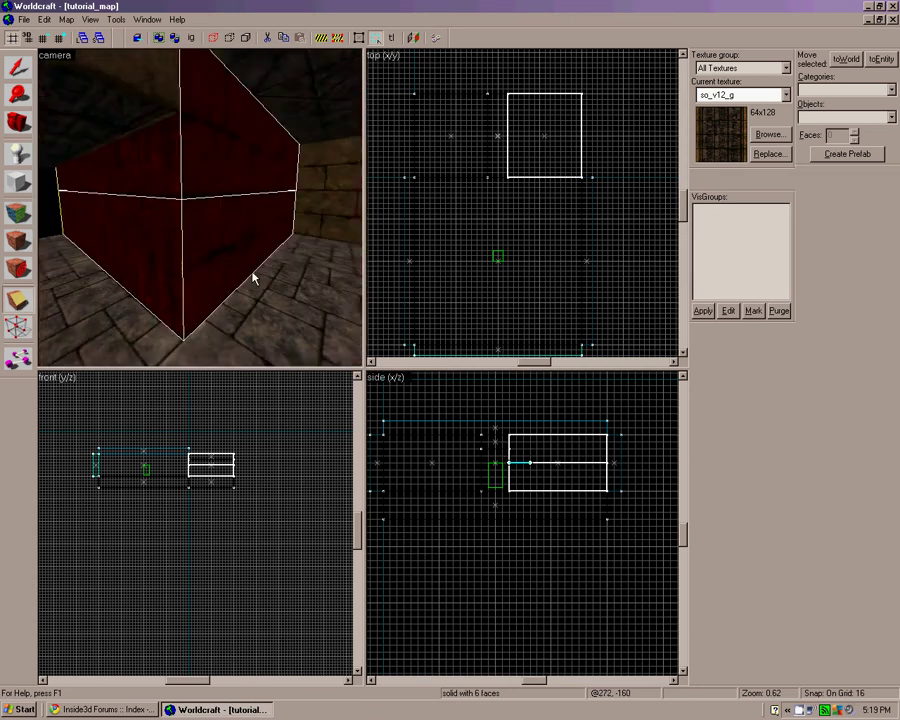
pyautogui.press('Up')
pyautogui.press('Right')
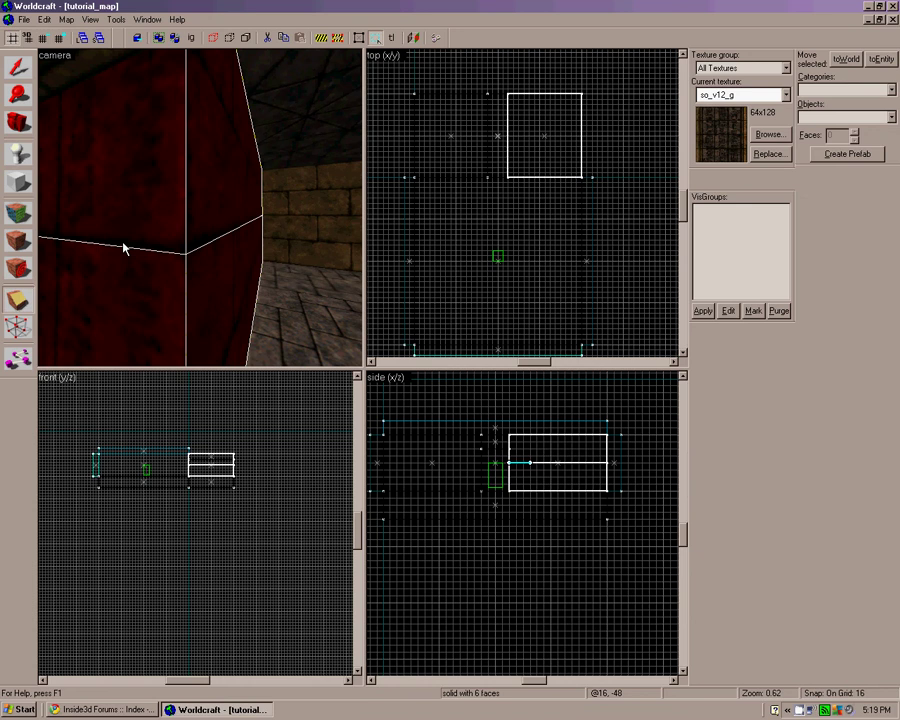
pyautogui.press('Left')
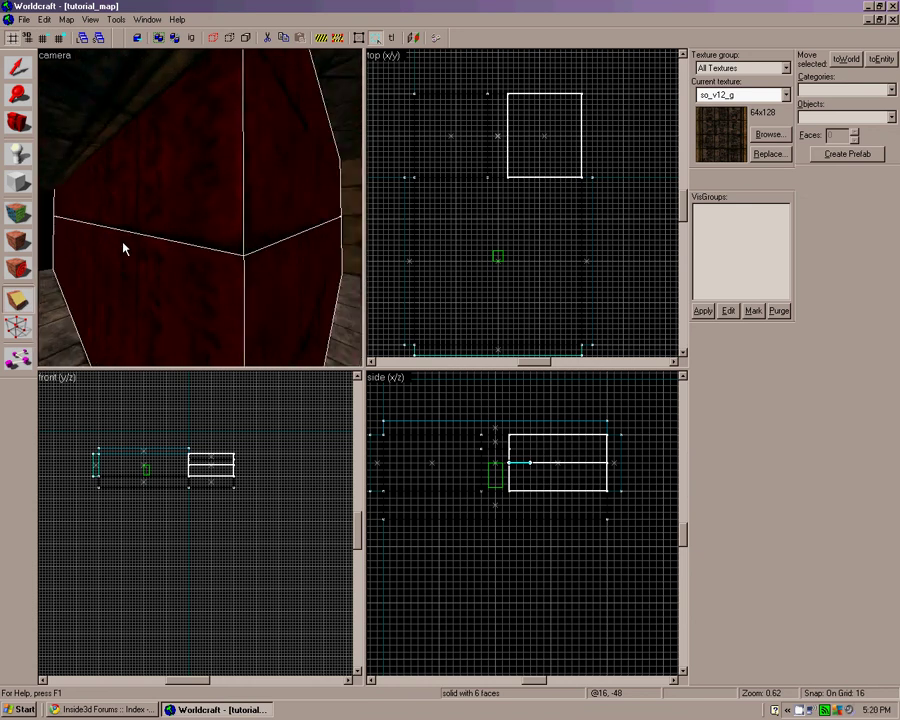
pyautogui.press('Return')
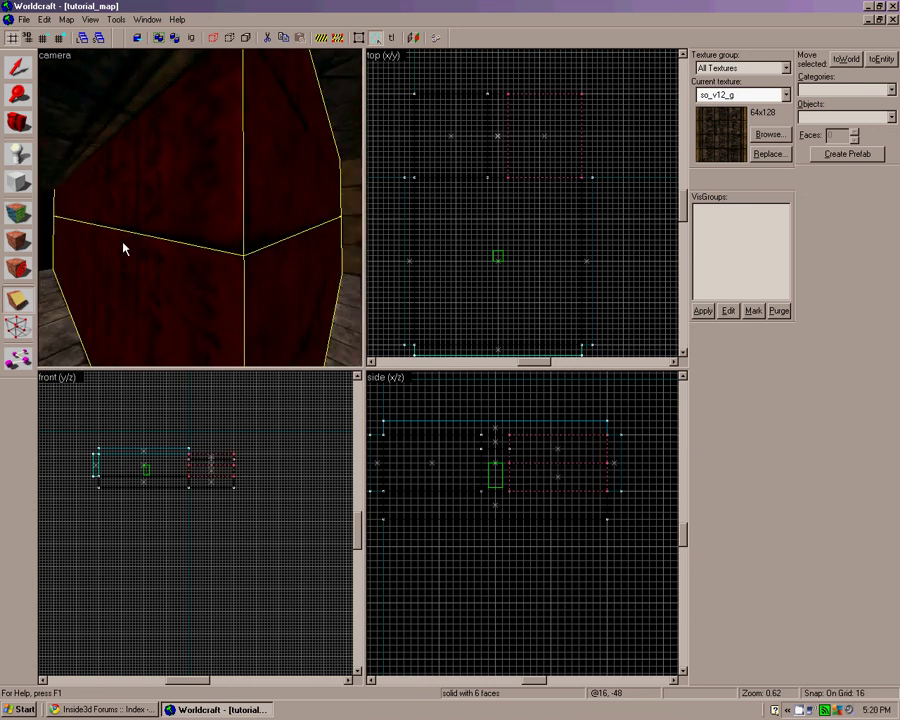
# - Clip the corridor's west wall block horizontally at mid-height, keeping both halves, and clear the selection
pyautogui.press('Left')
pyautogui.hotkey('shift', 's')
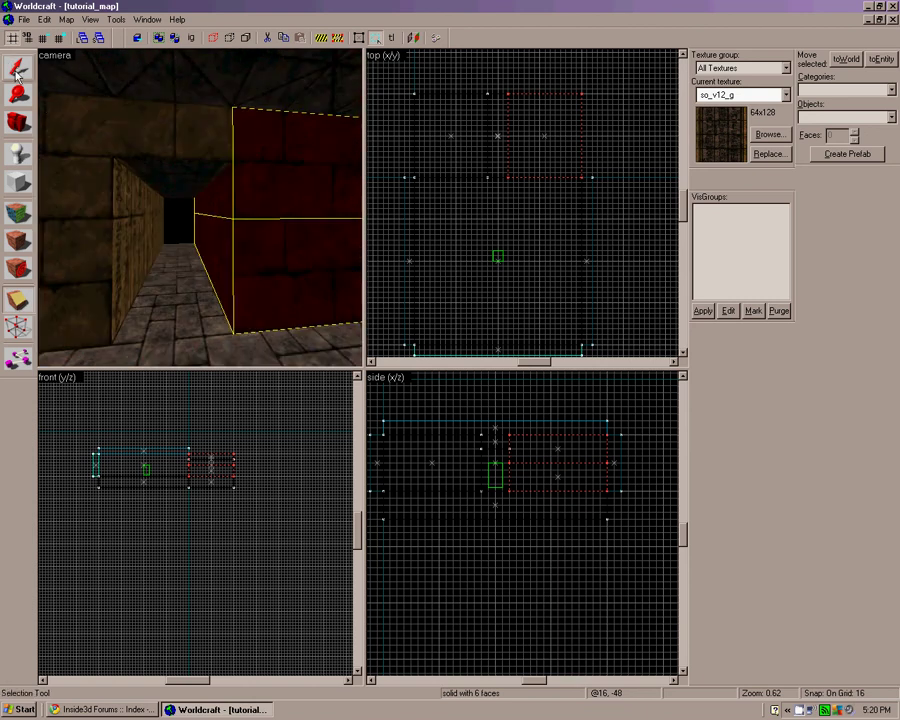
pyautogui.click(80, 288)
pyautogui.hotkey('shift', 'x')
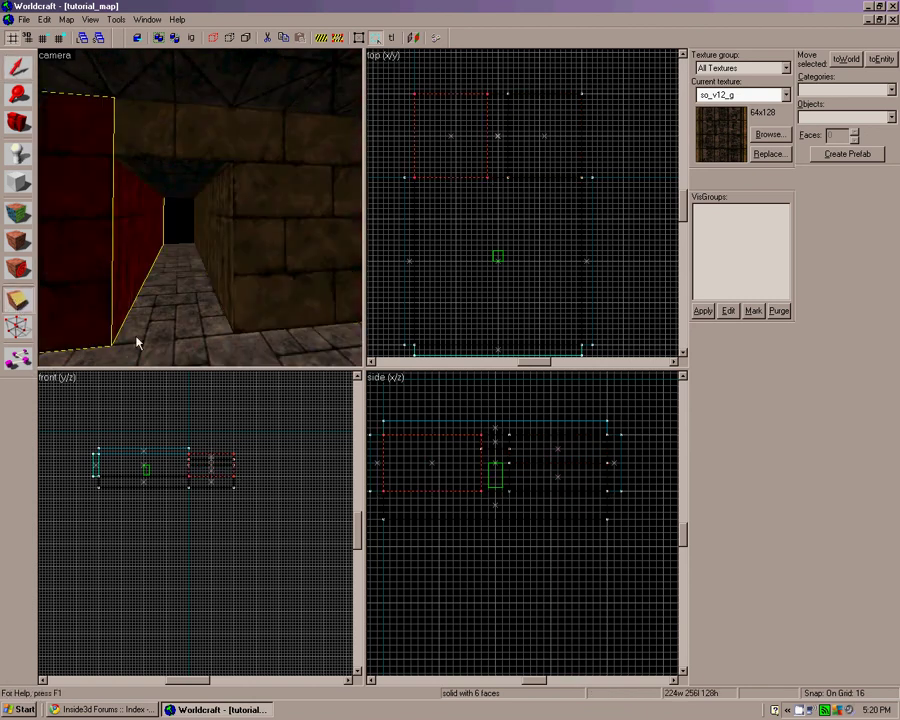
pyautogui.moveTo(476, 464); pyautogui.dragTo(468, 464)
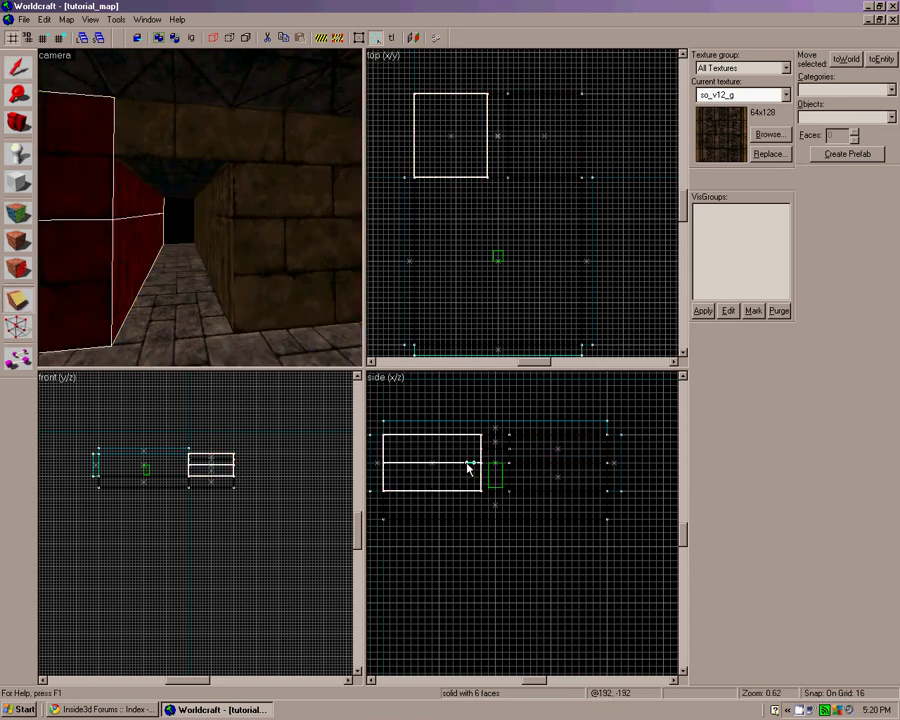
pyautogui.press('Return')
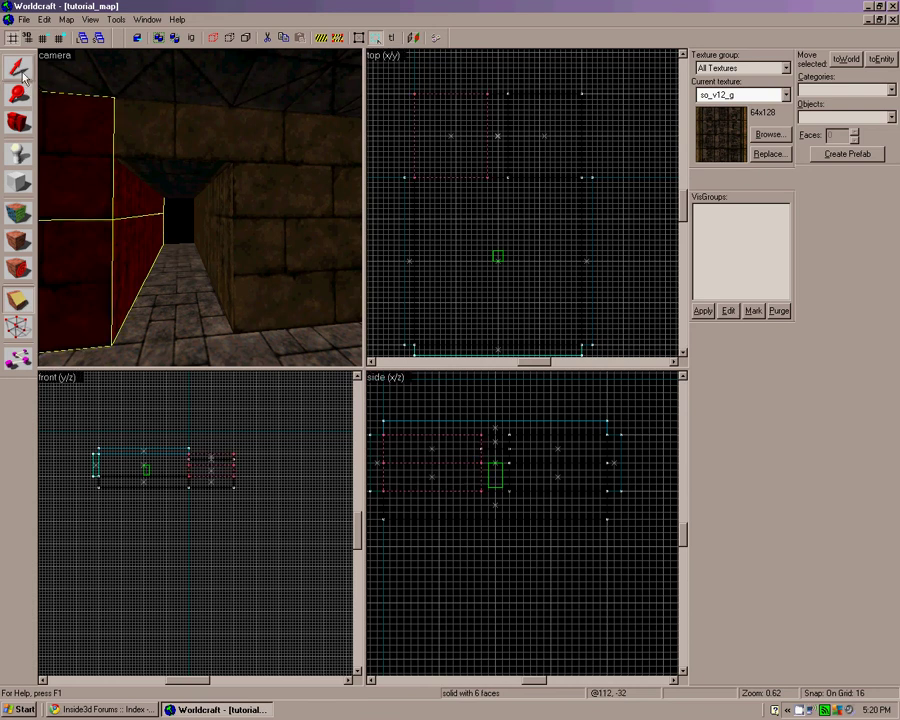
pyautogui.hotkey('shift', 's')
pyautogui.press('Delete')
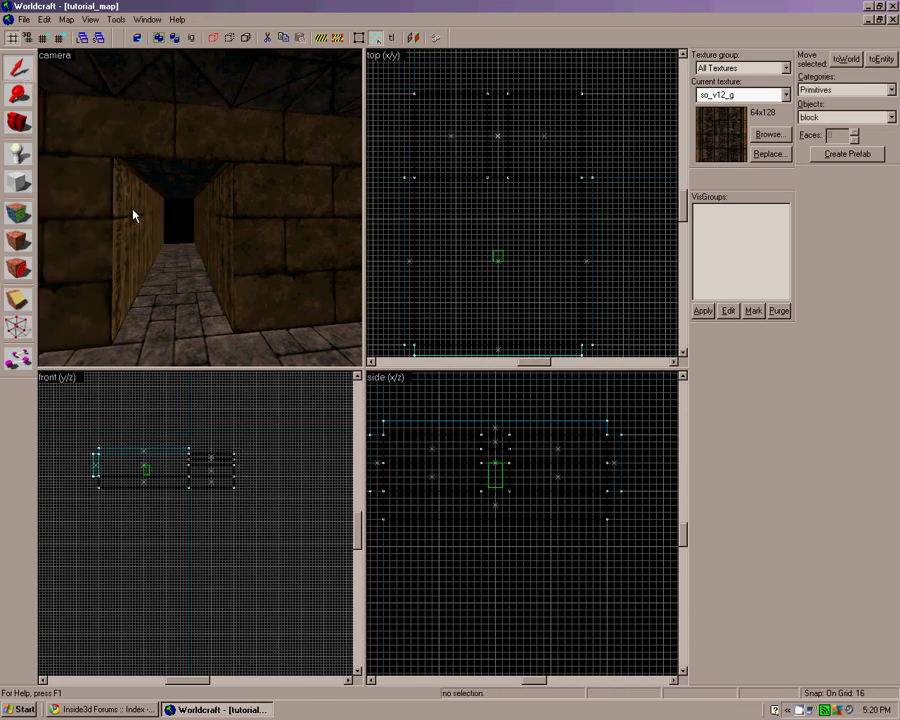
# - Select both halves of the west wall and move their shared corridor-side vertices 16 units west with vertex manipulation
pyautogui.click(133, 215)
pyautogui.keyDown('ctrl'); pyautogui.click(127, 242); pyautogui.keyUp('ctrl')
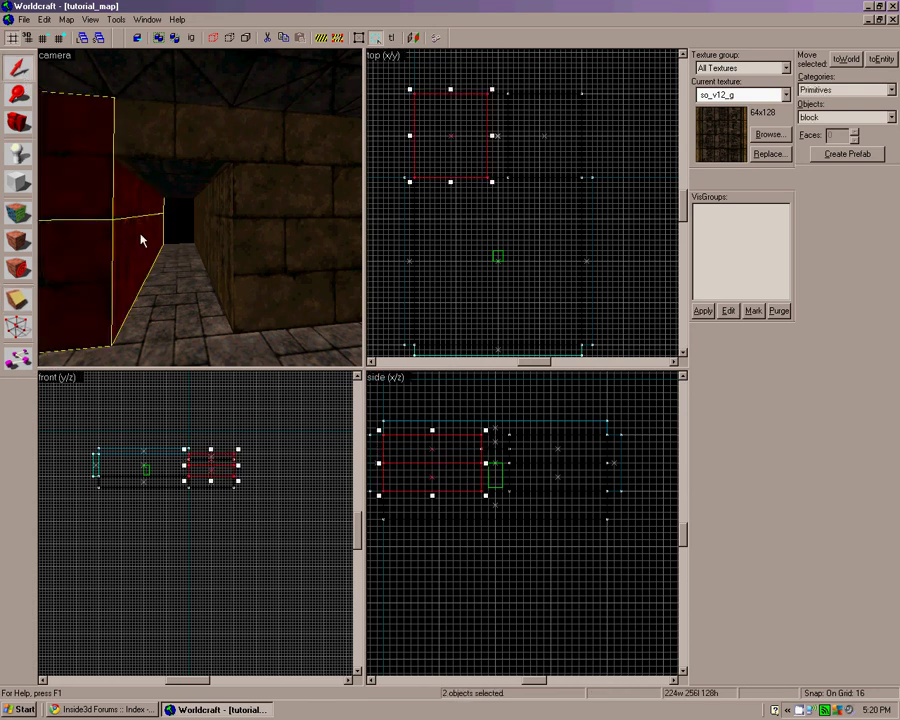
pyautogui.moveTo(140, 235); pyautogui.dragTo(2, 261, button='right')
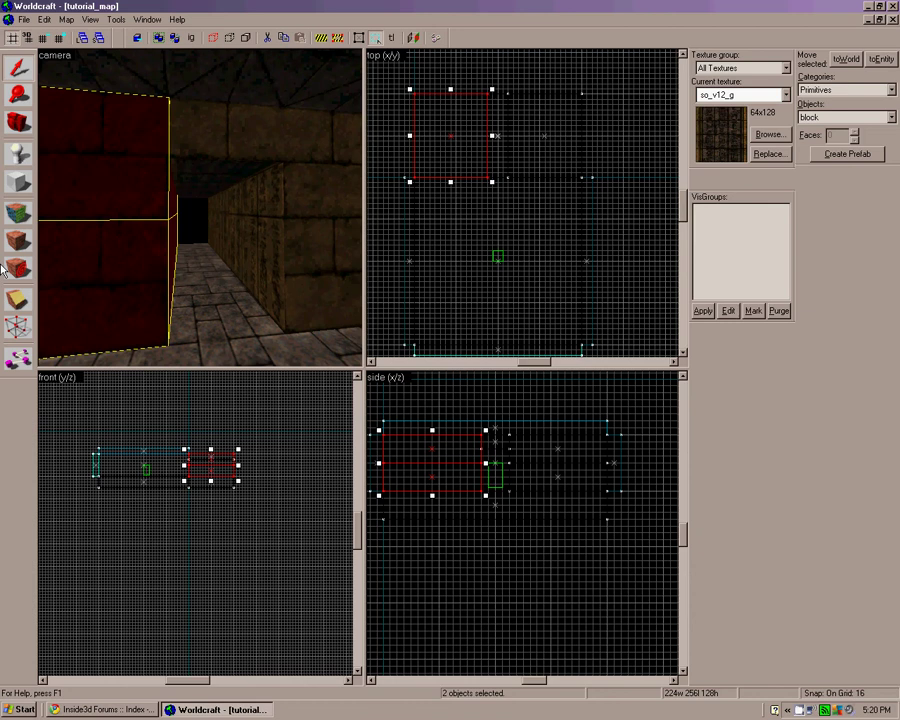
pyautogui.click(16, 328)
pyautogui.scroll(2, 484, 474)
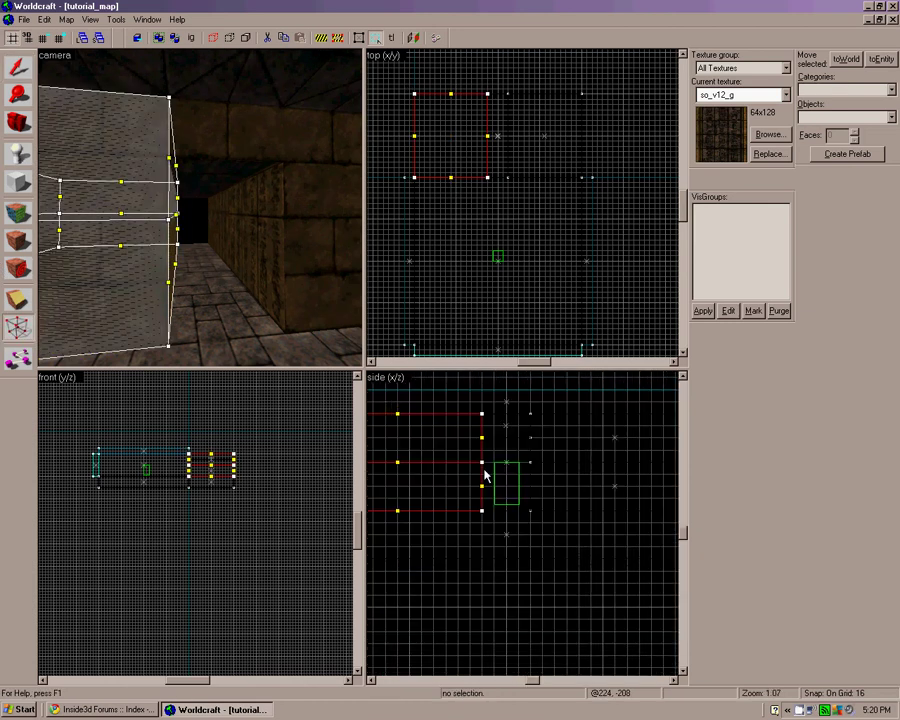
pyautogui.scroll(2, 484, 474)
pyautogui.click(485, 465)
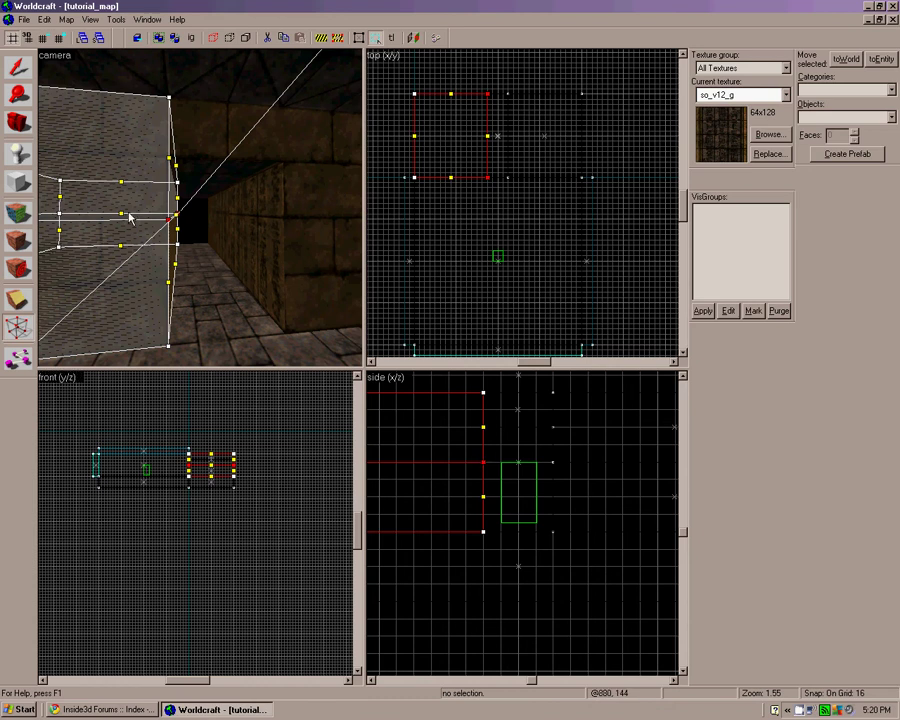
pyautogui.moveTo(484, 462); pyautogui.dragTo(466, 462)
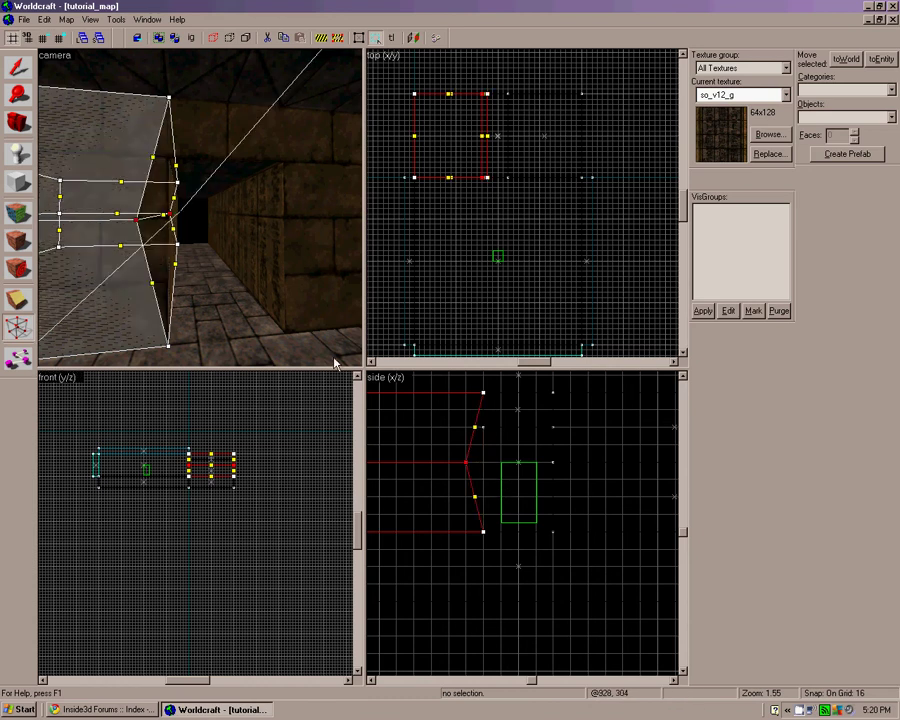
pyautogui.click(17, 66)
pyautogui.click(193, 212)
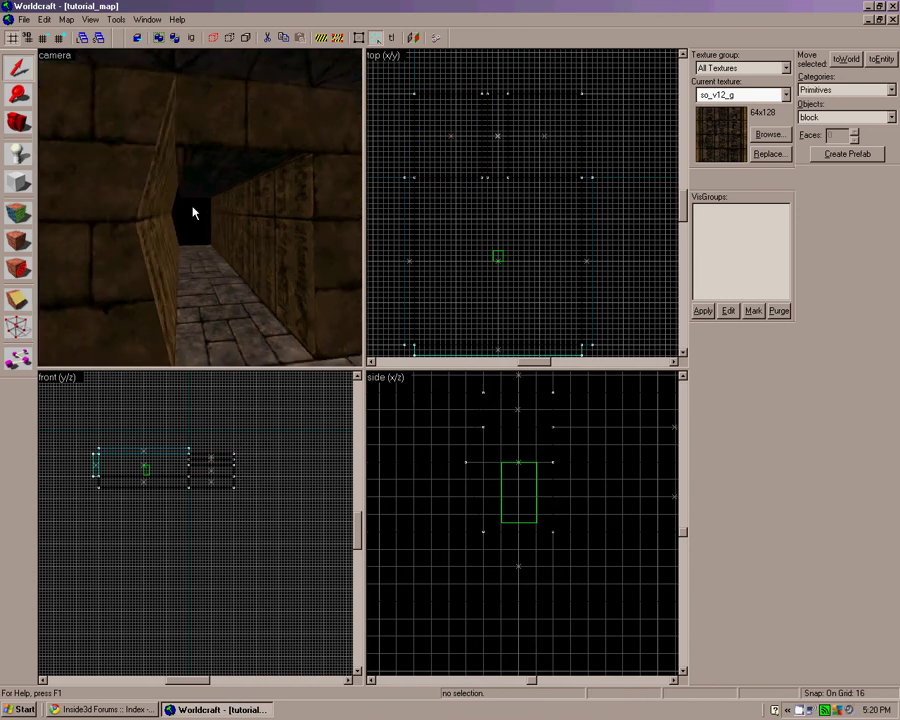
# - Clip the upper half of the corridor's west wall horizontally at its middle, keeping both pieces
pyautogui.press('a')
pyautogui.press('d')
pyautogui.press('s')
pyautogui.click(150, 201)
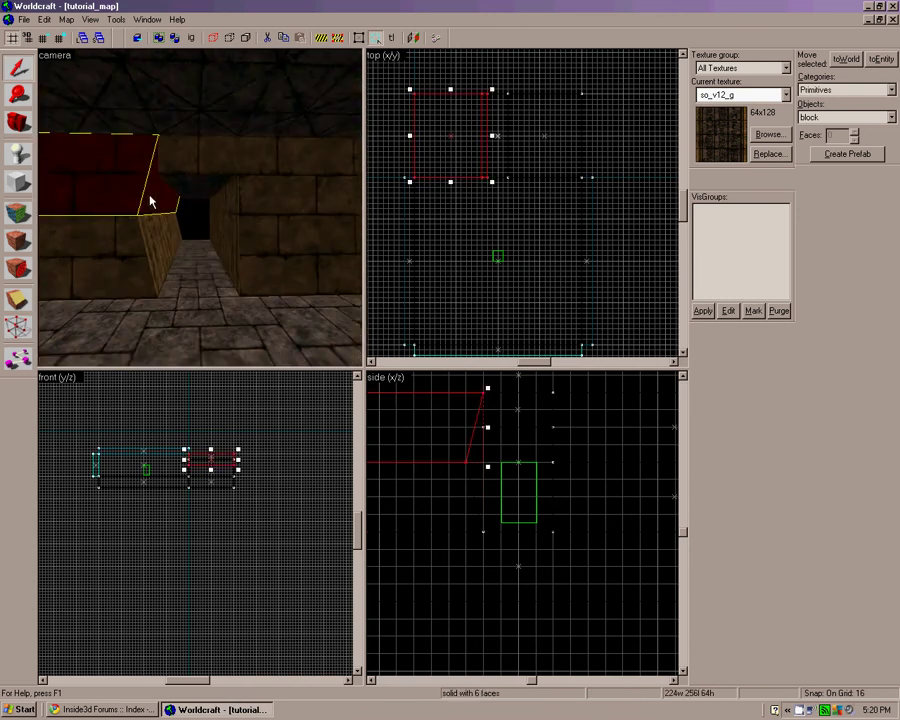
pyautogui.click(17, 299)
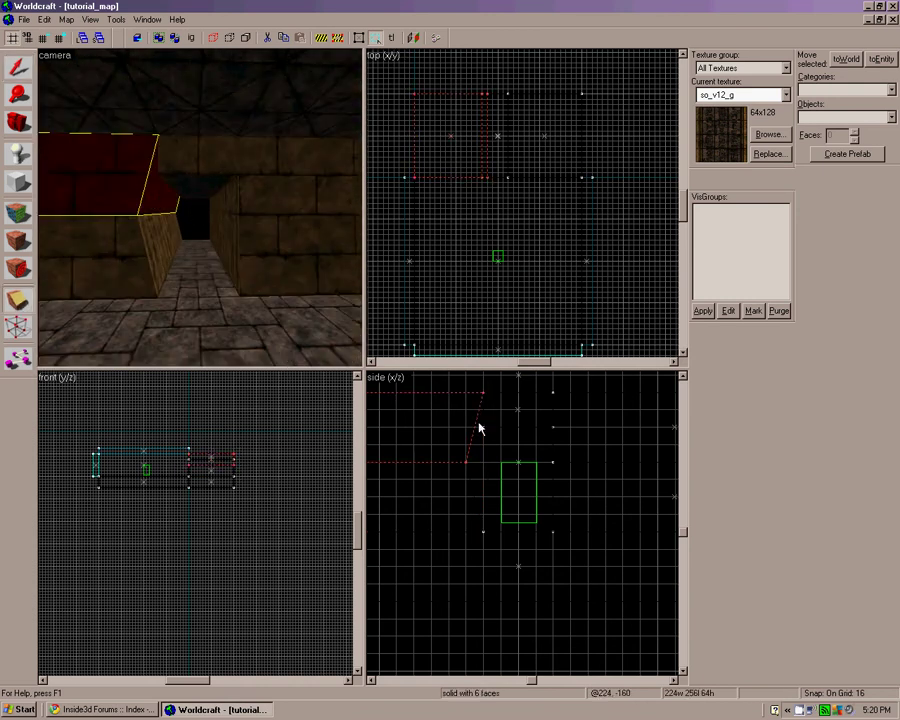
pyautogui.moveTo(480, 428); pyautogui.dragTo(471, 428)
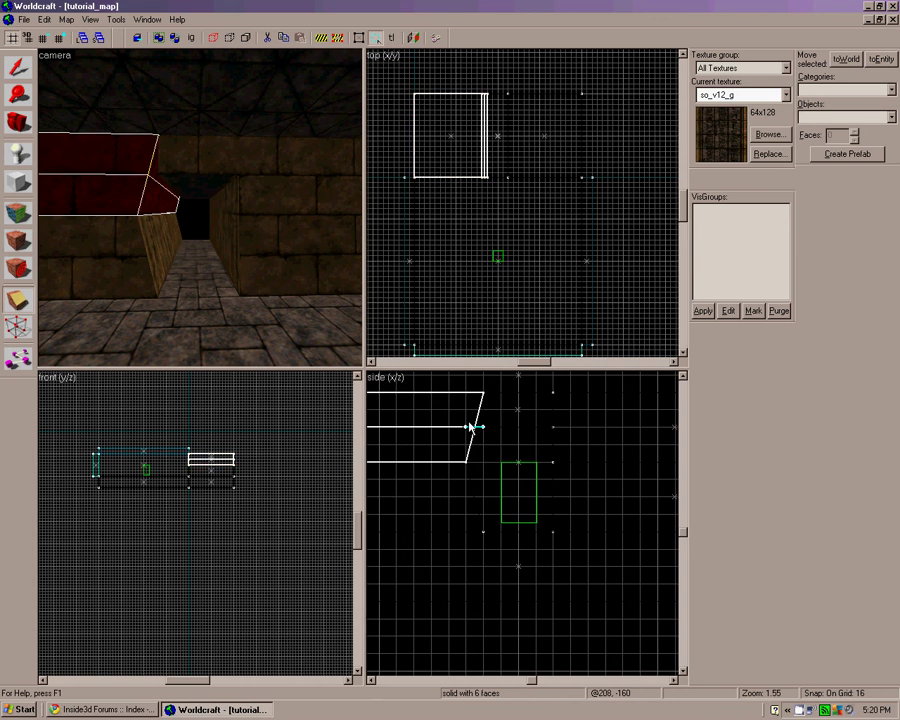
# - Move the vertices at the west wall's upper split east to line up with its top corridor-side edge, and deselect
pyautogui.click(17, 327)
pyautogui.moveTo(482, 422)
pyautogui.mouseDown()
pyautogui.moveTo(467, 438)
pyautogui.moveTo(484, 427)
pyautogui.mouseUp()
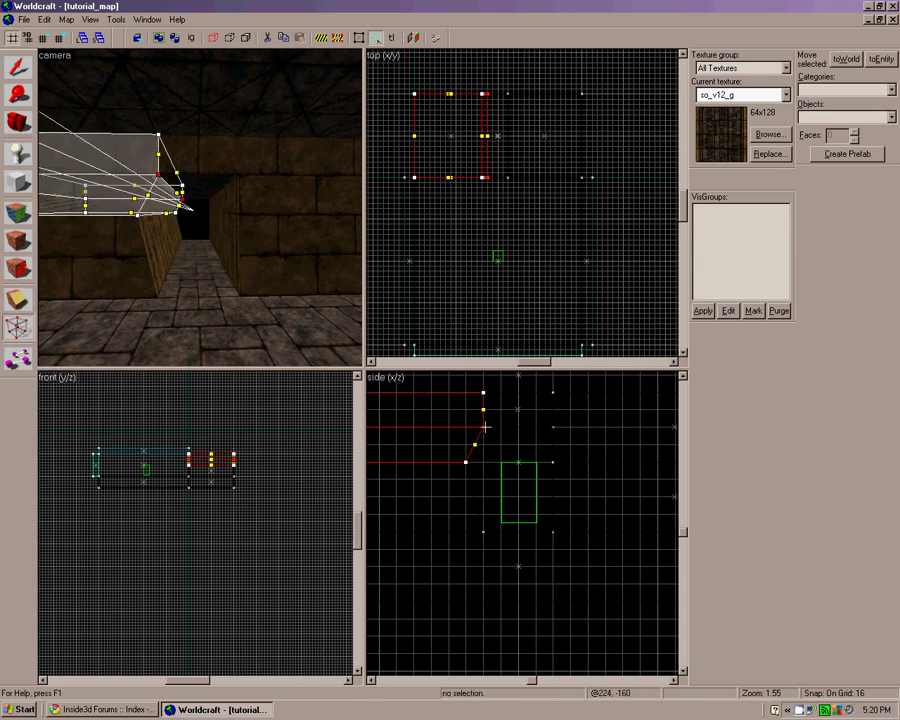
pyautogui.click(14, 67)
pyautogui.press('Escape')
# - Select both halves of the corridor's east wall and clip the upper half horizontally at its middle, keeping both pieces
pyautogui.press('w')
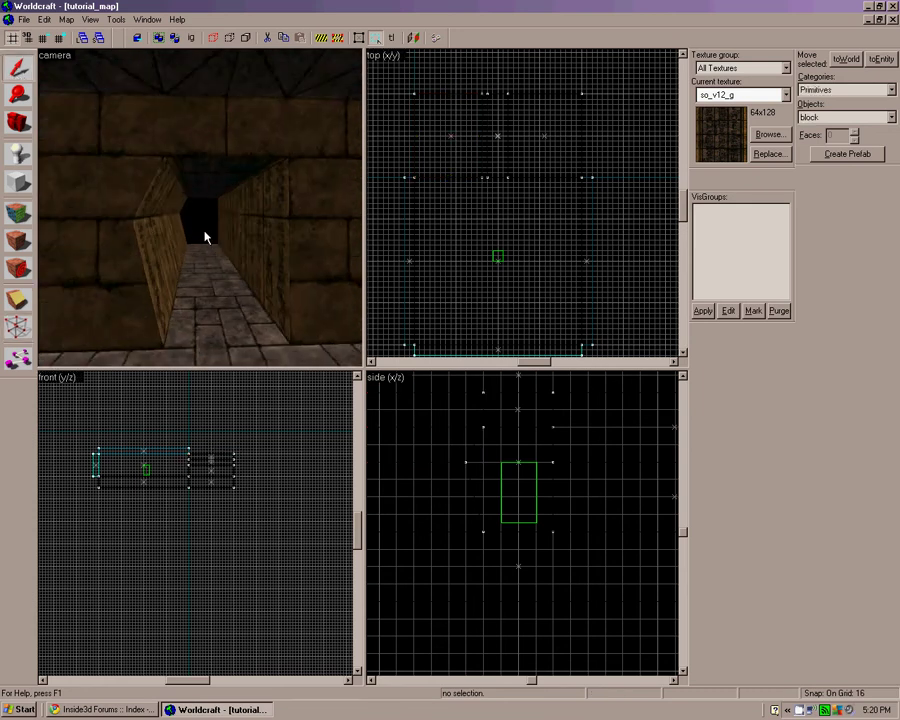
pyautogui.press('Left')
pyautogui.press('Left')
pyautogui.press('s')
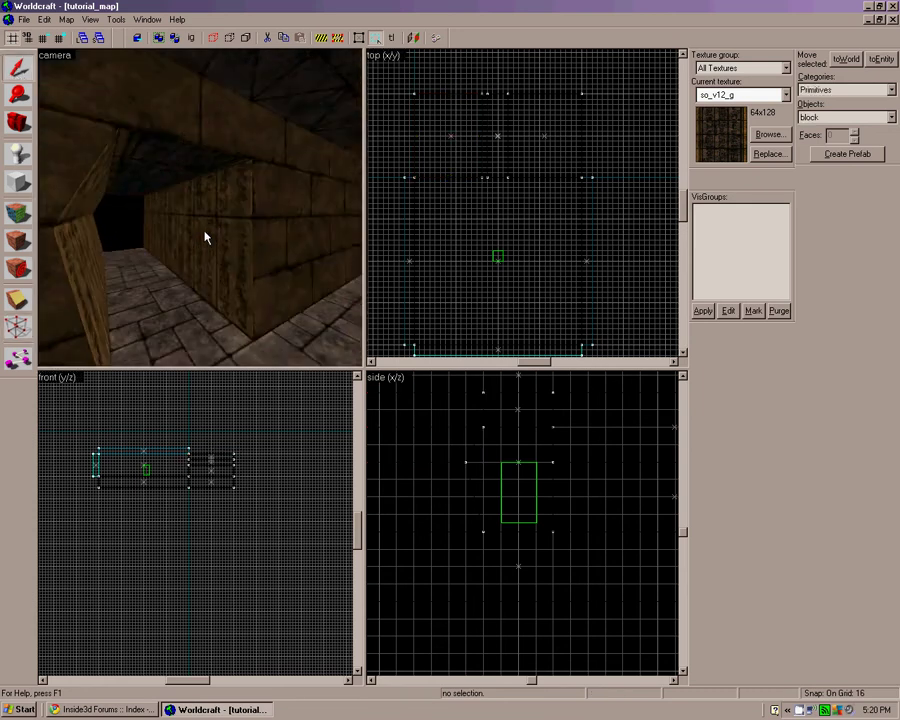
pyautogui.press('Right')
pyautogui.press('w')
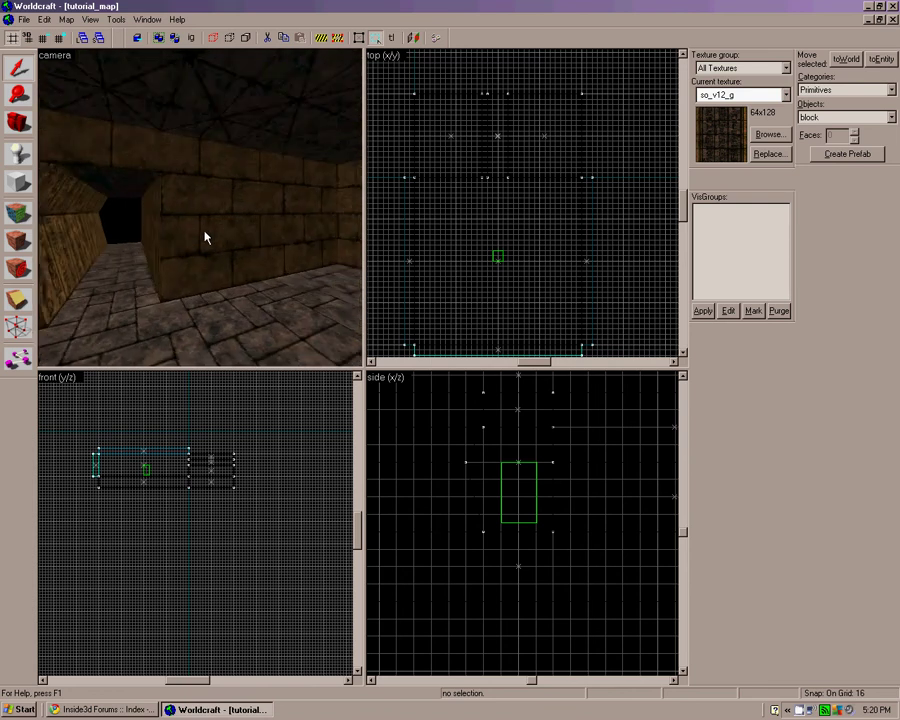
pyautogui.click(180, 222)
pyautogui.keyDown('ctrl'); pyautogui.click(188, 243); pyautogui.keyUp('ctrl')
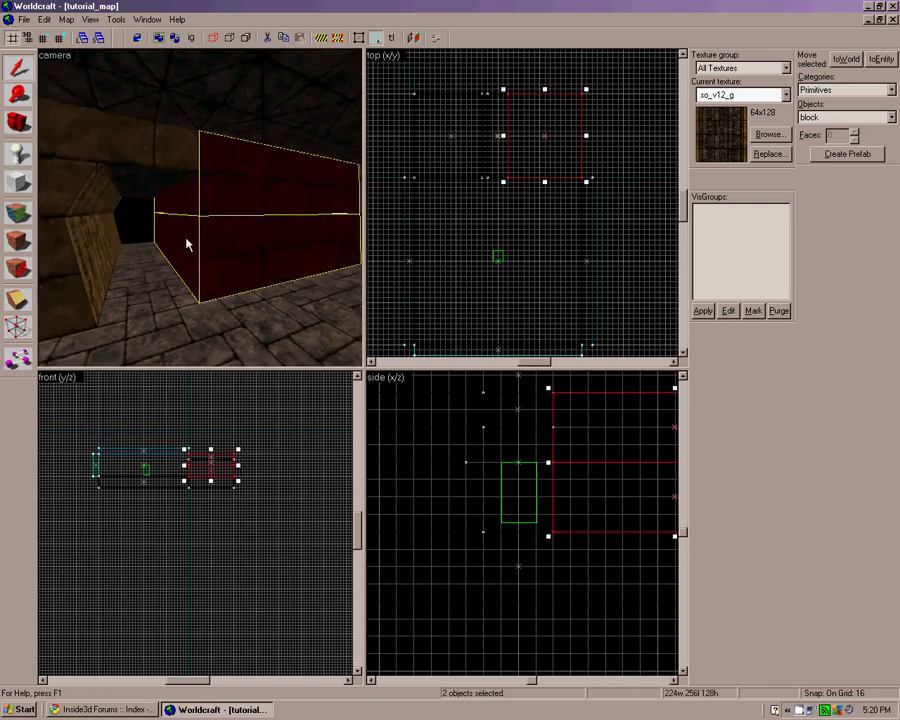
pyautogui.click(15, 325)
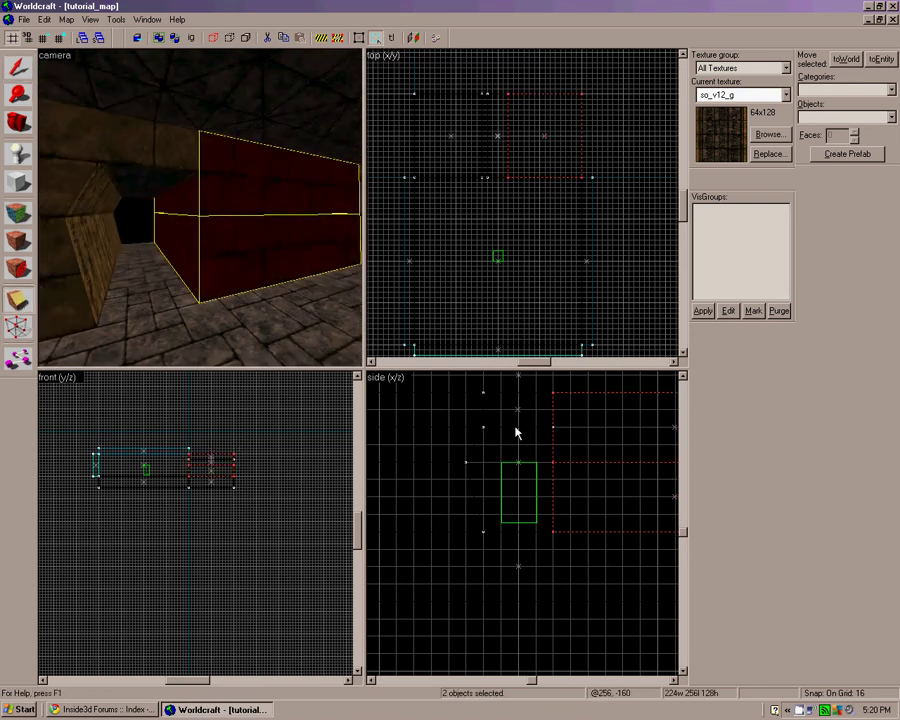
pyautogui.click(567, 430)
pyautogui.moveTo(567, 430); pyautogui.dragTo(595, 432)
pyautogui.hotkey('shift', 's')
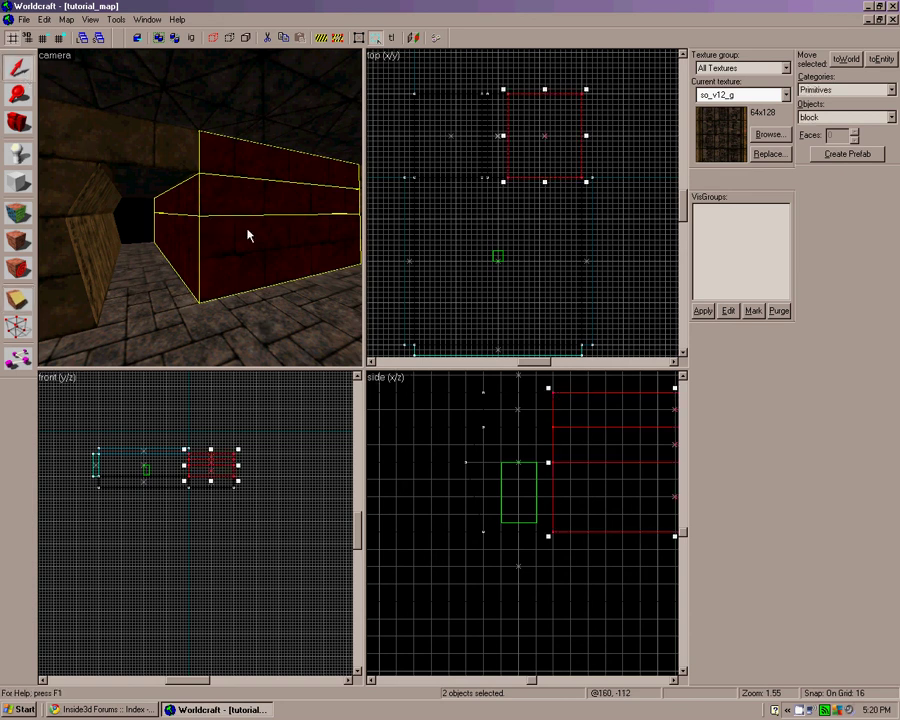
# - Select the two lower pieces of the east wall, move their shared corridor-side vertices 16 units east, and deselect
pyautogui.click(227, 207)
pyautogui.keyDown('ctrl'); pyautogui.click(222, 250); pyautogui.keyUp('ctrl')
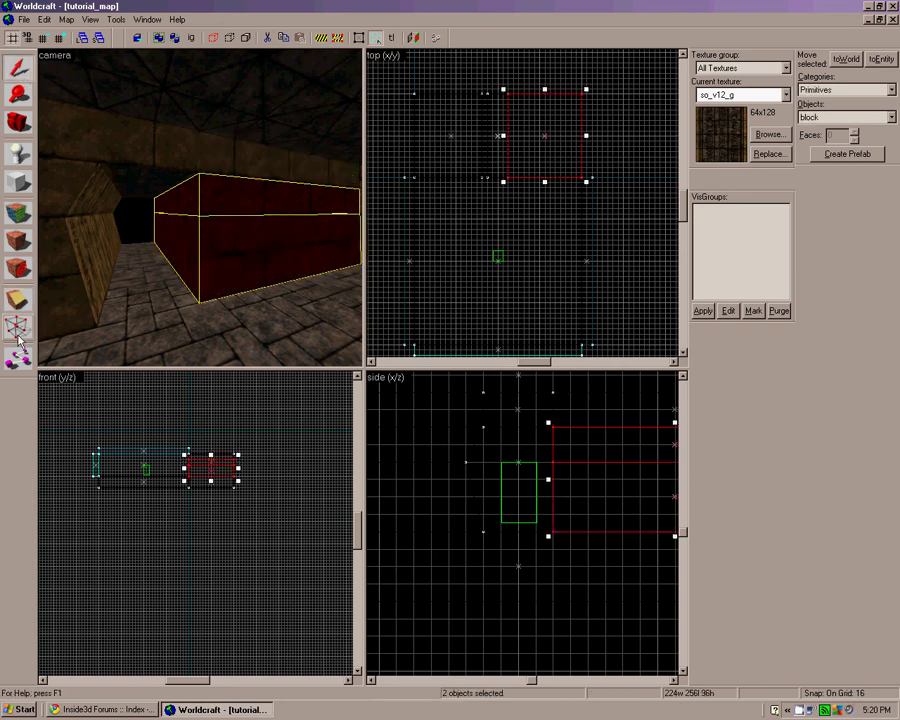
pyautogui.hotkey('shift', 'v')
pyautogui.moveTo(553, 462); pyautogui.dragTo(569, 462)
pyautogui.click(16, 68)
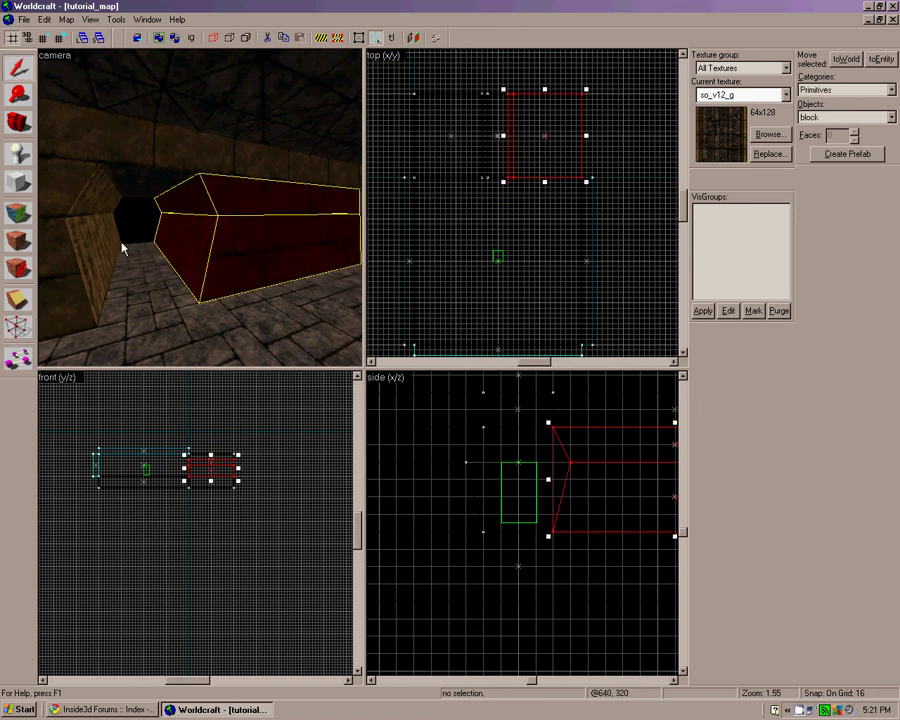
pyautogui.click(133, 225)
# - Move the camera around the room and doorway to examine the reshaped corridor walls from several angles
pyautogui.press('d')
pyautogui.press('Left')
pyautogui.press('Left')
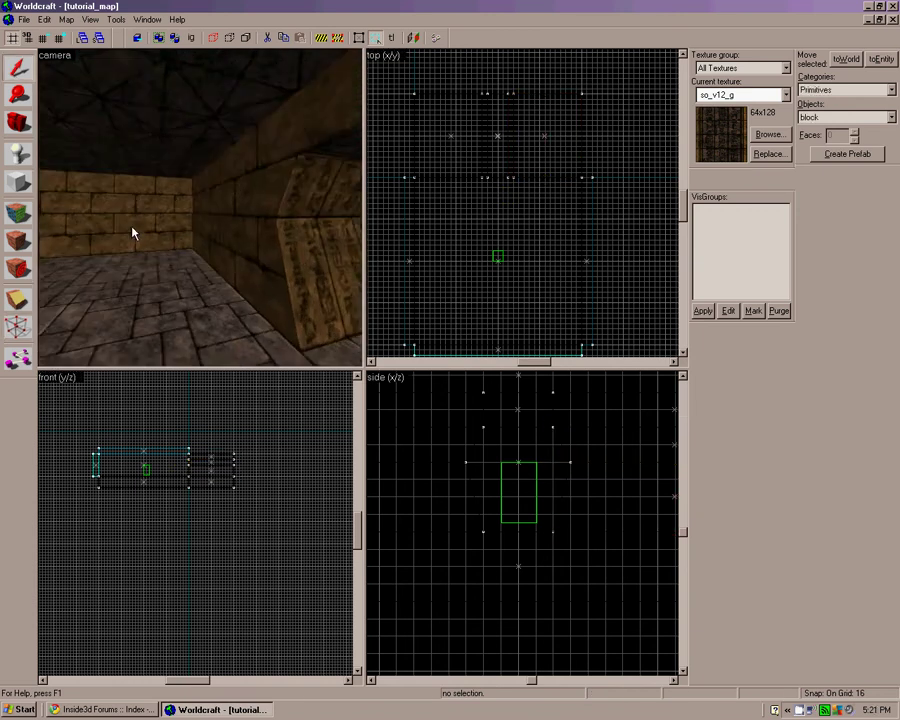
pyautogui.press('d')
pyautogui.press('Left')
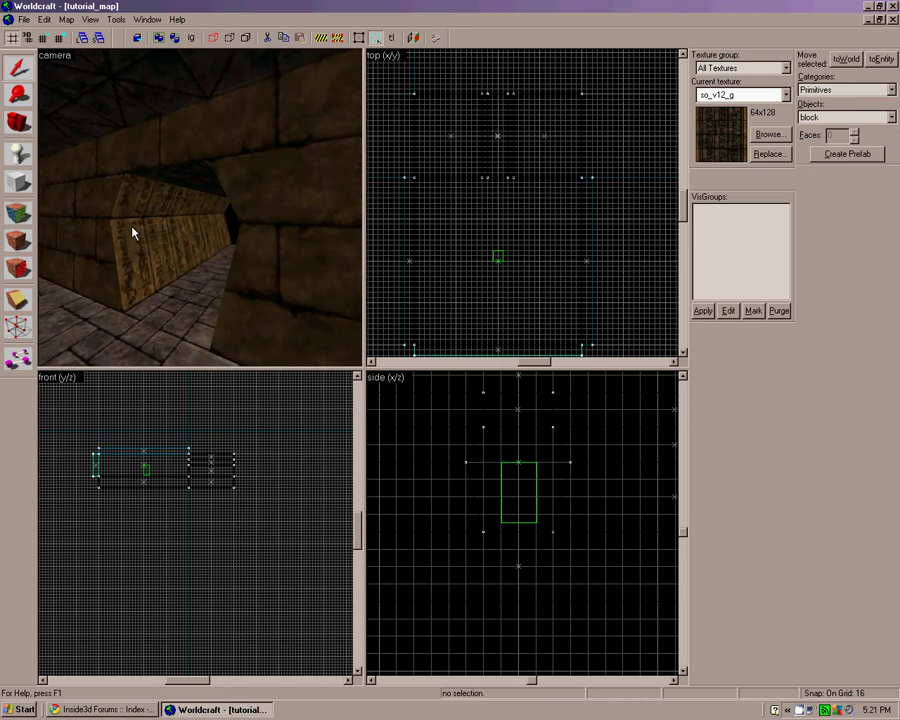
pyautogui.press('Right')
pyautogui.press('c')
pyautogui.press('Right')
pyautogui.press('Up')
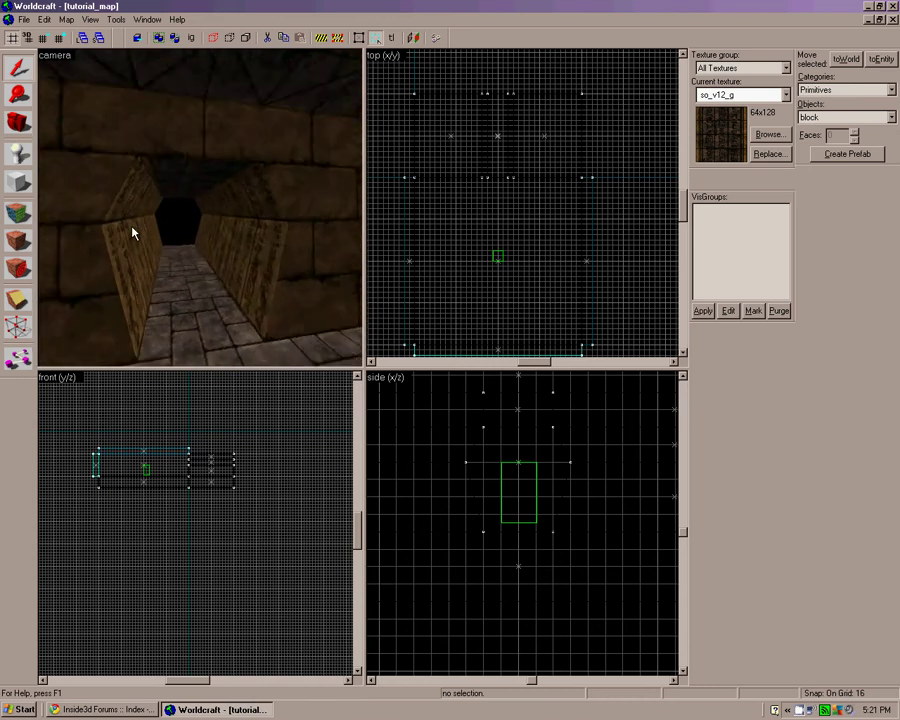
pyautogui.press('Left')
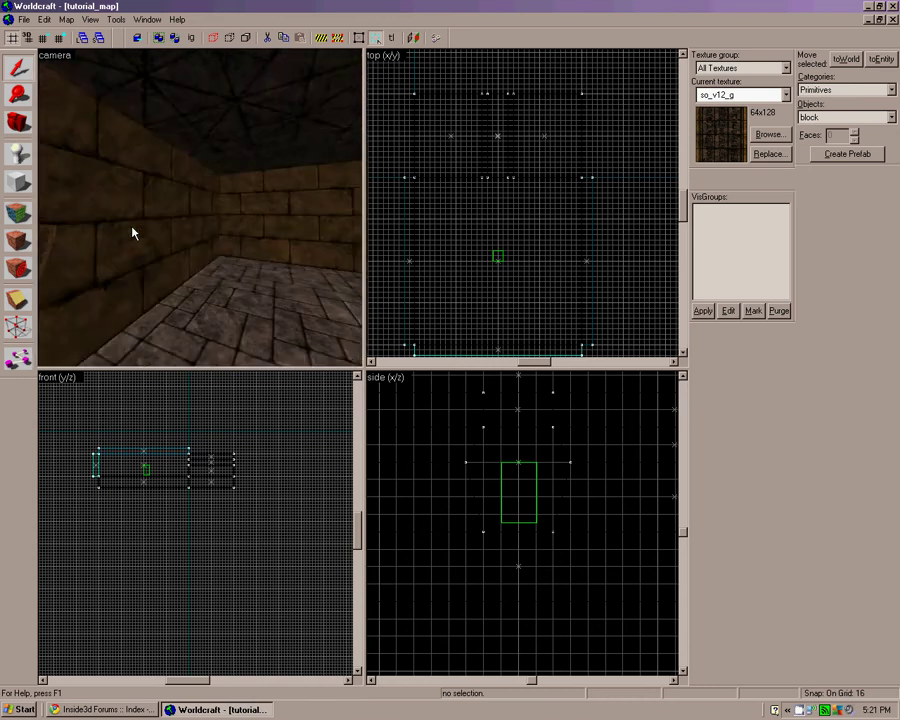
# - Select the lower piece of both corridor side walls and clip them horizontally at mid-height, keeping both halves
pyautogui.press('Right')
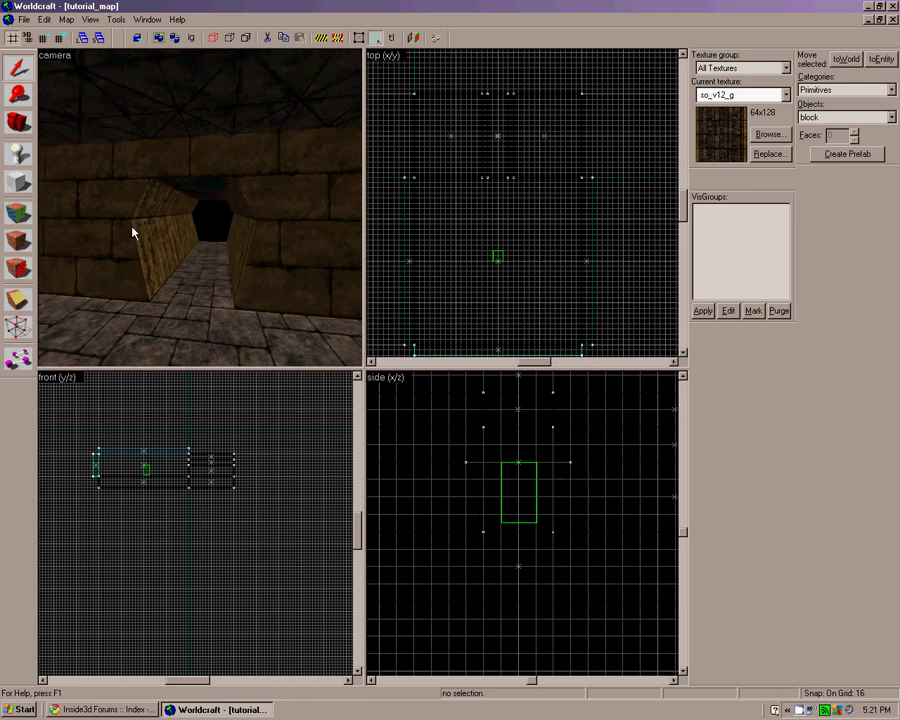
pyautogui.press('Left')
pyautogui.press('d')
pyautogui.press('c')
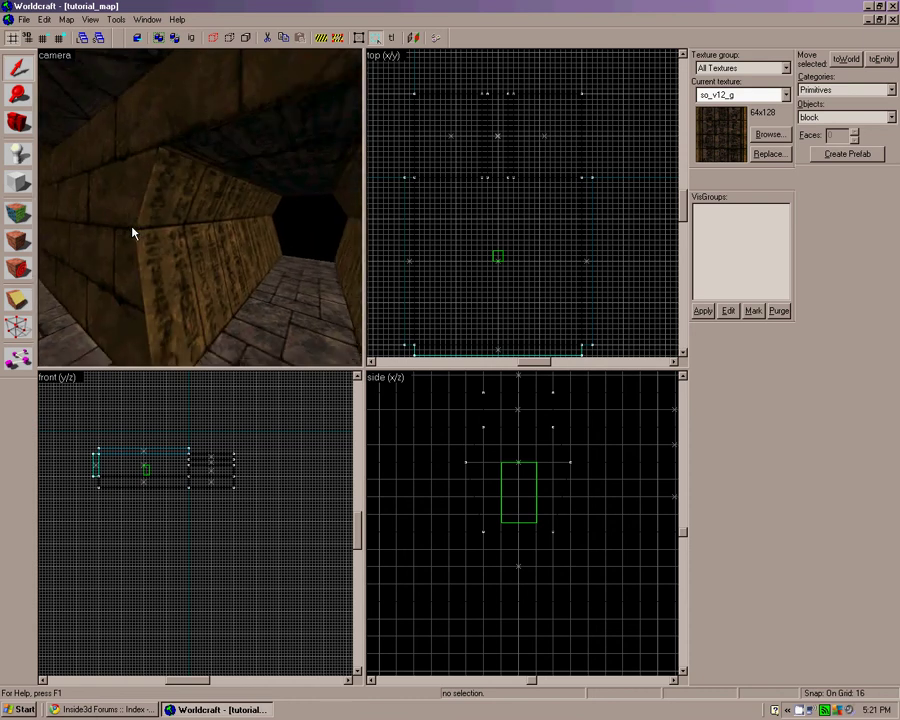
pyautogui.press('Right')
pyautogui.press('c')
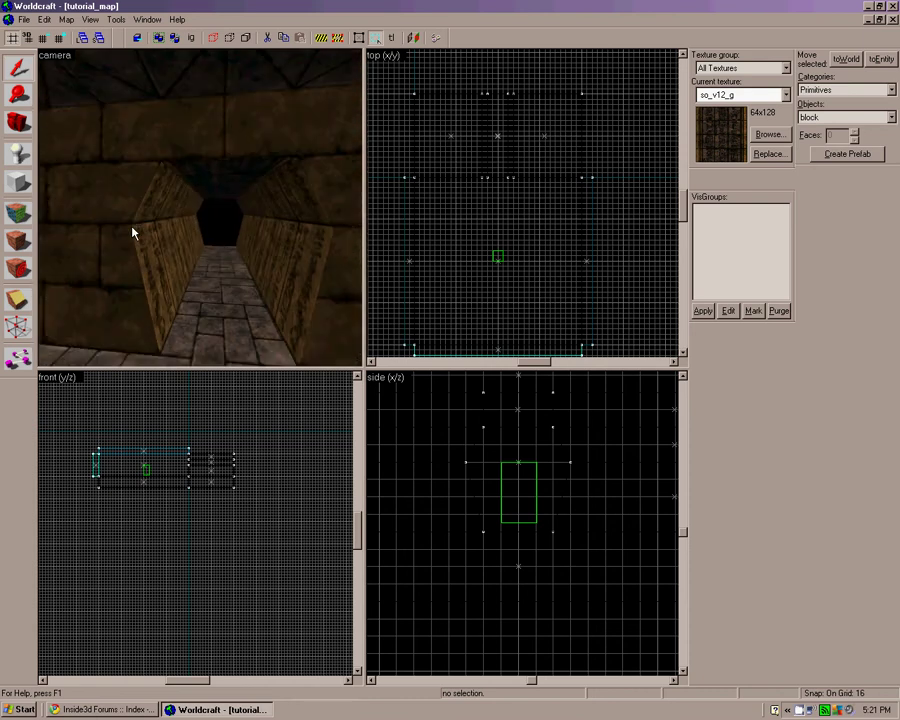
pyautogui.press('Right')
pyautogui.click(130, 252)
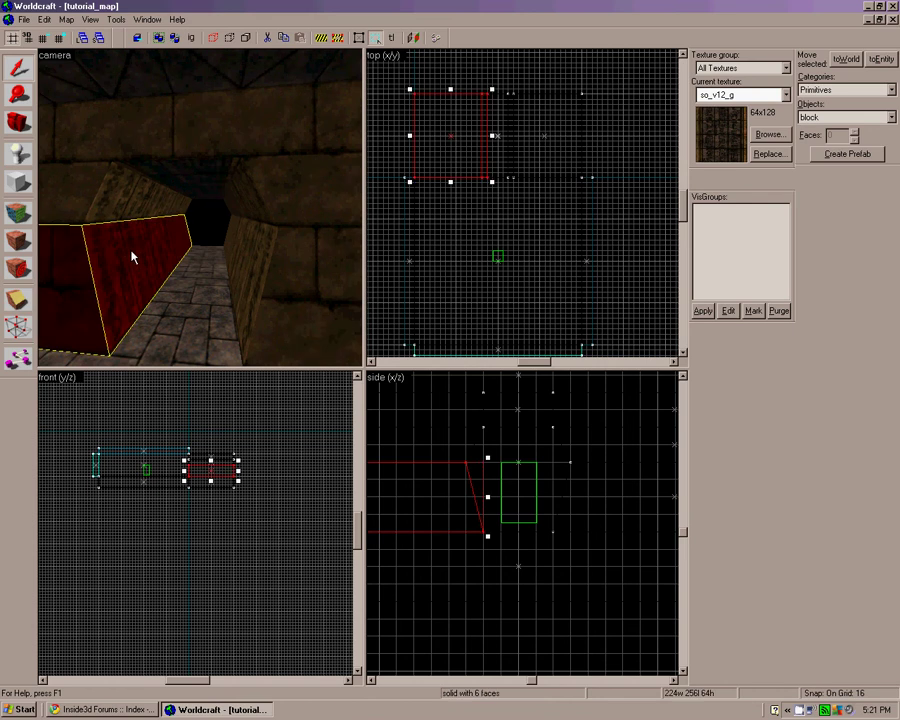
pyautogui.keyDown('ctrl'); pyautogui.click(298, 283); pyautogui.keyUp('ctrl')
pyautogui.click(18, 298)
pyautogui.moveTo(466, 498); pyautogui.dragTo(450, 497)
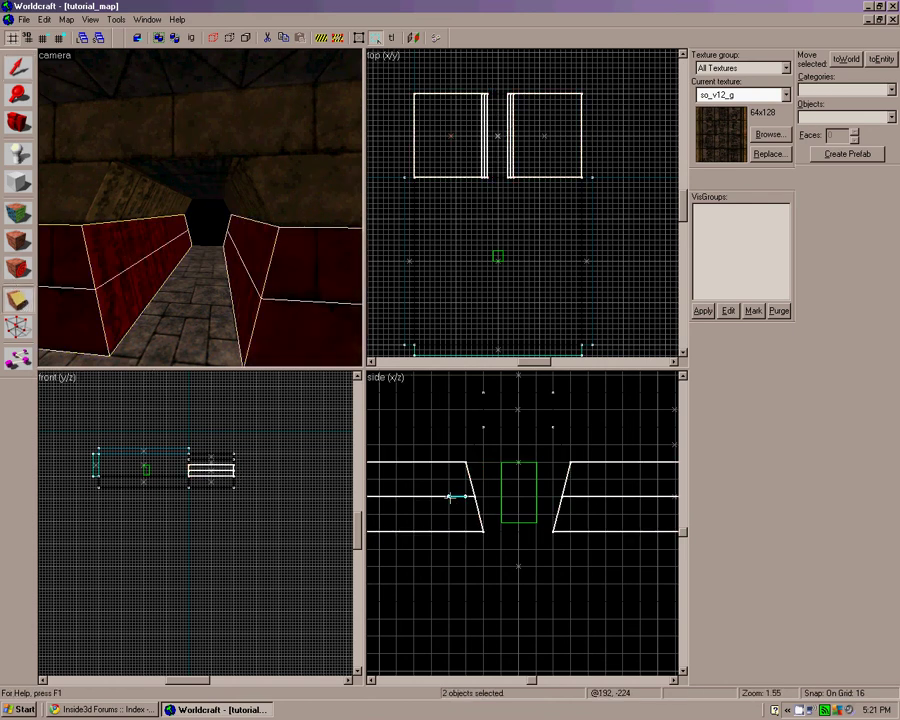
pyautogui.press('Return')
# - Move the new split vertices on both corridor walls outward to line up vertically with the edges above, and deselect
pyautogui.click(18, 327)
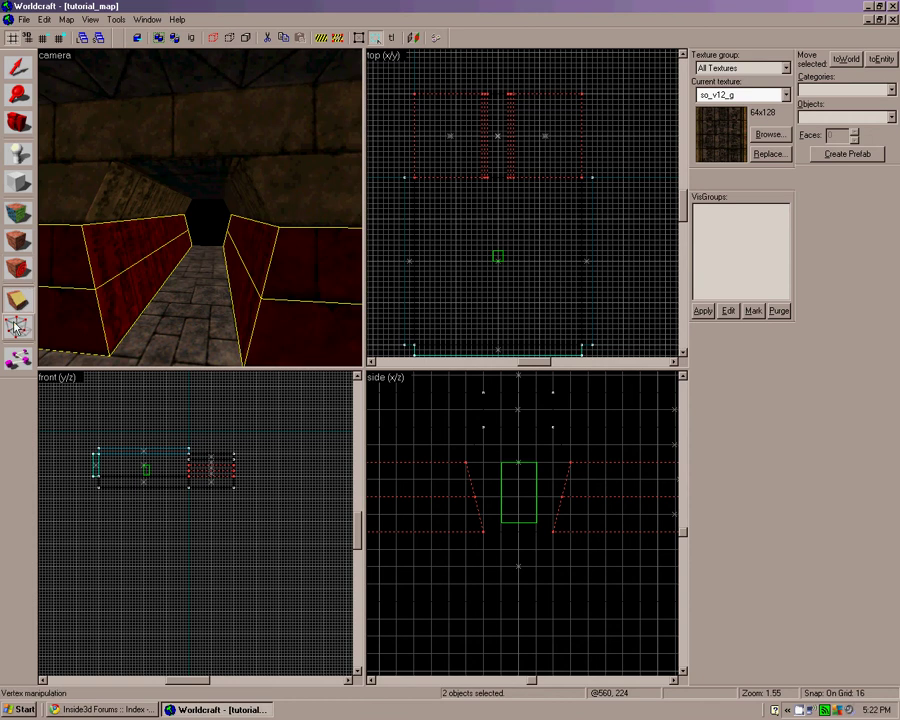
pyautogui.click(473, 497)
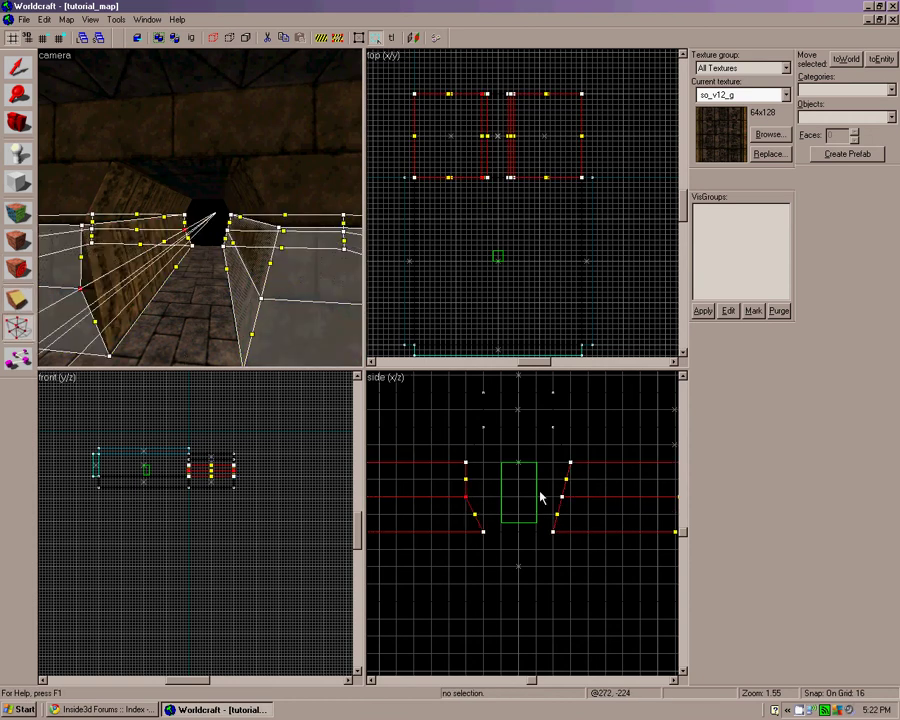
pyautogui.click(563, 497)
pyautogui.moveTo(562, 497); pyautogui.dragTo(570, 497)
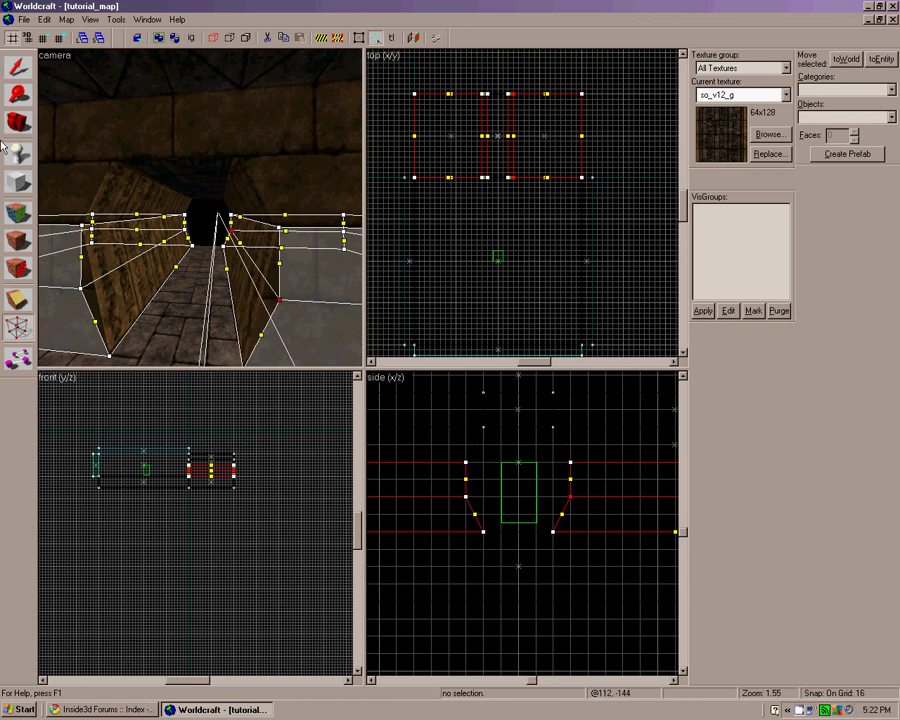
pyautogui.click(24, 75)
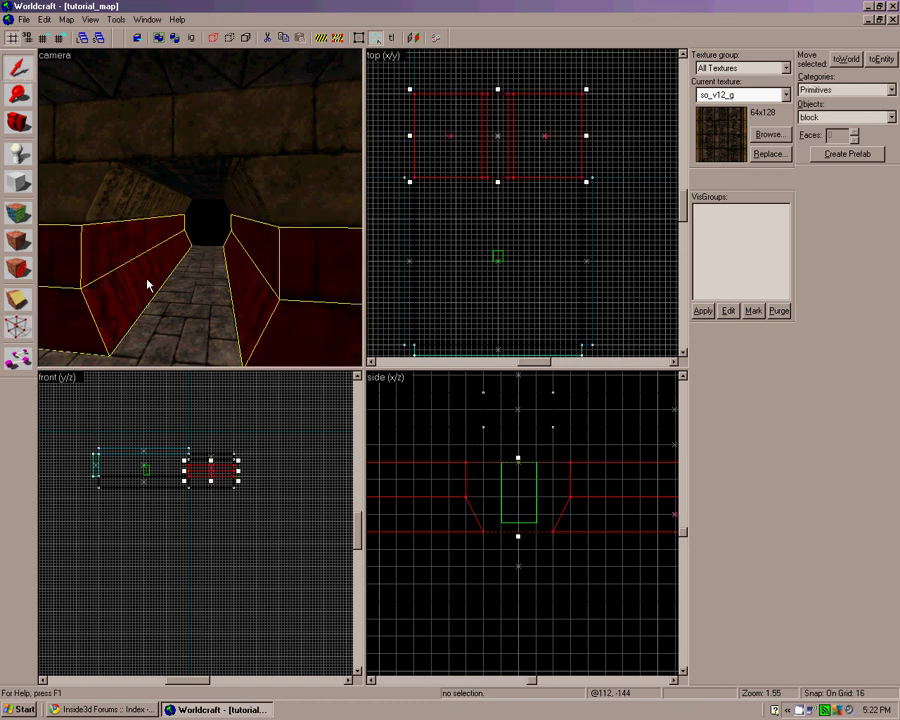
pyautogui.click(153, 285)
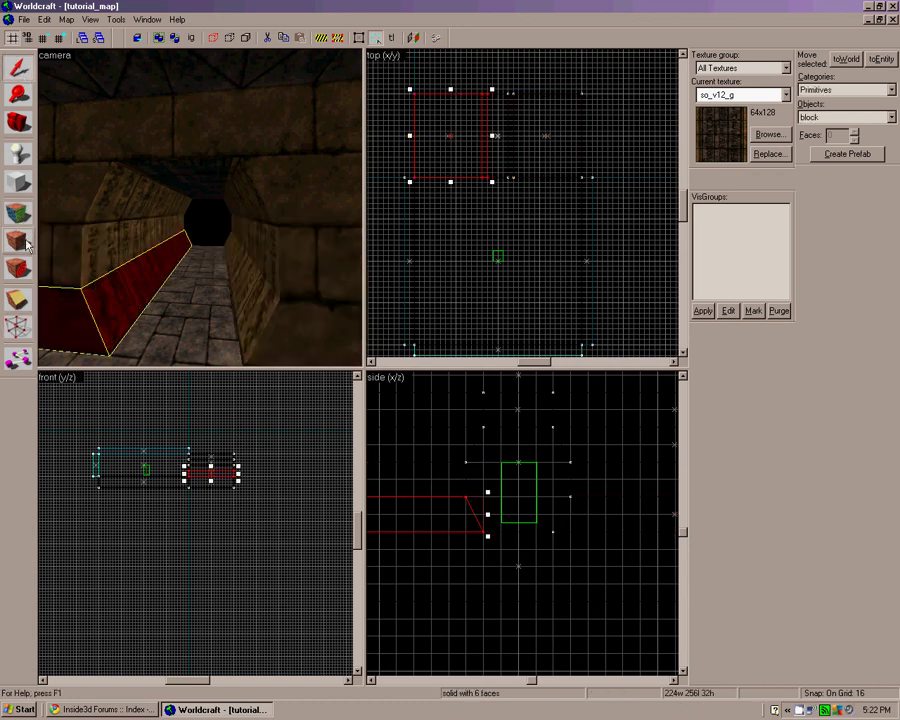
pyautogui.click(203, 229)
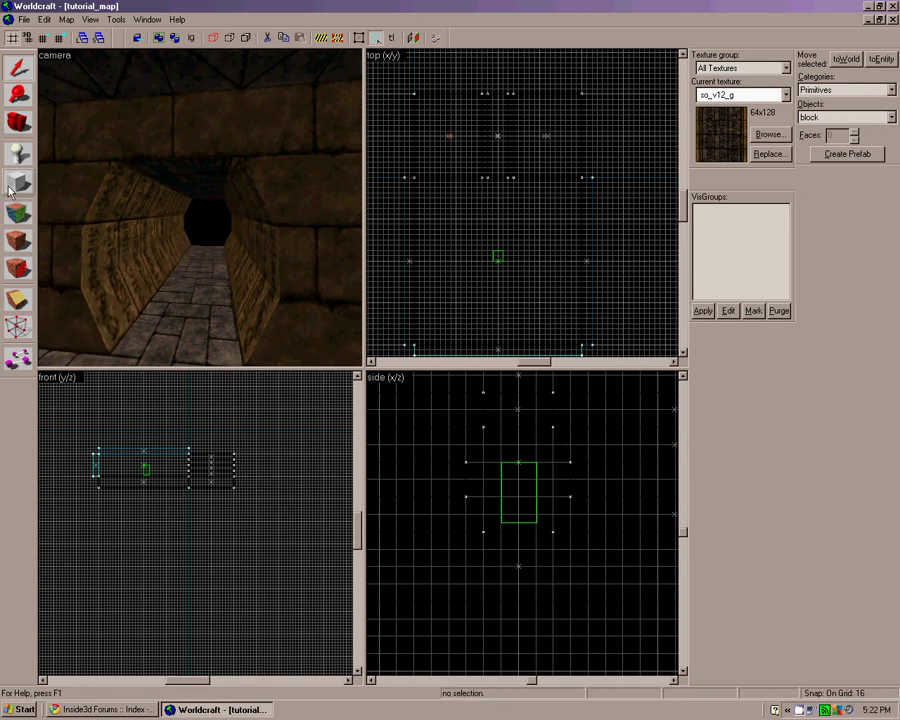
# - Adjust the texture shift on the lower sloped face of the corridor's west wall
pyautogui.click(14, 213)
pyautogui.click(146, 296)
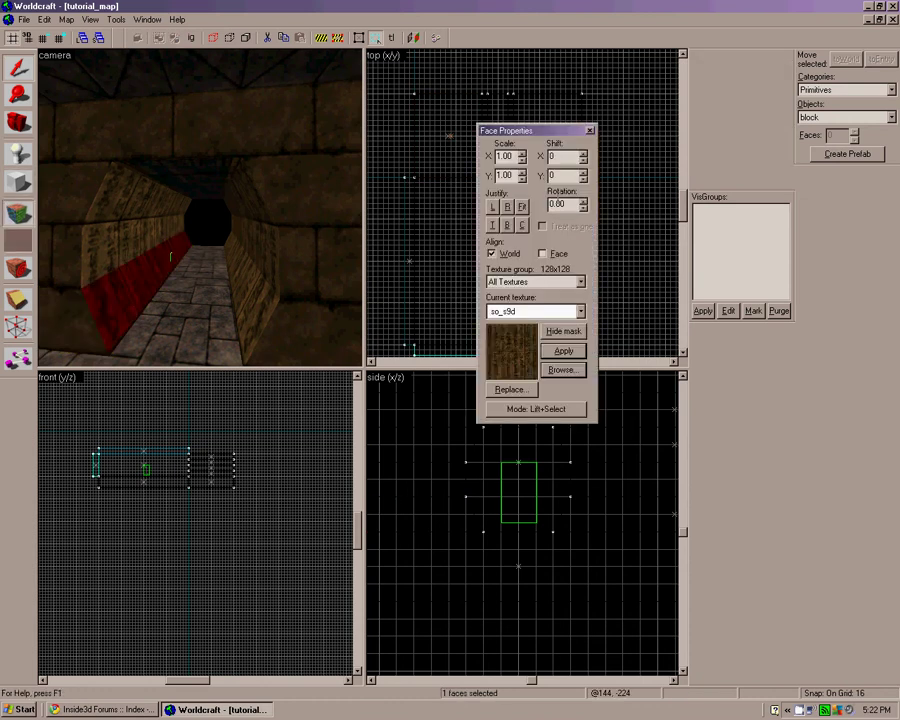
pyautogui.click(584, 160)
pyautogui.click(584, 160)
pyautogui.click(584, 160)
pyautogui.click(585, 155)
pyautogui.click(584, 160)
pyautogui.click(584, 178)
pyautogui.click(584, 178)
# - Set the texture's Y shift to -33 on the lower sloped face of the corridor's east wall
pyautogui.click(252, 300)
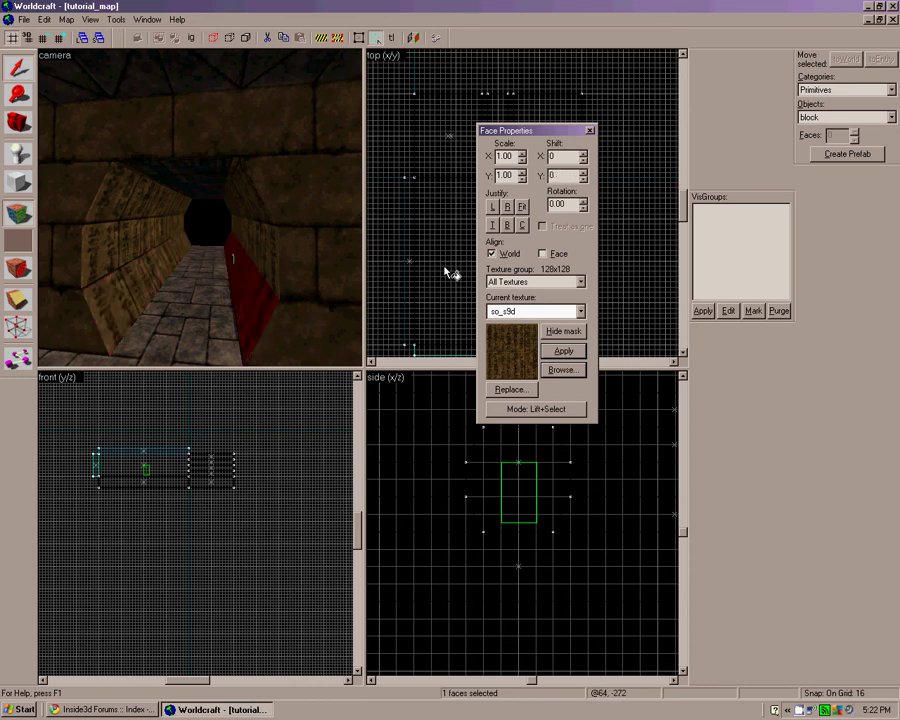
pyautogui.click(584, 181)
pyautogui.click(584, 181)
pyautogui.click(584, 181)
pyautogui.hotkey('shift', 's')
pyautogui.press('Left')
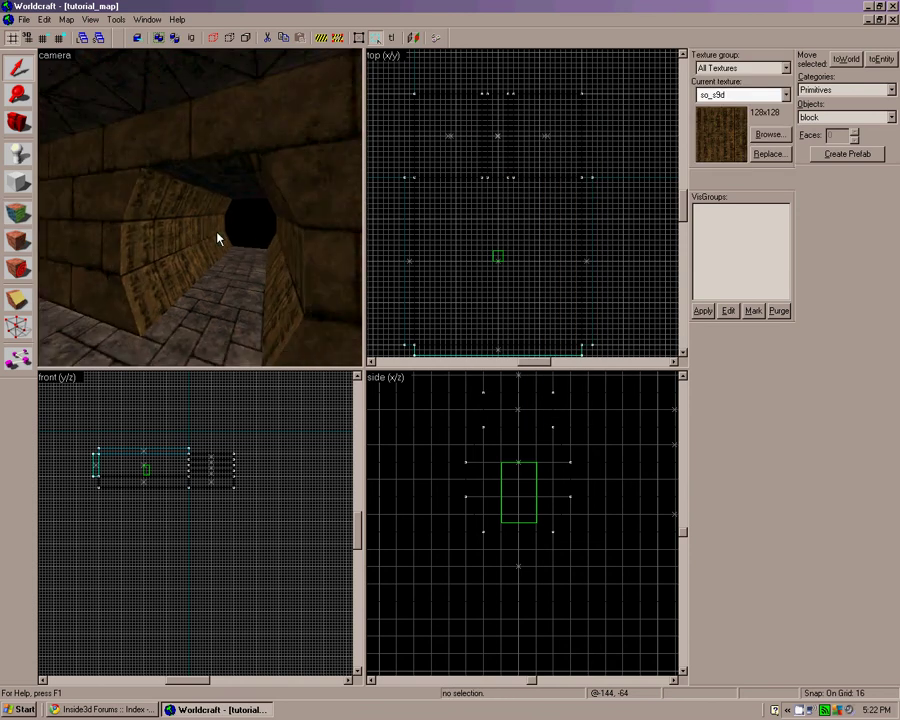
# - Choose the so_v64_r texture and apply it to the vertical middle face of the corridor's west wall
pyautogui.click(757, 135)
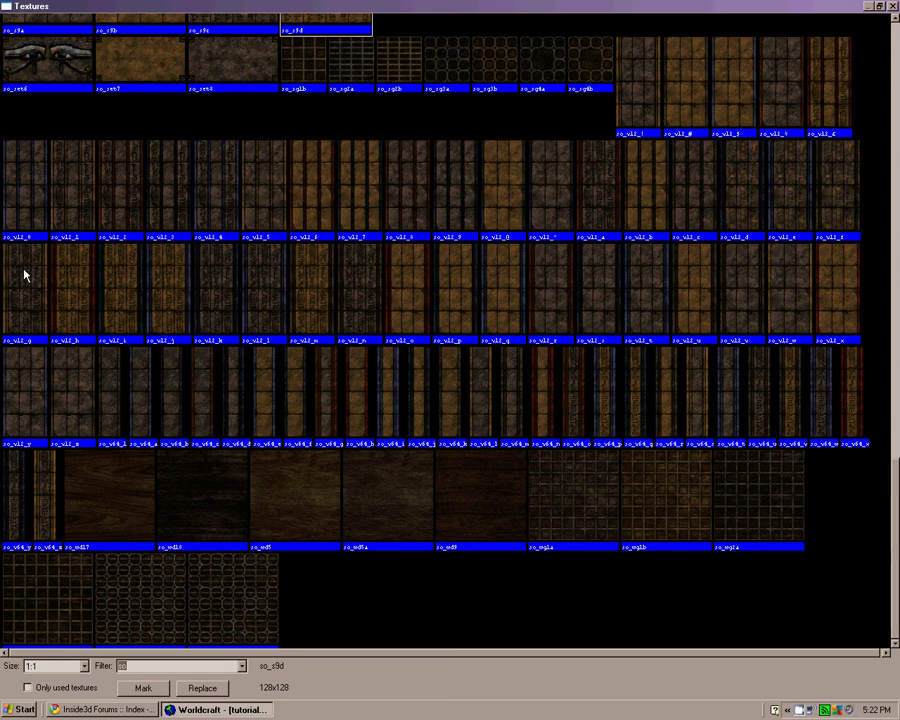
pyautogui.doubleClick(670, 402)
pyautogui.click(19, 238)
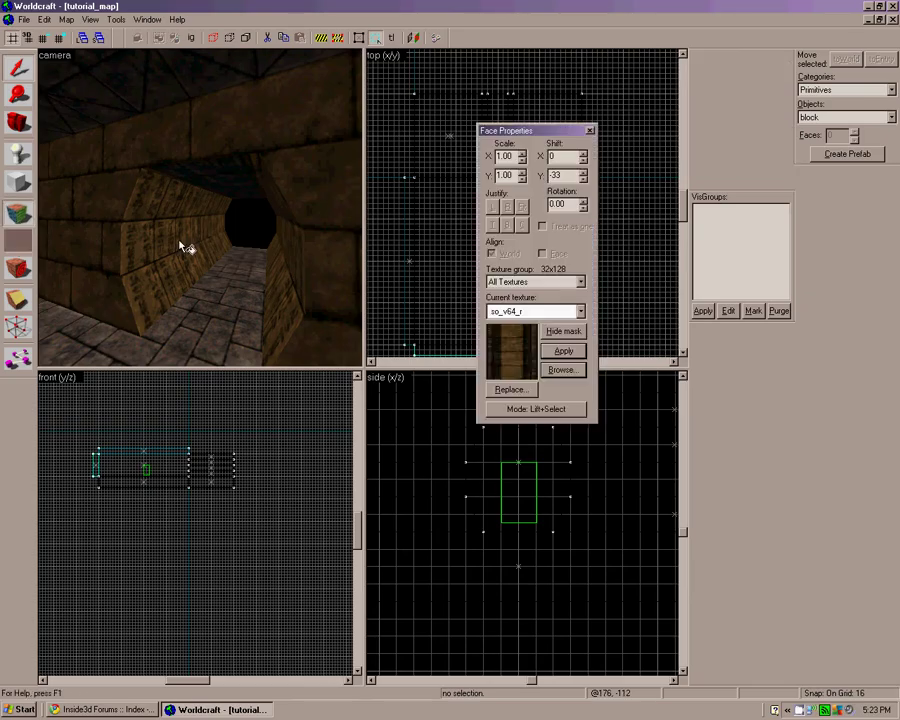
pyautogui.press('Up')
pyautogui.press('Up')
pyautogui.press('Up')
pyautogui.press('Up')
pyautogui.press('Up')
pyautogui.press('Up')
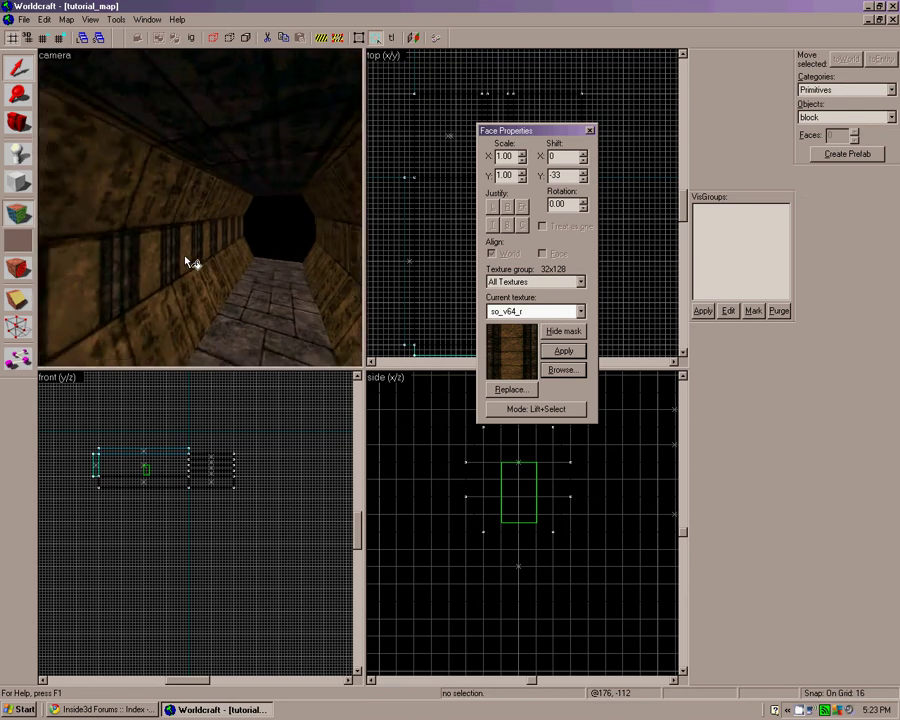
# - Apply the so_v64_r texture to the vertical middle face of the corridor's east wall
pyautogui.press('Left')
pyautogui.press('Left')
pyautogui.press('Left')
pyautogui.press('Left')
pyautogui.press('Left')
pyautogui.press('Left')
pyautogui.press('Left')
pyautogui.press('Left')
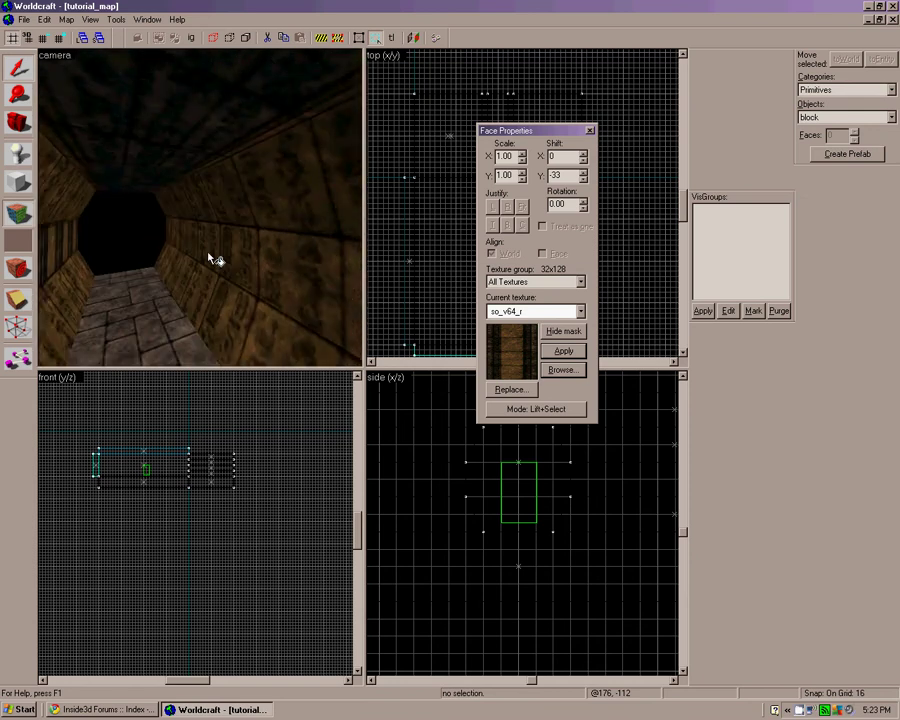
# - Set the texture rotation to 90 on the west wall's vertical middle face and close the face properties
pyautogui.press('Right')
pyautogui.press('Right')
pyautogui.press('Right')
pyautogui.press('Right')
pyautogui.press('Right')
pyautogui.press('Right')
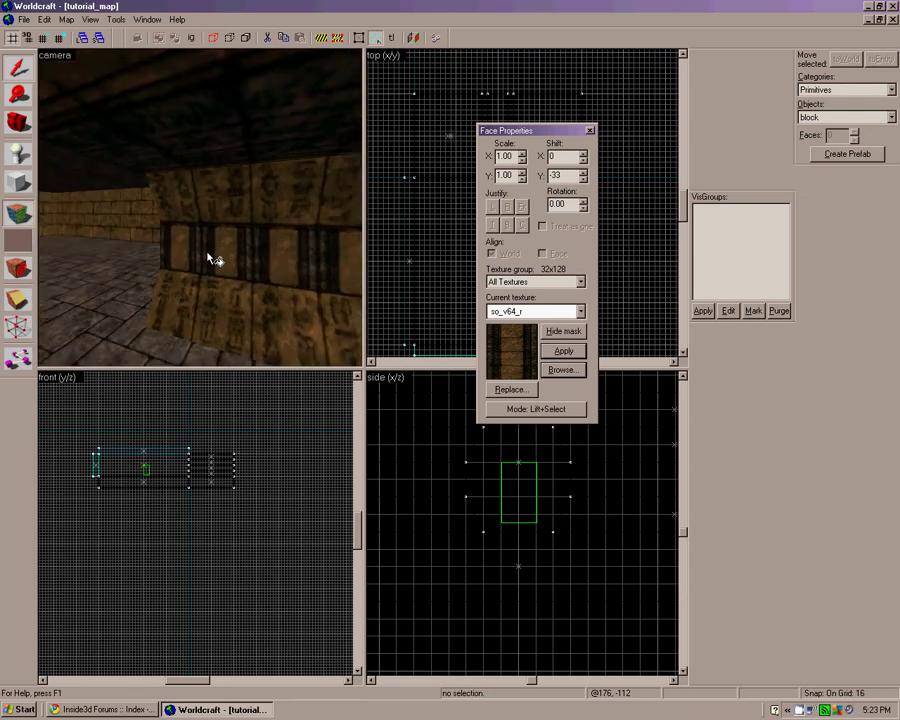
pyautogui.press('Down')
pyautogui.click(211, 259)
pyautogui.press('Up')
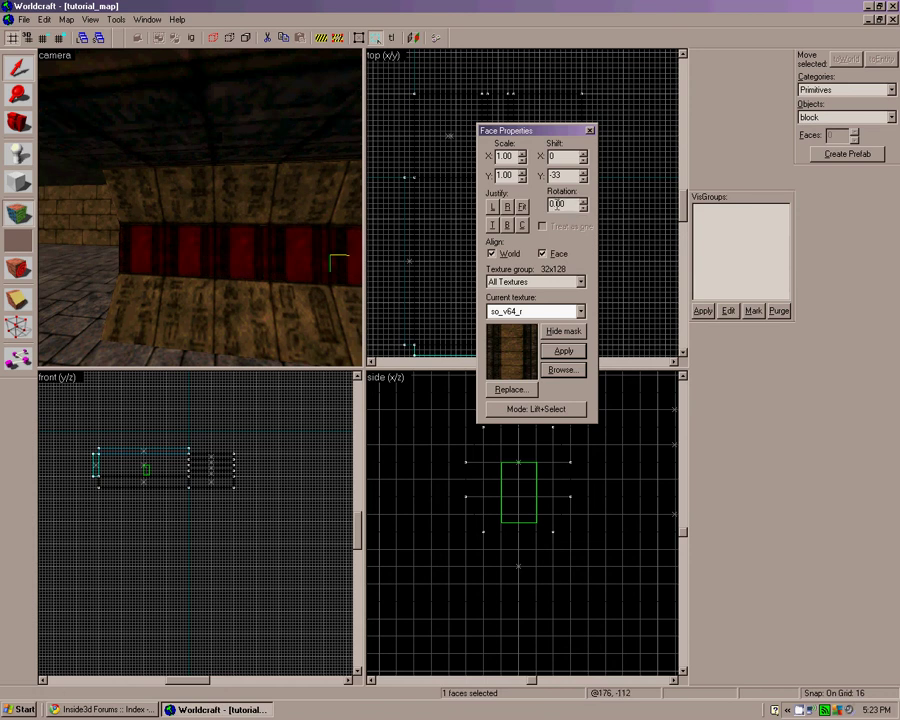
pyautogui.write('90')
pyautogui.click(566, 352)
pyautogui.click(584, 209)
pyautogui.click(584, 209)
pyautogui.click(584, 209)
pyautogui.write('90')
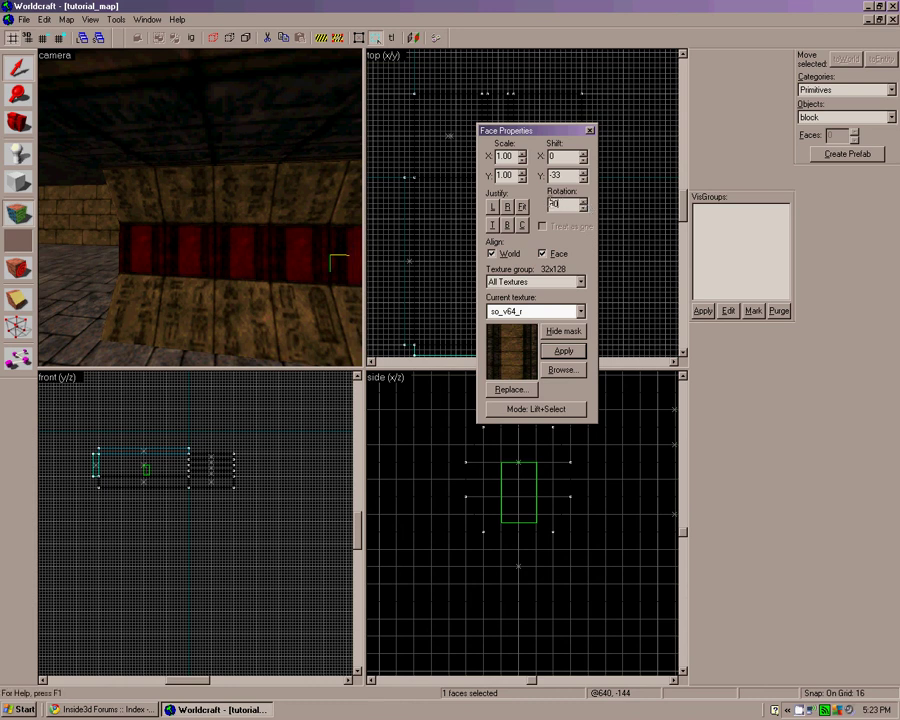
pyautogui.click(564, 352)
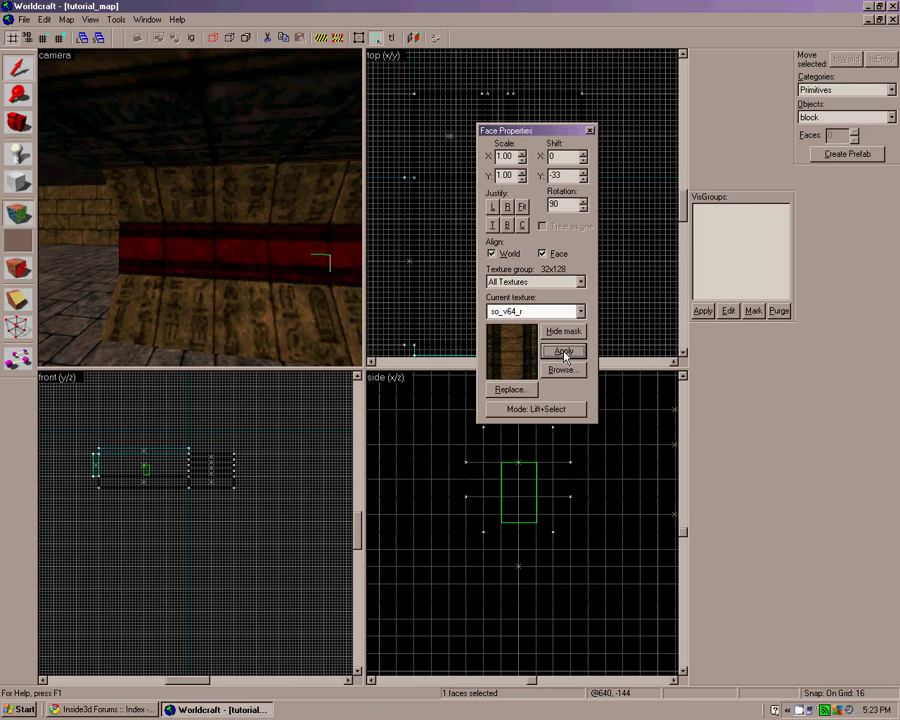
pyautogui.click(589, 131)
# - Move the camera through the corridor and room to examine the wall textures from several angles
pyautogui.press('Right')
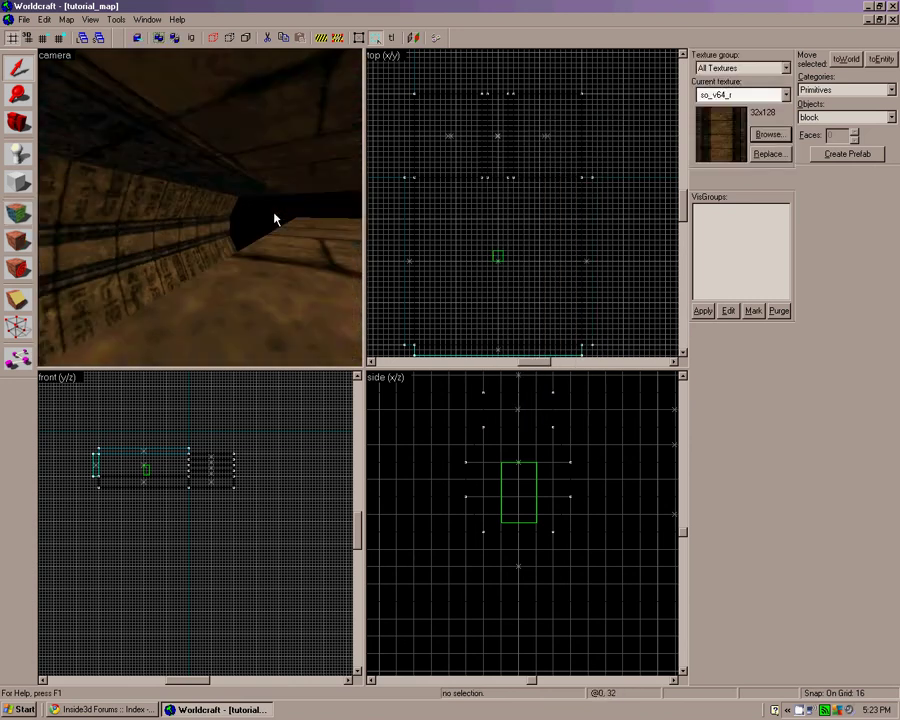
pyautogui.press('Right')
pyautogui.press('Up')
pyautogui.press('Left')
pyautogui.press('d')
pyautogui.press('c')
pyautogui.press('Left')
pyautogui.press('d')
pyautogui.press('c')
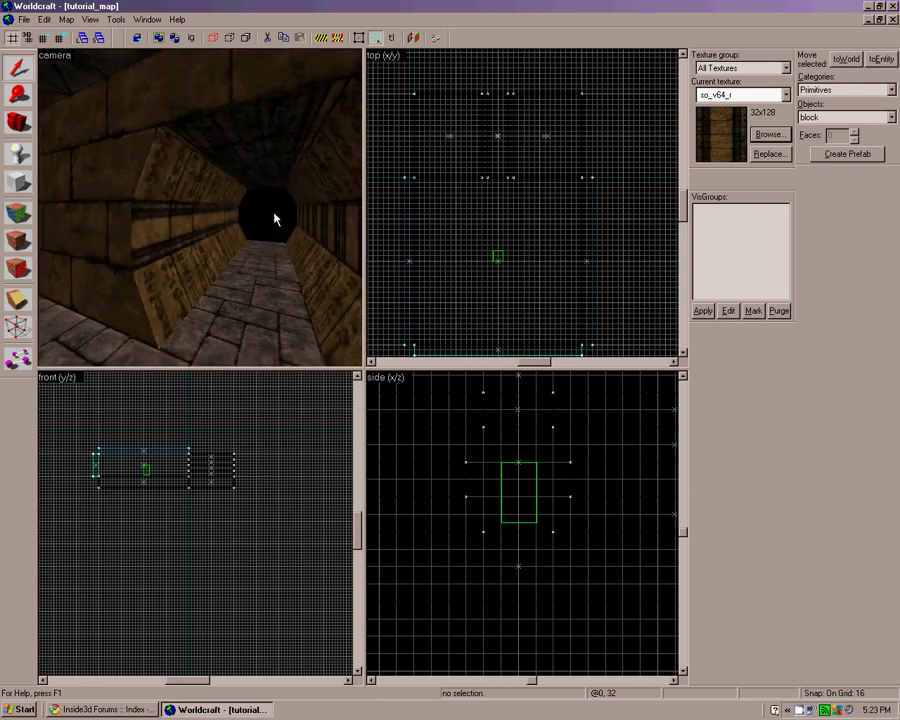
pyautogui.press('Left')
pyautogui.press('Right')
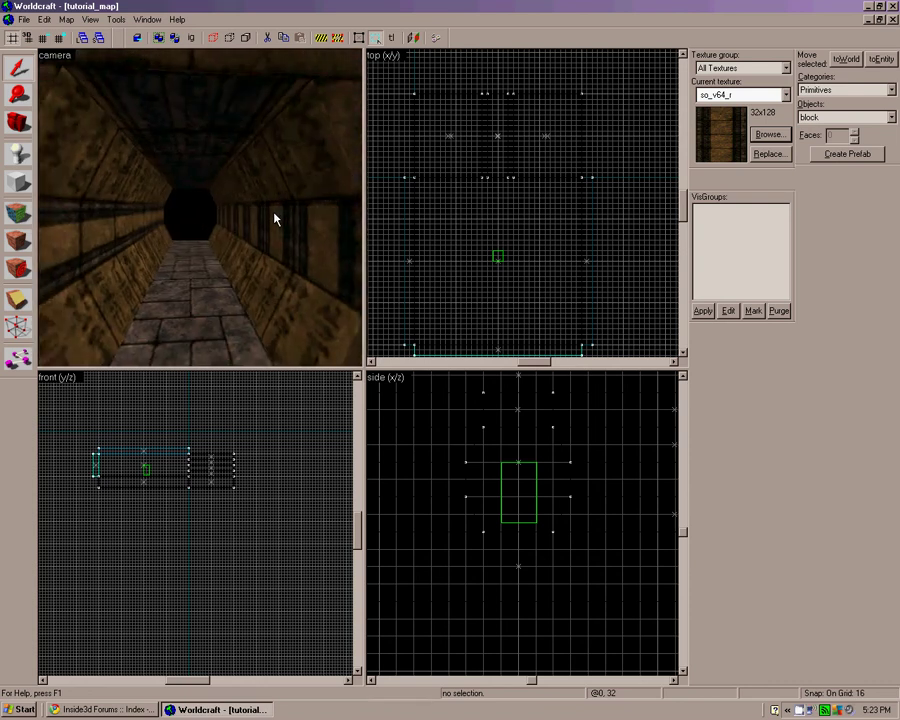
pyautogui.press('Right')
pyautogui.press('Left')
pyautogui.press('Up')
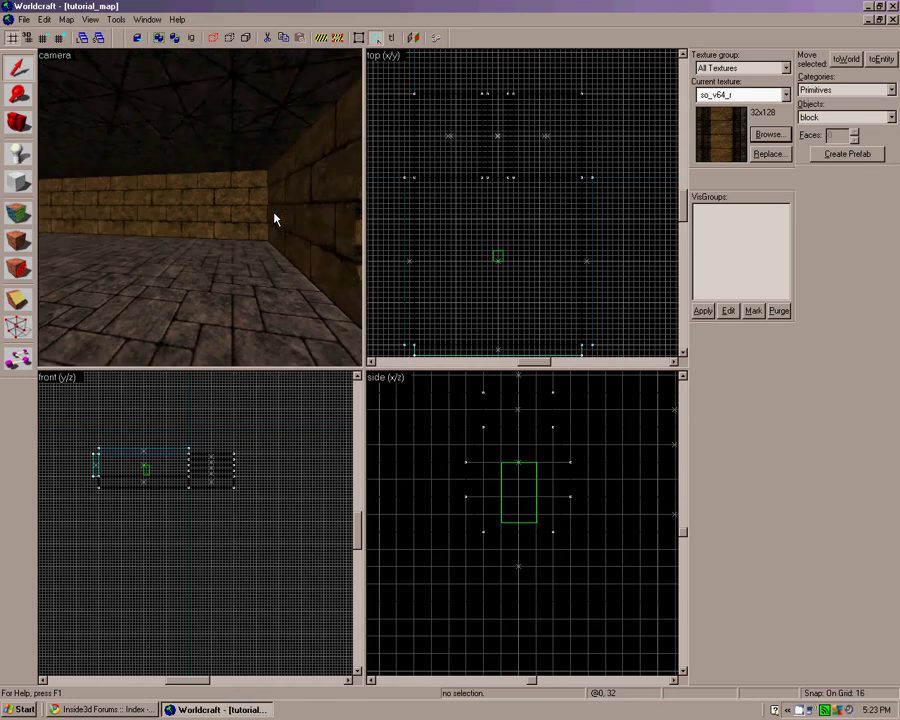
pyautogui.press('Left')
pyautogui.press('Right')
pyautogui.press('Left')
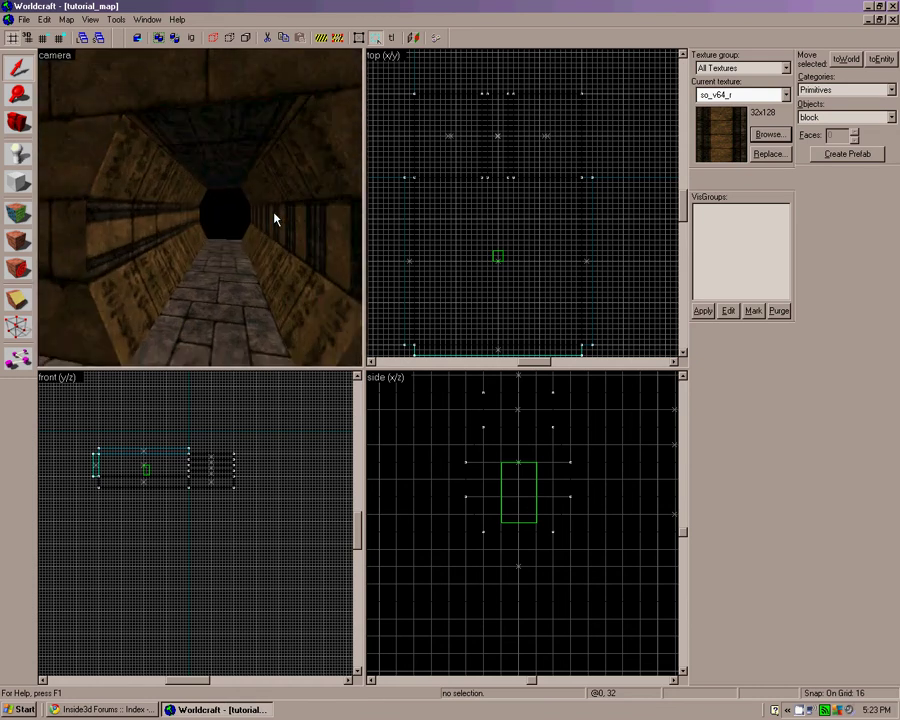
# - Lift the rotated so_v64_r texture from the west wall's middle face and apply it to the east wall's middle face
pyautogui.click(18, 240)
pyautogui.click(155, 232)
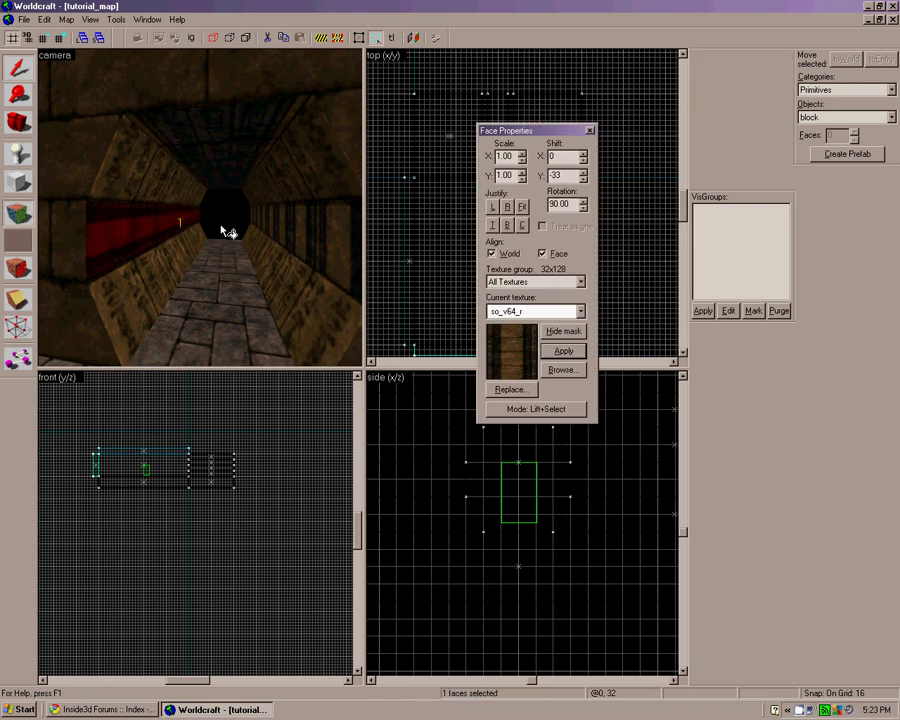
pyautogui.press('Right')
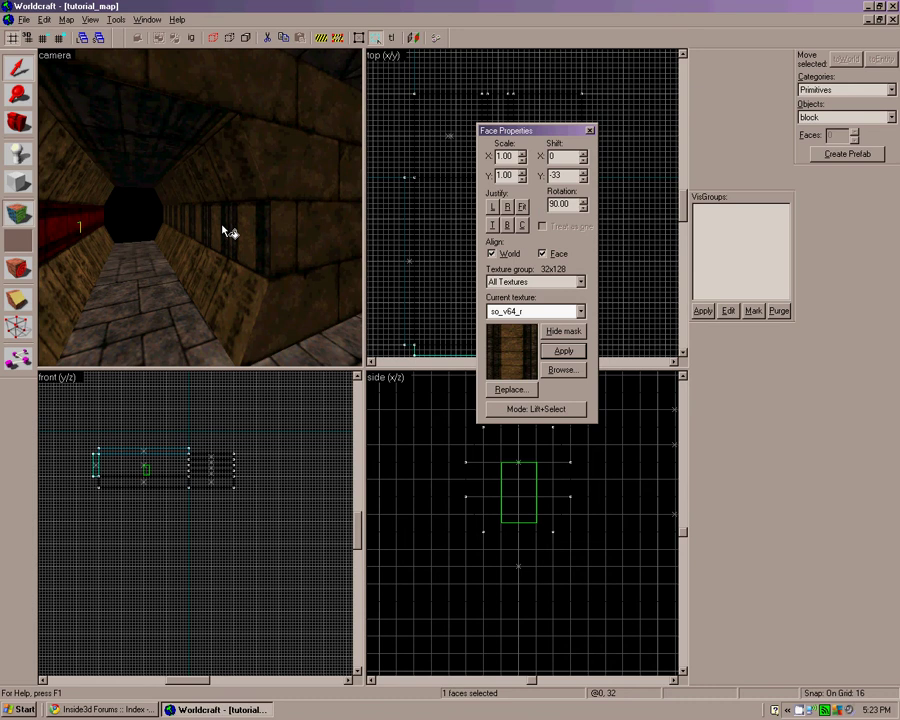
pyautogui.rightClick(228, 232)
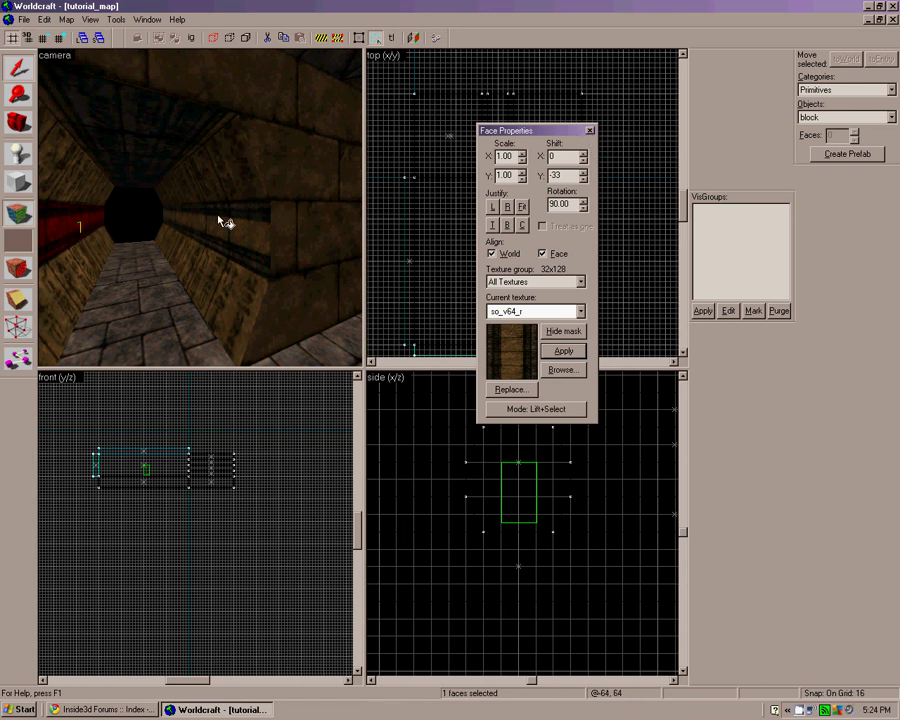
pyautogui.press('Left')
pyautogui.press('Right')
pyautogui.press('pagedown')
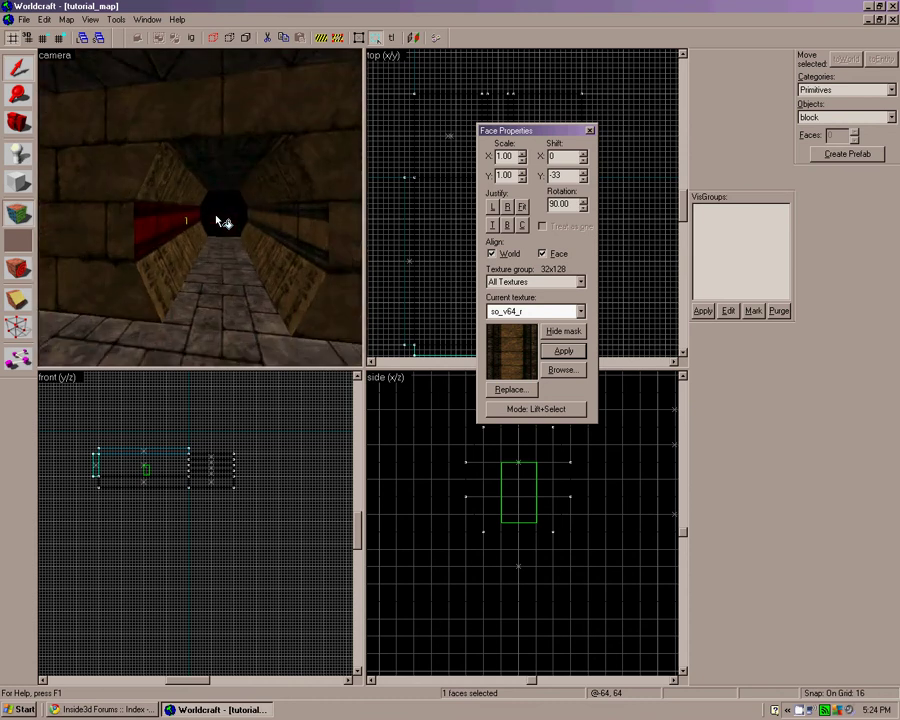
pyautogui.press('Up')
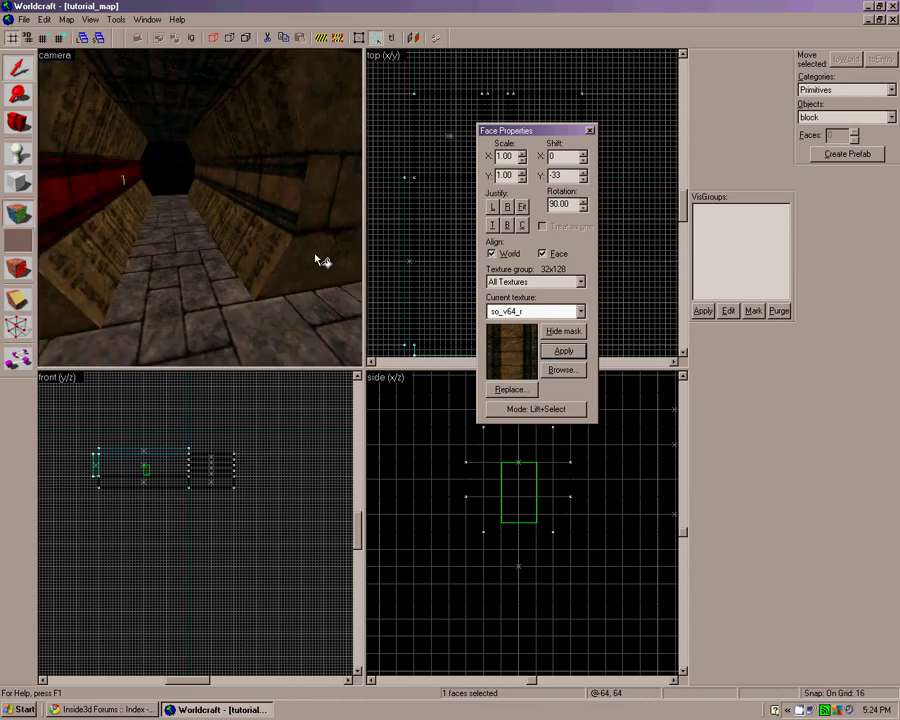
pyautogui.click(590, 131)
# - Browse the textures and choose so_s2c as the current texture
pyautogui.click(766, 134)
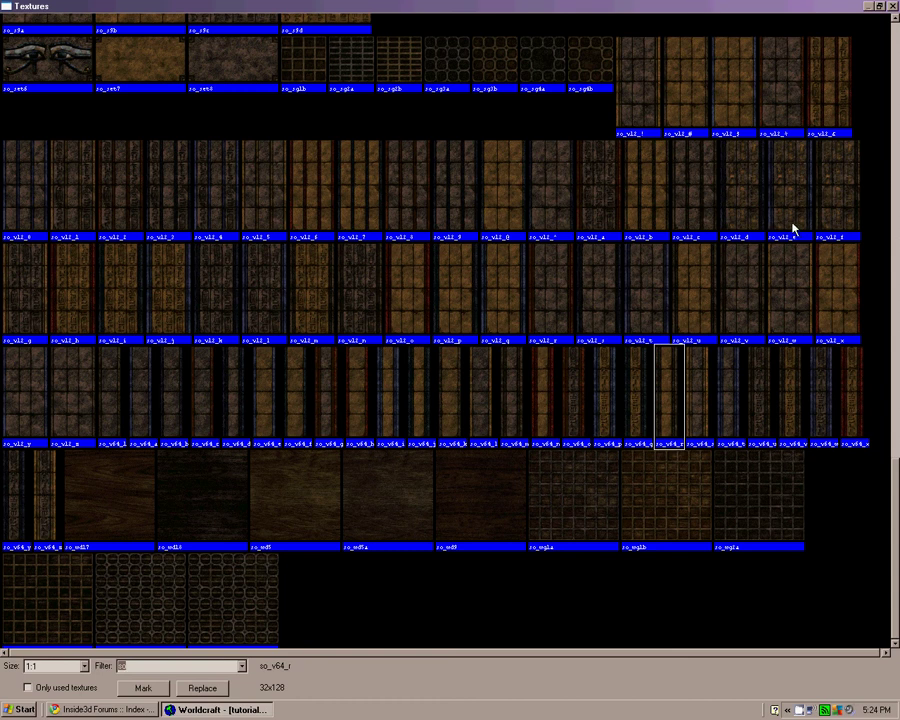
pyautogui.moveTo(893, 484); pyautogui.dragTo(885, 305)
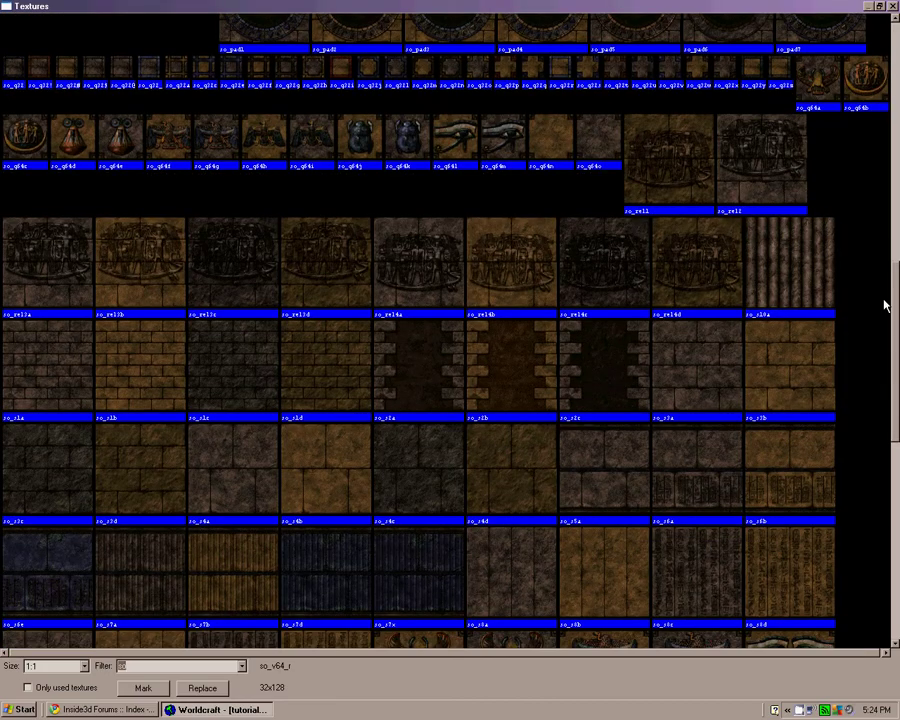
pyautogui.doubleClick(635, 378)
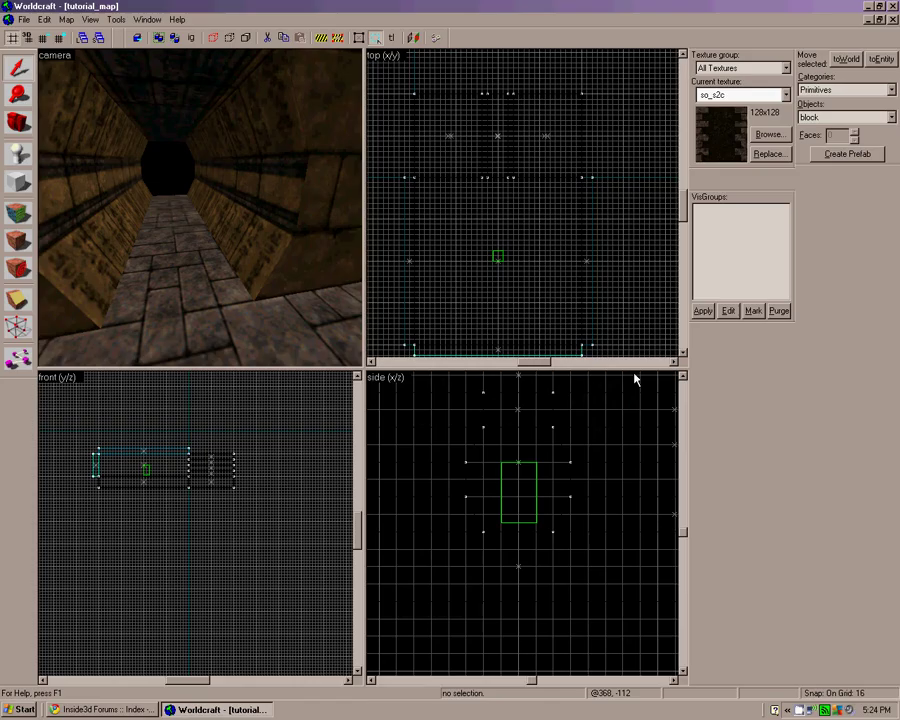
# - Apply so_s2c to the corridor floor face, set its texture rotation to 0, and close the face properties
pyautogui.click(16, 240)
pyautogui.click(200, 262)
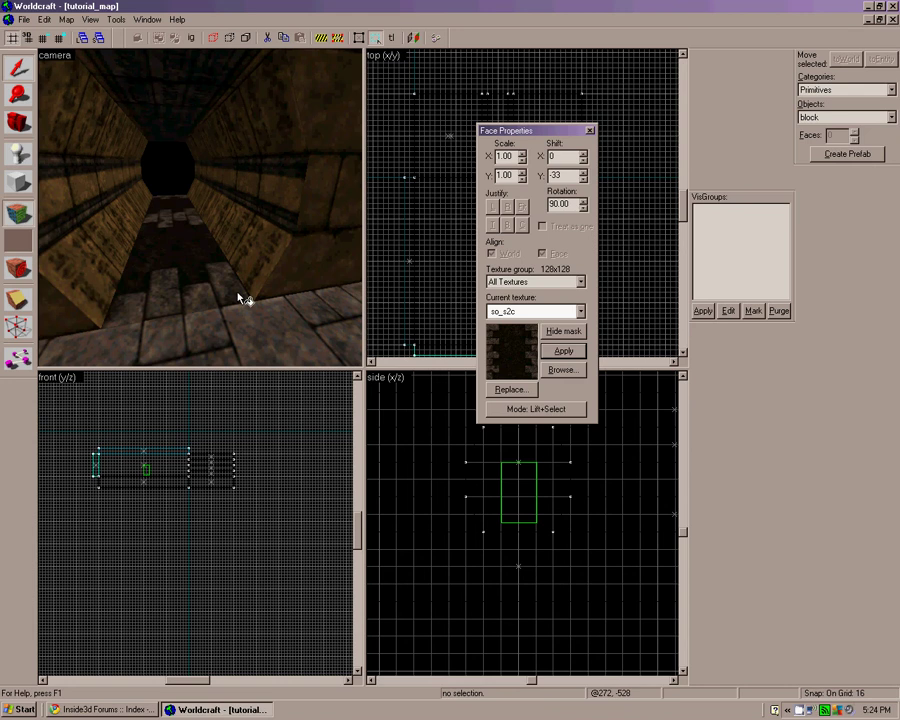
pyautogui.click(203, 279)
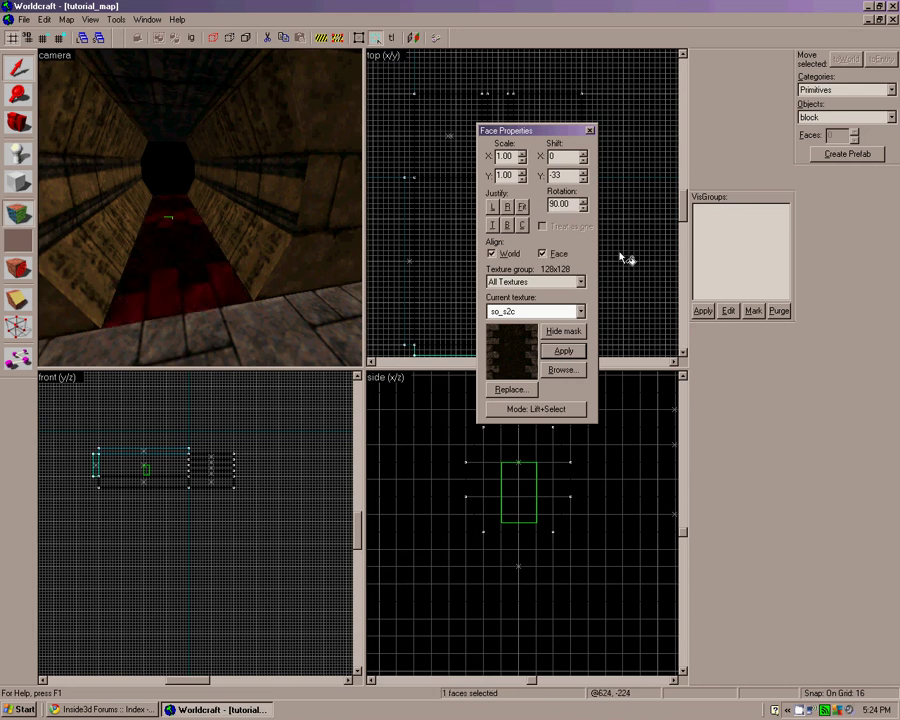
pyautogui.moveTo(559, 204); pyautogui.dragTo(548, 207)
pyautogui.press('Delete')
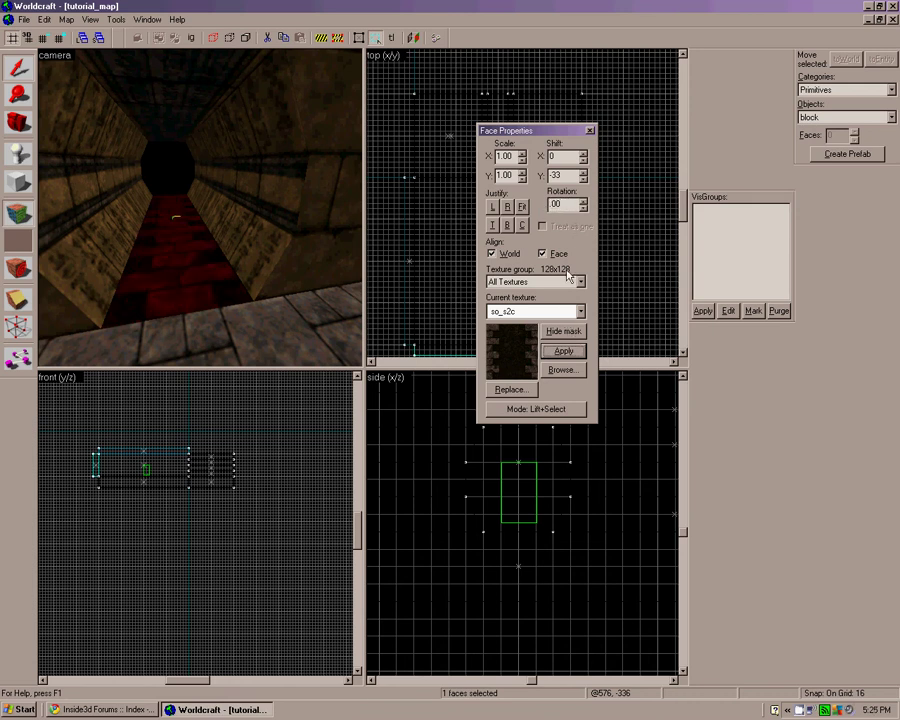
pyautogui.click(590, 131)
# - Move the camera around the room and corridor to examine the alignment of the floor texture
pyautogui.press('Down')
pyautogui.press('Down')
pyautogui.press('Down')
pyautogui.press('Down')
pyautogui.press('Down')
pyautogui.press('Down')
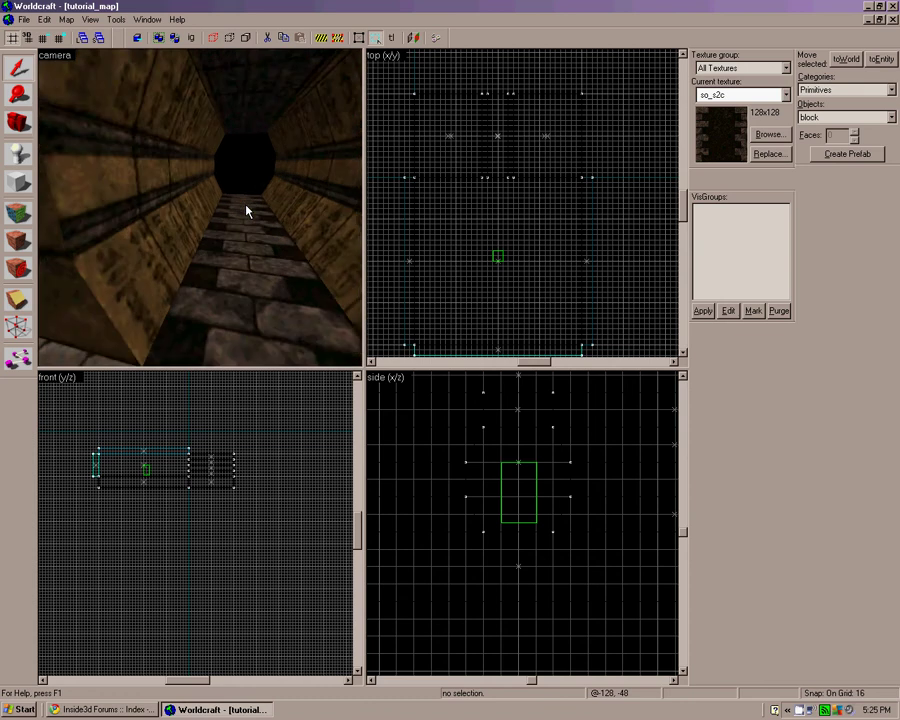
pyautogui.press('Up')
pyautogui.press('Up')
pyautogui.press('Up')
pyautogui.press('Up')
pyautogui.press('Up')
pyautogui.press('Up')
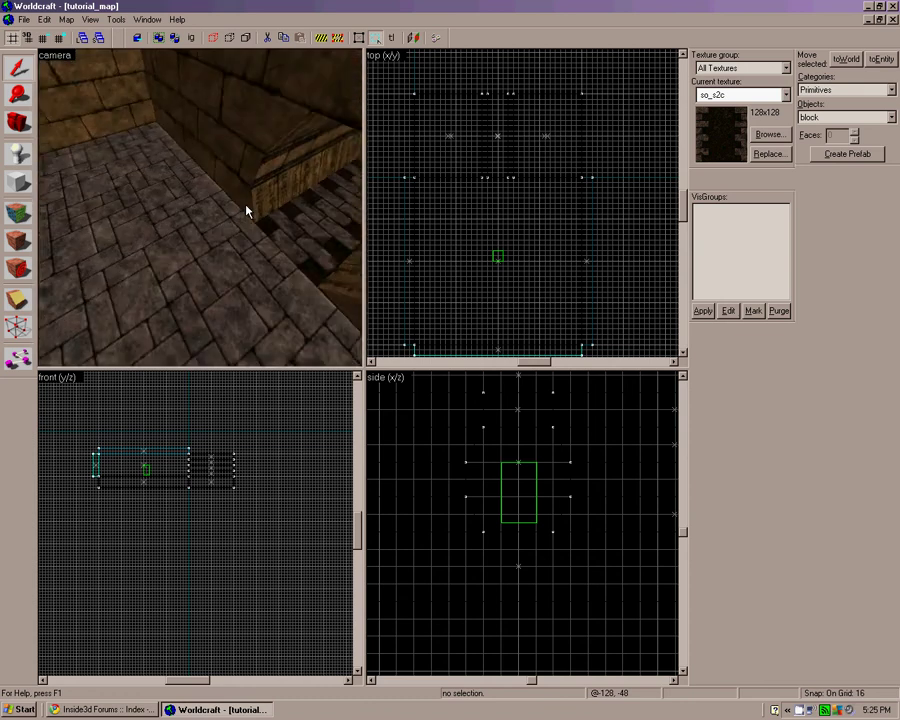
pyautogui.press('Up')
pyautogui.press('Up')
pyautogui.press('Up')
pyautogui.press('Up')
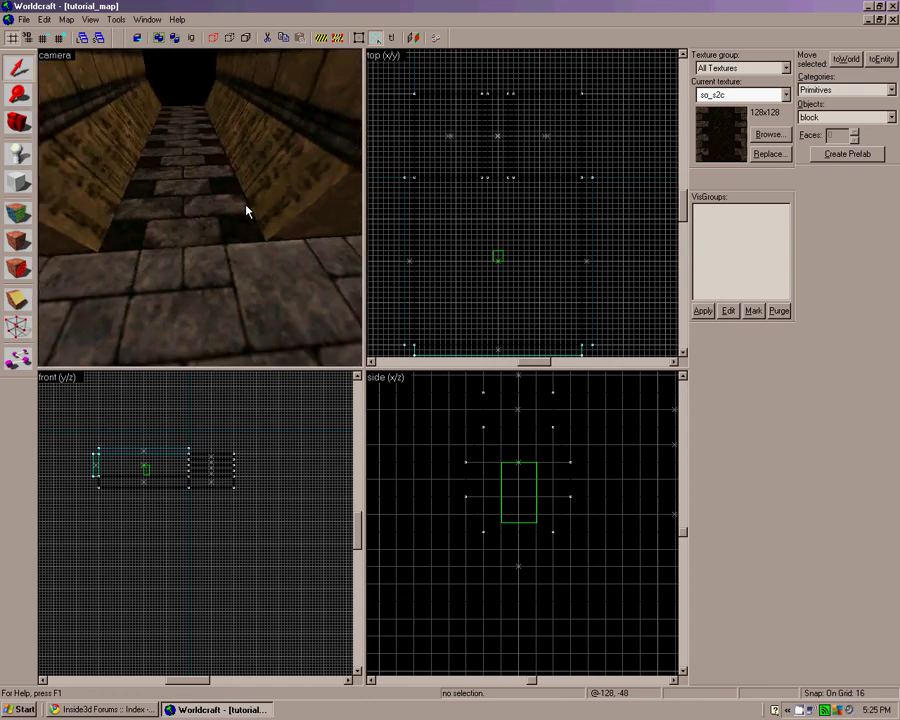
# - Select the corridor floor face and set its texture's Y shift to 0
pyautogui.hotkey('shift', 'a')
pyautogui.click(245, 213)
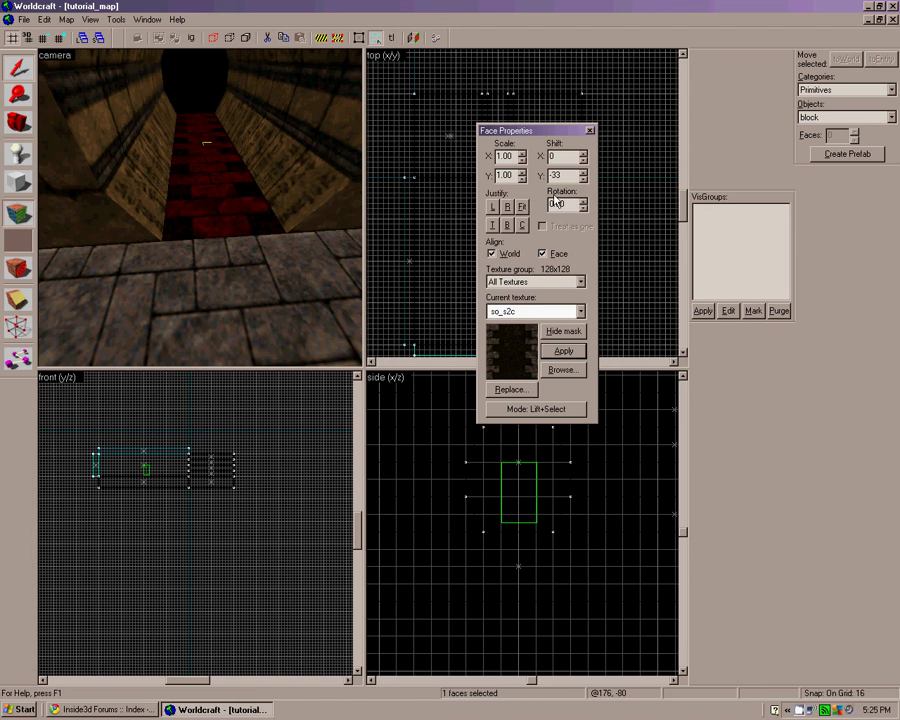
pyautogui.click(562, 352)
pyautogui.moveTo(565, 177); pyautogui.dragTo(552, 176)
pyautogui.write('34')
pyautogui.click(583, 179)
pyautogui.click(583, 179)
pyautogui.doubleClick(569, 176)
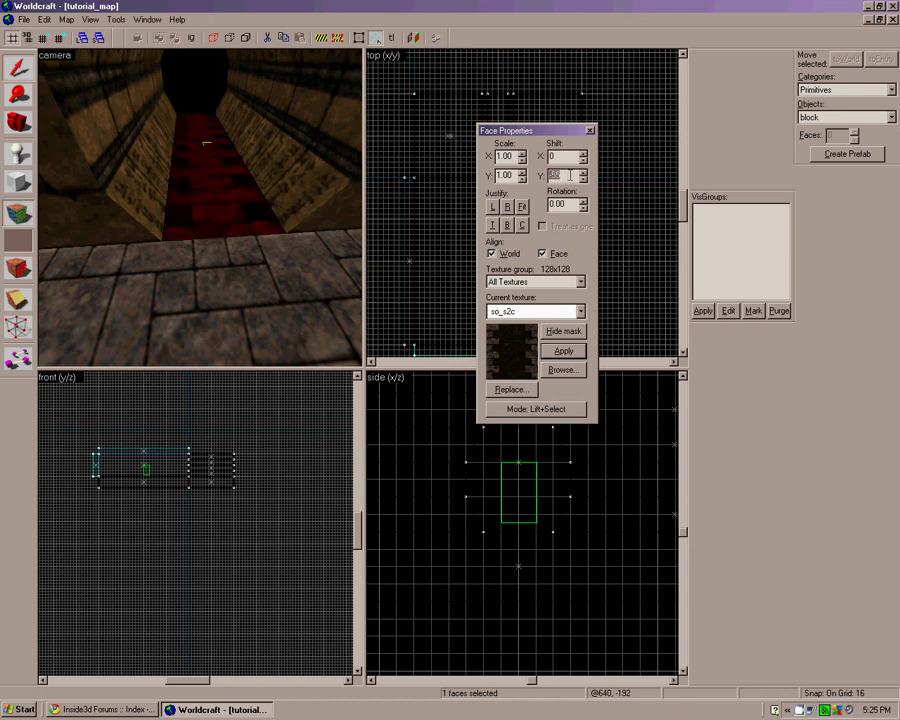
pyautogui.write('0')
# - Set the corridor floor texture's X shift to 37, close the face properties, and inspect the floor
pyautogui.click(562, 157)
pyautogui.click(584, 153)
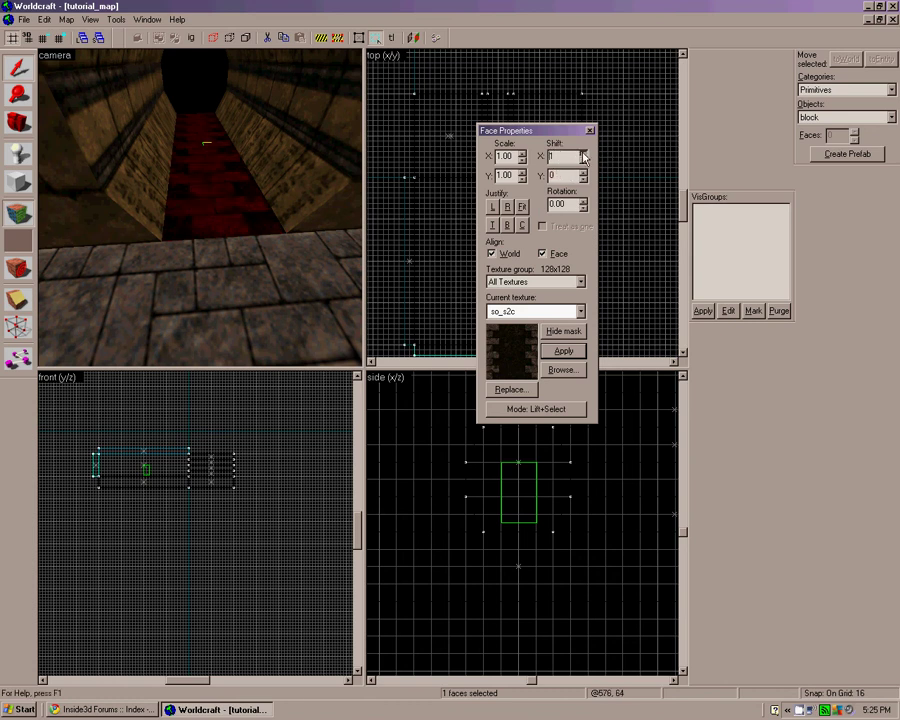
pyautogui.click(584, 153)
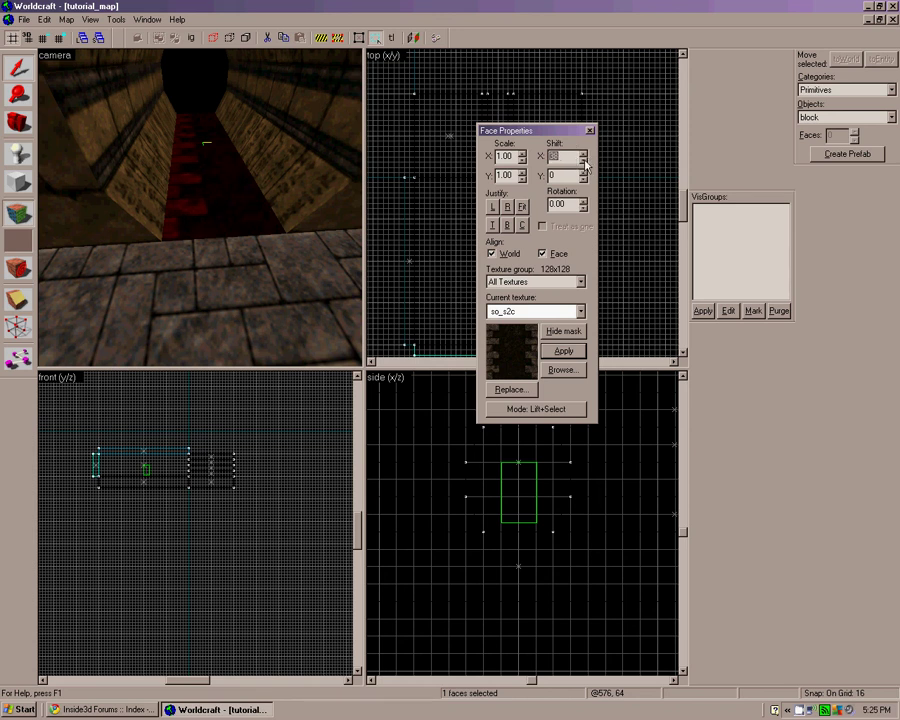
pyautogui.click(590, 130)
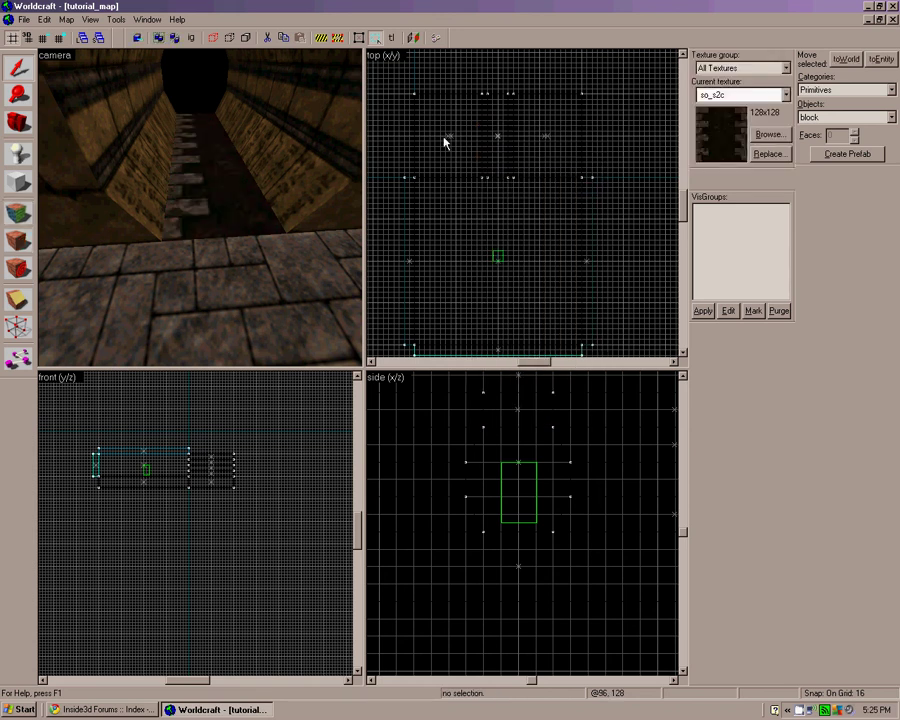
pyautogui.press('z')
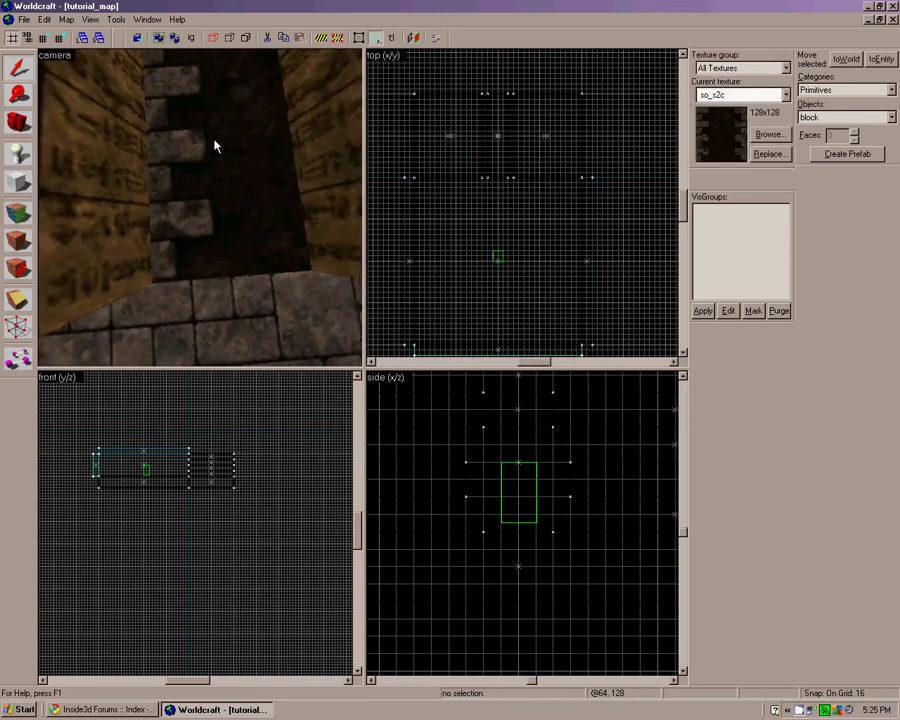
pyautogui.press('d')
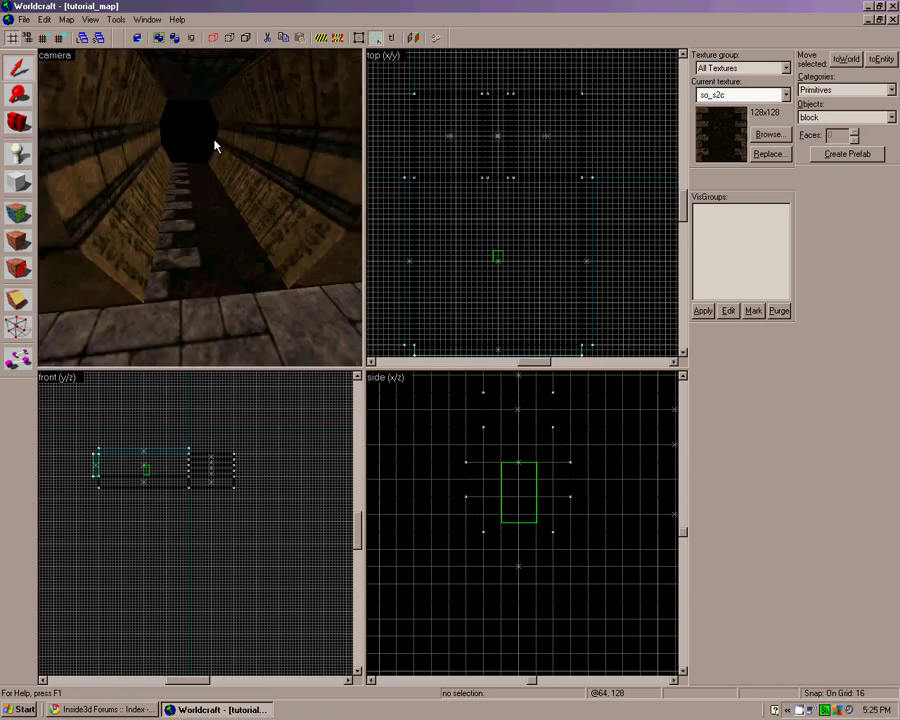
pyautogui.press('d')
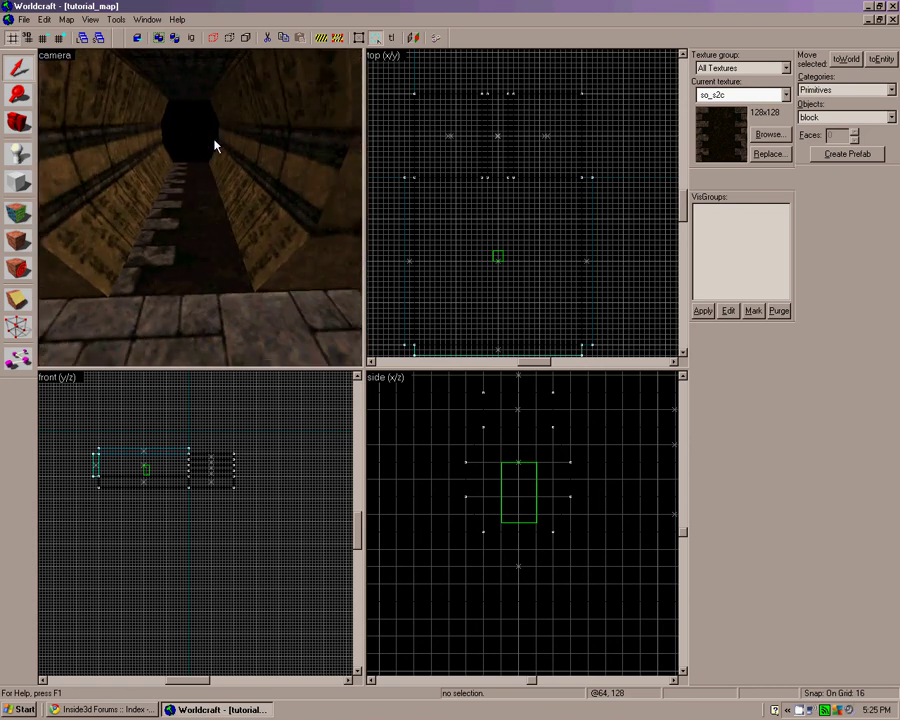
pyautogui.click(770, 134)
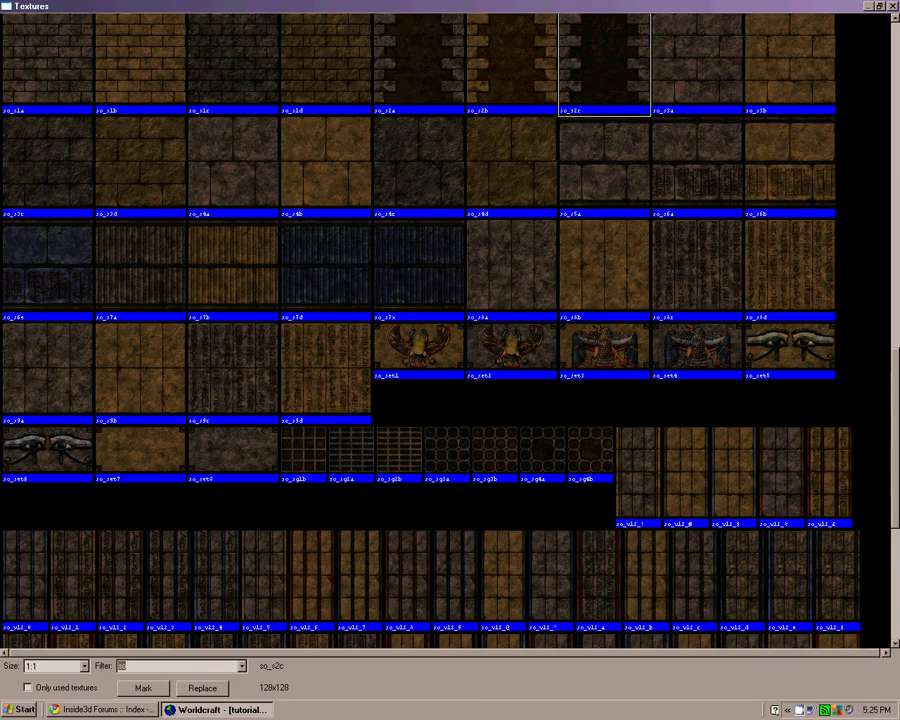
pyautogui.moveTo(895, 445); pyautogui.dragTo(899, 370)
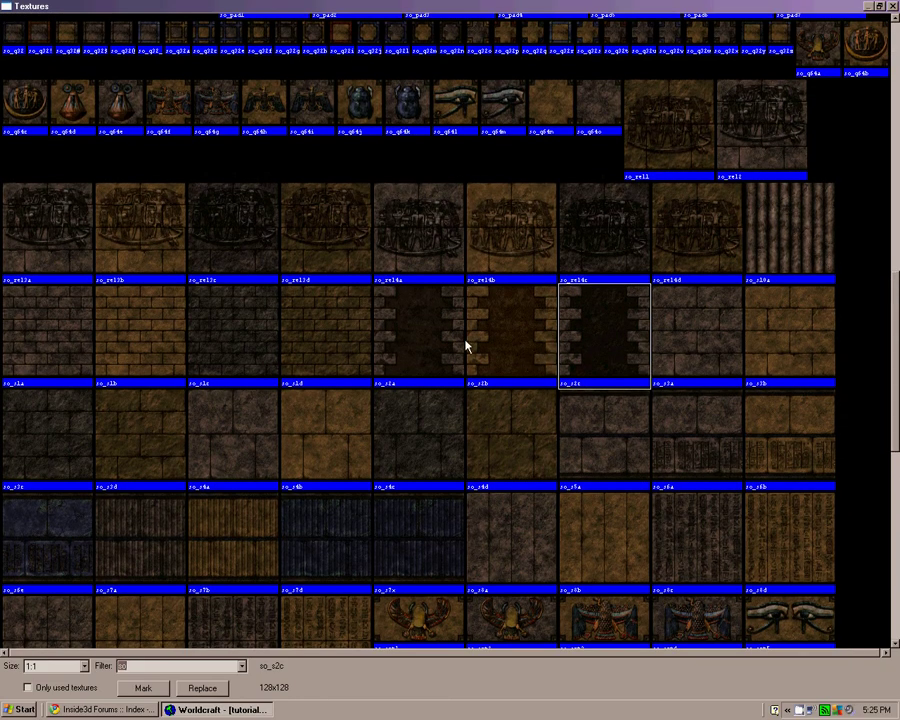
pyautogui.press('Escape')
# - Choose so_s2a as the current texture in the face properties and apply it to the corridor floor face
pyautogui.hotkey('shift', 'a')
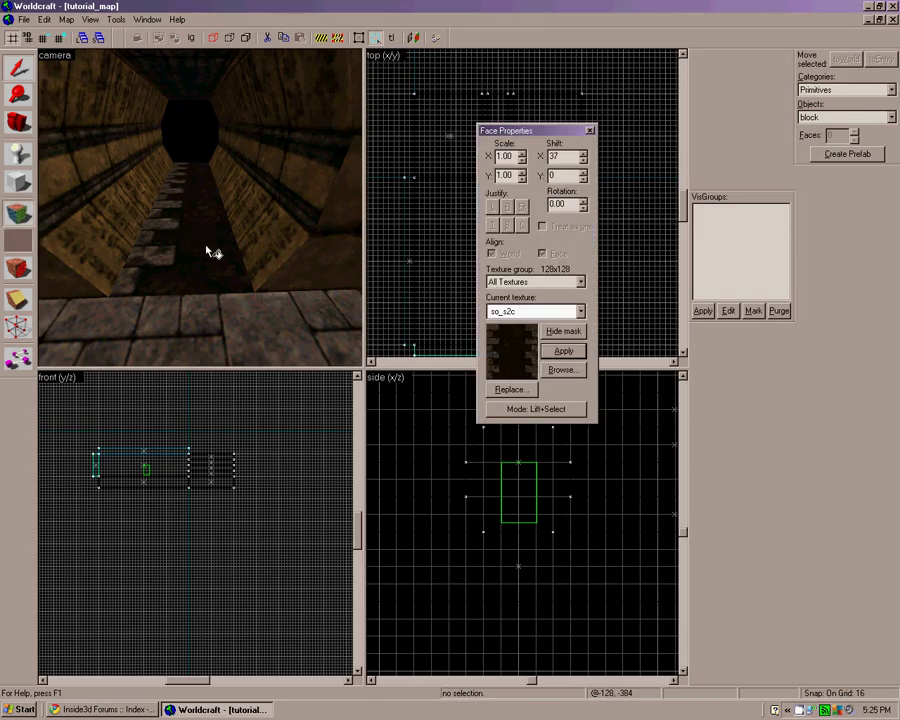
pyautogui.click(563, 370)
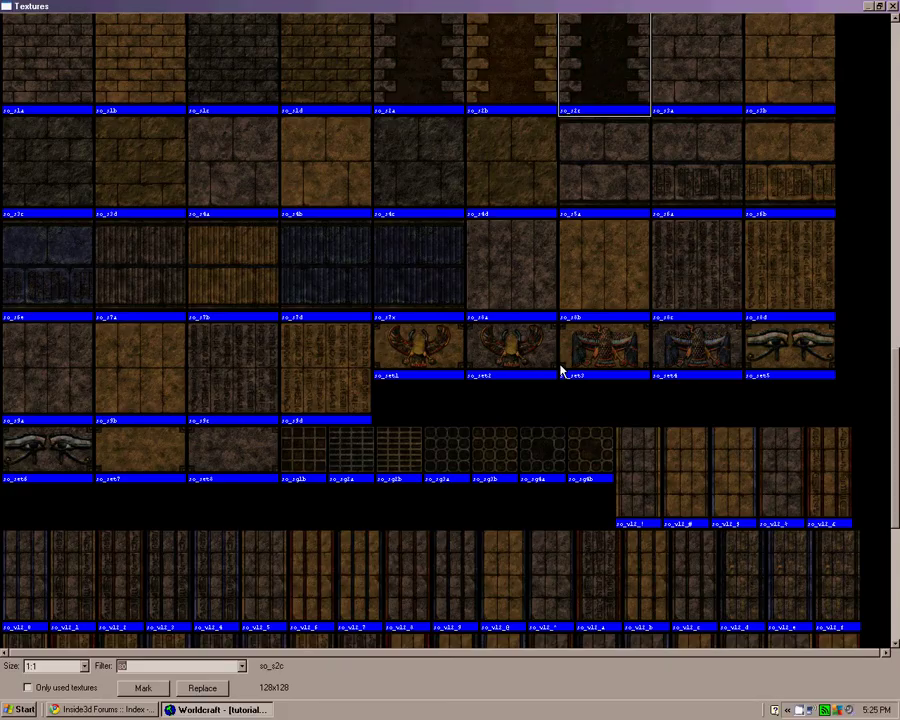
pyautogui.doubleClick(488, 110)
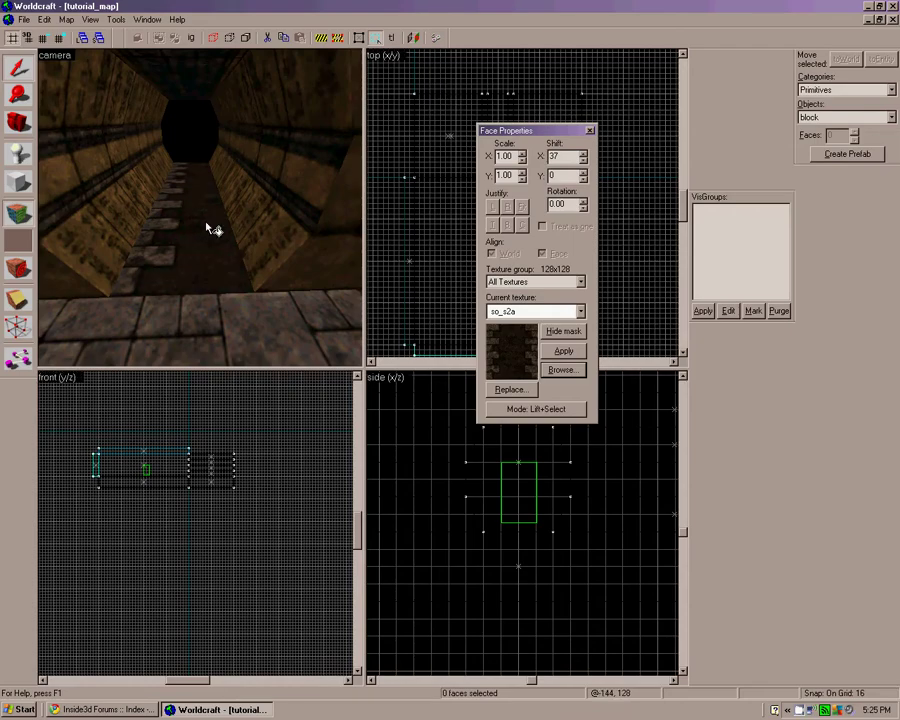
pyautogui.click(222, 254)
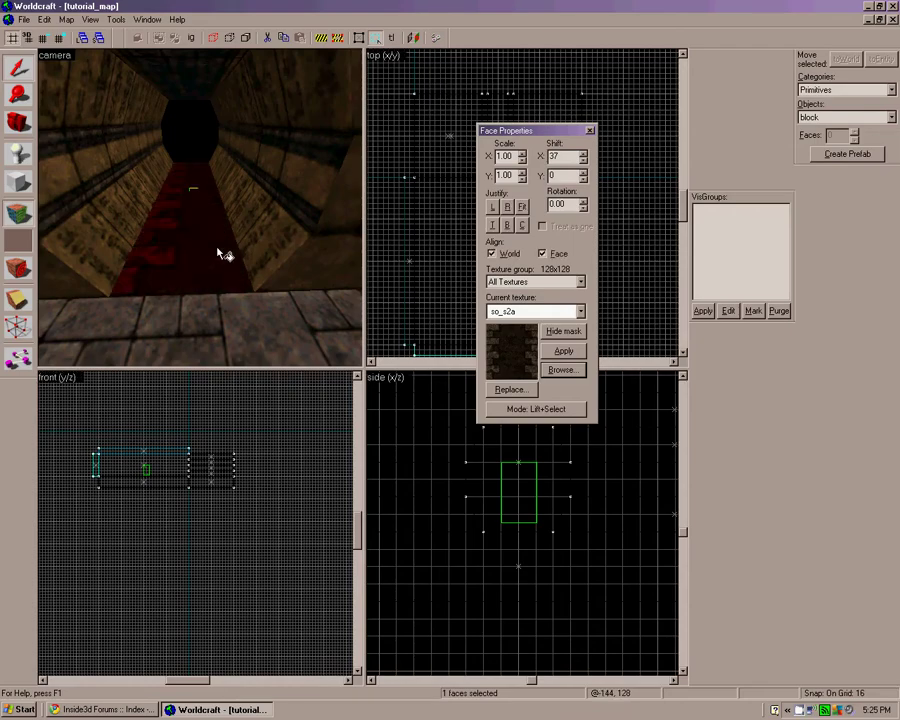
# - Fit the so_s2a texture to the whole corridor floor face and close the face properties
pyautogui.click(522, 207)
pyautogui.moveTo(253, 271); pyautogui.dragTo(258, 270)
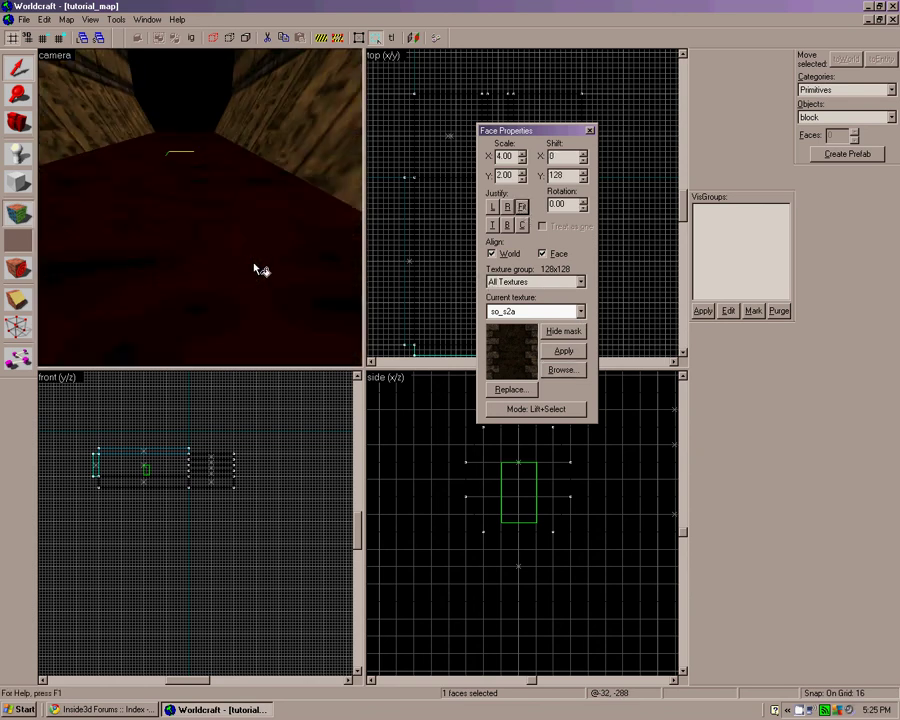
pyautogui.press('c')
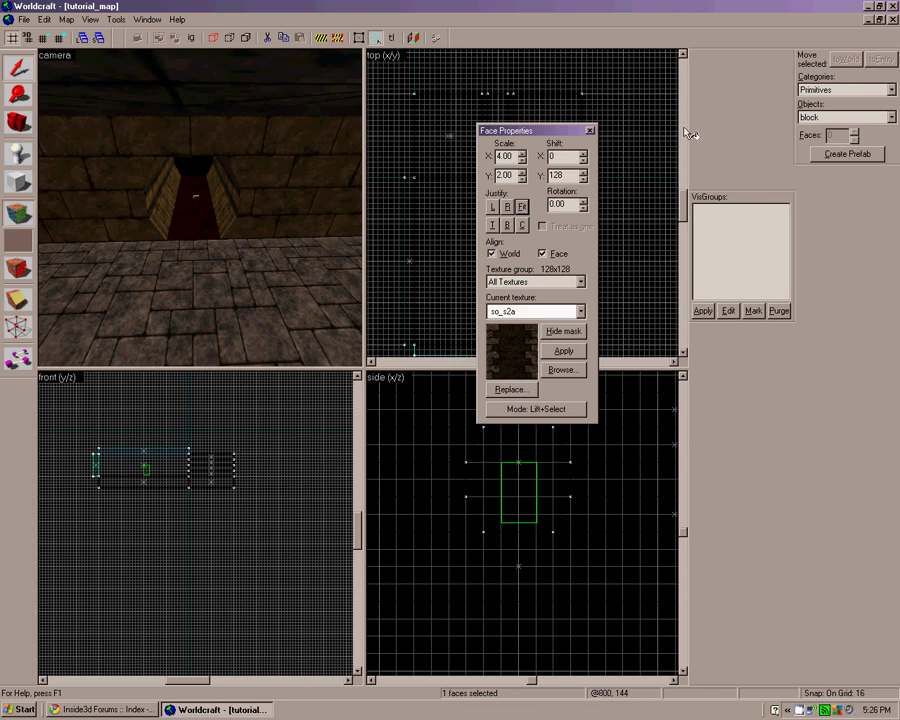
pyautogui.click(590, 131)
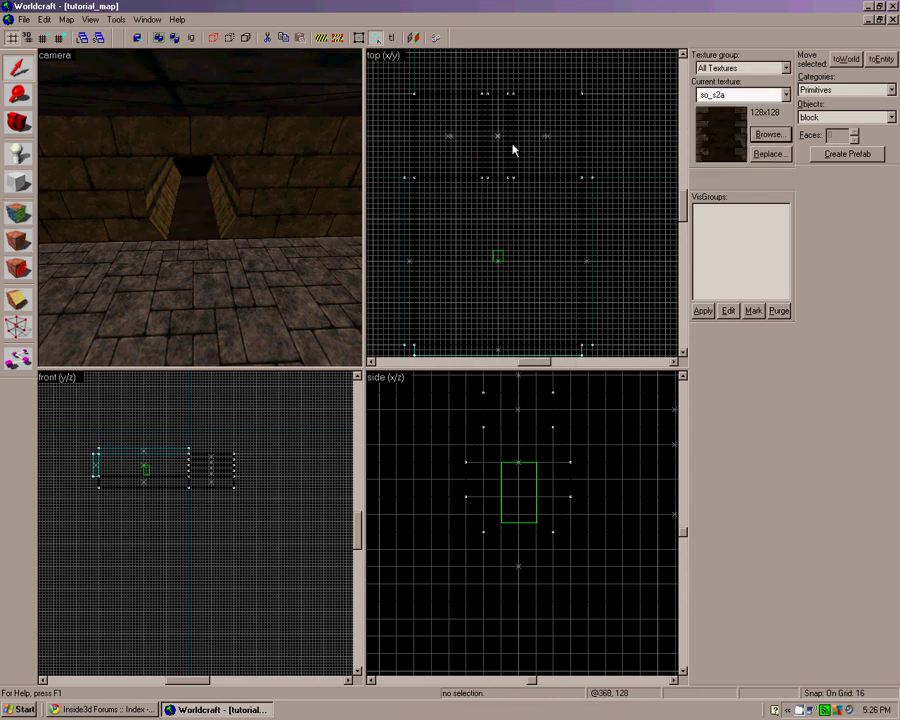
pyautogui.press('Up')
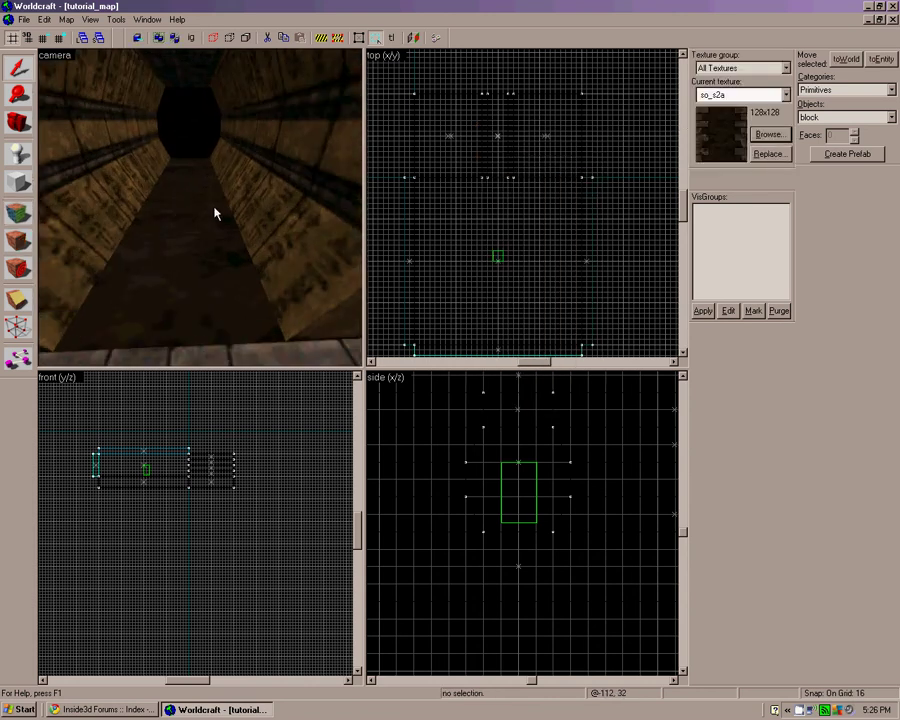
# - Split the corridor floor brush lengthwise along the west wall's base with the clipping tool, keeping both parts
pyautogui.click(173, 223)
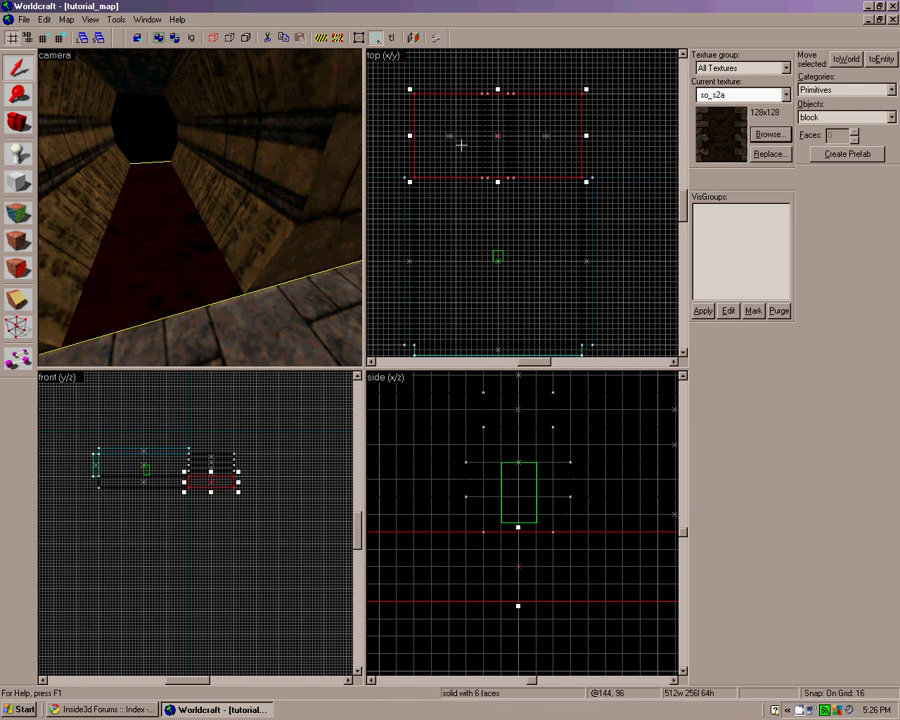
pyautogui.click(18, 300)
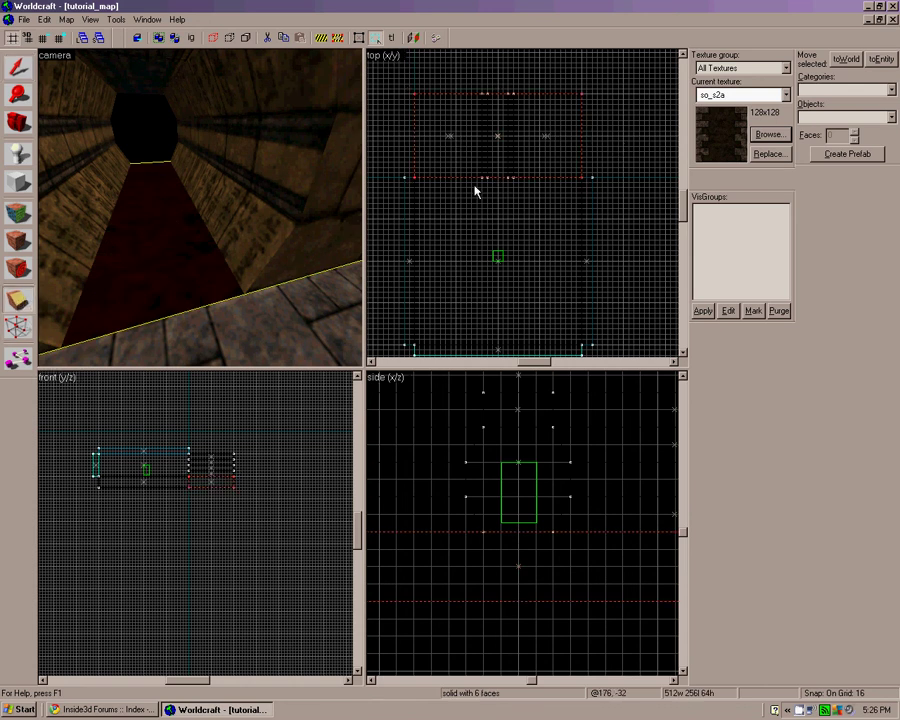
pyautogui.moveTo(489, 128); pyautogui.dragTo(489, 118)
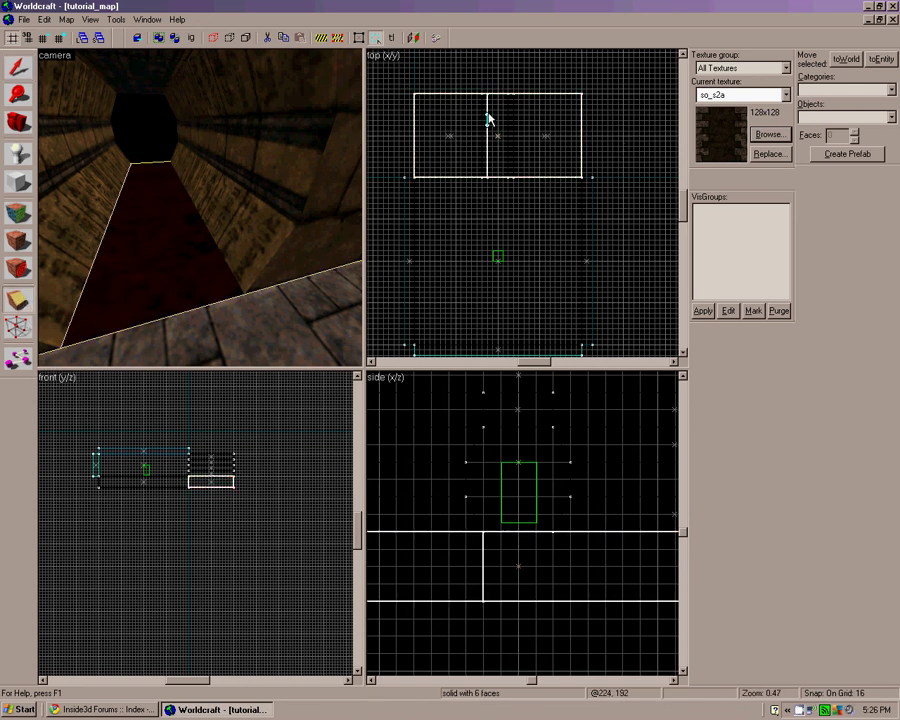
pyautogui.click(18, 300)
pyautogui.click(18, 300)
pyautogui.press('Return')
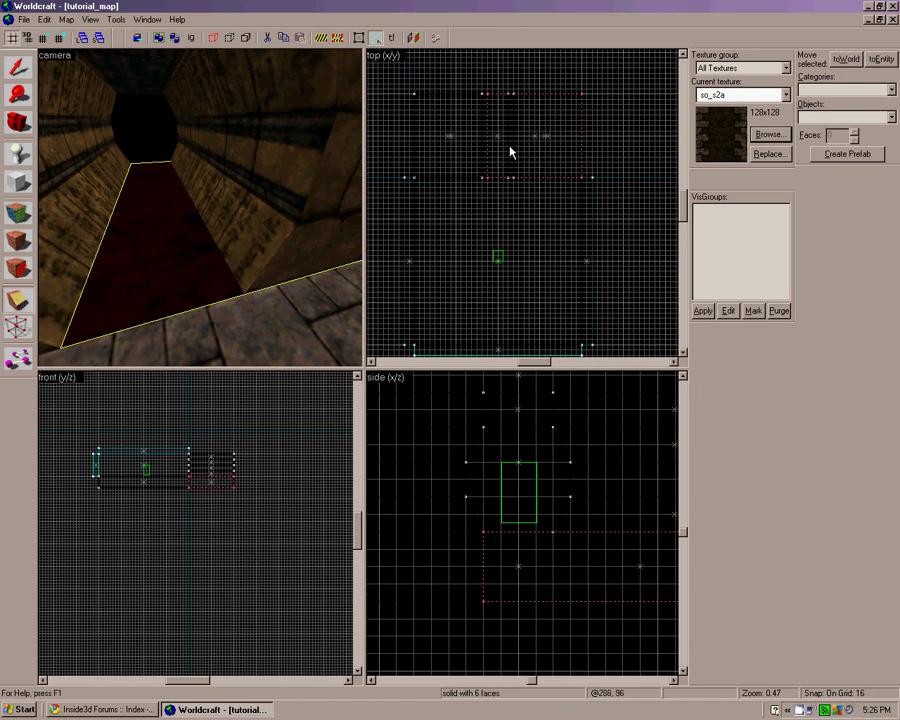
# - Clip the floor brush lengthwise along the east wall's base to form a middle strip 64 units wide
pyautogui.moveTo(506, 153); pyautogui.dragTo(507, 94)
pyautogui.click(19, 300)
pyautogui.click(19, 300)
pyautogui.click(19, 300)
# - Select the middle floor strip, fit the so_s2a texture to its faces, and pick its top face
pyautogui.click(17, 152)
pyautogui.click(165, 251)
pyautogui.click(19, 214)
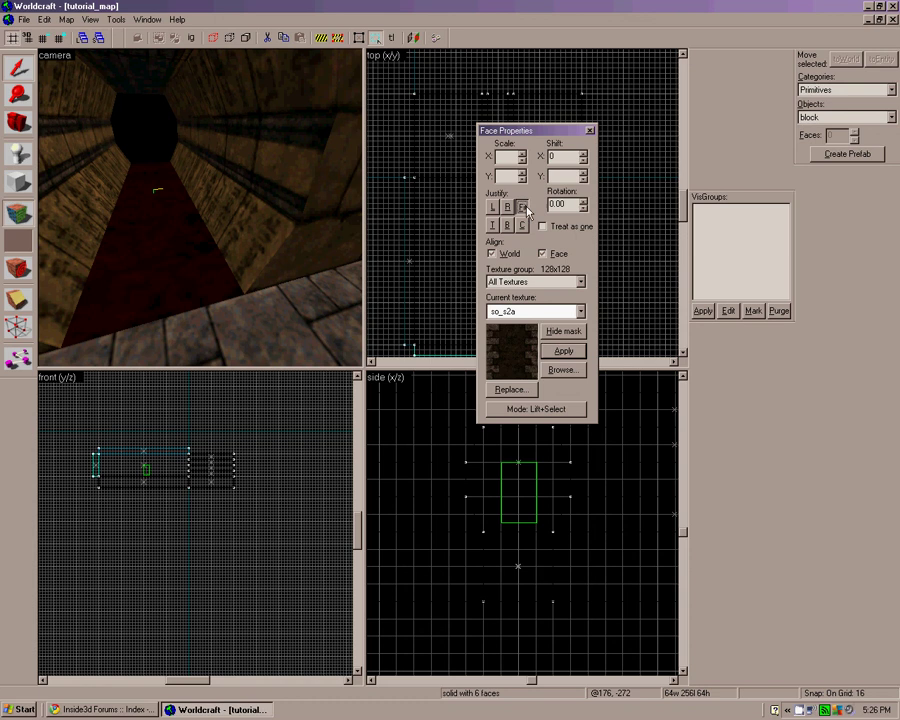
pyautogui.click(178, 244)
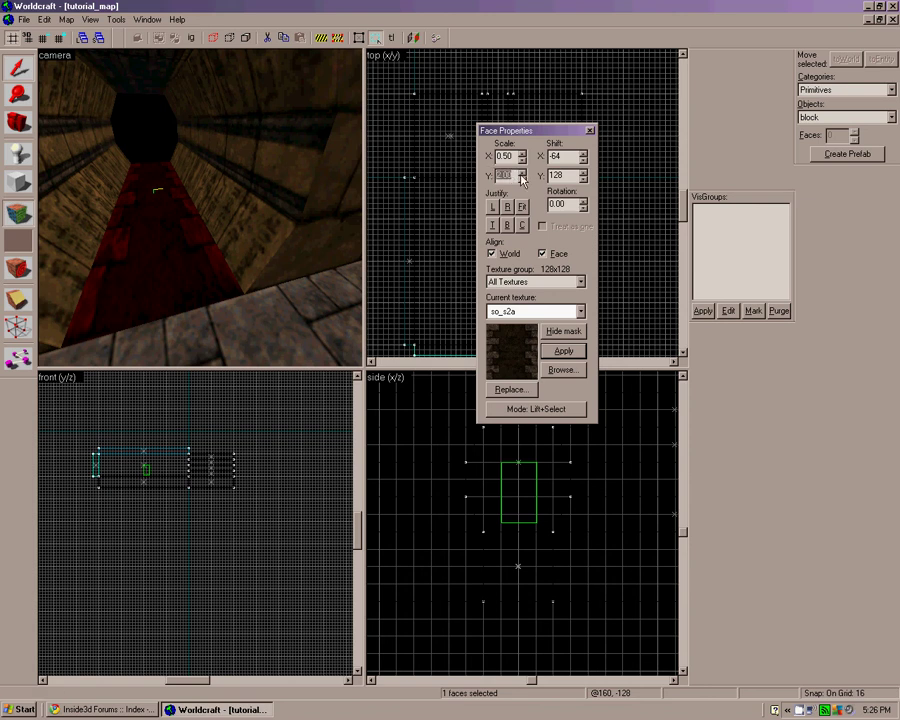
# - Set the strip's top face texture to Y scale 0 and Y shift 0, apply it, and view the corridor floor
pyautogui.write('0')
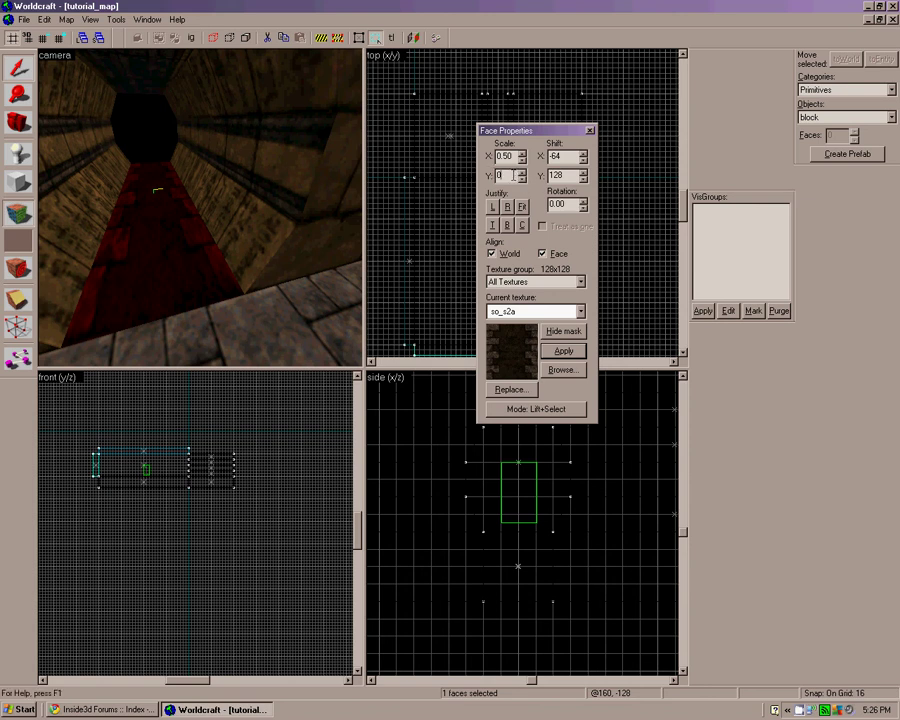
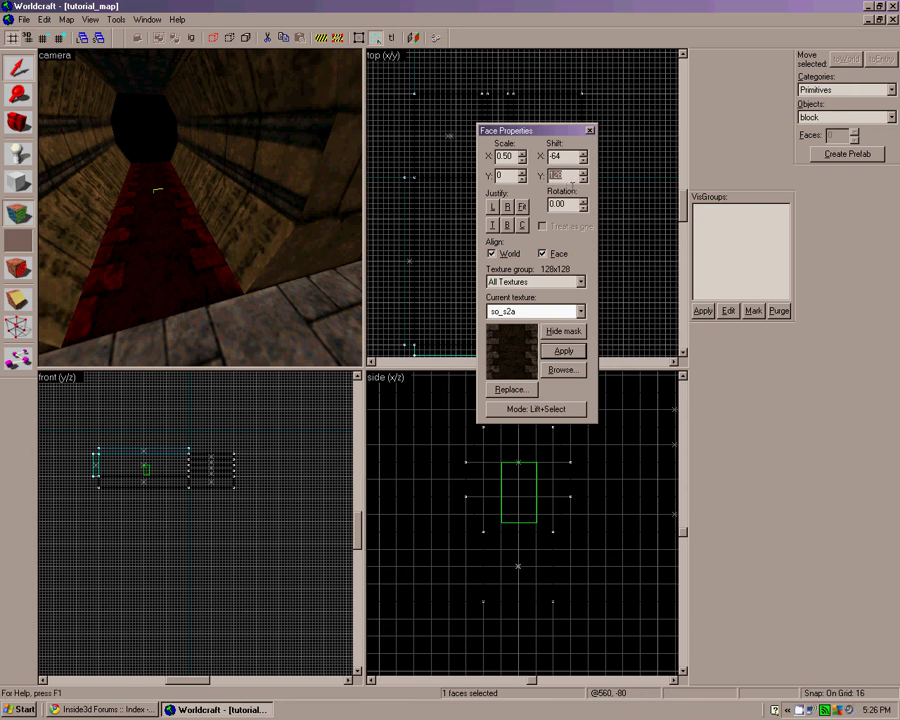
pyautogui.write('0')
pyautogui.click(558, 359)
pyautogui.click(589, 130)
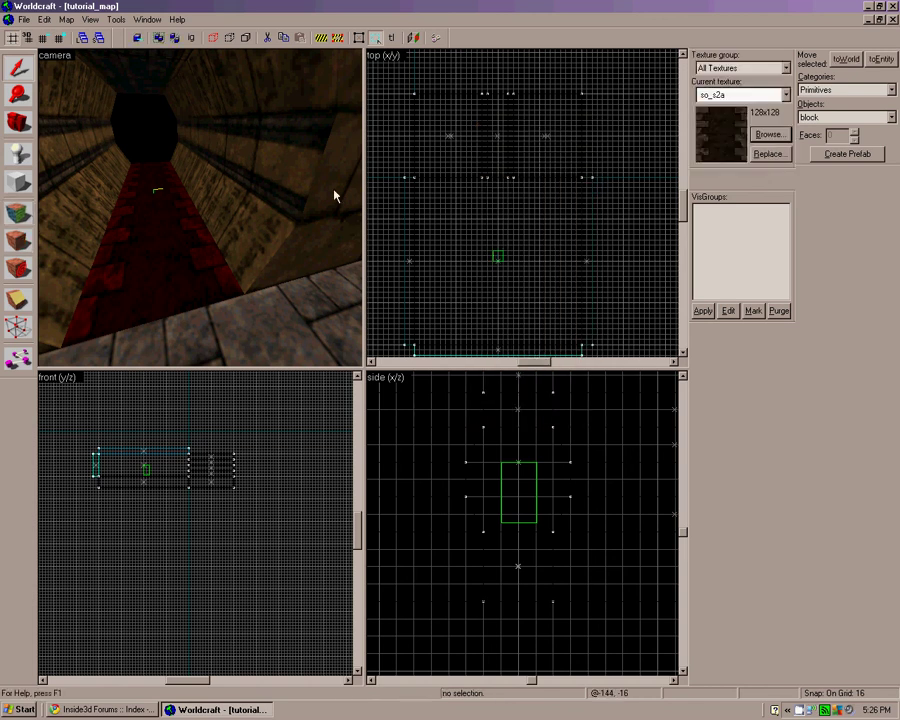
pyautogui.press('Left')
pyautogui.press('c')
pyautogui.press('Up')
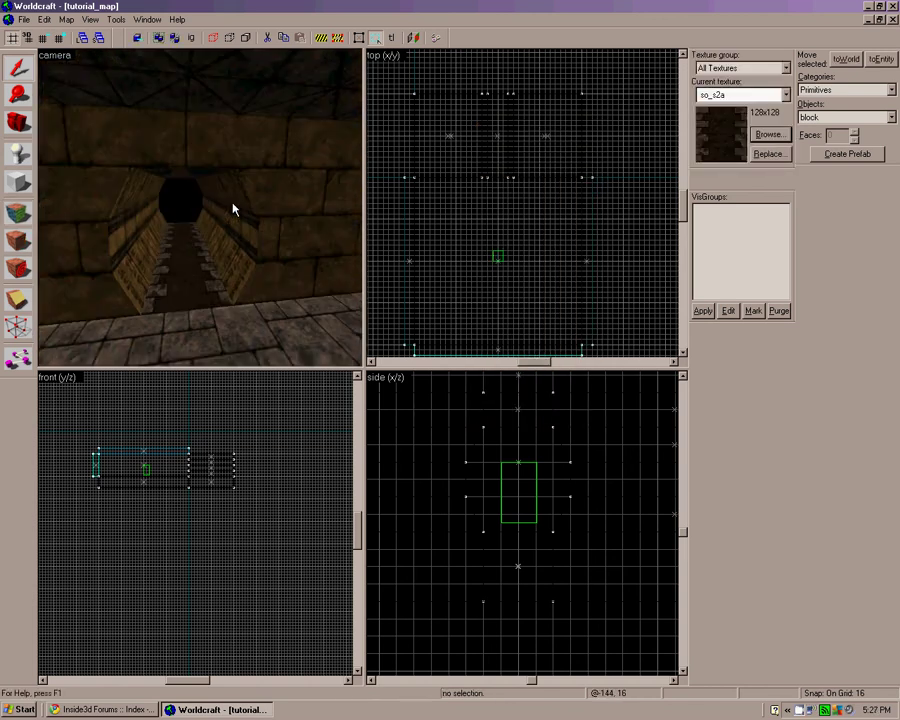
pyautogui.press('d')
pyautogui.press('Down')
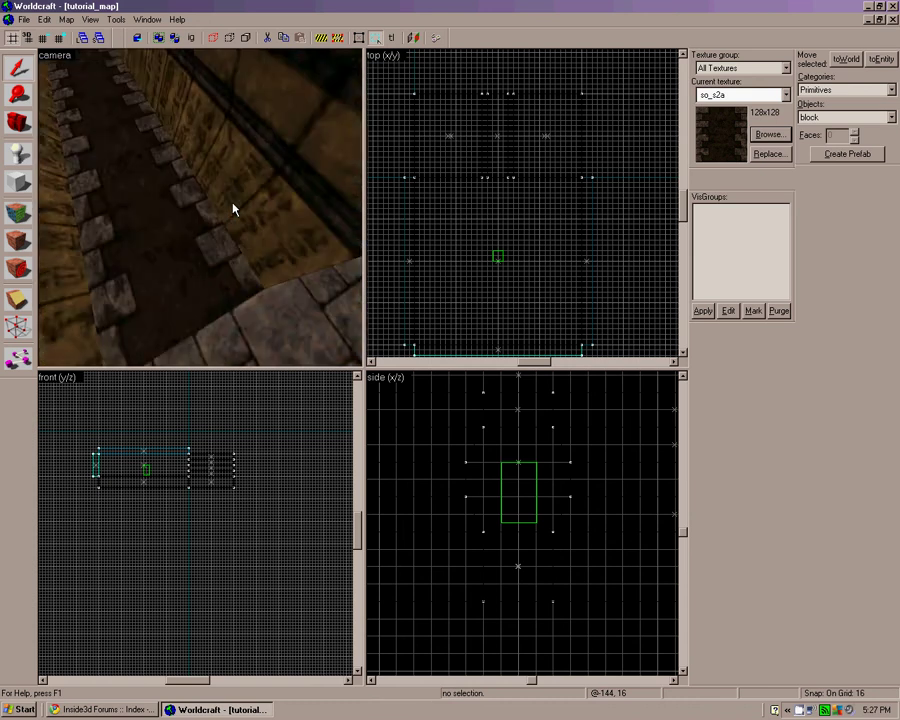
# - Examine the textured corridor, its floor strip and the doorway from several camera angles inside and outside the room
pyautogui.press('Up')
pyautogui.press('Left')
pyautogui.press('d')
pyautogui.press('Right')
pyautogui.press('Right')
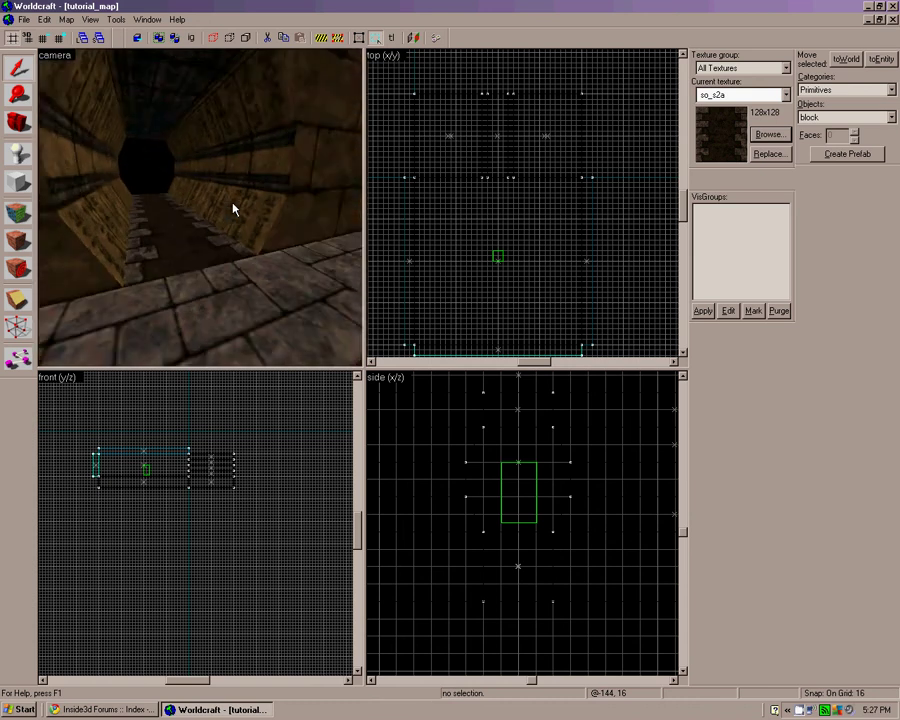
pyautogui.press('Right')
pyautogui.press('Left')
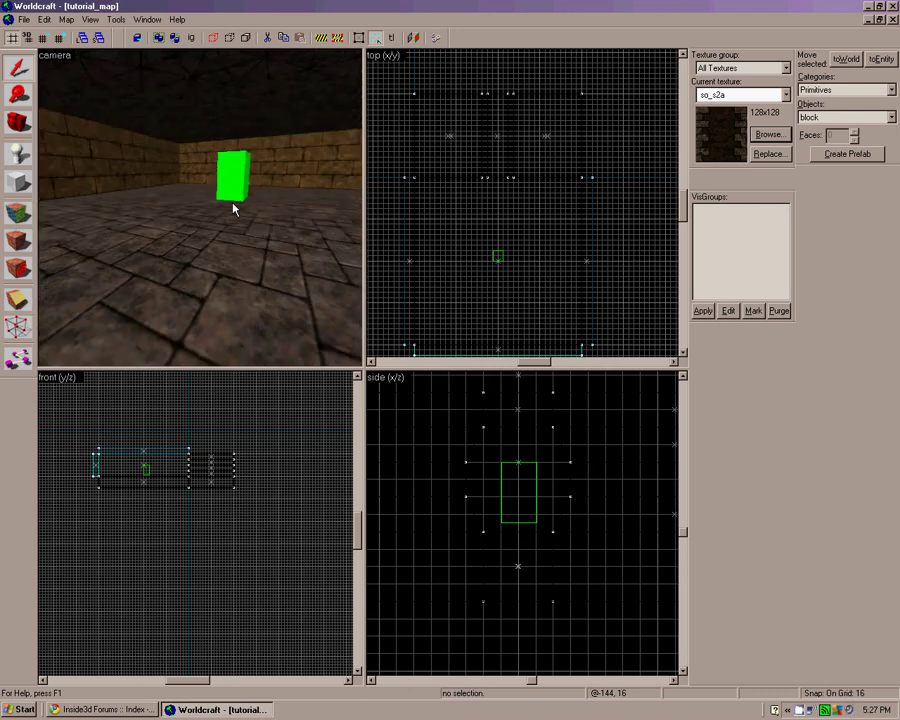
pyautogui.press('Right')
pyautogui.press('Left')
pyautogui.press('Left')
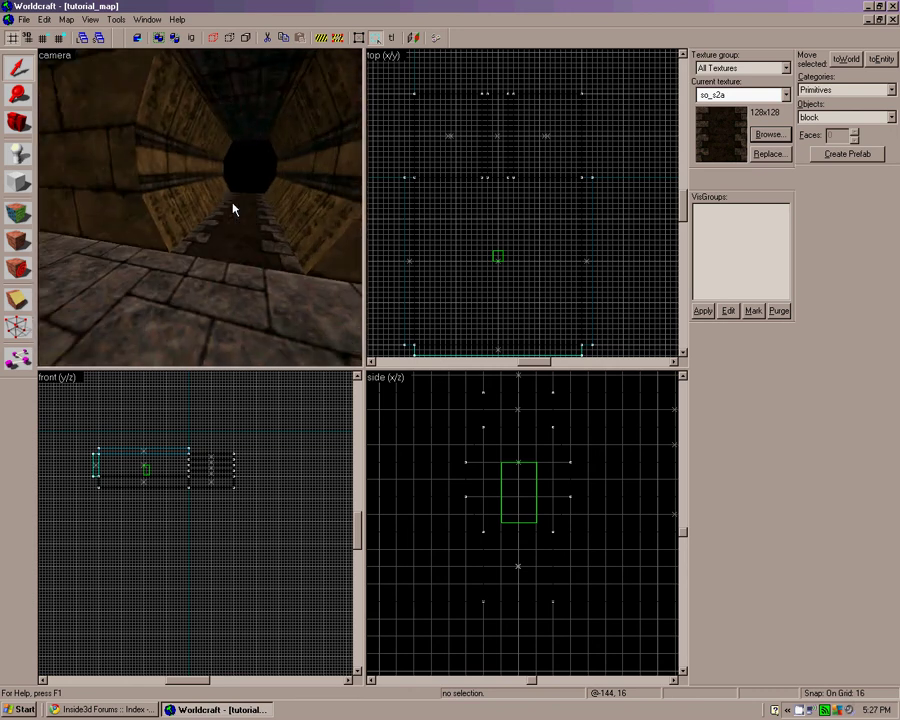
pyautogui.press('Right')
pyautogui.press('Left')
pyautogui.press('Right')
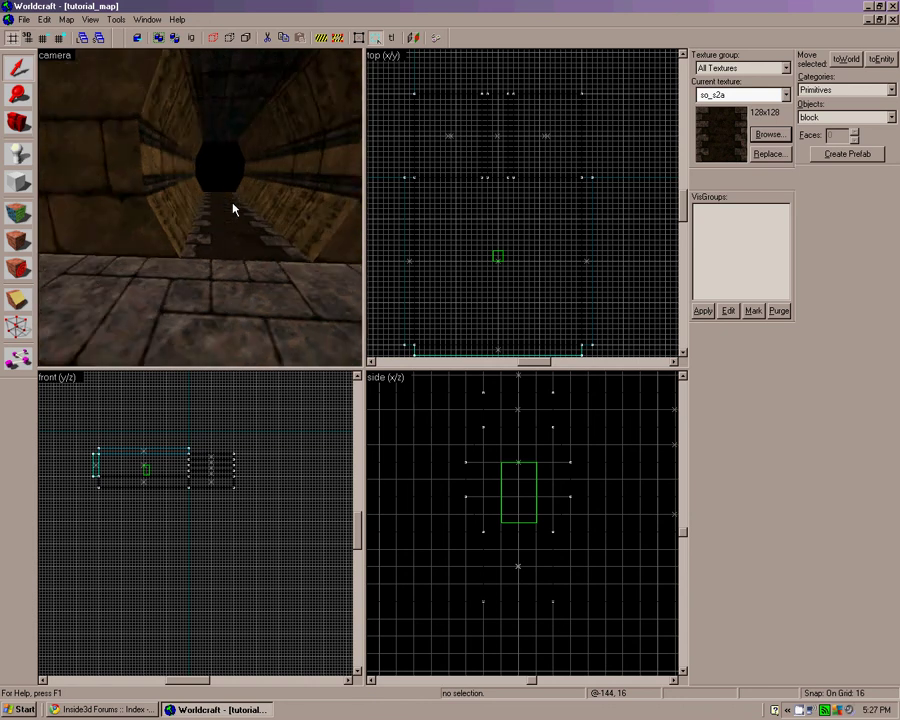
pyautogui.press('Up')
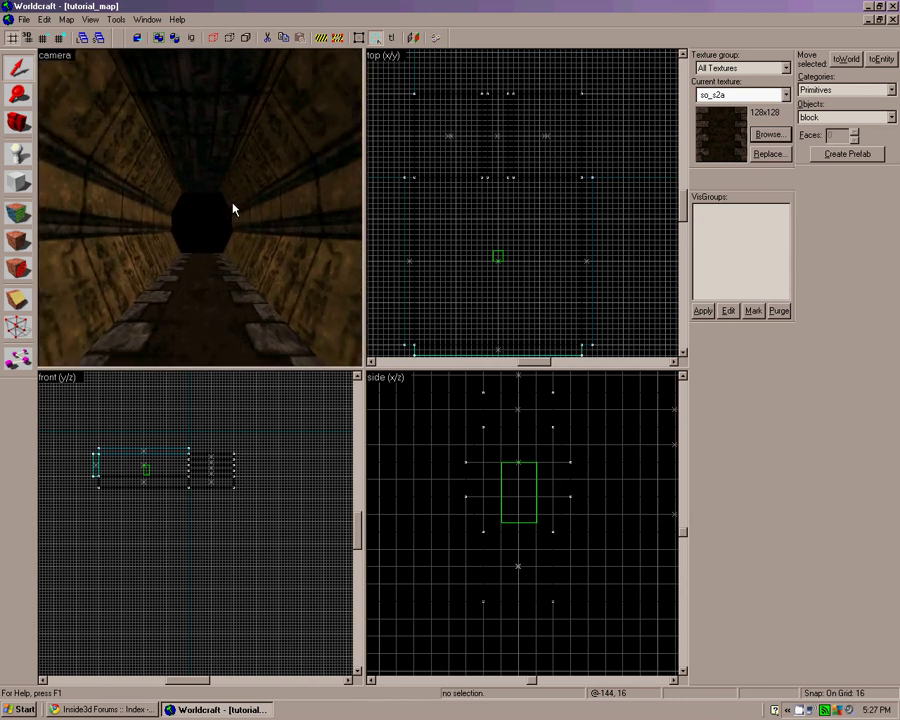
pyautogui.press('Left')
pyautogui.press('Up')
pyautogui.press('Right')
pyautogui.press('Left')
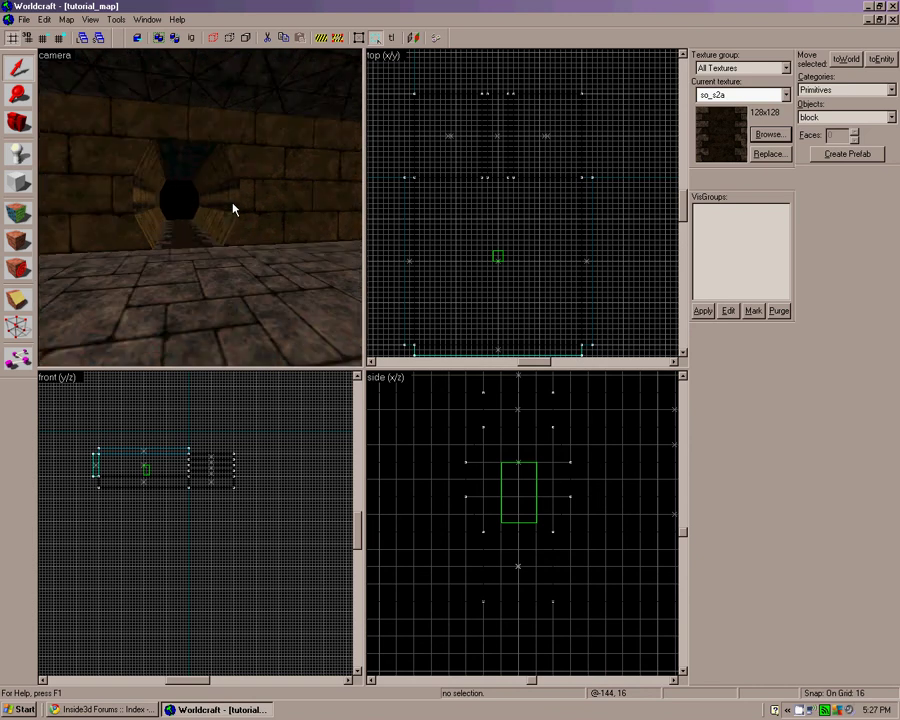
pyautogui.press('Up')
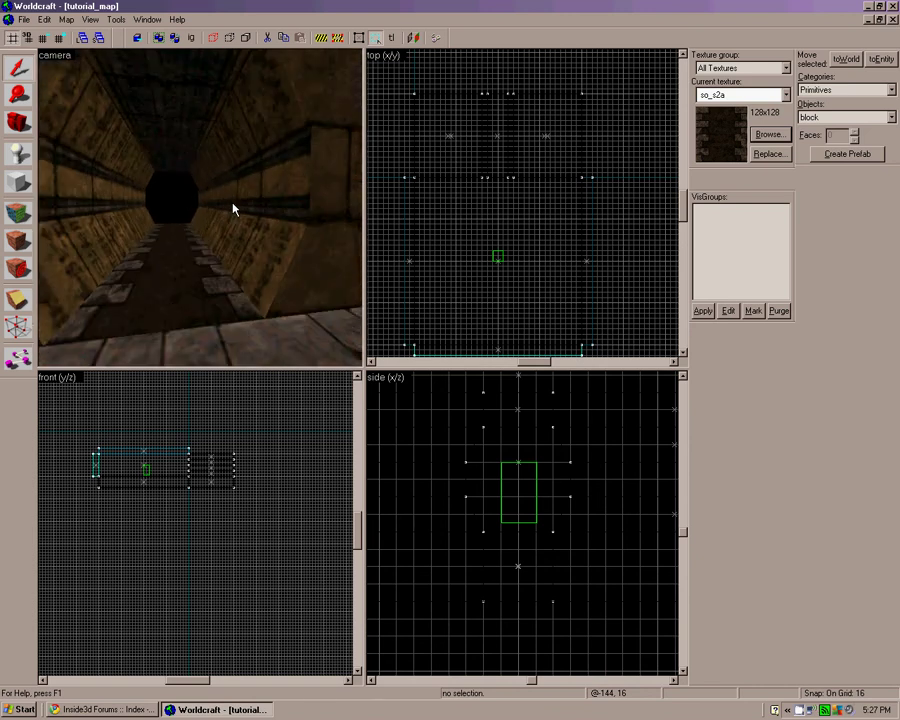
pyautogui.press('pagedown')
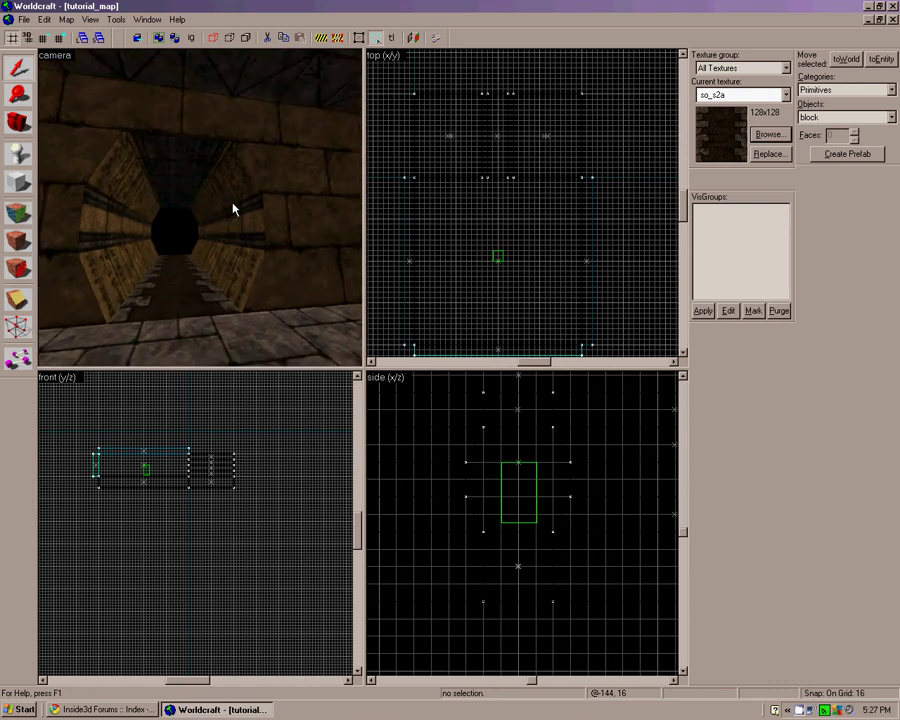
pyautogui.press('pageup')
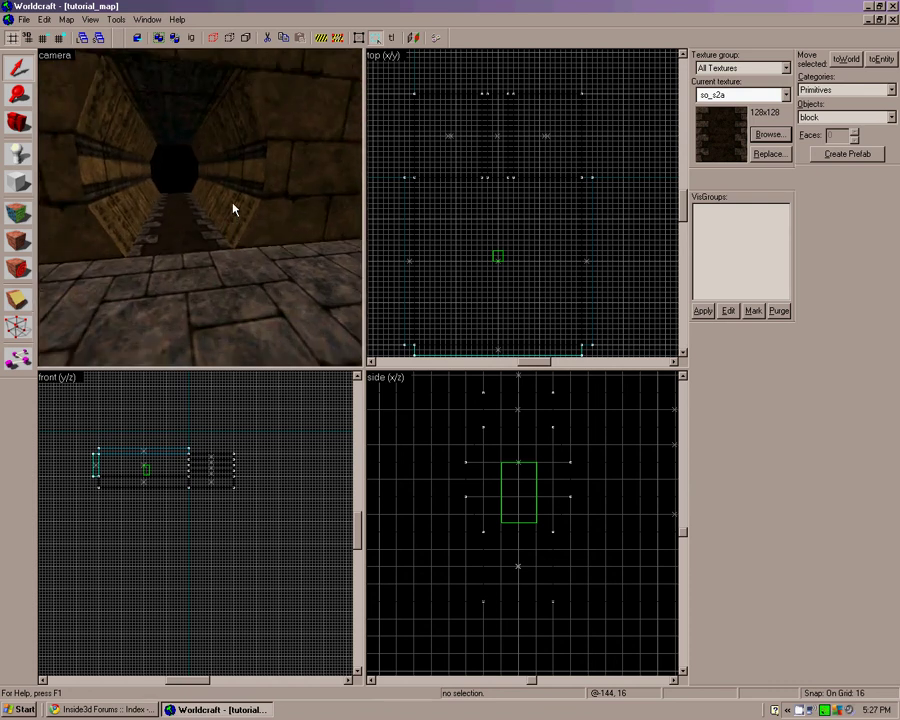
pyautogui.press('Down')
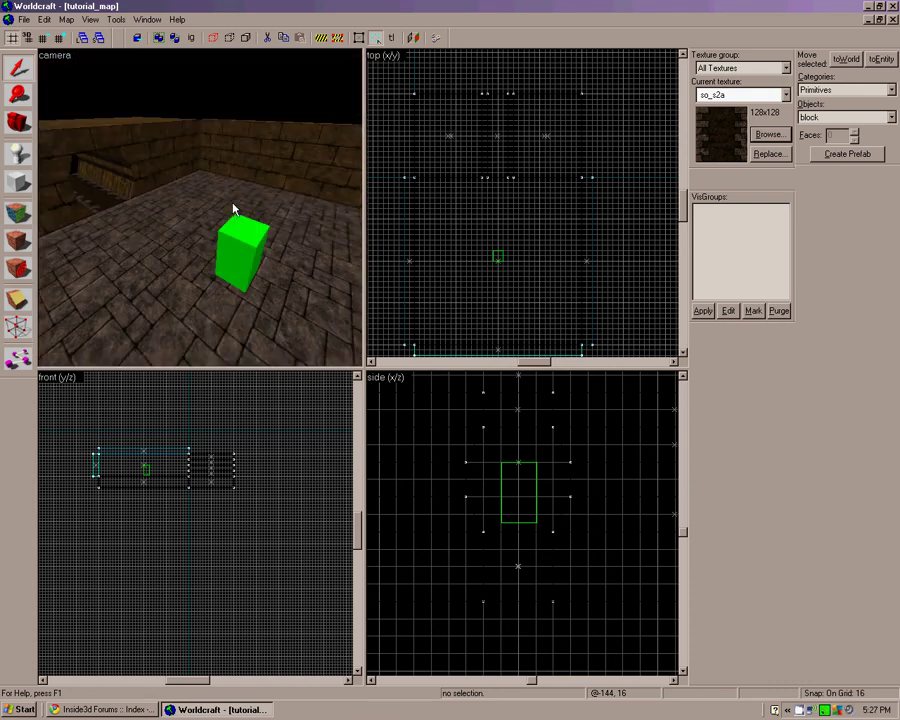
pyautogui.press('Left')
pyautogui.press('Right')
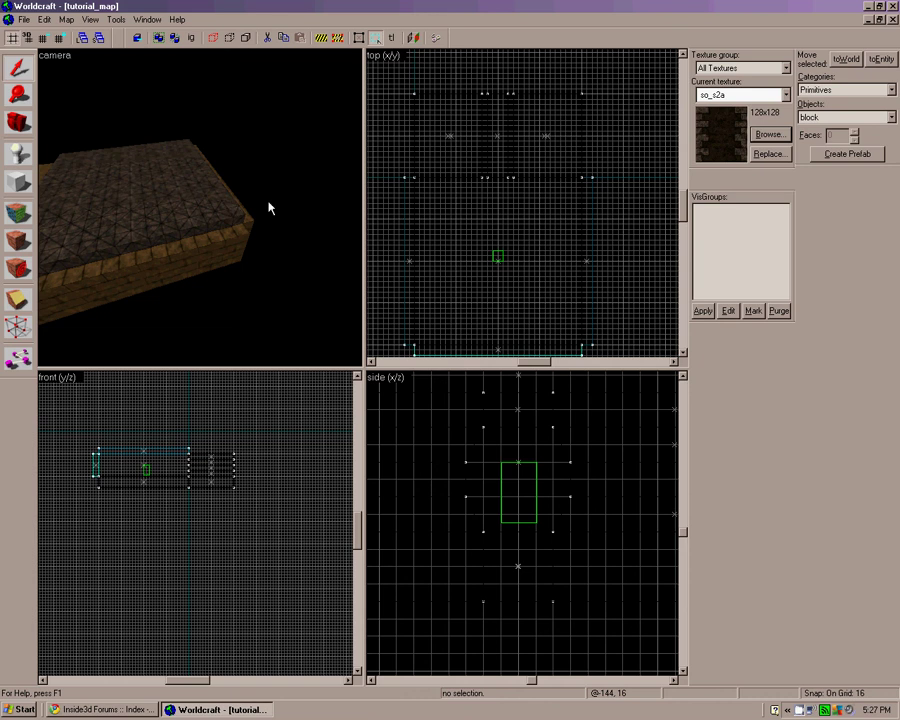
# - Select all brushes of the original room together with its player start in the top view and copy them
pyautogui.moveTo(383, 180); pyautogui.dragTo(618, 374)
pyautogui.press('Return')
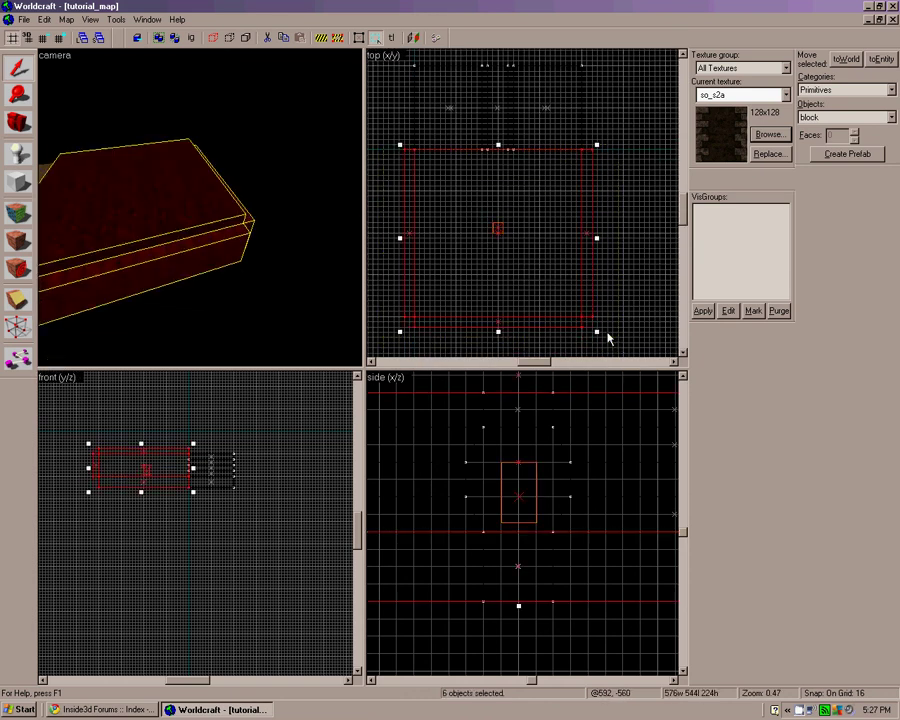
pyautogui.rightClick(545, 232)
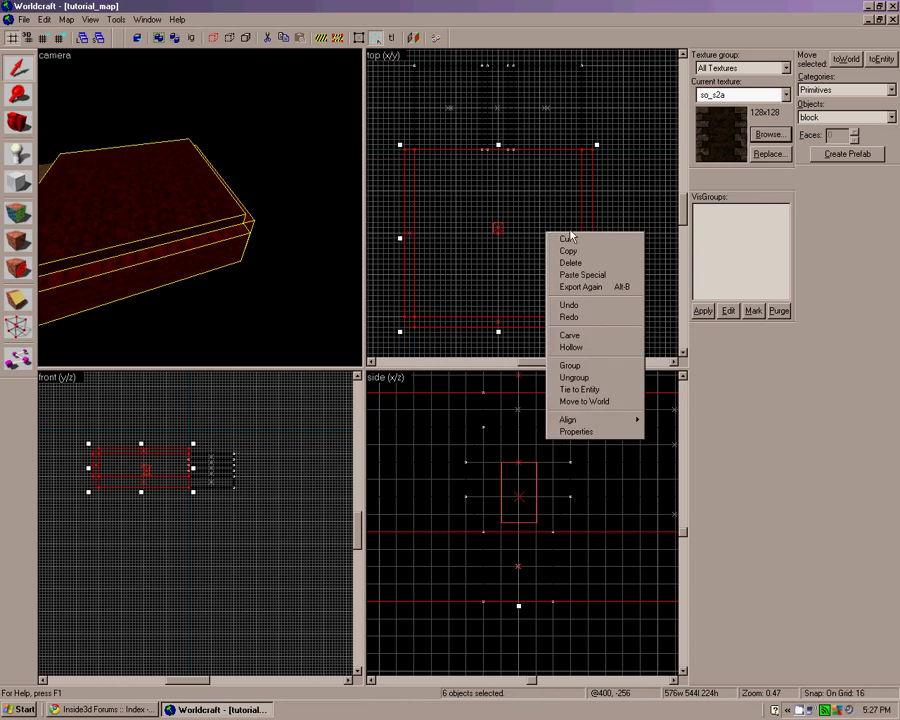
pyautogui.click(575, 247)
# - Paste the room copy near the corridor's north end and rotate it half a turn so its open side faces the corridor
pyautogui.moveTo(681, 215)
pyautogui.mouseDown()
pyautogui.moveTo(679, 192)
pyautogui.moveTo(677, 200)
pyautogui.mouseUp()
pyautogui.click(482, 124)
pyautogui.rightClick(482, 126)
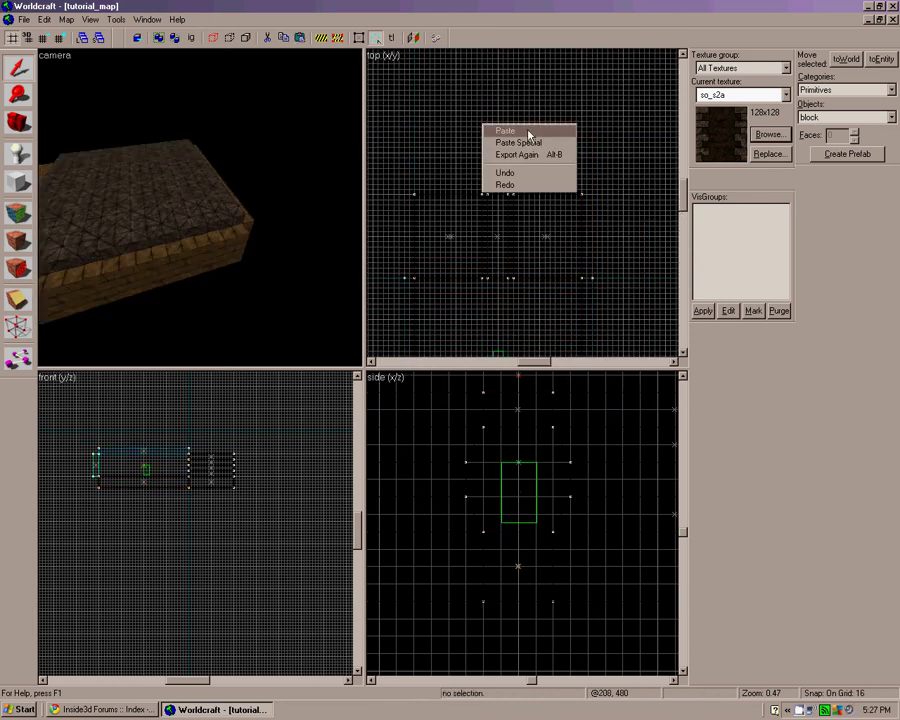
pyautogui.click(528, 135)
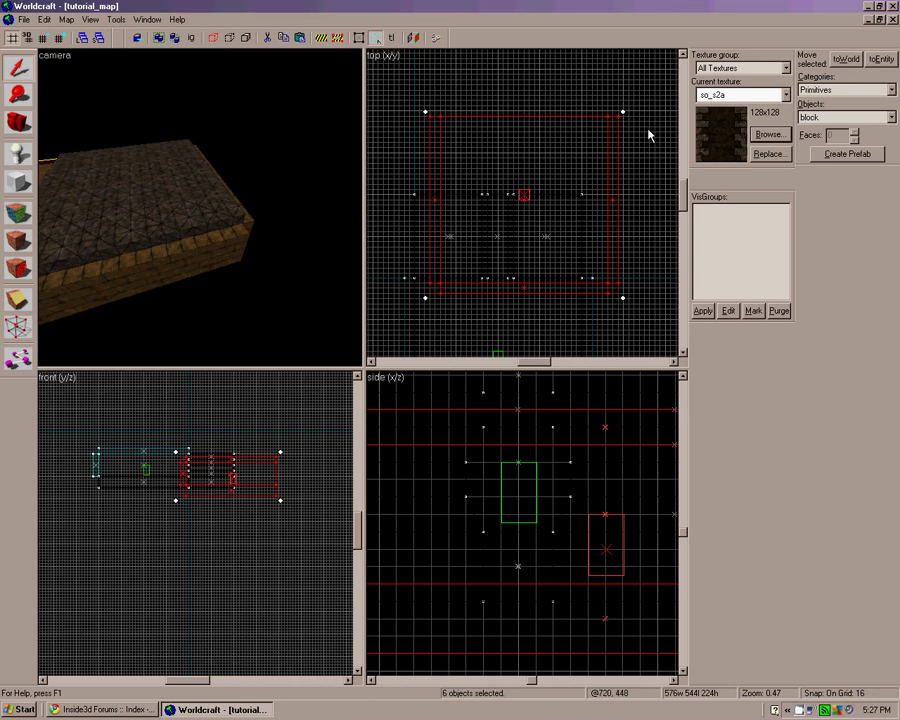
pyautogui.moveTo(623, 112); pyautogui.dragTo(474, 253)
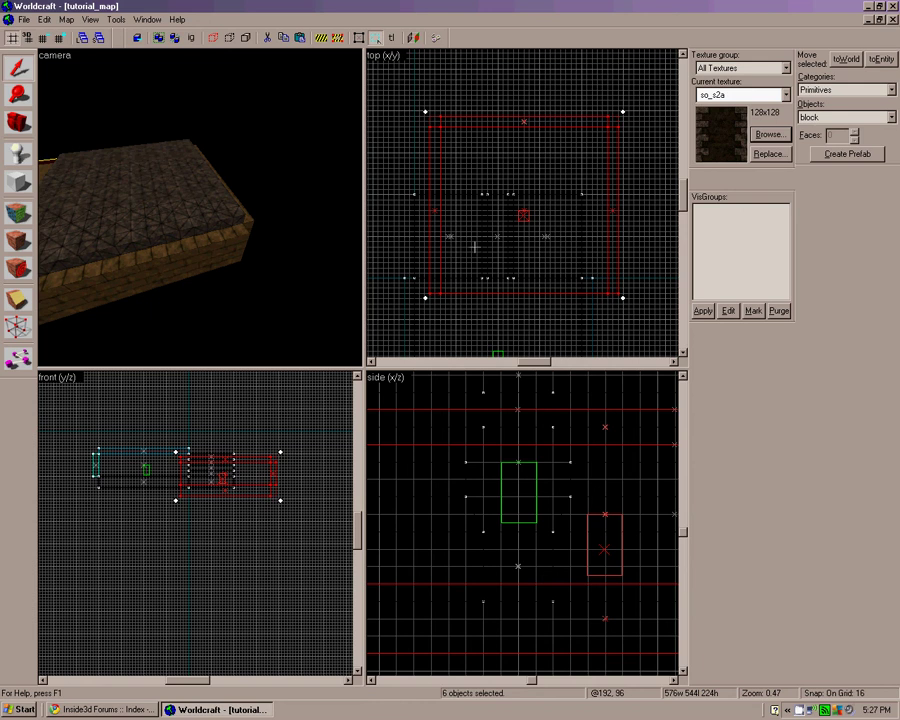
# - Move the pasted room against the corridor's north end, raise it level with the original room, and clear the selection
pyautogui.moveTo(564, 244); pyautogui.dragTo(536, 155)
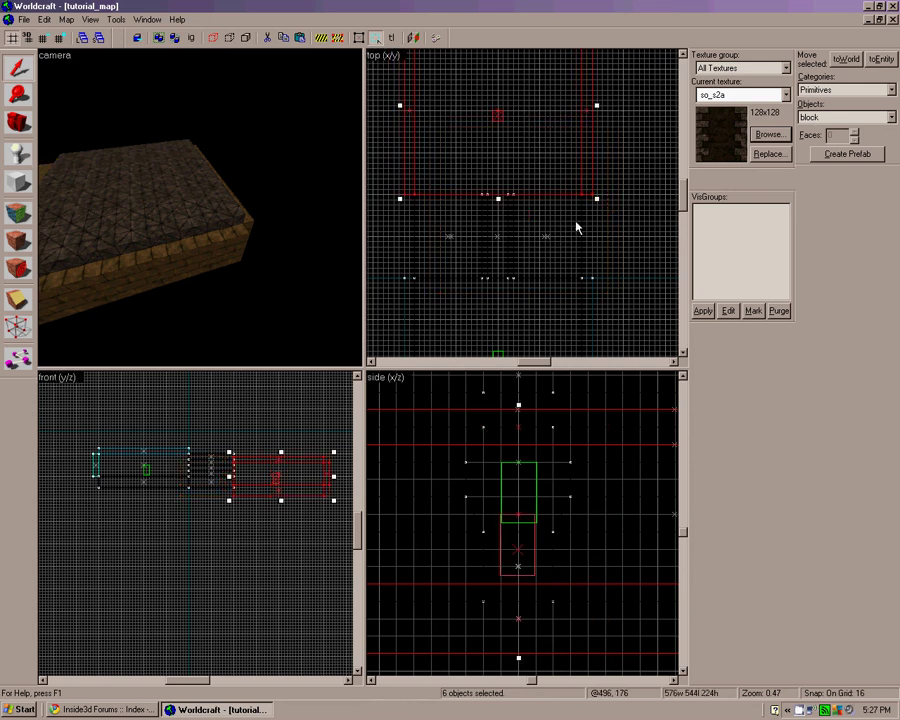
pyautogui.scroll(2, 242, 494)
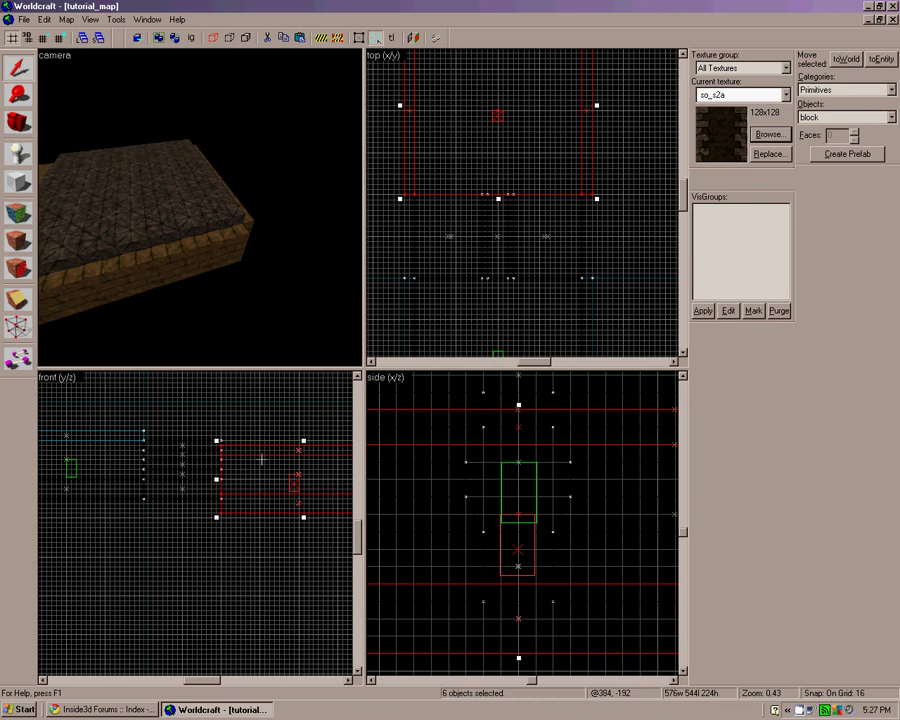
pyautogui.moveTo(262, 459); pyautogui.dragTo(262, 446)
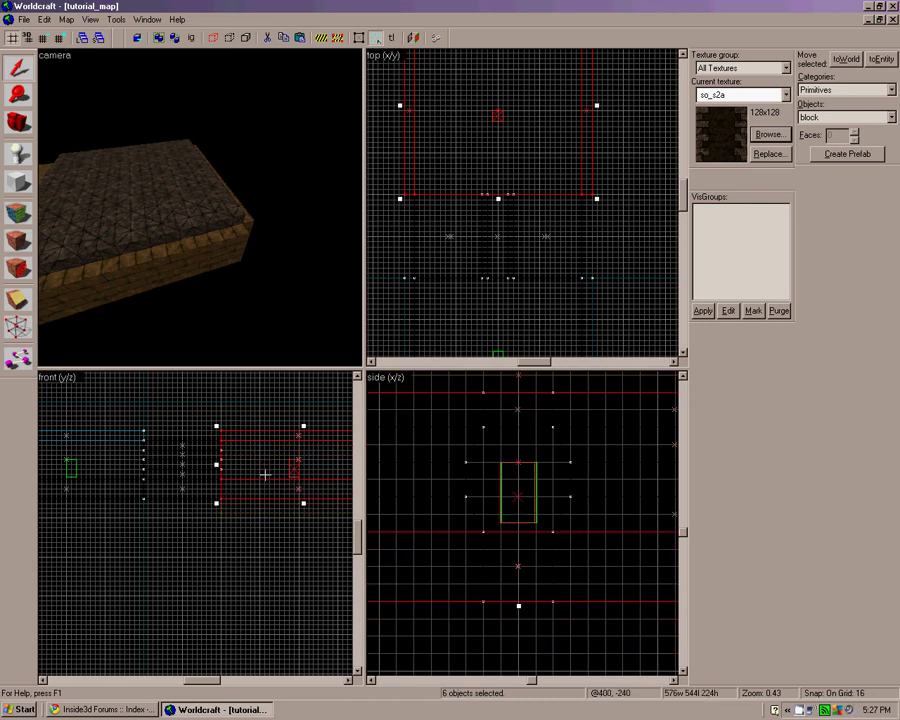
pyautogui.scroll(-5, 490, 516)
pyautogui.click(297, 292)
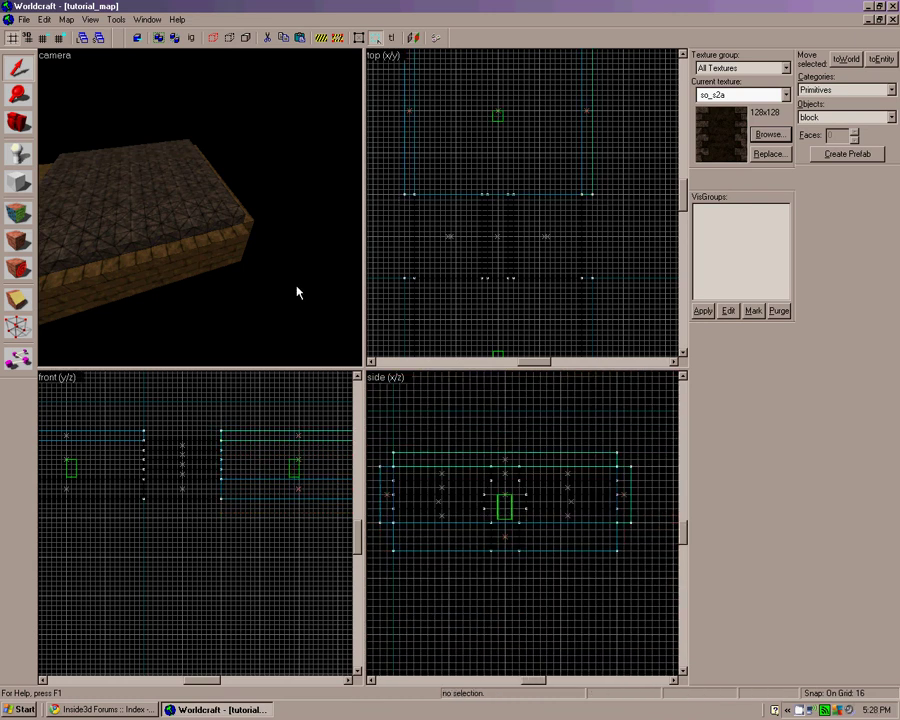
# - Delete the duplicate info_player_start inside the new north room
pyautogui.press('Left')
pyautogui.press('d')
pyautogui.press('Up')
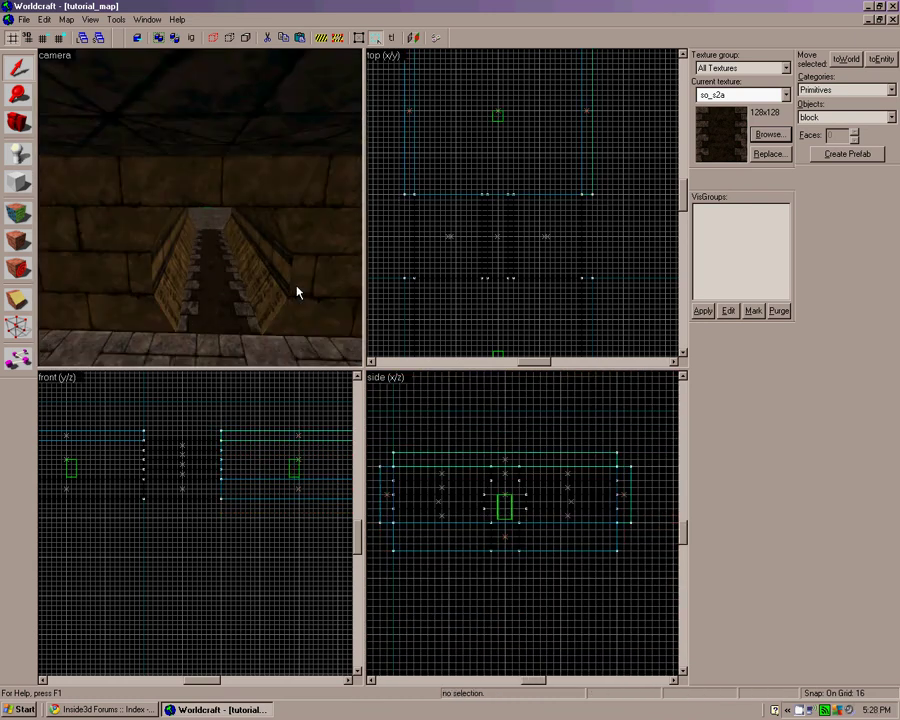
pyautogui.press('Right')
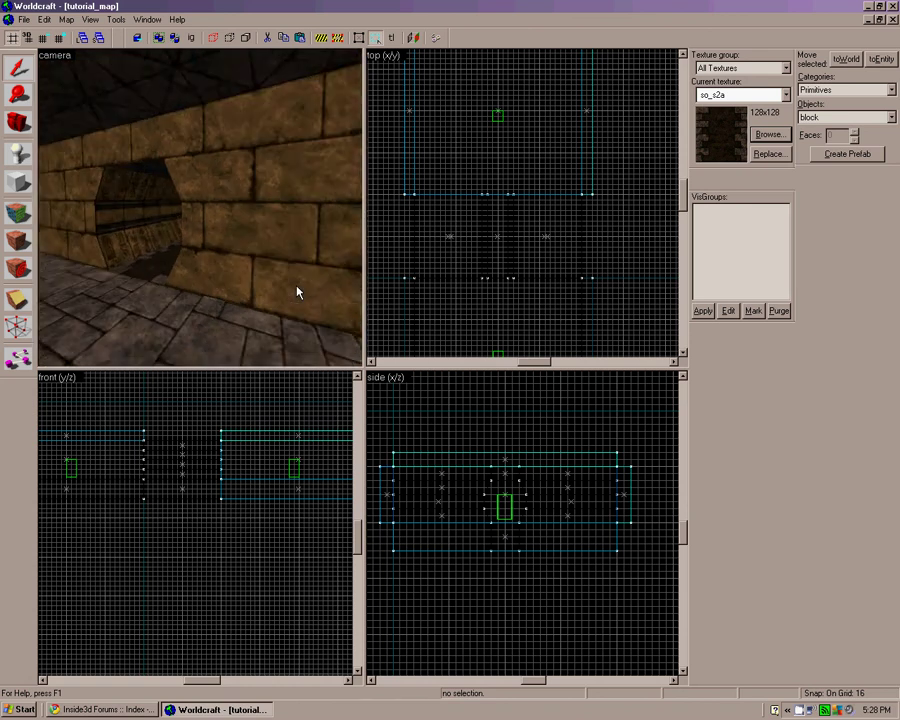
pyautogui.press('Left')
pyautogui.click(158, 226)
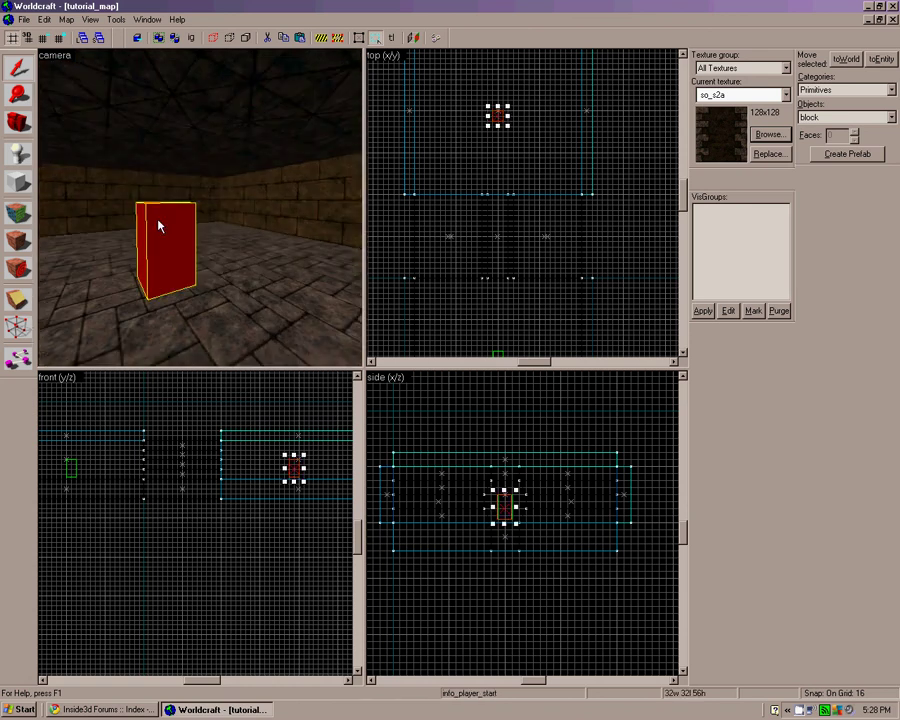
pyautogui.press('Delete')
pyautogui.press('Right')
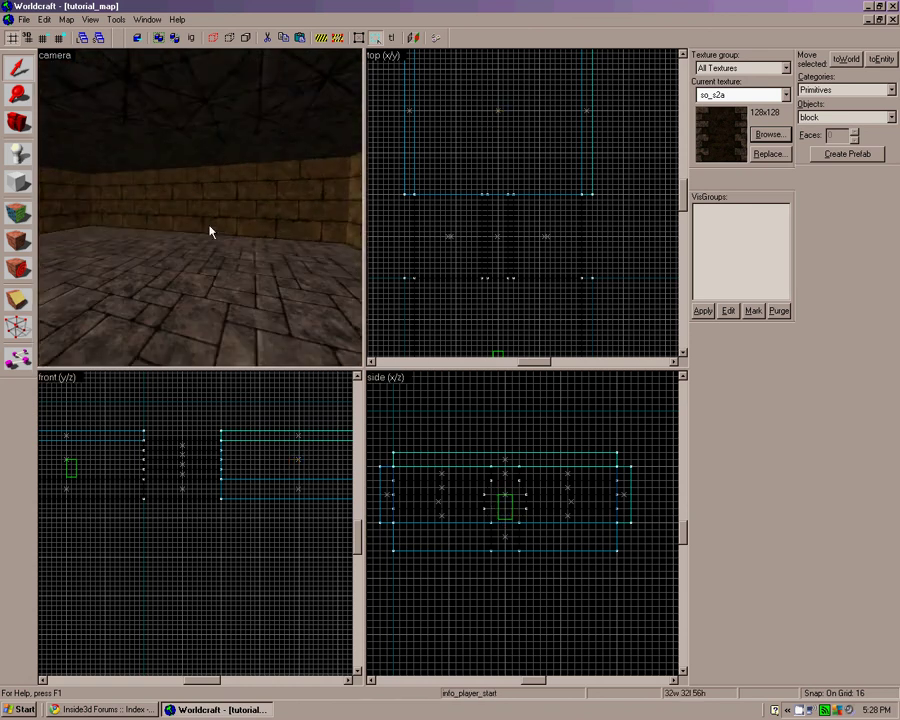
# - Compile the map with CSG, BSP, VIS and RAD at Normal without running the game, and close the process window
pyautogui.click(23, 19)
pyautogui.press('Escape')
pyautogui.click(23, 19)
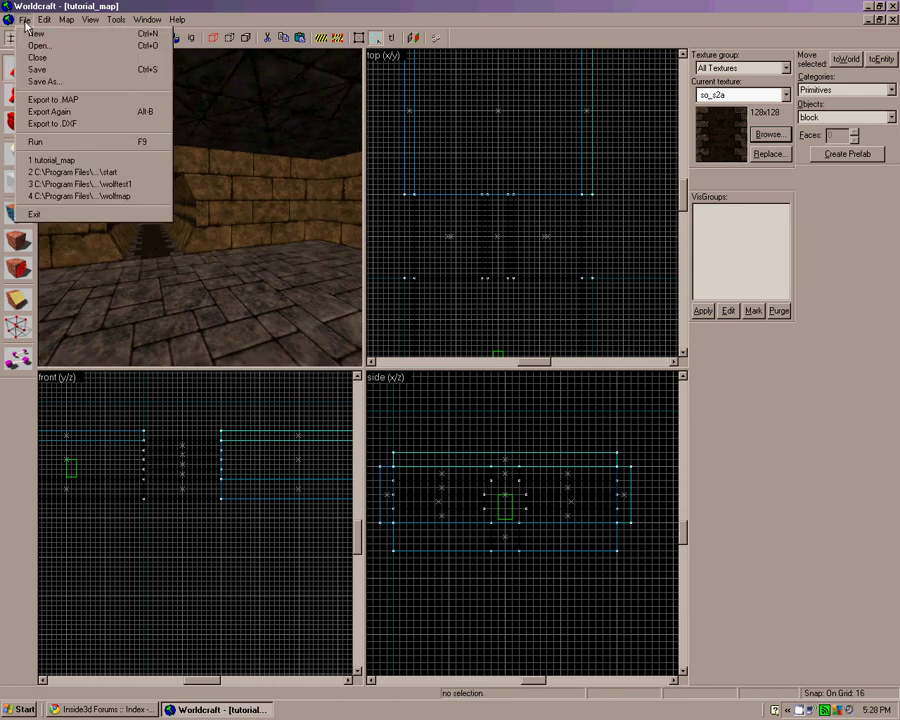
pyautogui.click(57, 145)
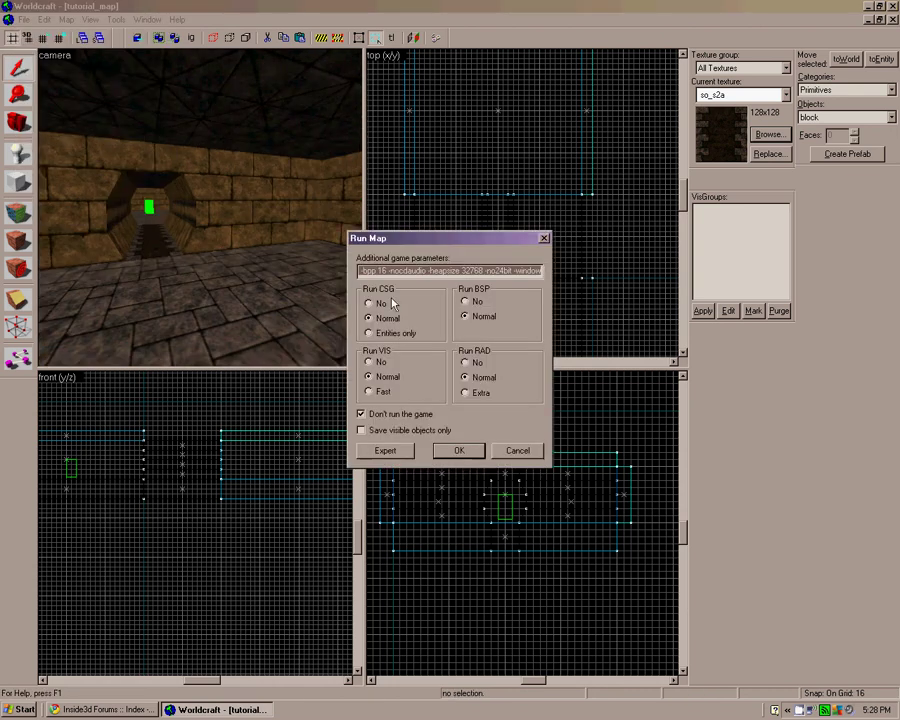
pyautogui.click(458, 451)
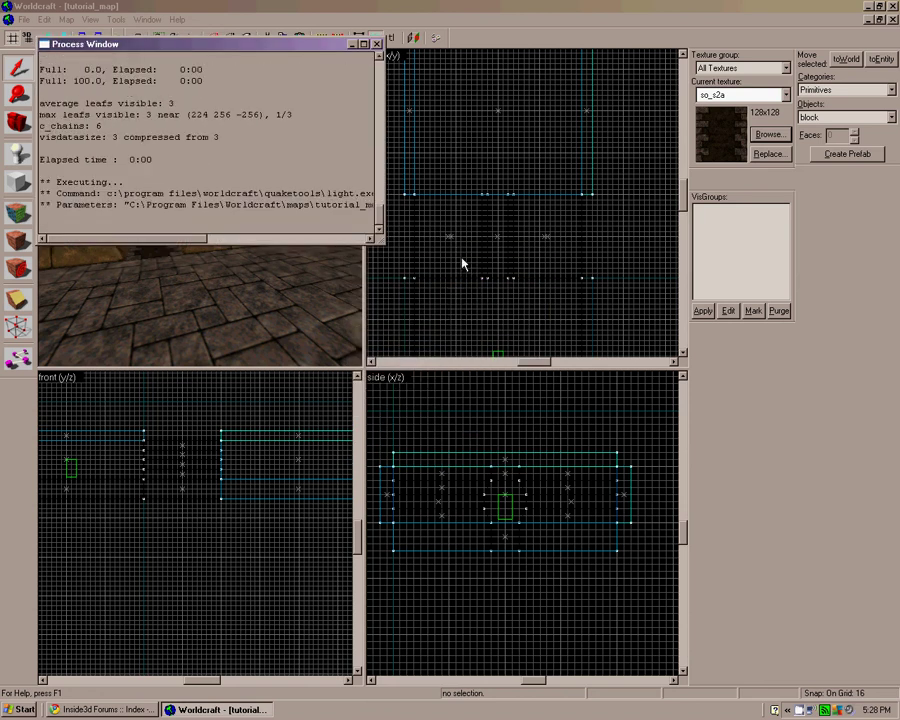
pyautogui.click(376, 44)
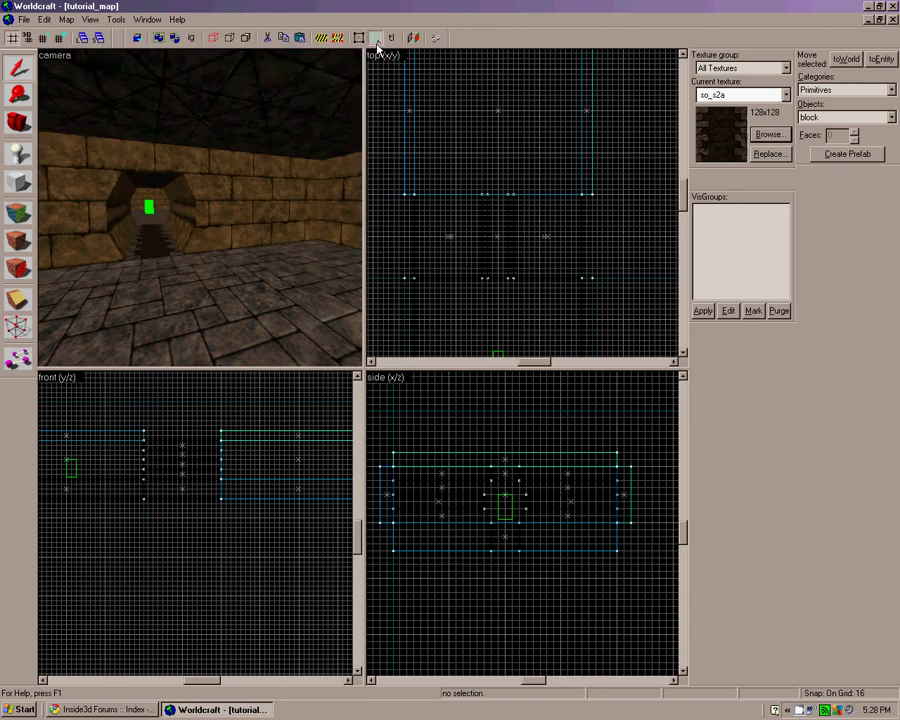
# - Minimize the editor and open the Quake\ID1\maps folder on drive C: in Windows Explorer
pyautogui.click(866, 7)
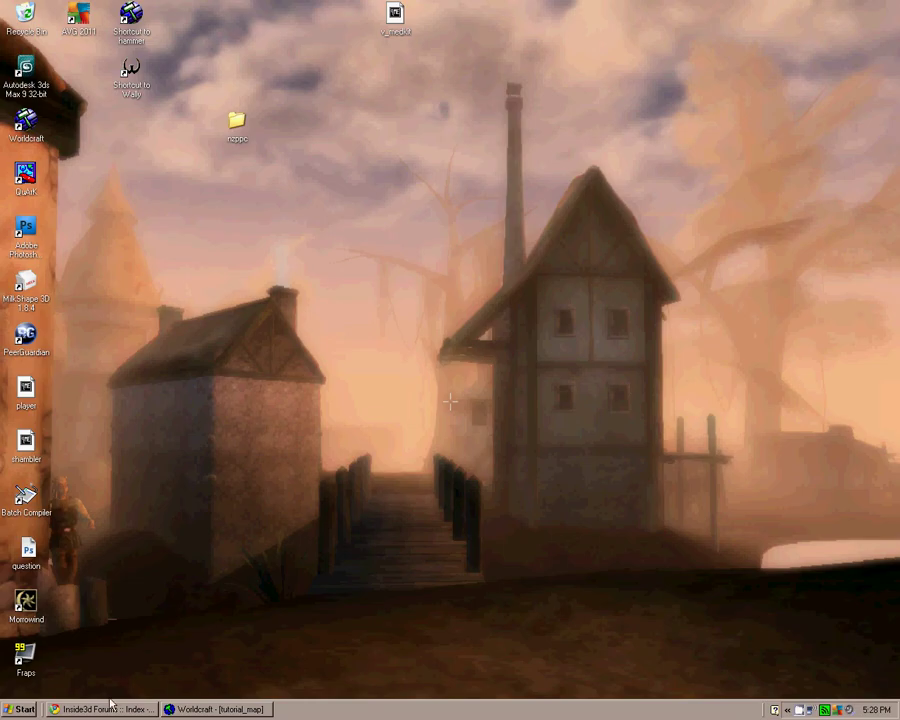
pyautogui.click(14, 710)
pyautogui.click(172, 523)
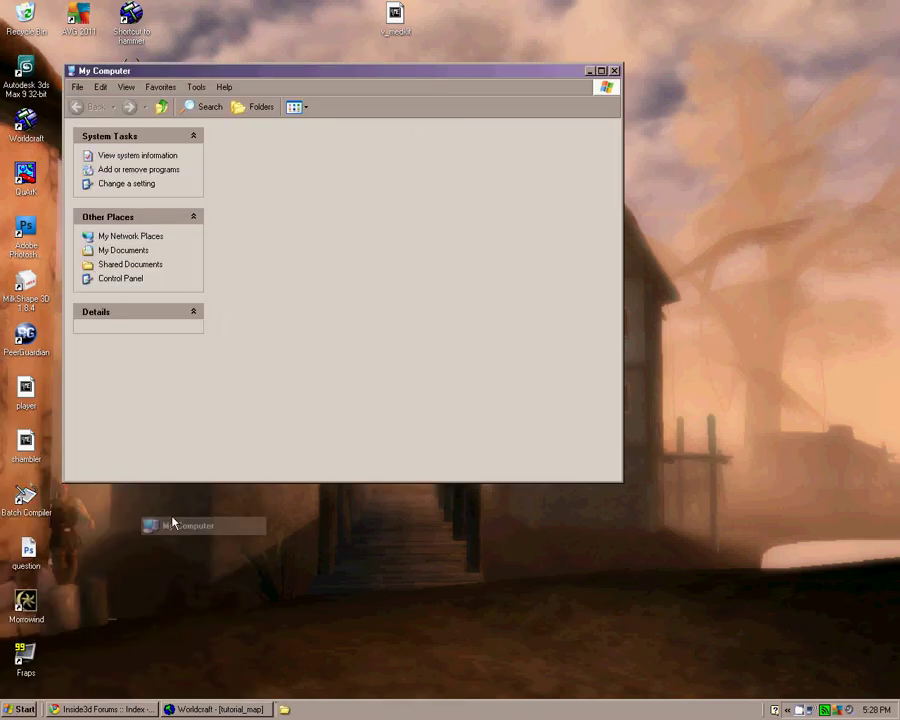
pyautogui.doubleClick(262, 232)
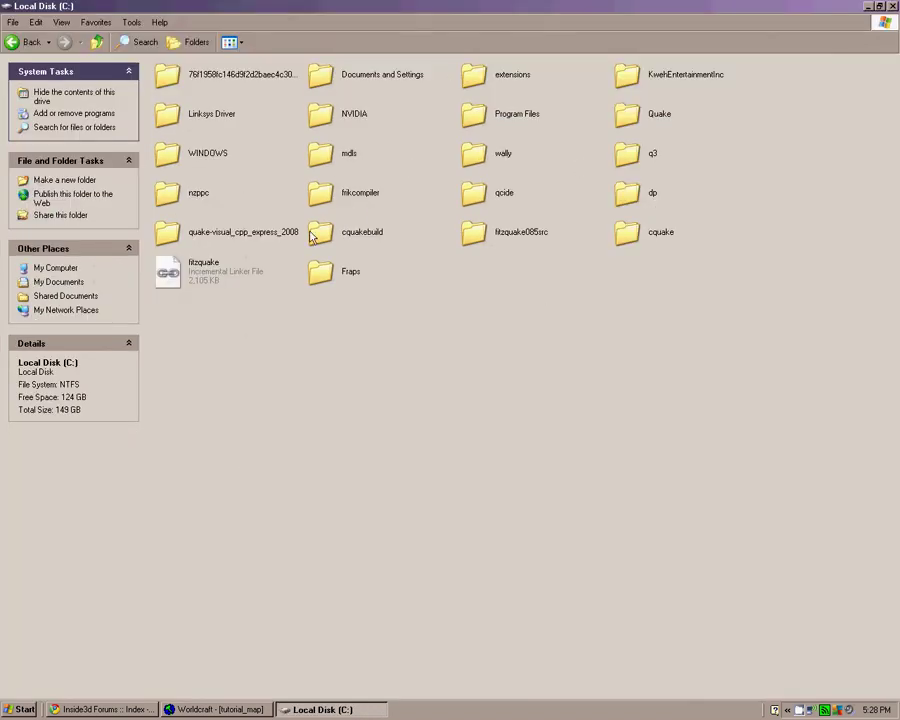
pyautogui.doubleClick(630, 116)
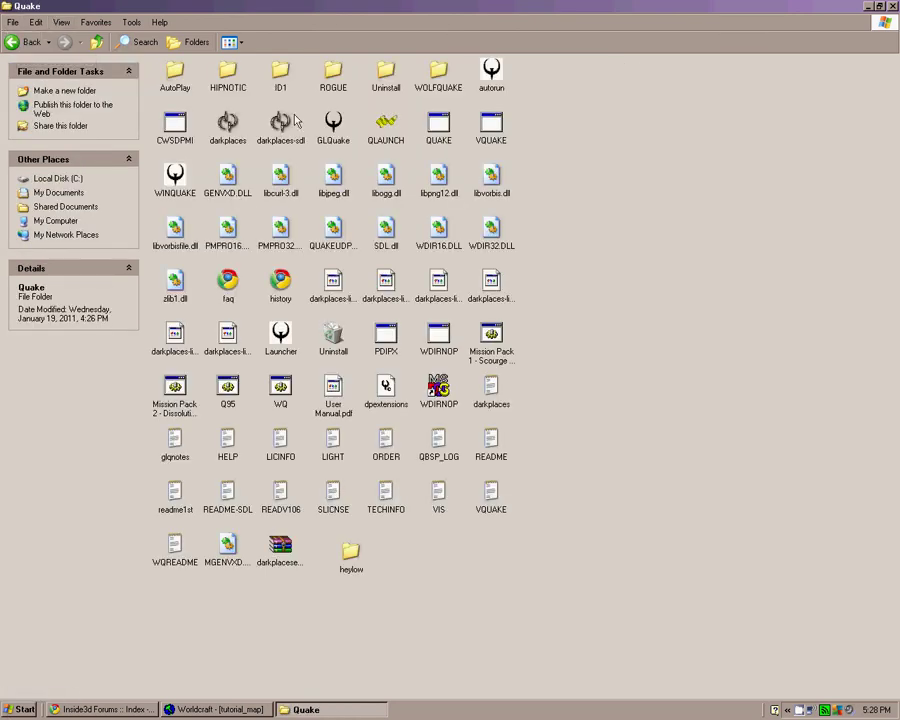
pyautogui.doubleClick(280, 72)
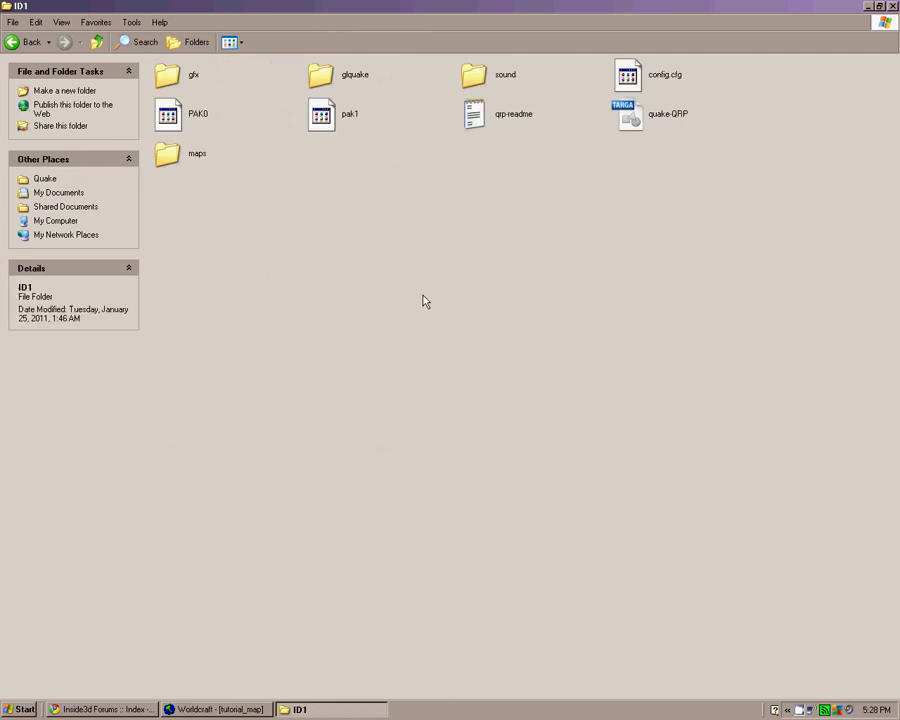
pyautogui.doubleClick(196, 166)
# - Open the Program Files\Worldcraft\maps folder on drive C: in a second Explorer window and locate the compiled tutorial_map files
pyautogui.click(20, 709)
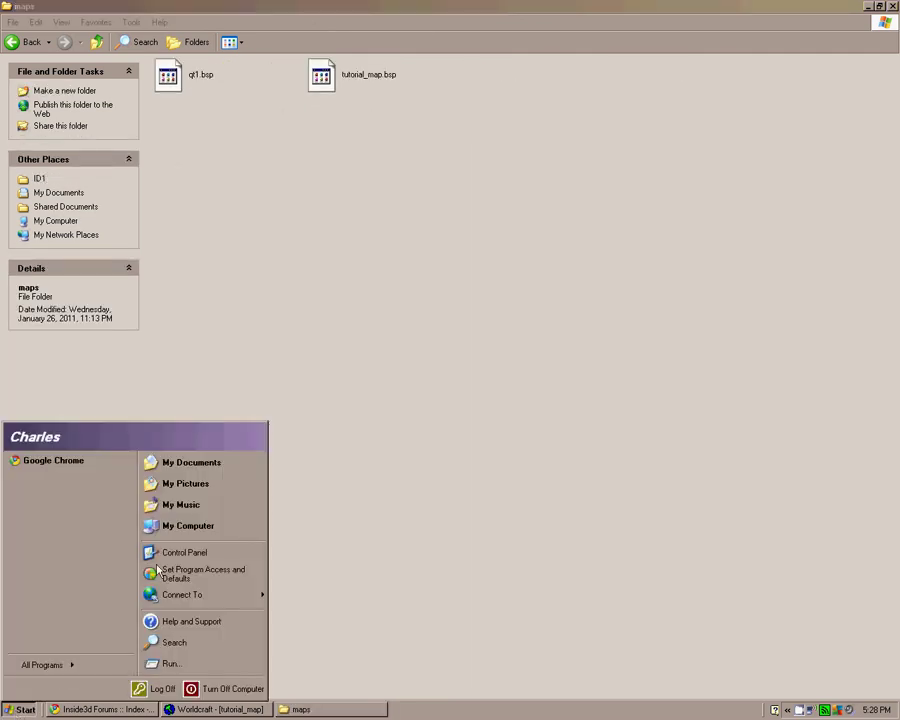
pyautogui.click(188, 525)
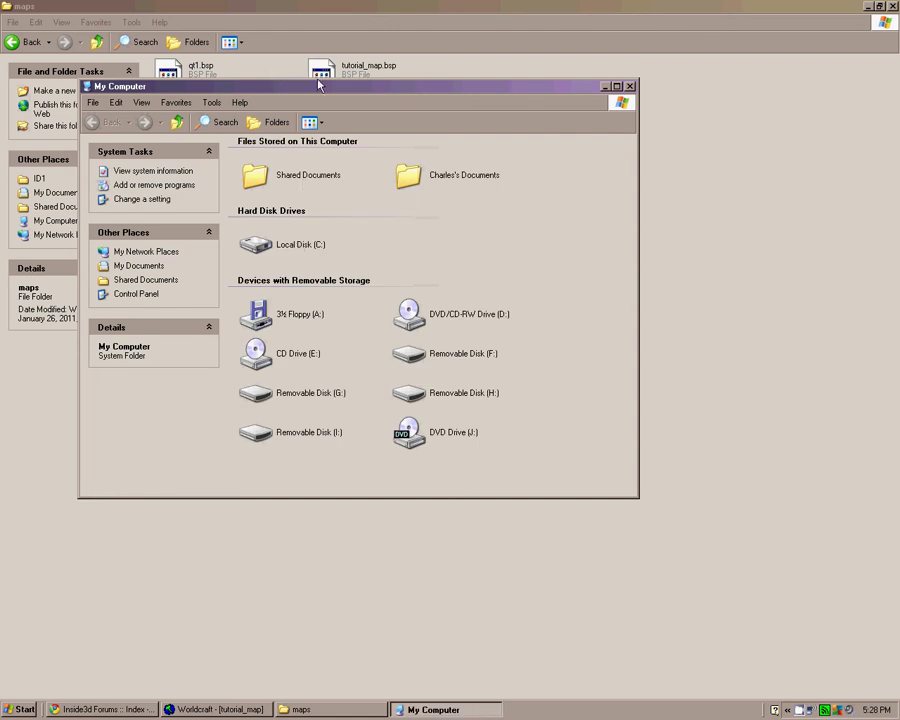
pyautogui.doubleClick(302, 245)
pyautogui.scroll(-2, 380, 340)
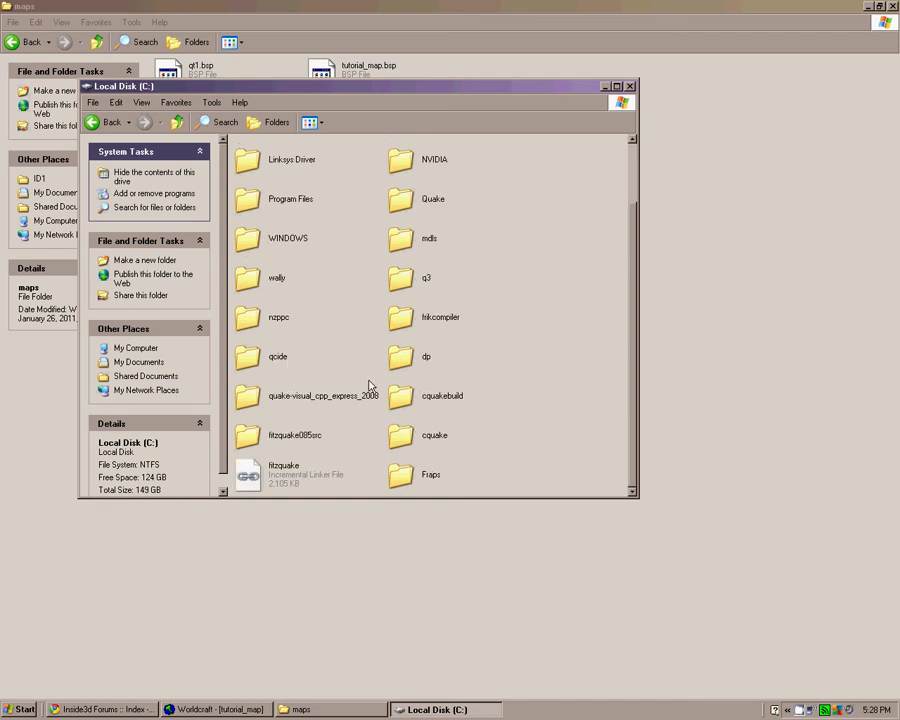
pyautogui.scroll(2, 367, 345)
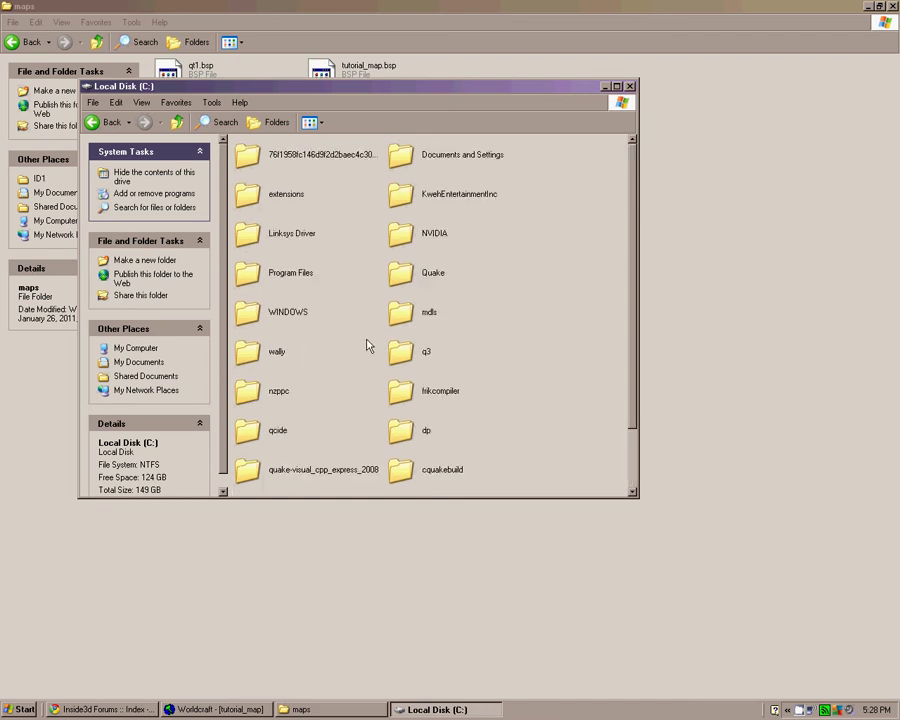
pyautogui.doubleClick(302, 276)
pyautogui.scroll(-5, 394, 346)
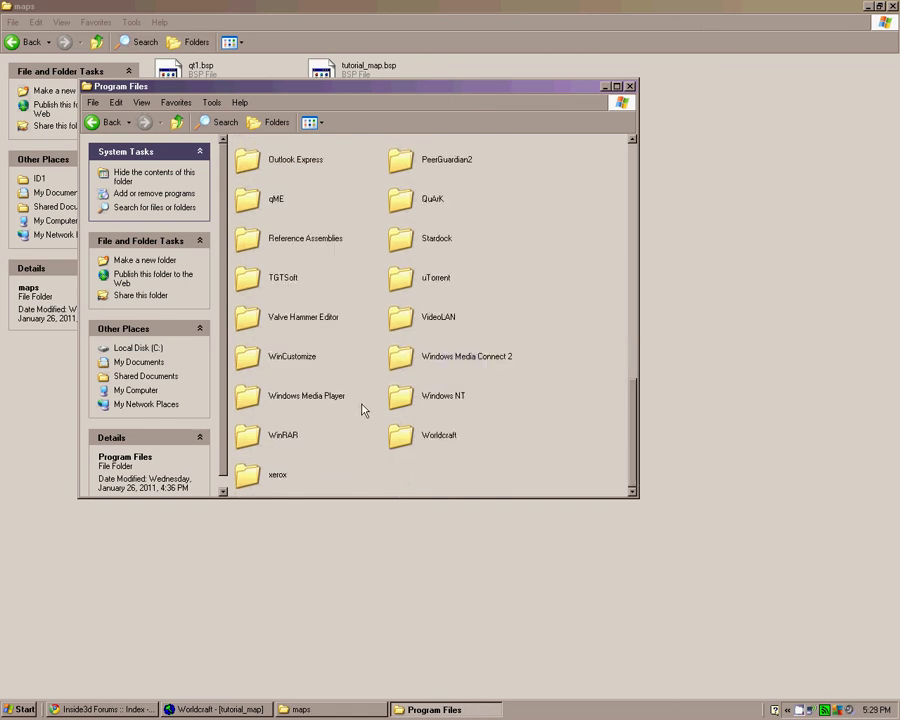
pyautogui.doubleClick(400, 437)
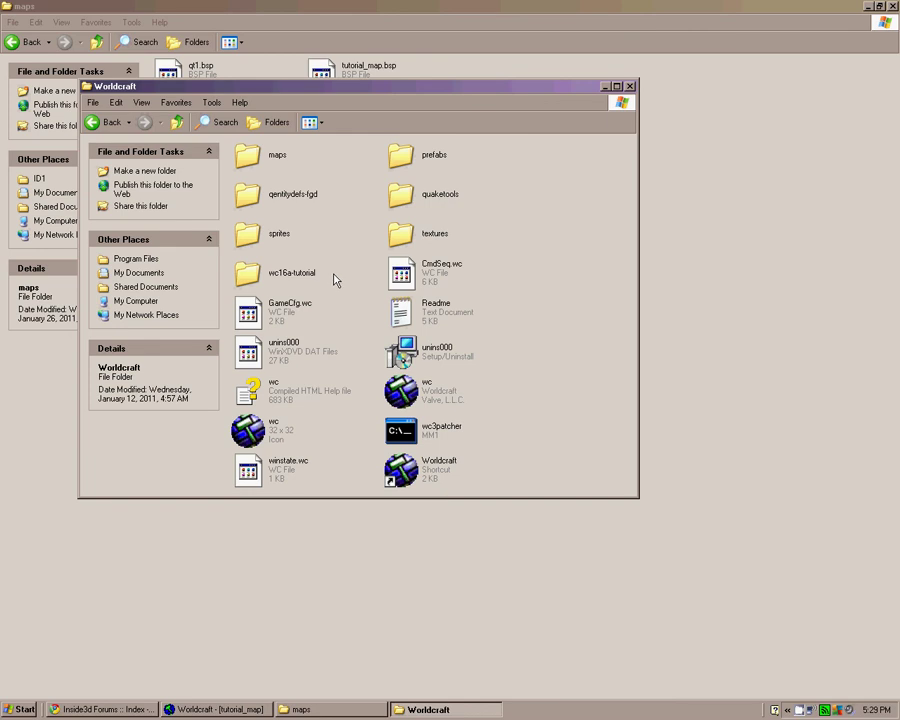
pyautogui.doubleClick(260, 158)
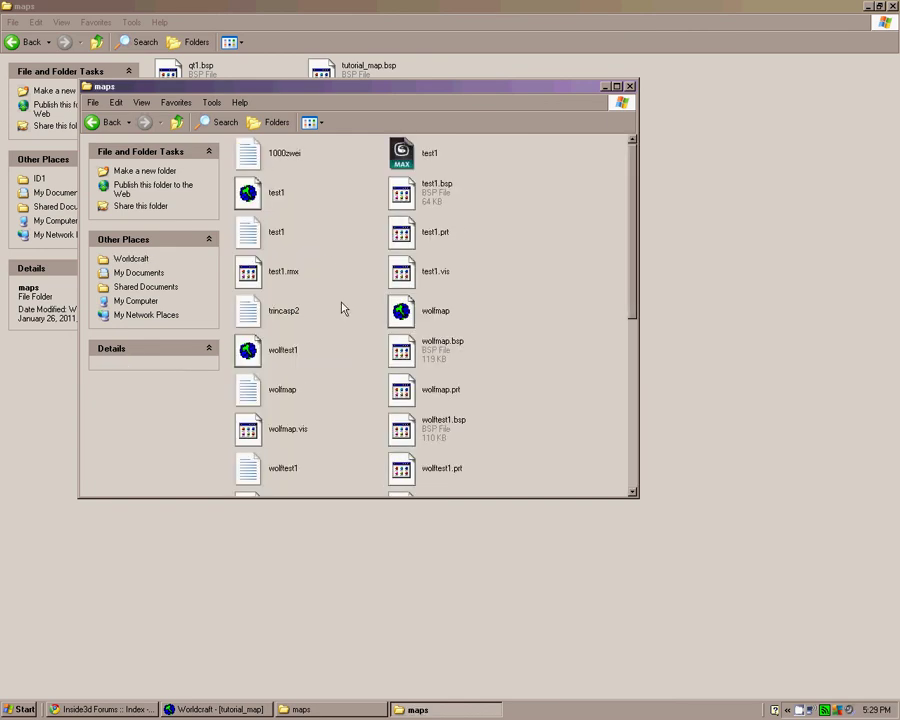
pyautogui.scroll(-5, 348, 318)
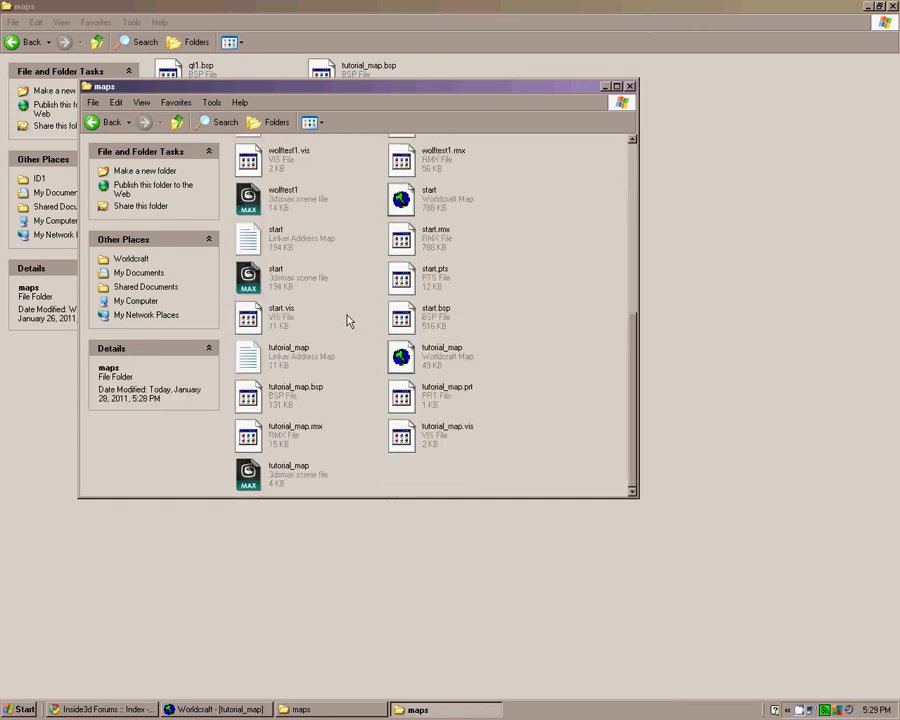
# - Copy tutorial_map.bsp from Worldcraft's maps folder into Quake's ID1\maps folder, replacing the existing file
pyautogui.click(298, 392)
pyautogui.rightClick(298, 392)
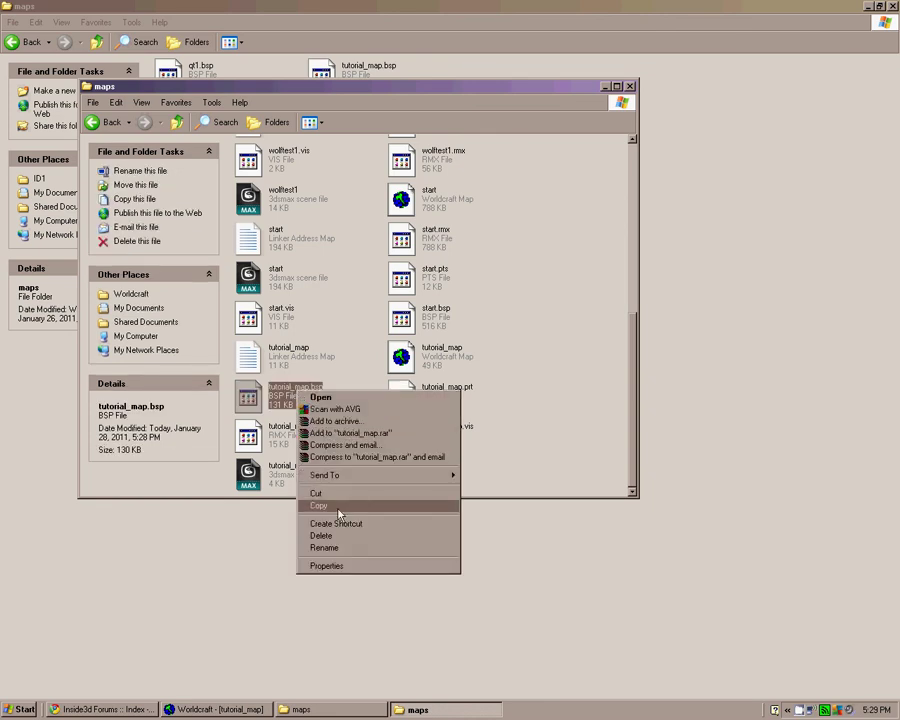
pyautogui.click(339, 507)
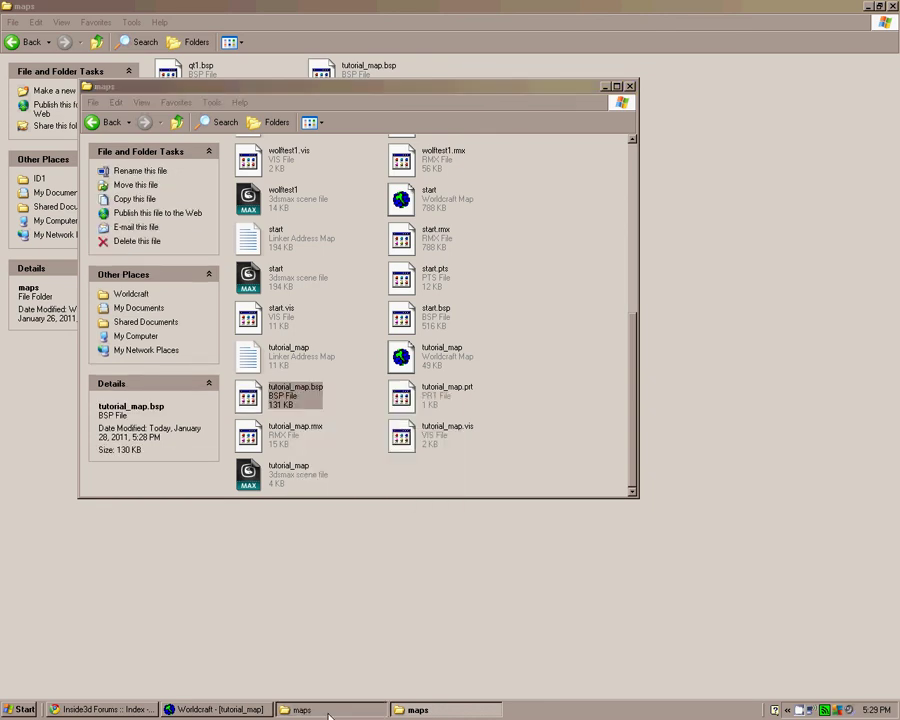
pyautogui.click(330, 709)
pyautogui.rightClick(326, 354)
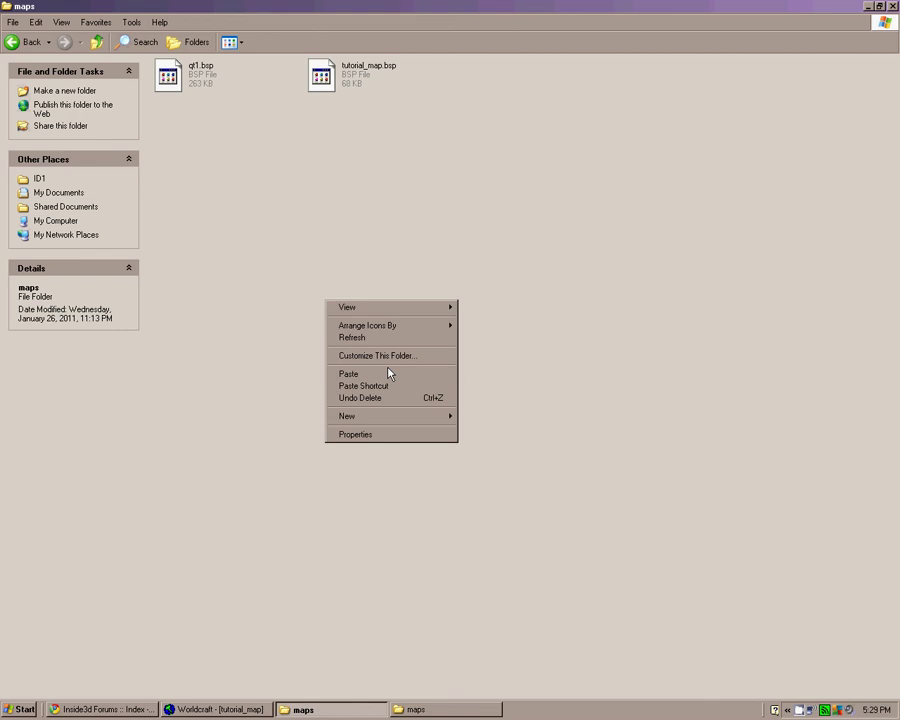
pyautogui.click(386, 372)
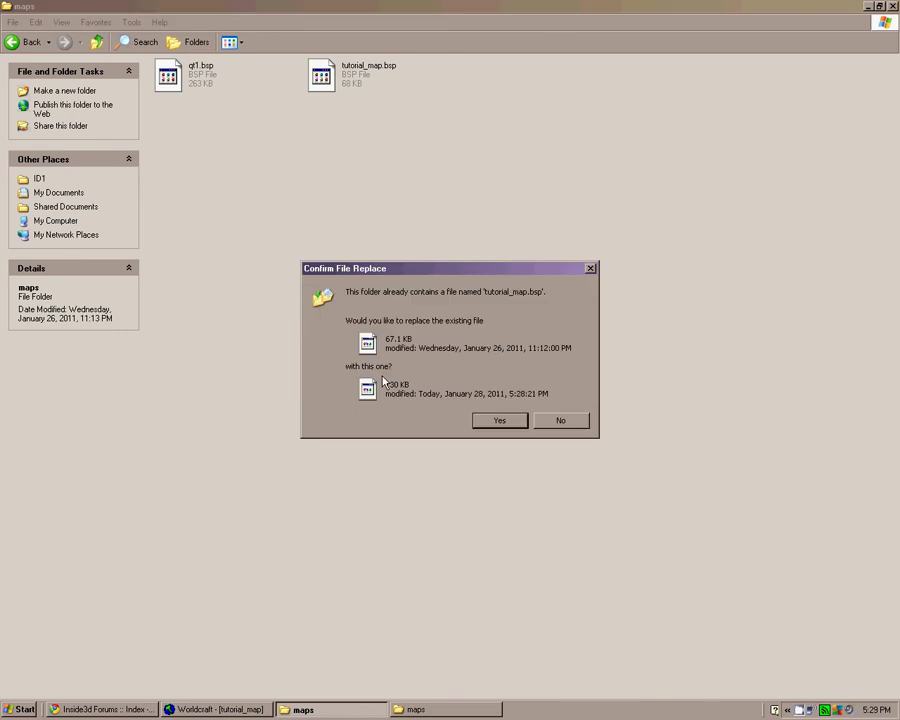
pyautogui.click(494, 421)
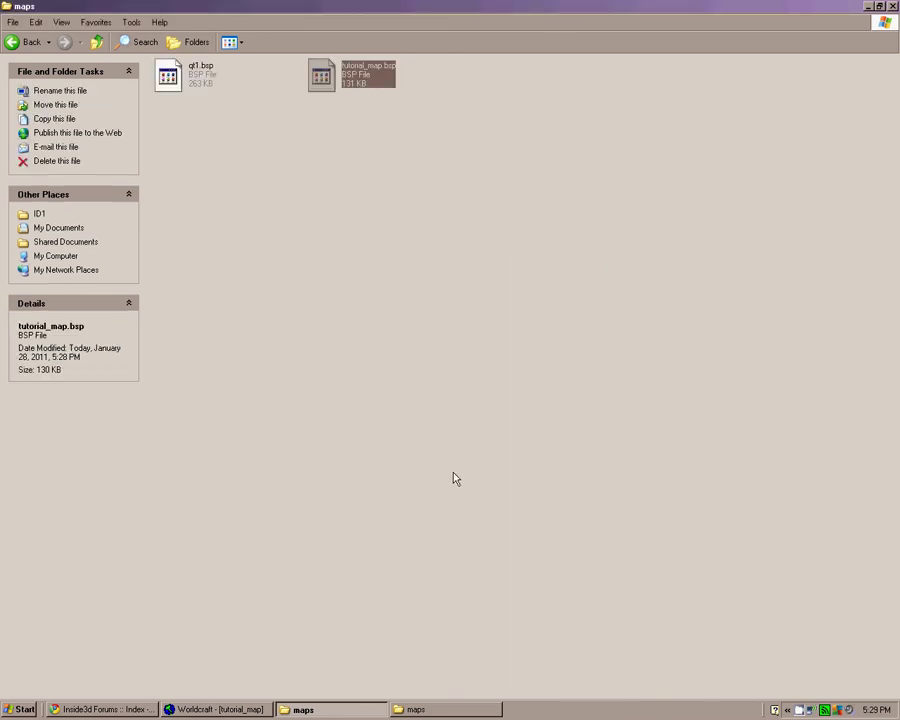
# - Go back up to the Quake folder and launch GLQuake
pyautogui.click(8, 43)
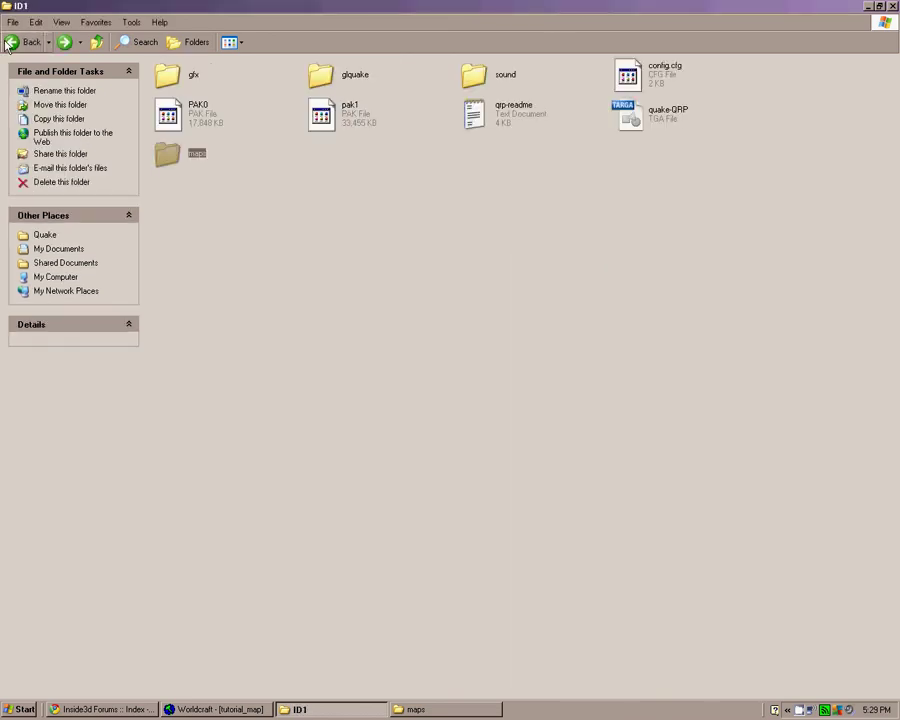
pyautogui.click(8, 43)
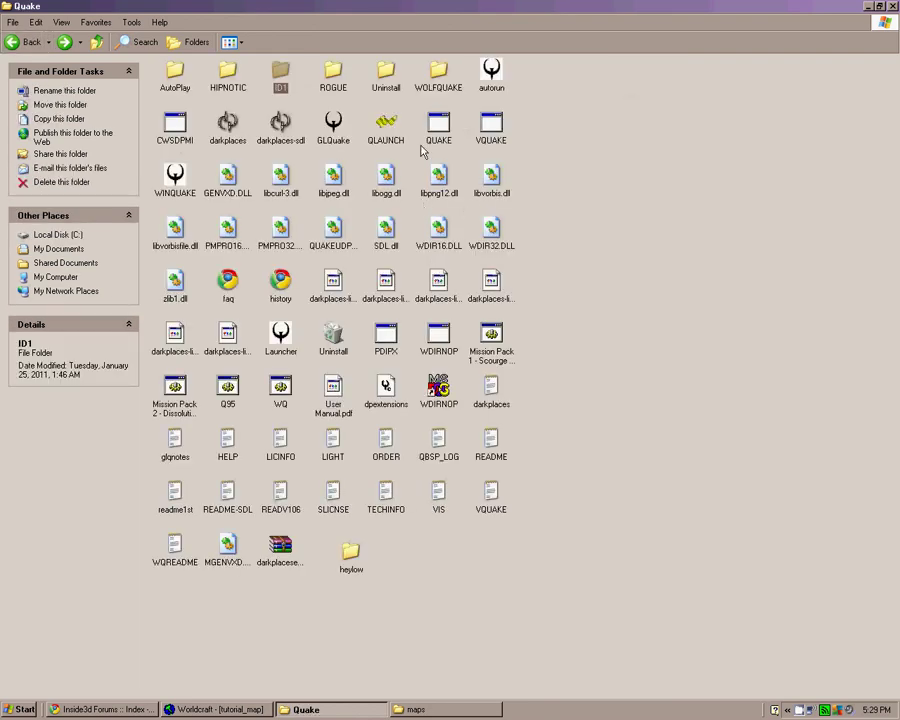
pyautogui.click(334, 126)
pyautogui.press('Return')
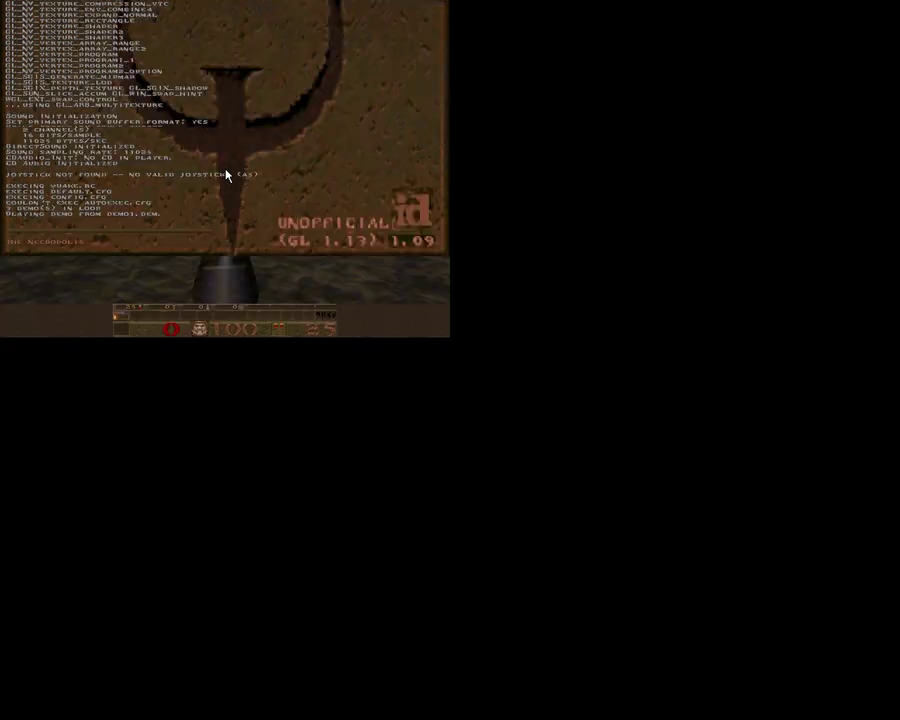
# - Load the compiled map from the game console with the command map tutorial_map
pyautogui.press('`')
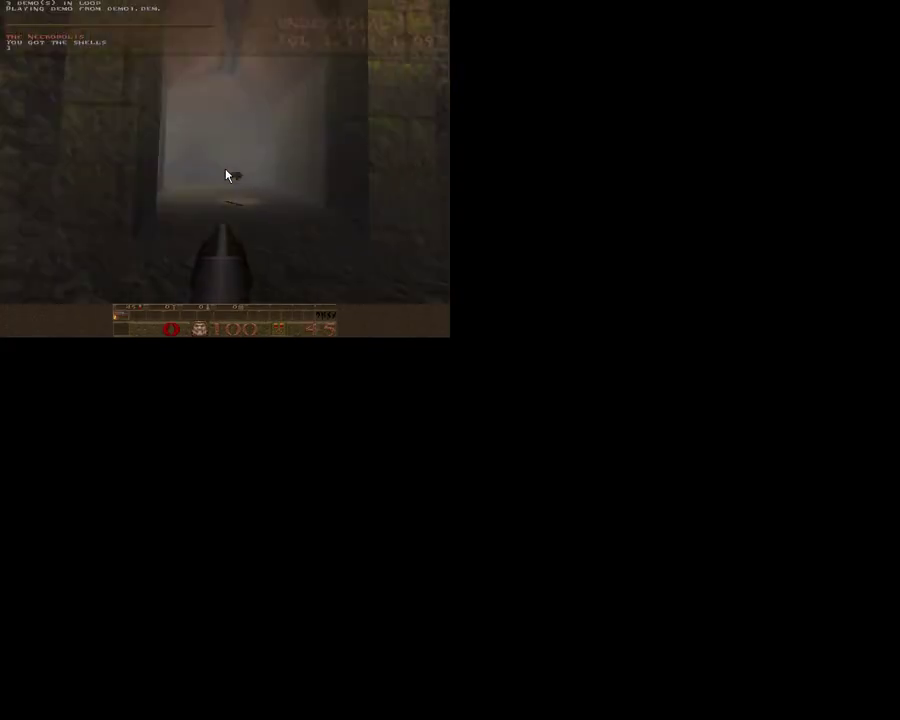
pyautogui.write('map')
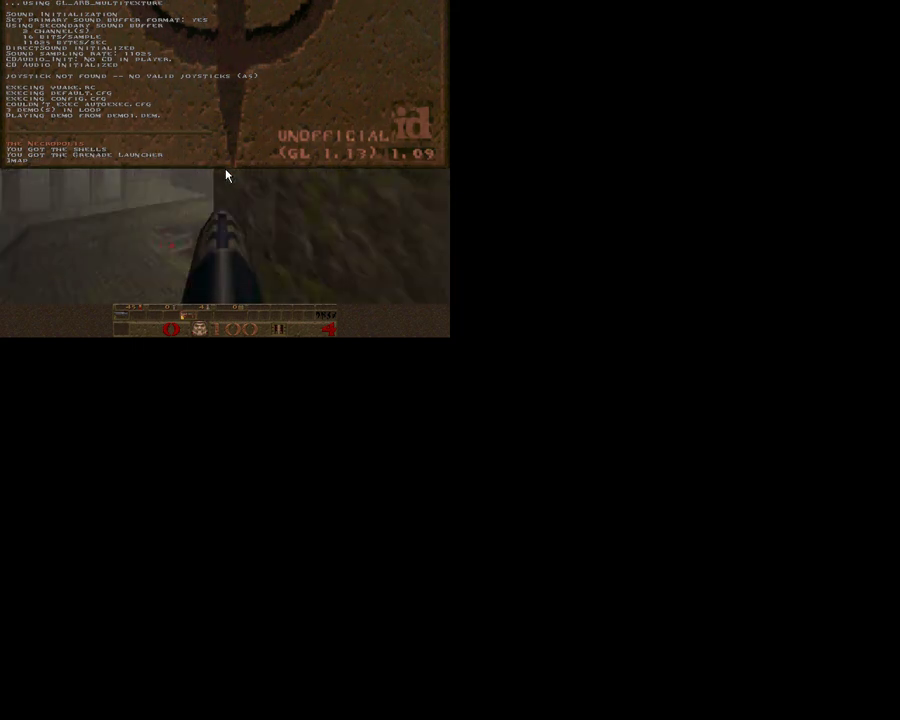
pyautogui.write(' e1m1')
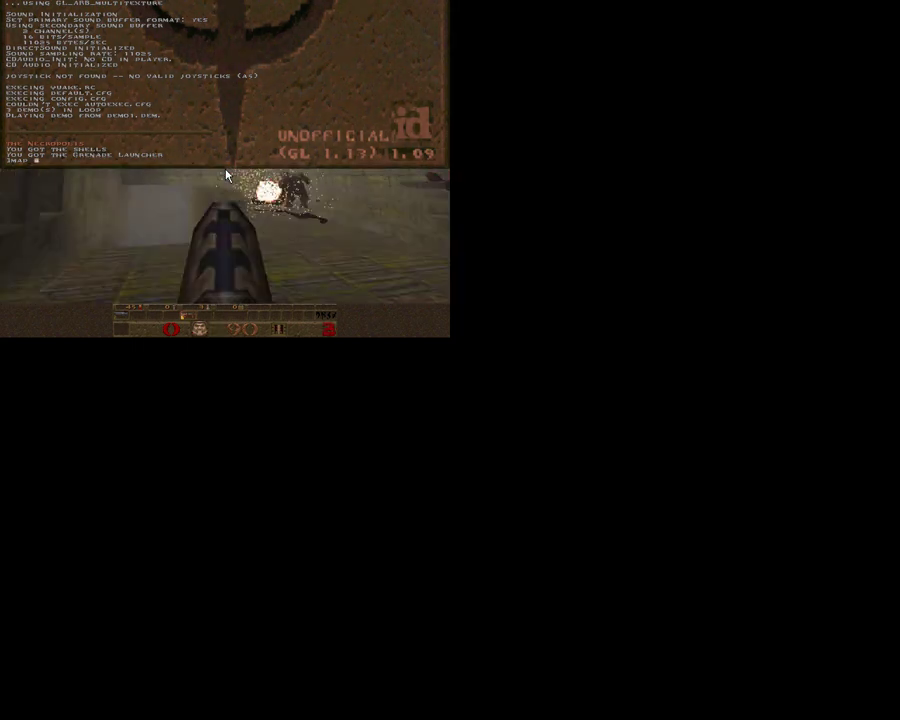
pyautogui.write('rial_map')
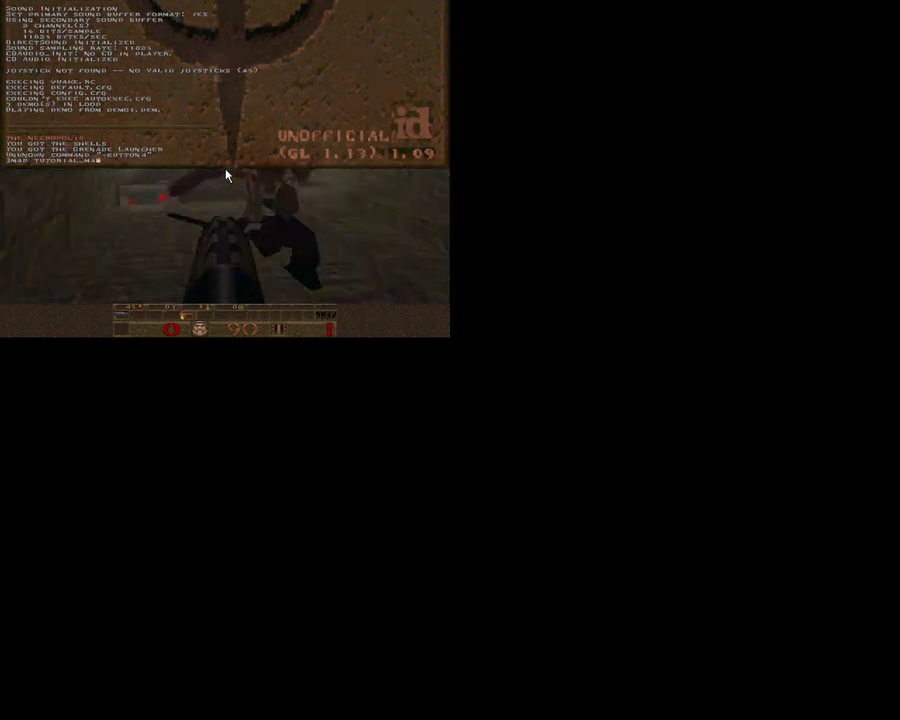
pyautogui.press('Return')
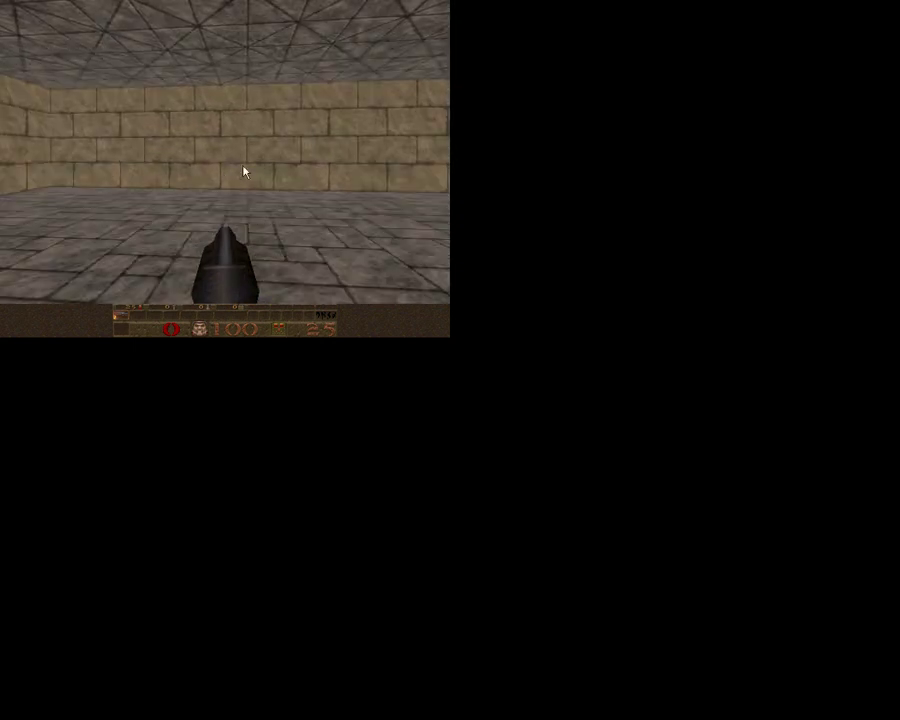
# - Turn towards the corridor opening and try to disable the fog with the console command fog 0
pyautogui.press('s')
pyautogui.press('d')
pyautogui.press('w')
pyautogui.press('`')
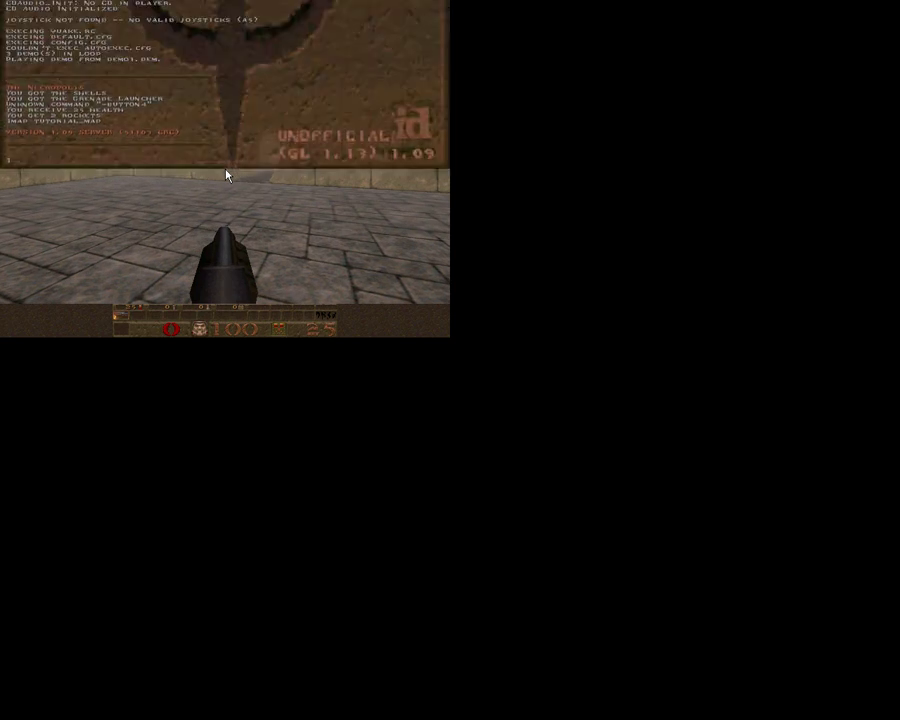
pyautogui.write('fog 0')
pyautogui.press('Return')
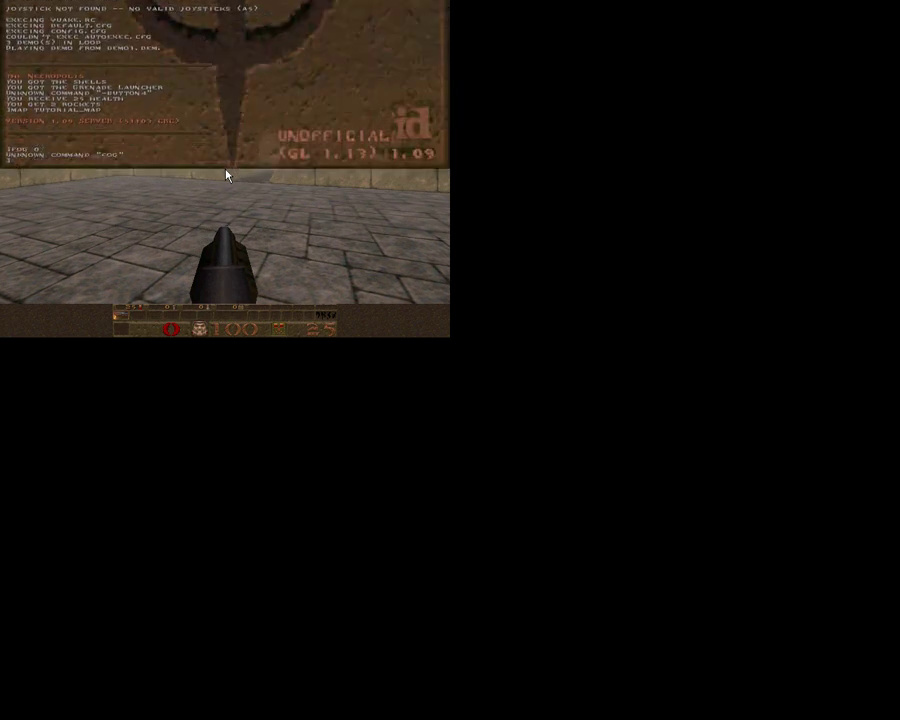
pyautogui.press('`')
# - Turn off OpenGL Fog in the game's options and return to the map
pyautogui.press('Escape')
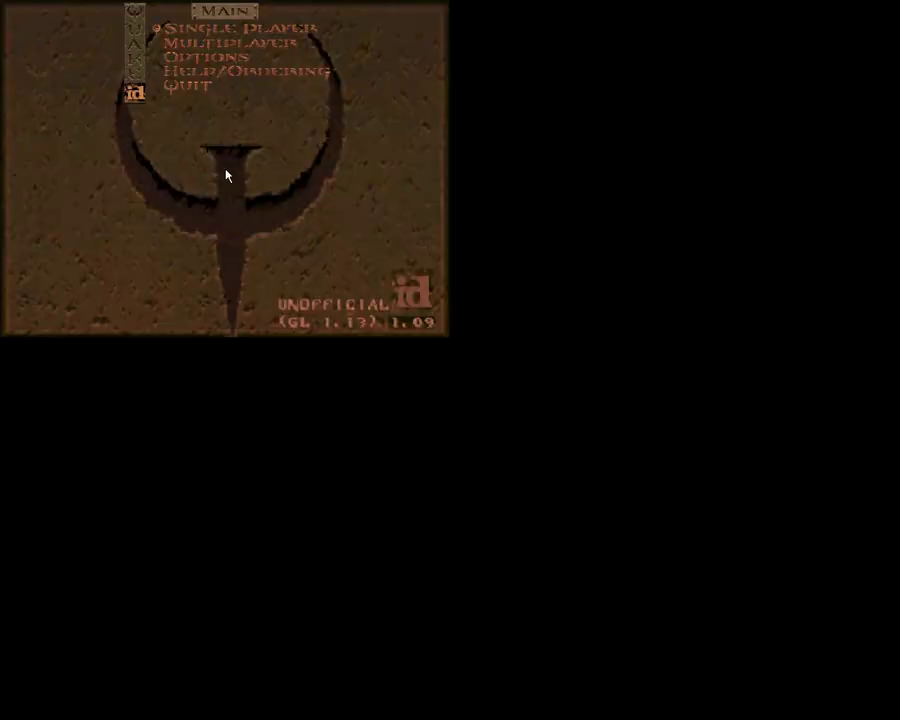
pyautogui.press('Return')
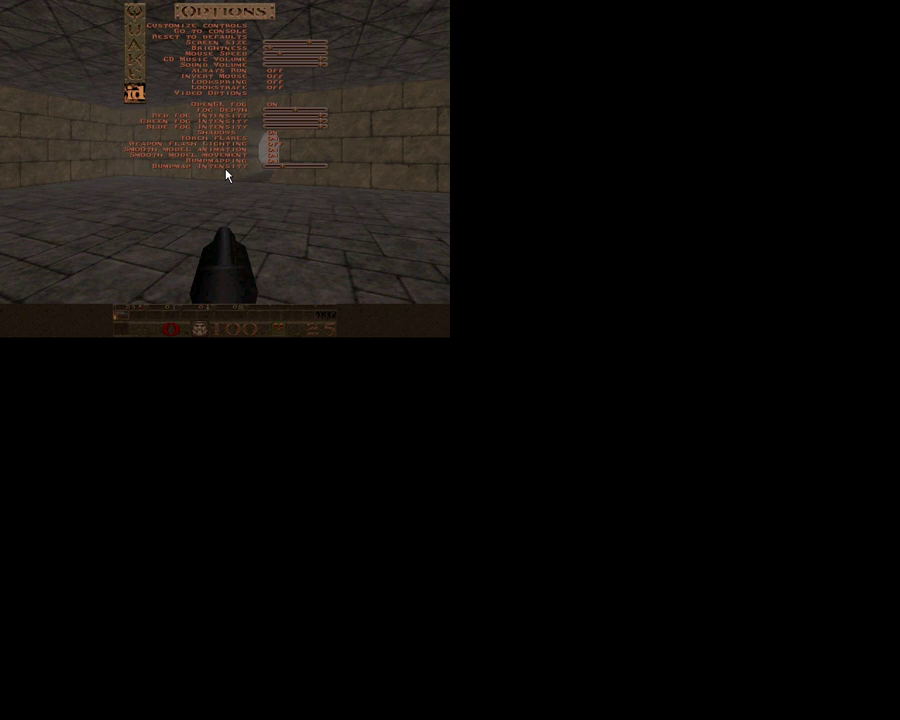
pyautogui.press('Escape')
pyautogui.press('Escape')
# - Walk from the starting room through the textured corridor to inspect the passage and the room at its far end
pyautogui.press('Up')
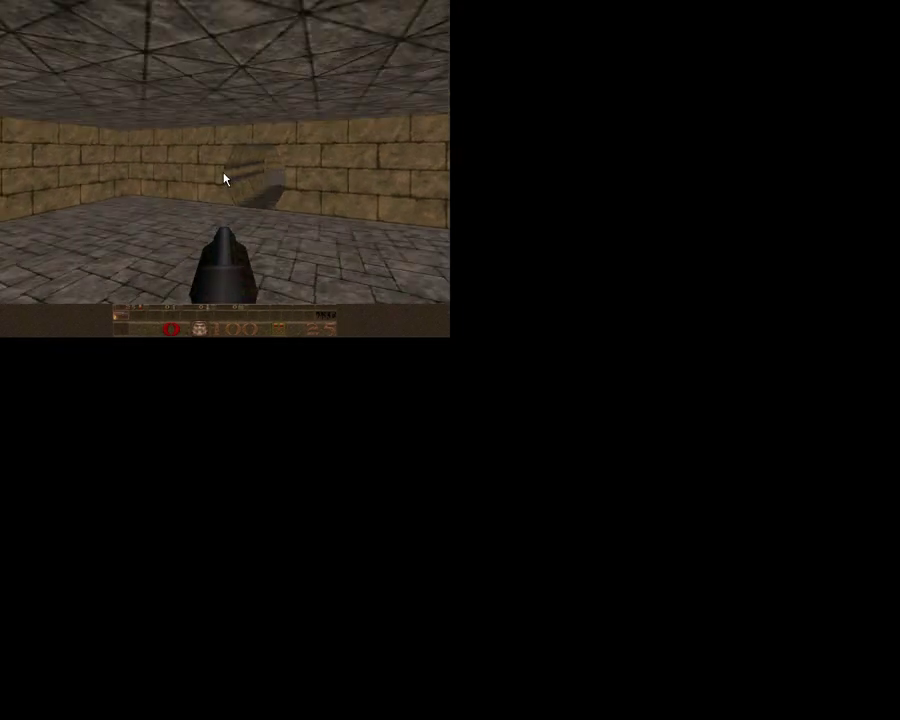
pyautogui.press('Left')
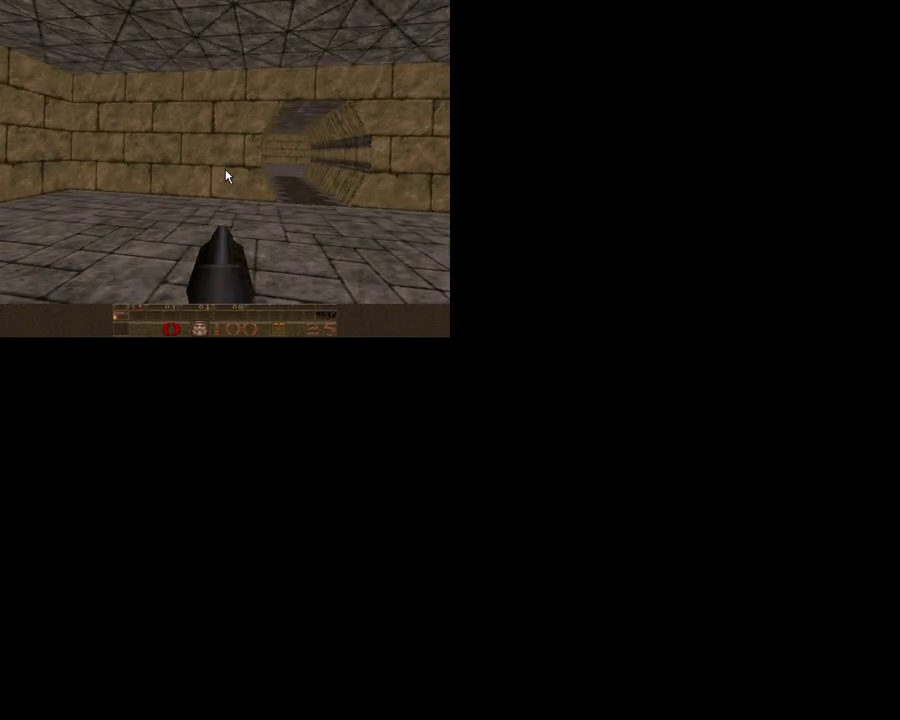
pyautogui.press('Right')
pyautogui.press('Up')
pyautogui.press('Up')
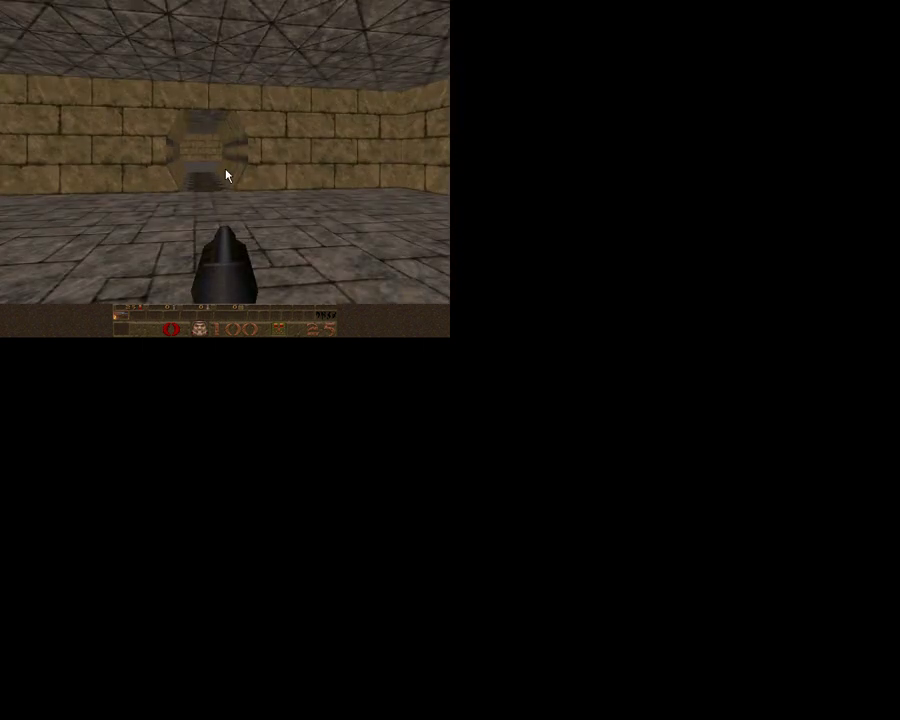
pyautogui.press('Up')
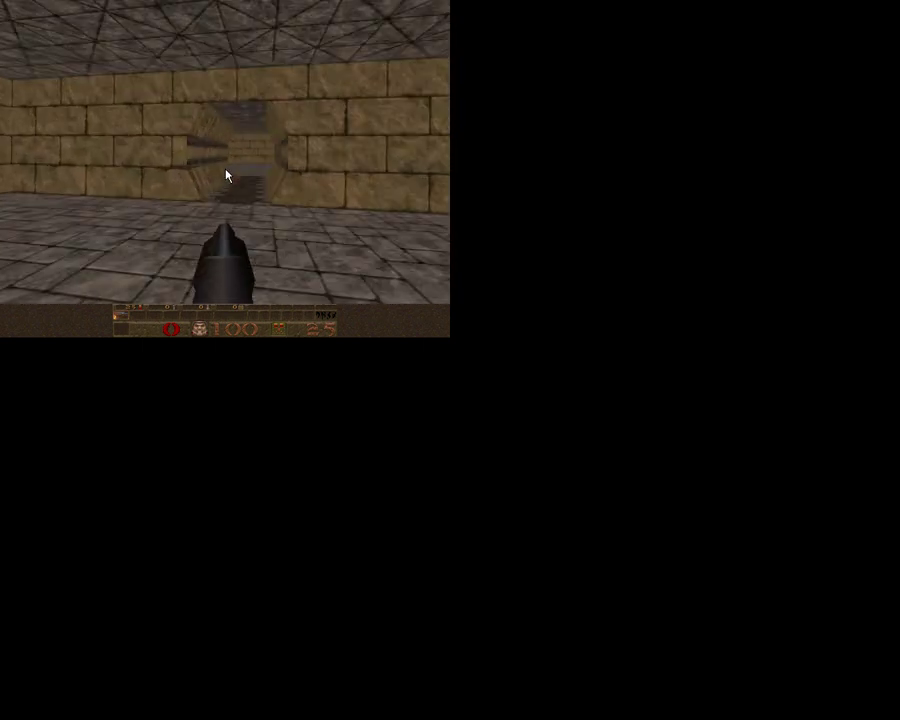
pyautogui.press('Up')
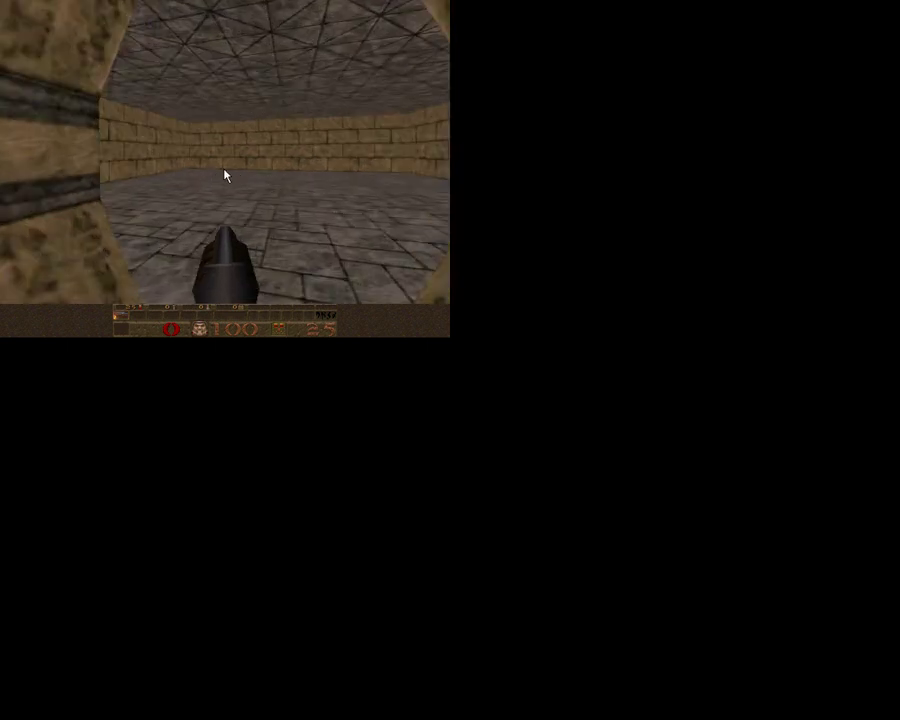
# - Look around the connected room's walls and walk back through the corridor to check both openings
pyautogui.press('Left')
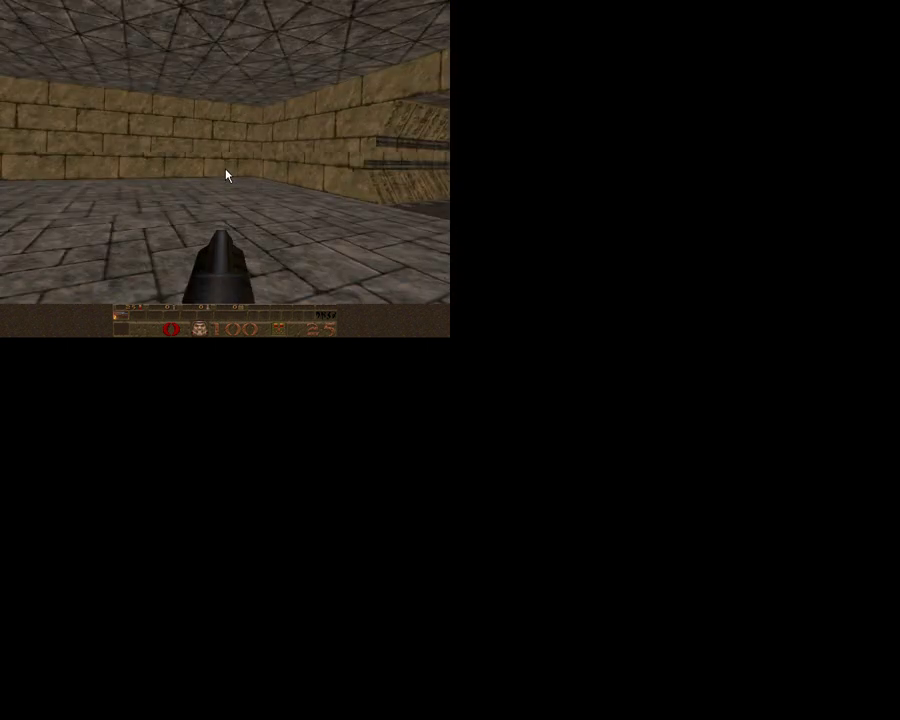
pyautogui.press('Left')
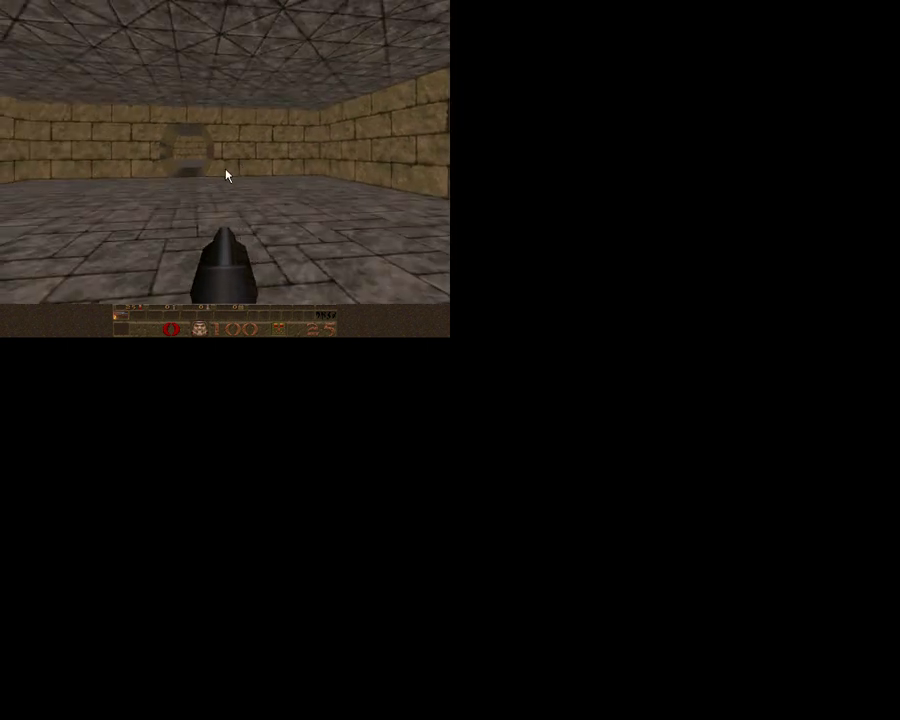
pyautogui.press('Right')
pyautogui.press('Left')
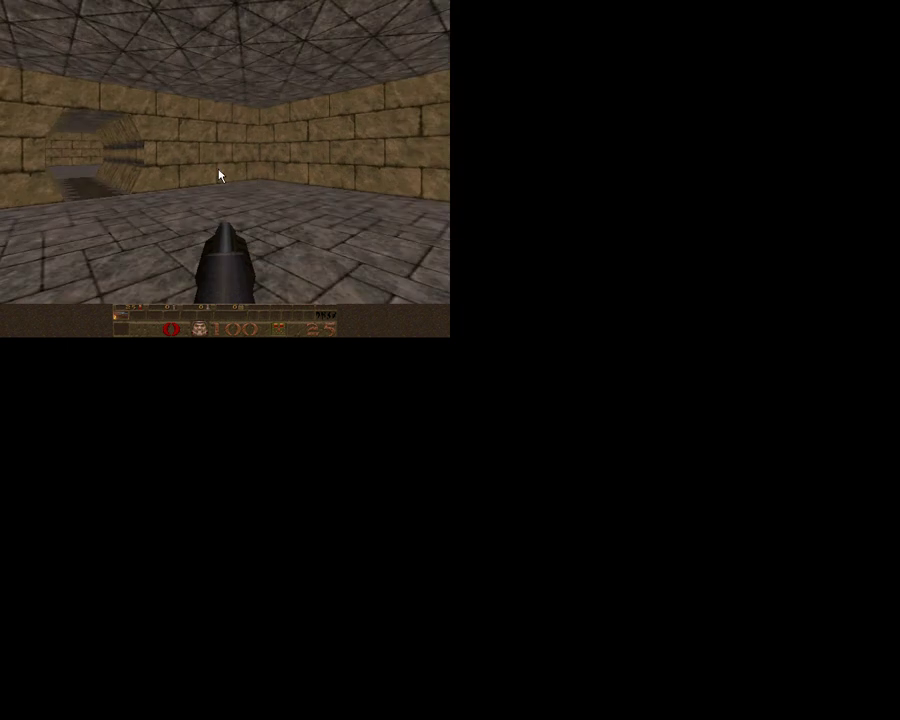
pyautogui.press('Up')
pyautogui.press('Up')
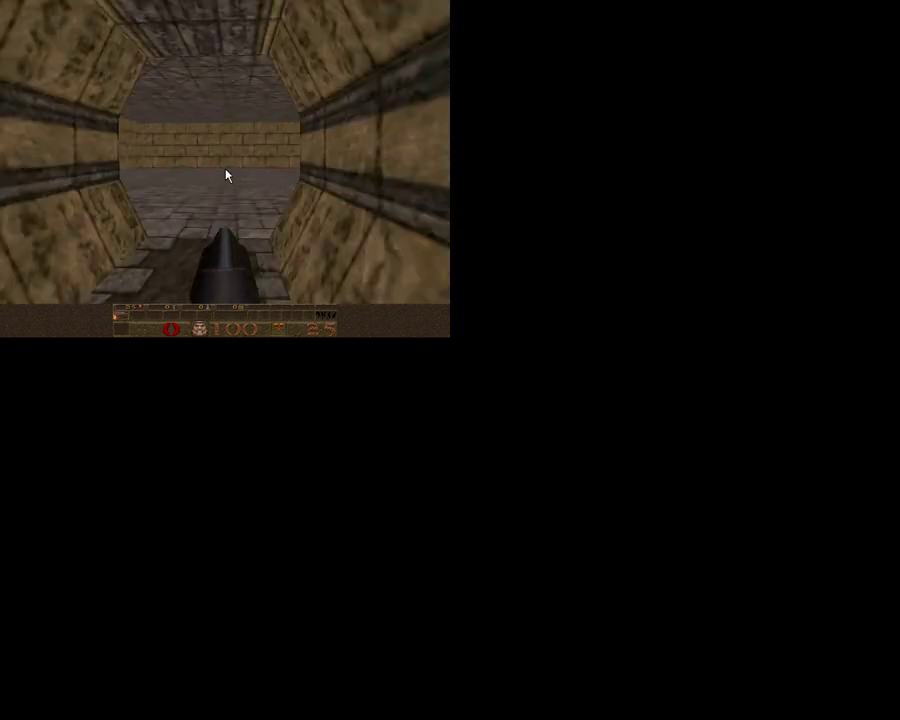
pyautogui.press('Right')
pyautogui.press('Left')
pyautogui.press('Up')
pyautogui.press('Up')
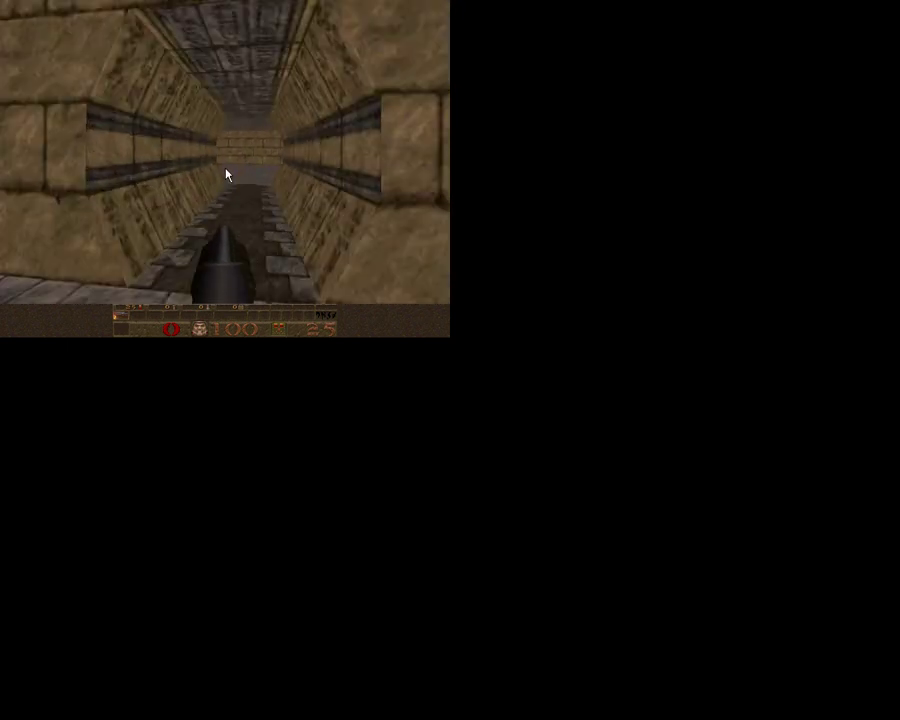
# - Back out of the corridor mouth and view its opening and the surrounding brick wall from different angles inside the room
pyautogui.press('Up')
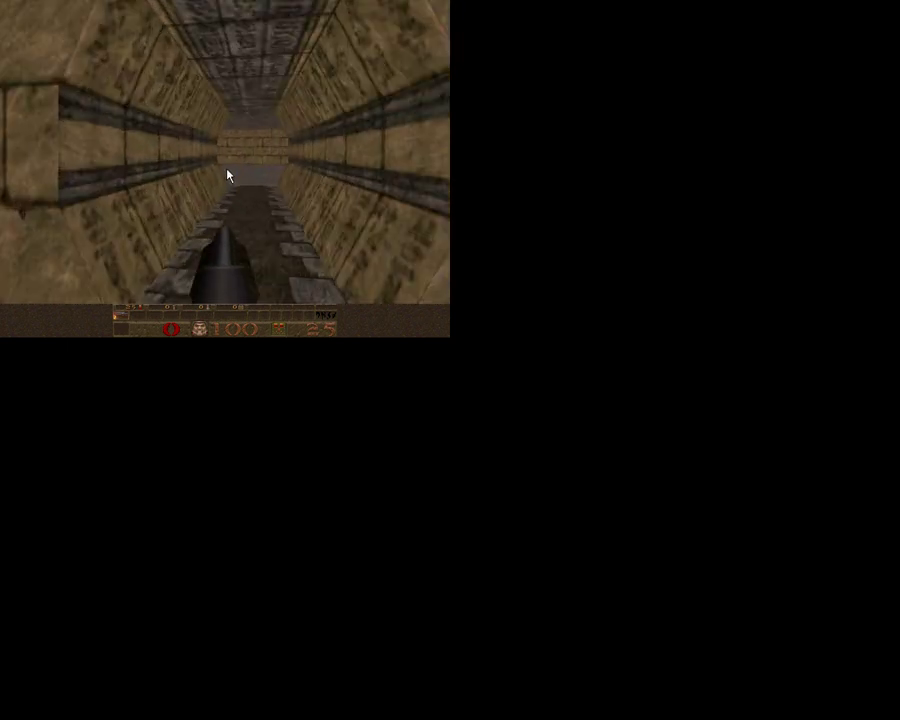
pyautogui.press('Right')
pyautogui.press('Down')
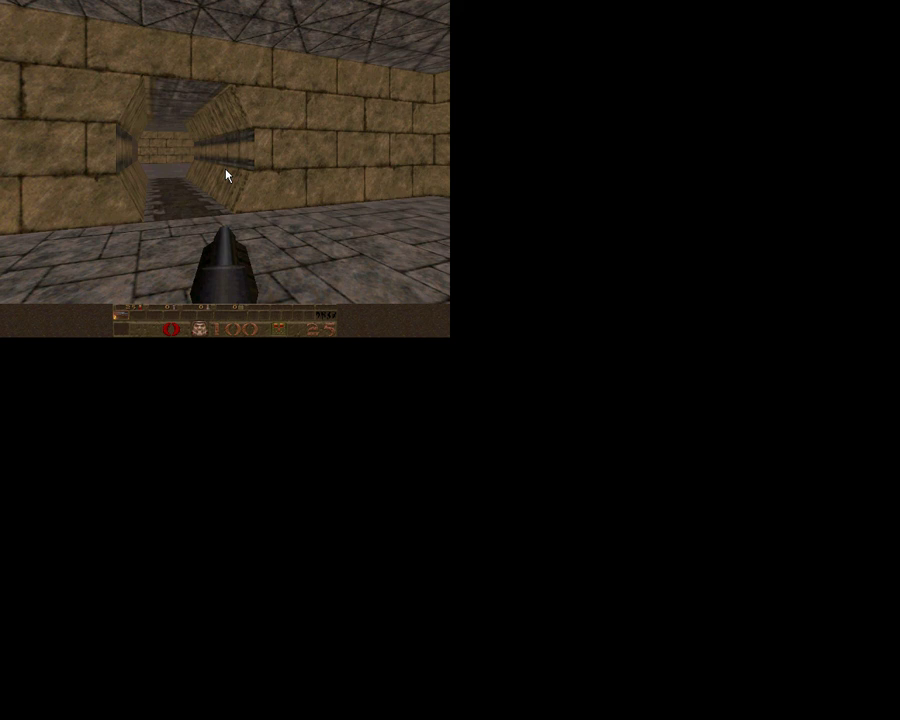
pyautogui.press('d')
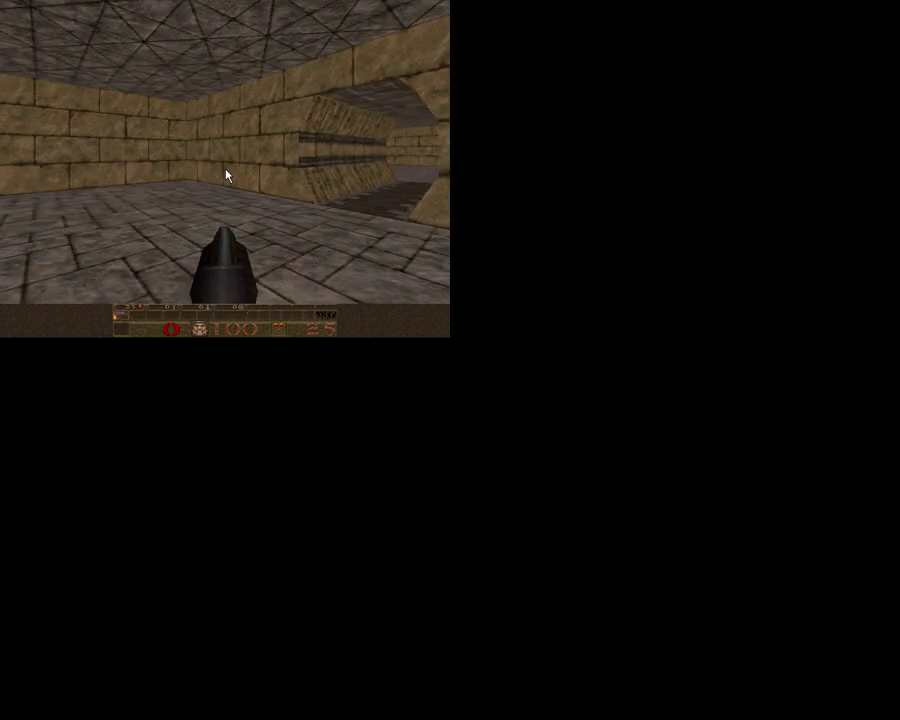
pyautogui.press('Left')
pyautogui.press('Right')
pyautogui.press('Left')
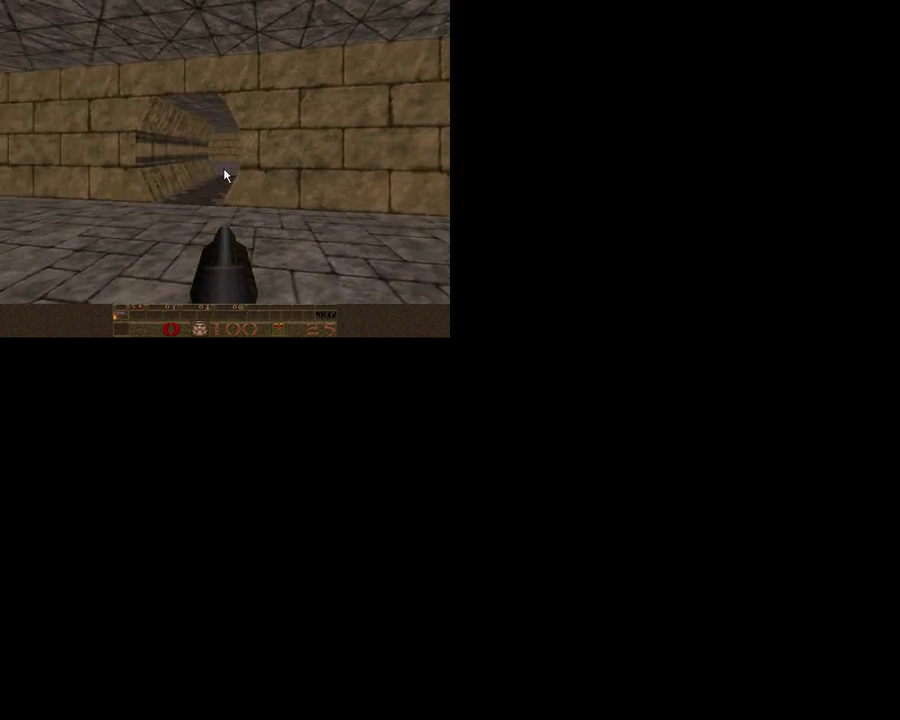
# - Walk through the corridor into the opposite room and turn around to face the passage opening
pyautogui.press('Up')
pyautogui.press('Up')
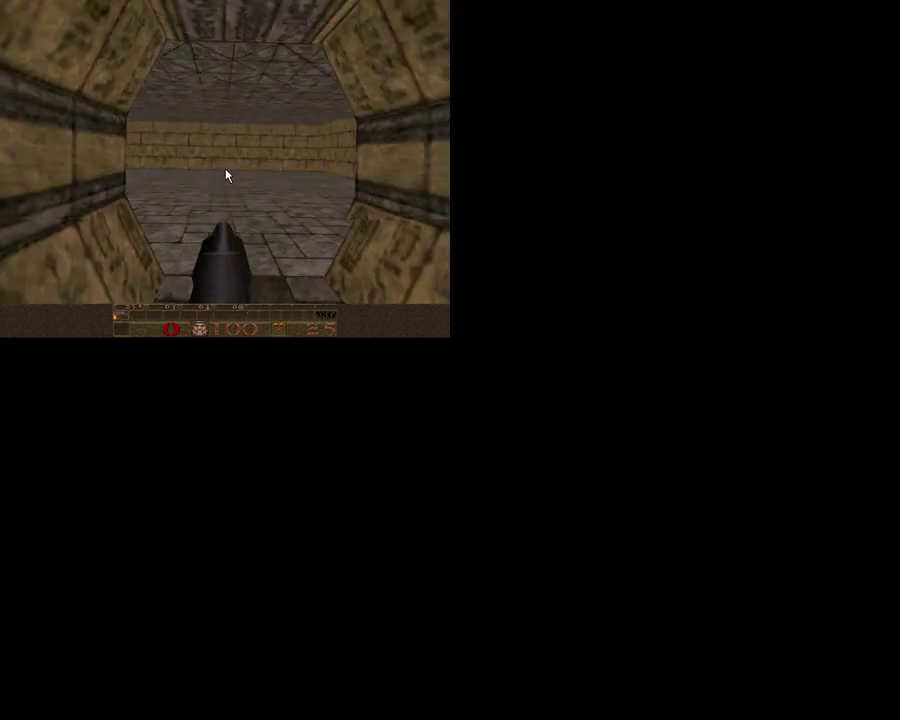
pyautogui.press('Right')
pyautogui.press('Up')
pyautogui.press('Up')
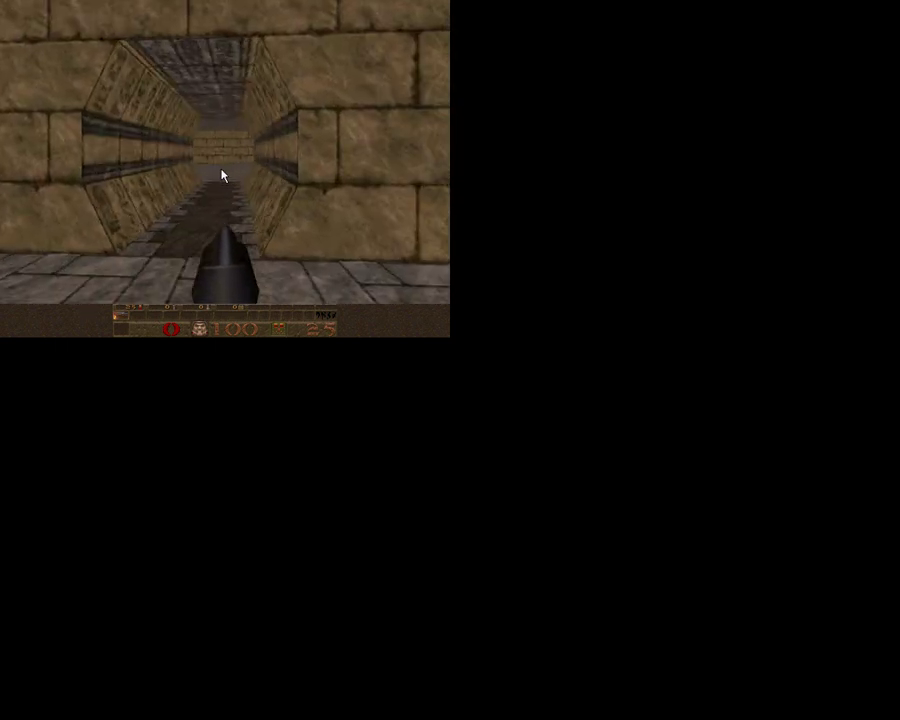
# - Move back and forth inside the corridor to examine the trim texture alignment on its side walls and the room at its end
pyautogui.press('Left')
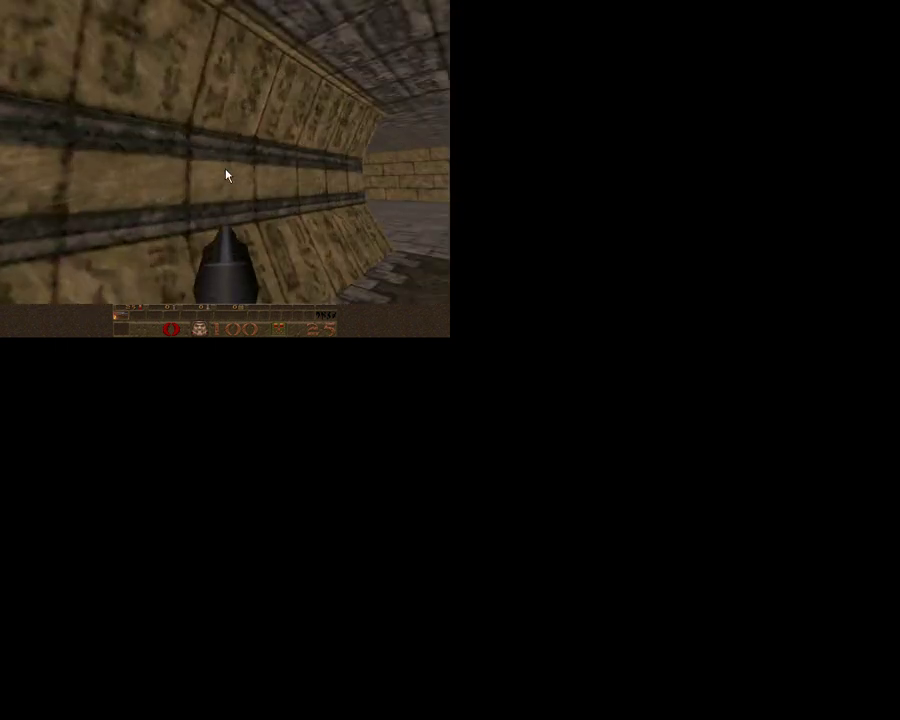
pyautogui.press('Right')
pyautogui.press('Right')
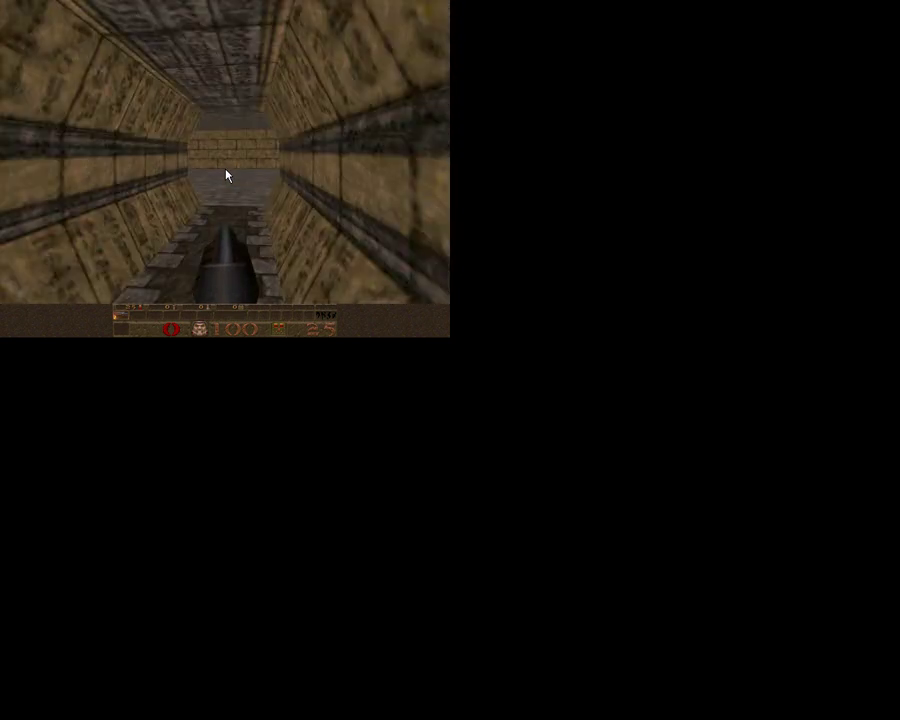
pyautogui.press('Up')
pyautogui.press('Right')
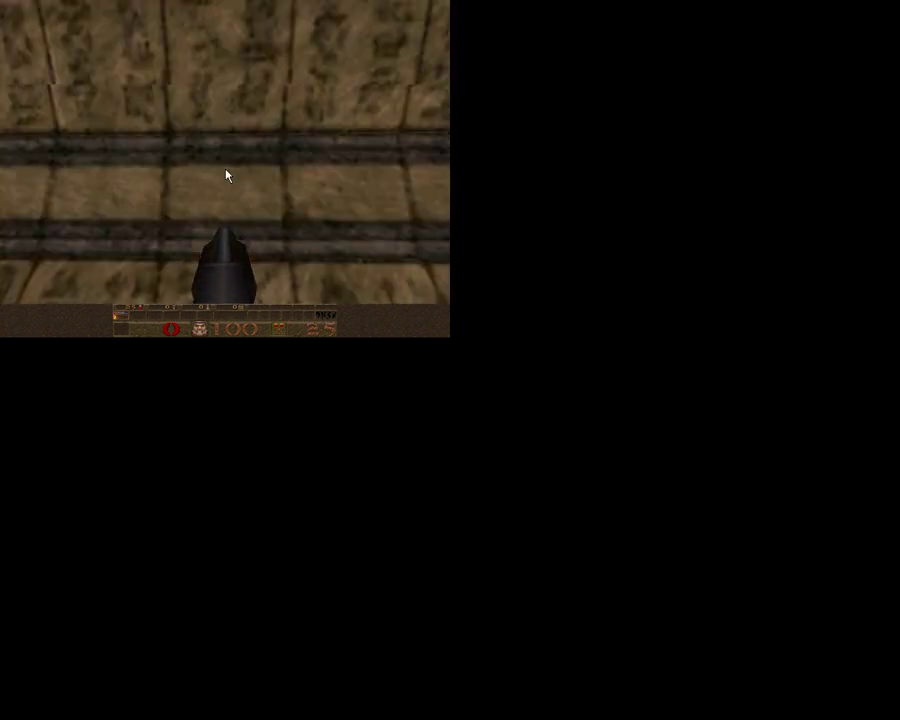
pyautogui.press('Right')
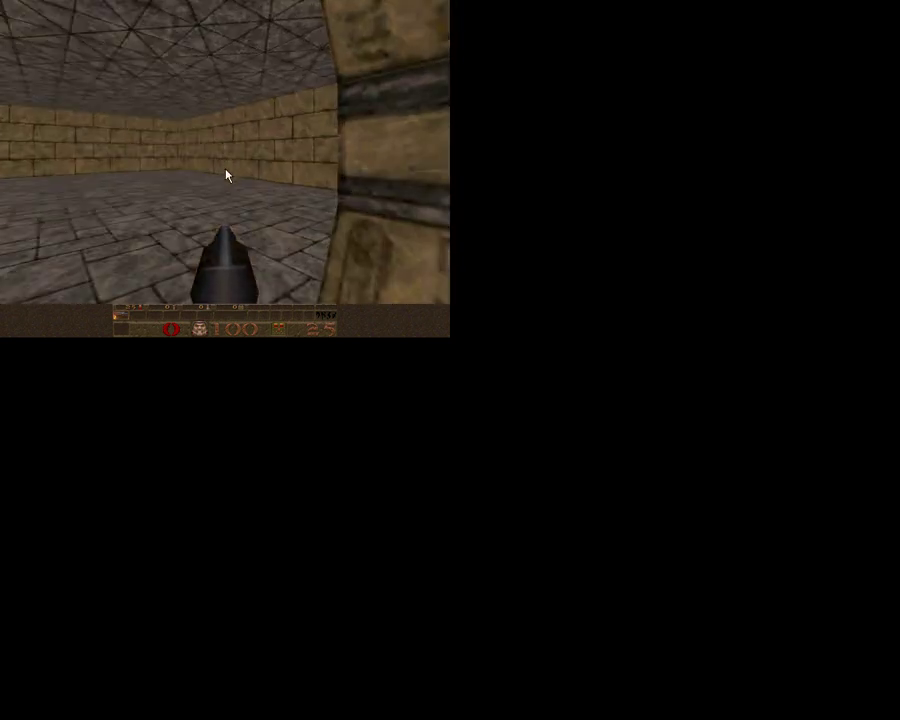
pyautogui.press('Left')
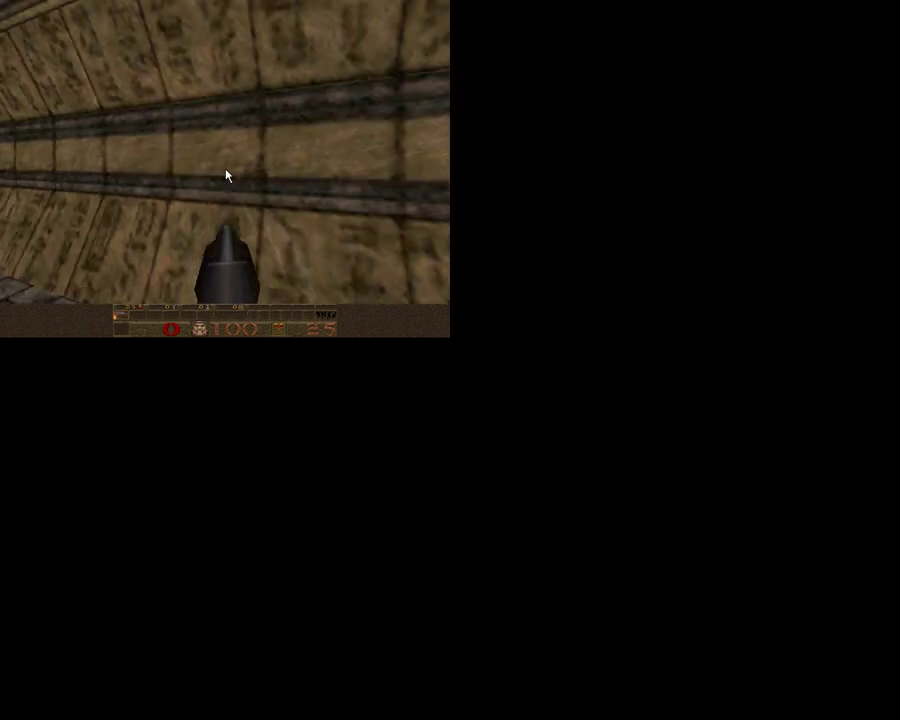
pyautogui.press('Up')
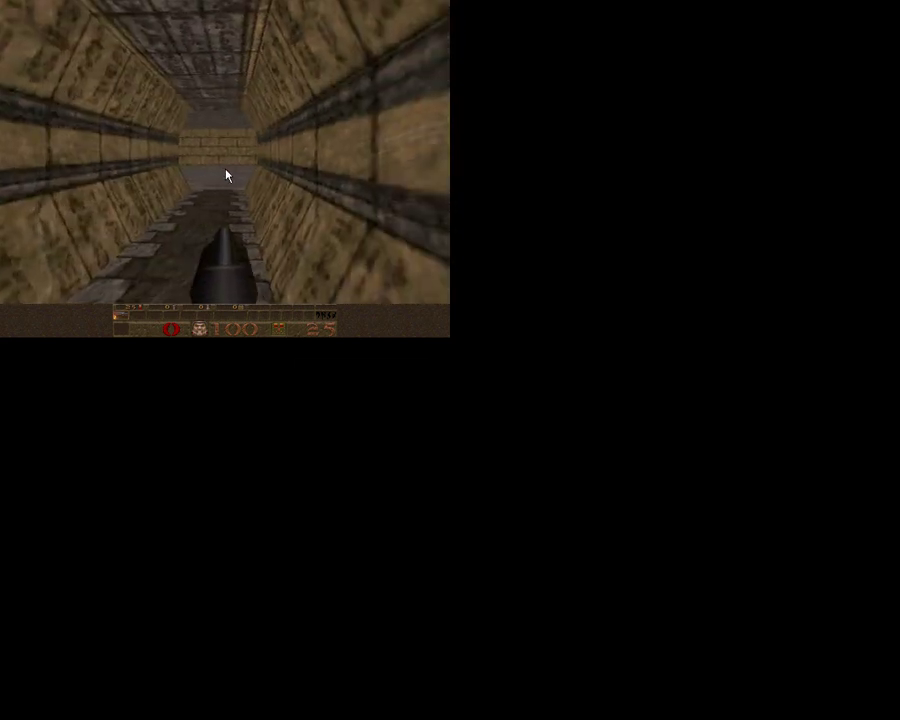